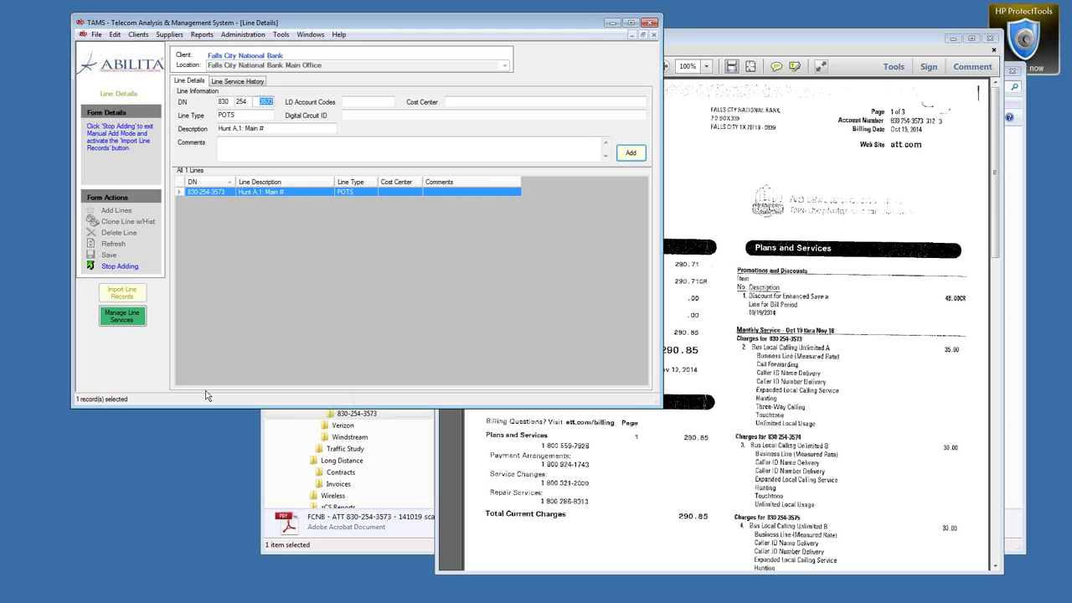
type("3574")
left_click(234, 129)
left_click(276, 129, "shift")
type(",2")
key("BackSpace")
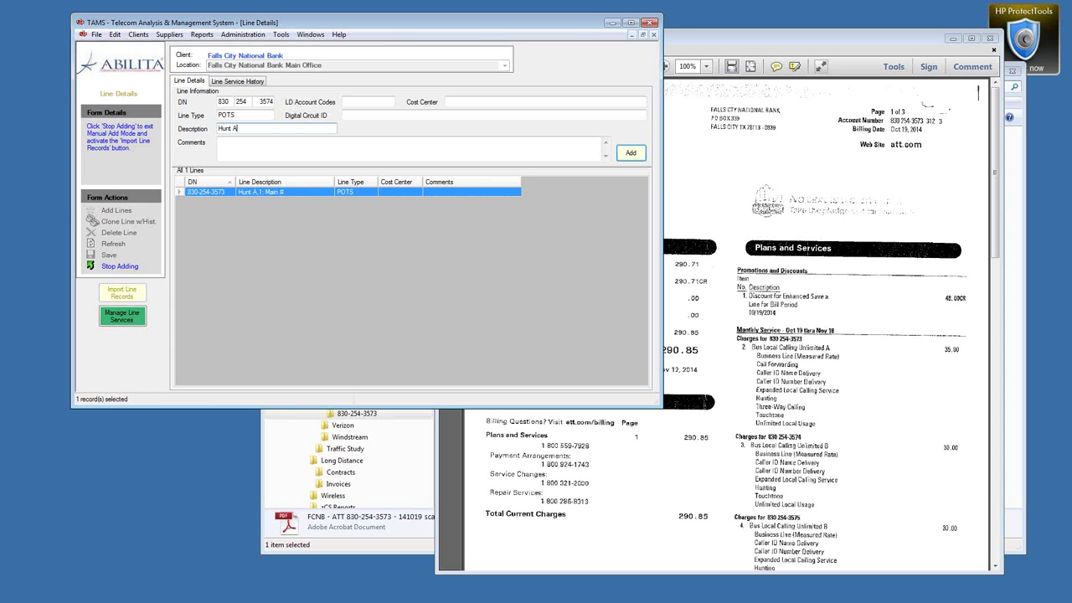
key("BackSpace")
key("BackSpace")
key("BackSpace")
key("BackSpace")
key("BackSpace")
key("BackSpace")
key("Return")
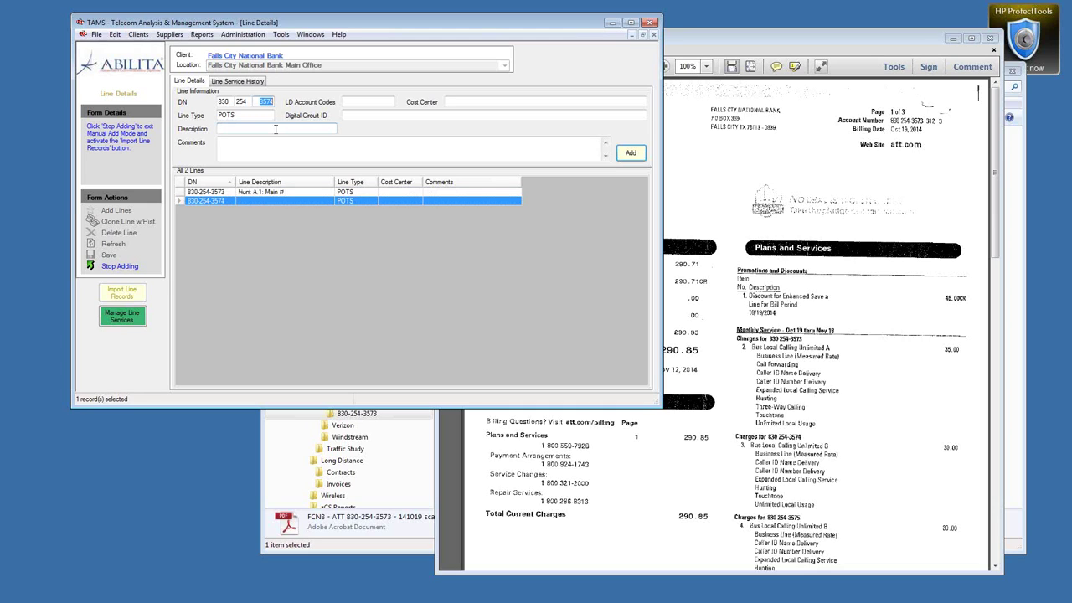
type("3575")
key("Return")
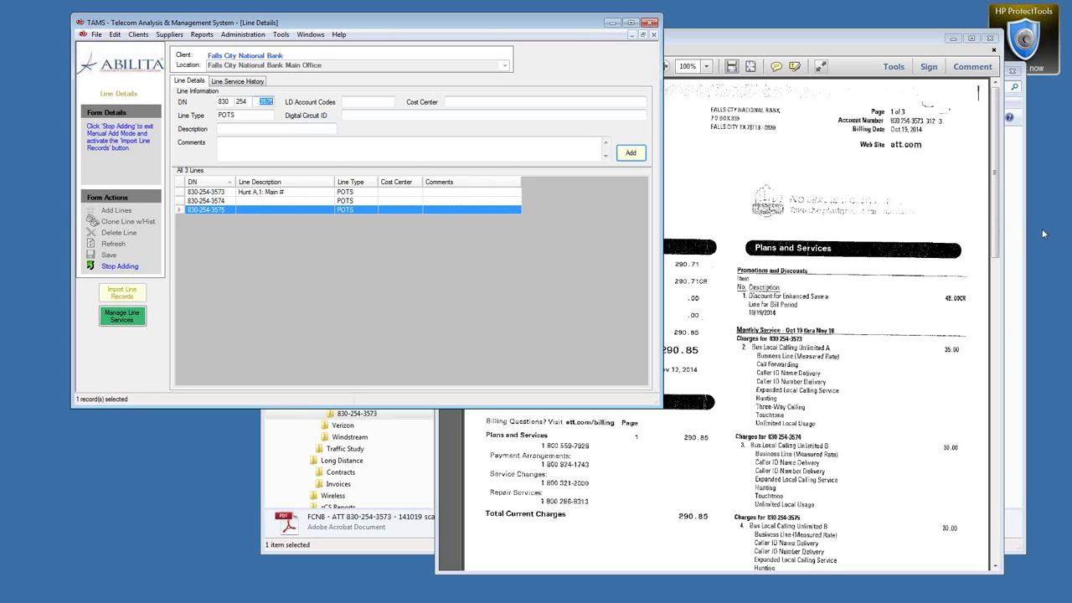
left_click_drag(998, 219, 998, 312)
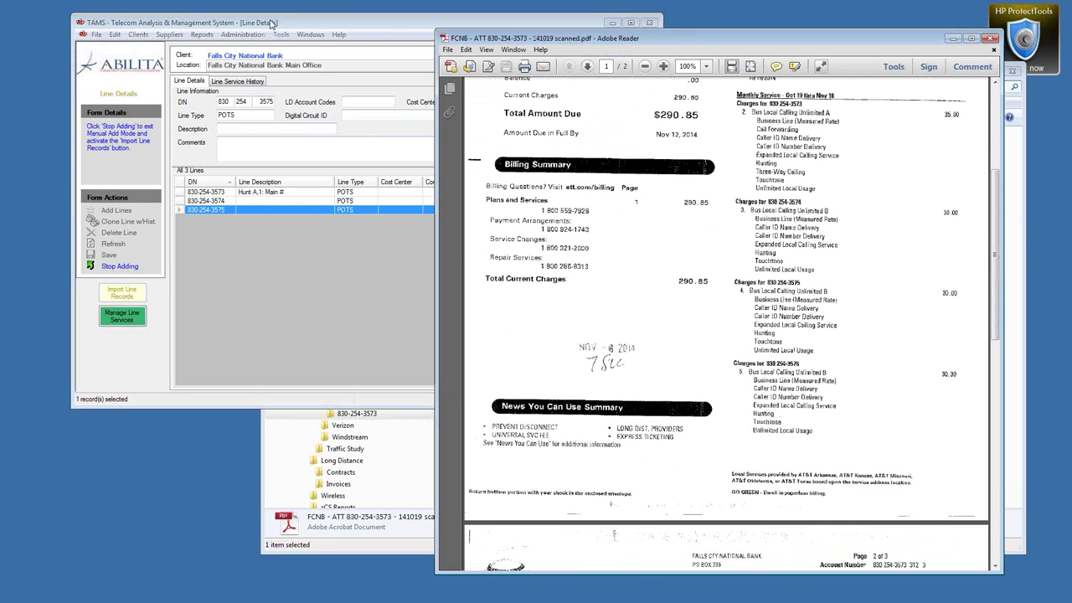
left_click(271, 24)
type("3576")
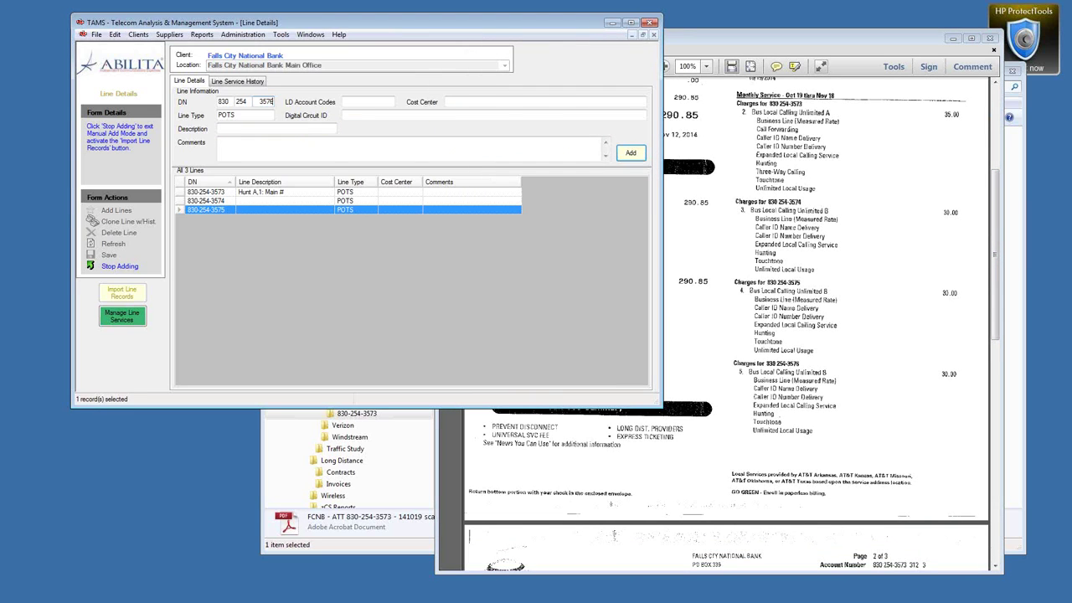
key("Return")
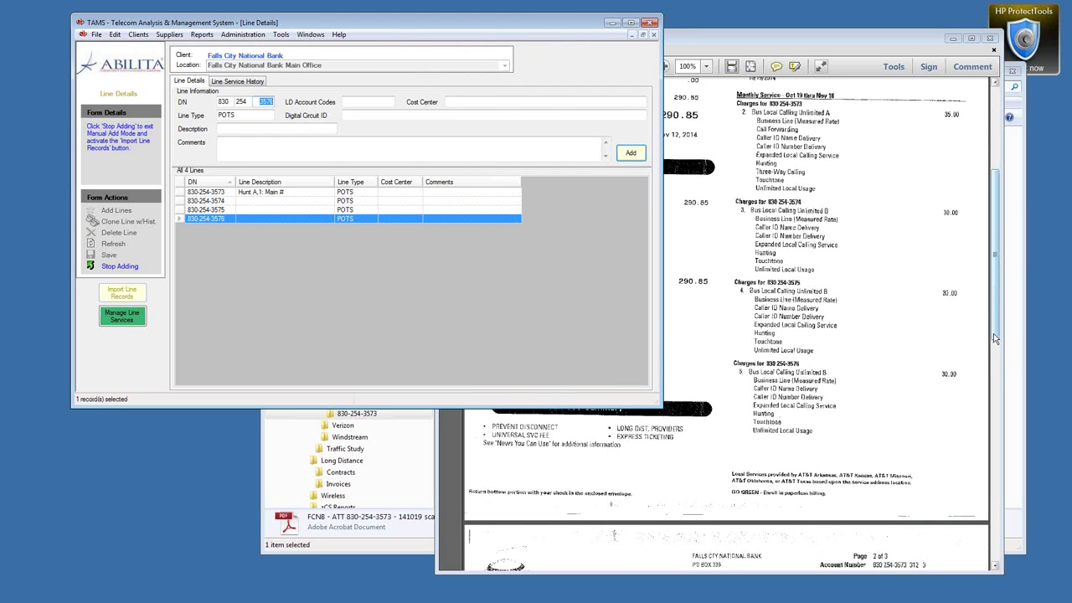
left_click(993, 333)
scroll(994, 392, "down", 1)
left_click_drag(993, 392, 993, 515)
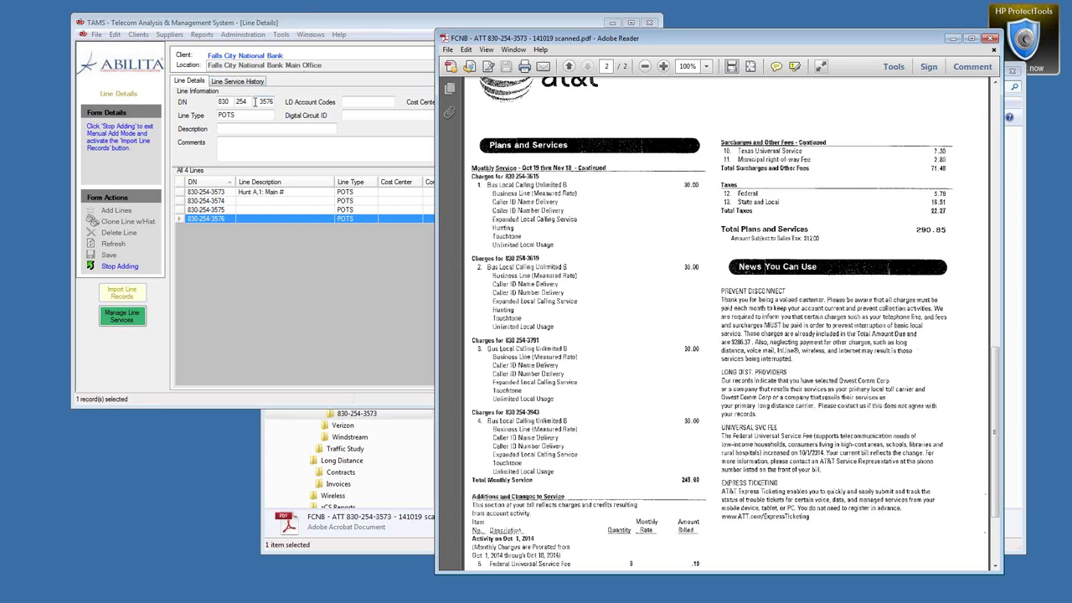
double_click(260, 101)
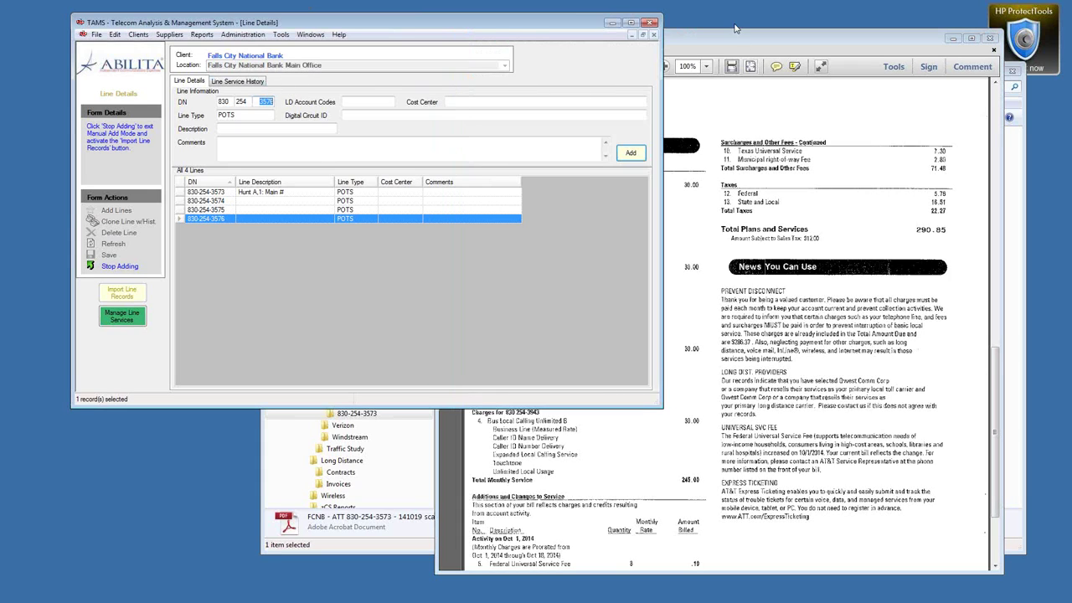
Step: Enter DN suffixes 3615, 3619, 3791 and 3943 as four new POTS lines
left_click_drag(732, 38, 971, 30)
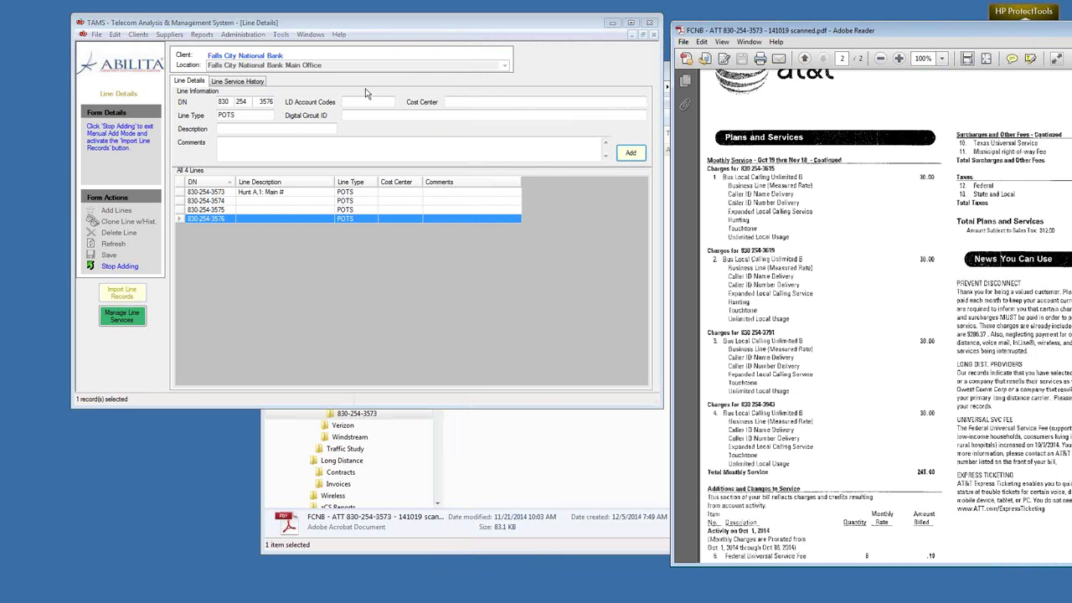
double_click(260, 101)
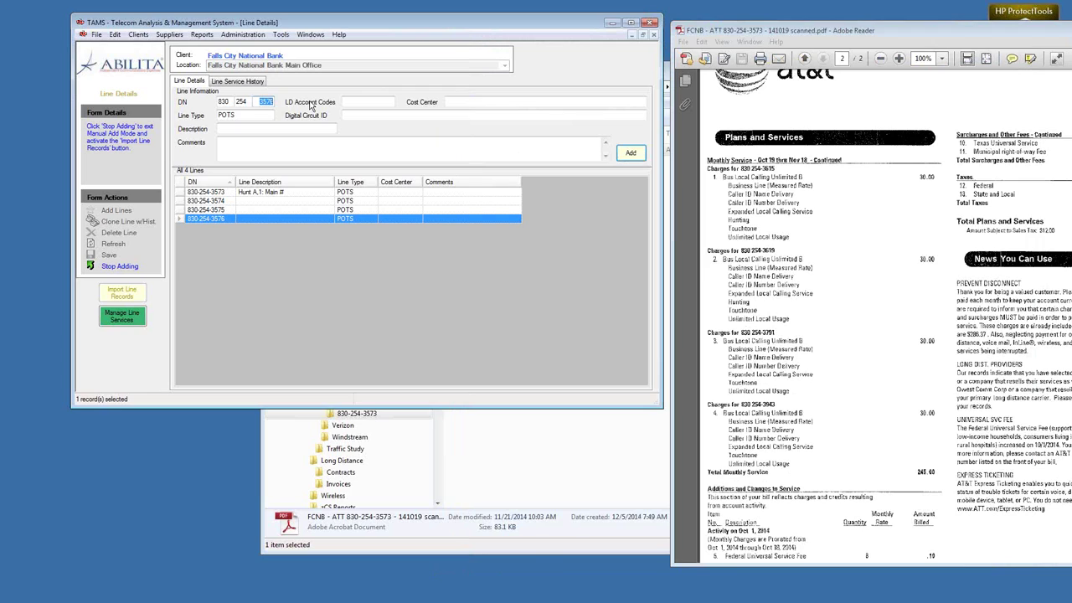
type("3615")
key("Return")
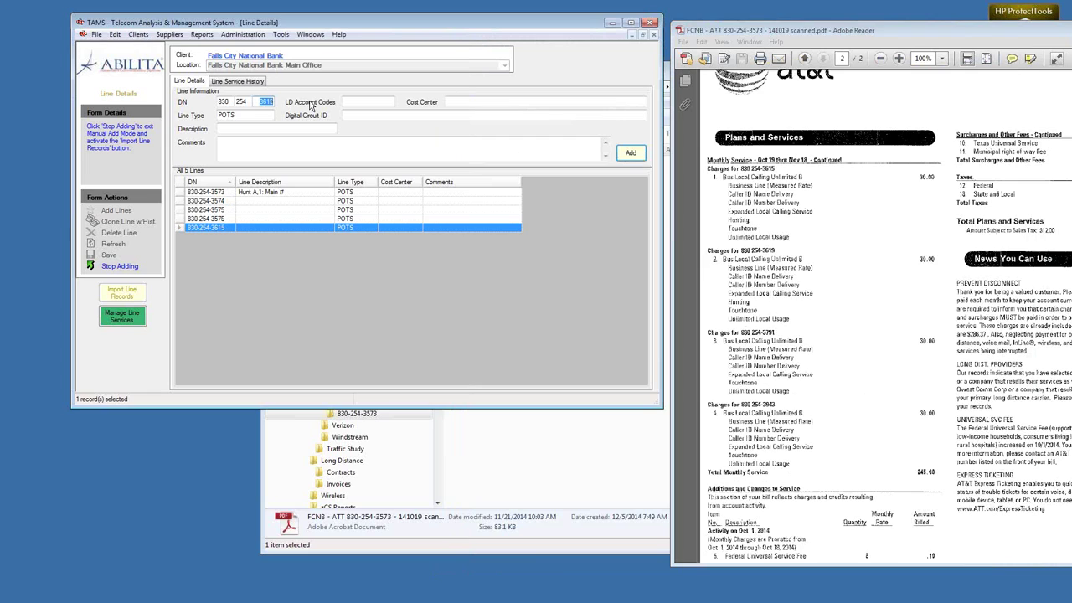
type("3619")
key("Return")
type("3791")
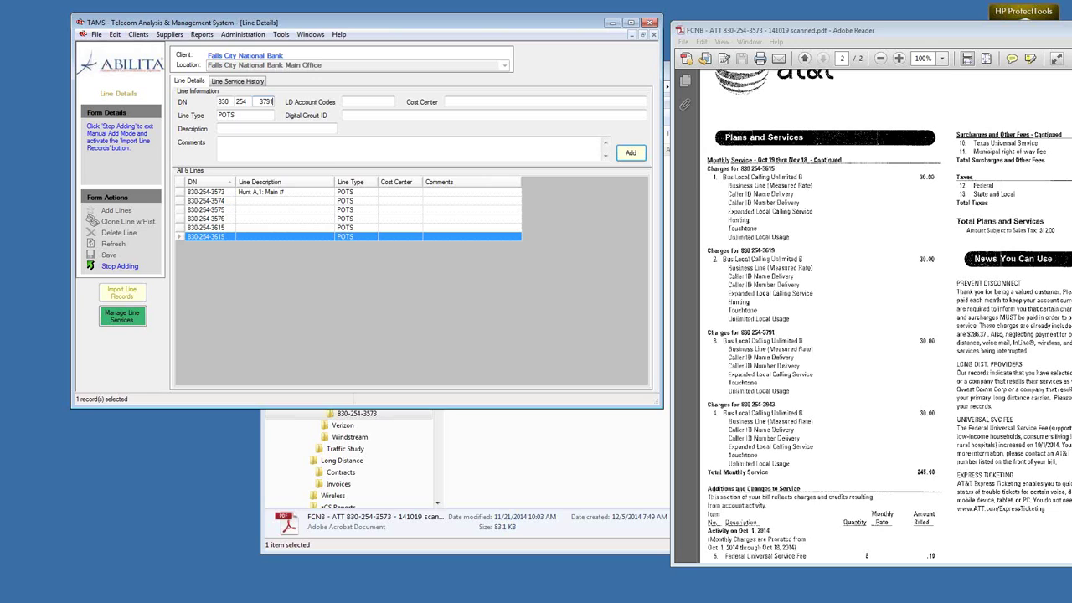
key("Return")
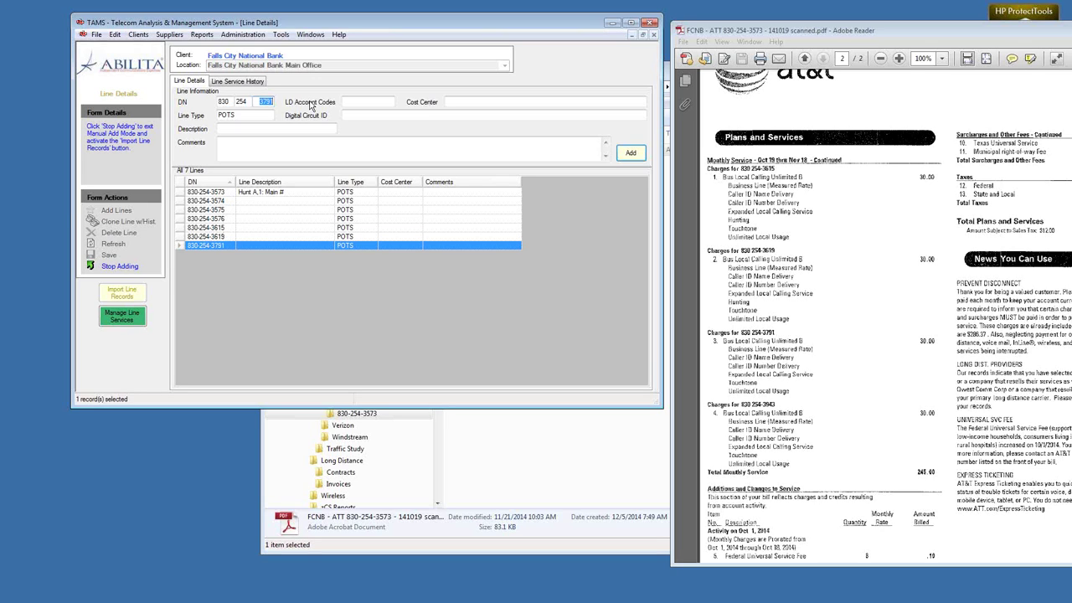
type("3943")
key("Return")
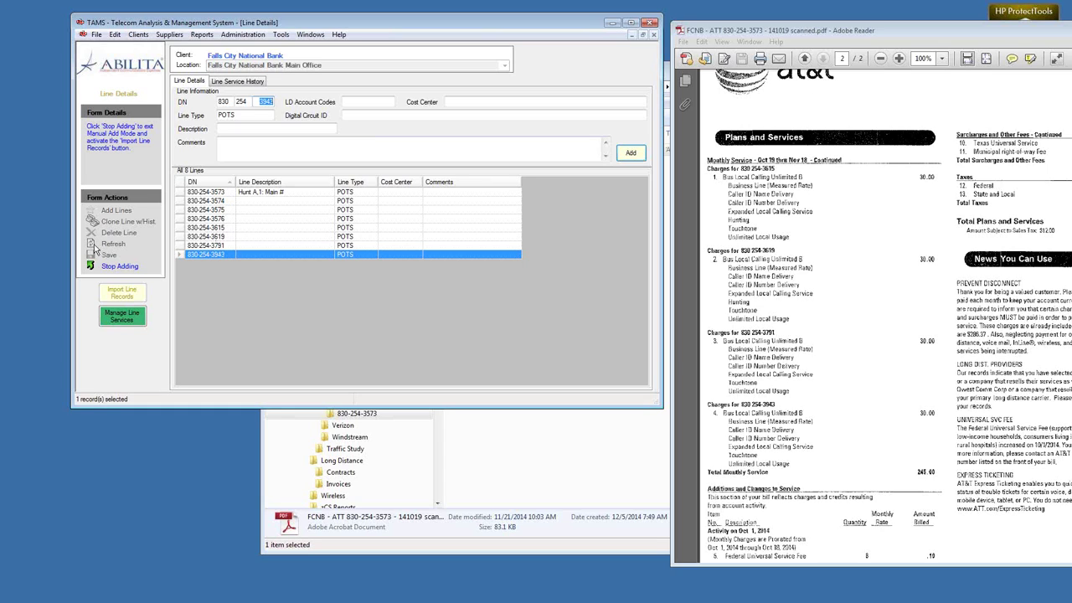
Step: Stop adding lines and bring up the Line Details Form help topic with F1
left_click(114, 270)
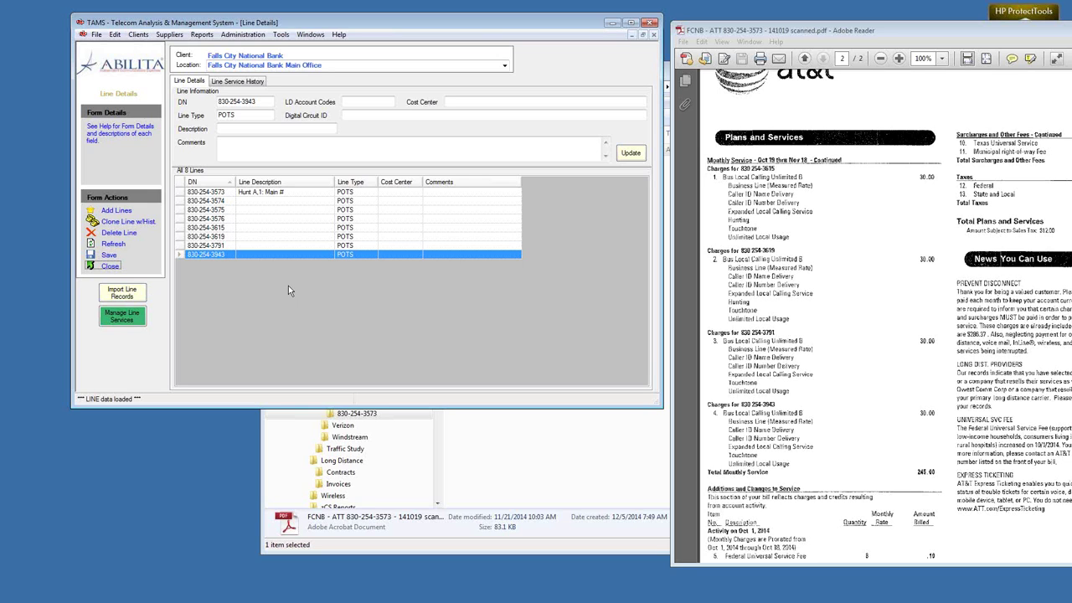
key("F1")
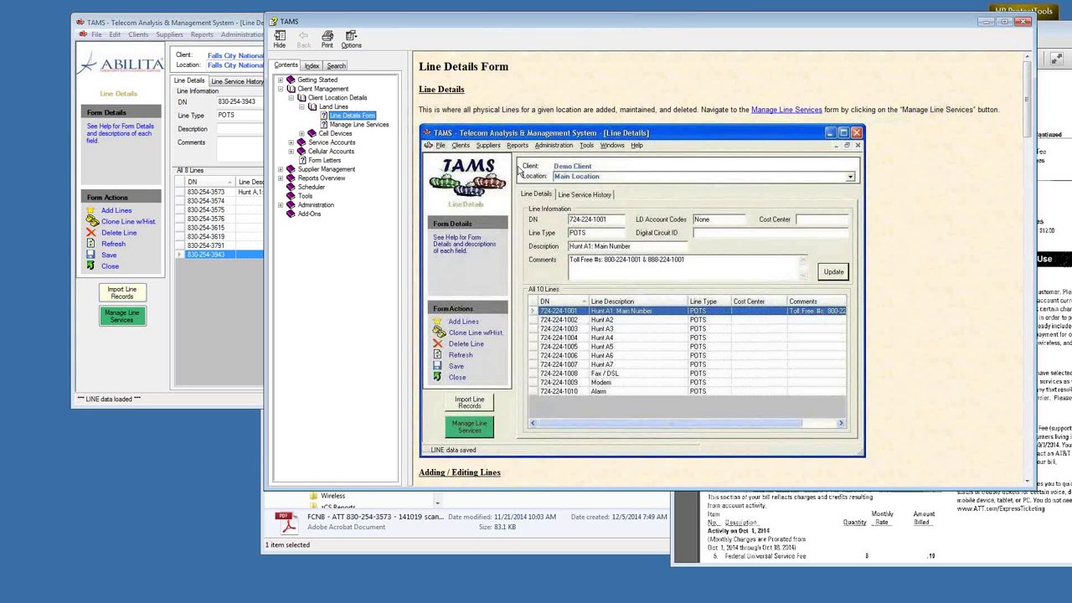
Step: Find and highlight the 'Importing Line Details from a Comma-Delimited (*.csv) file' help section
triple_click(425, 71)
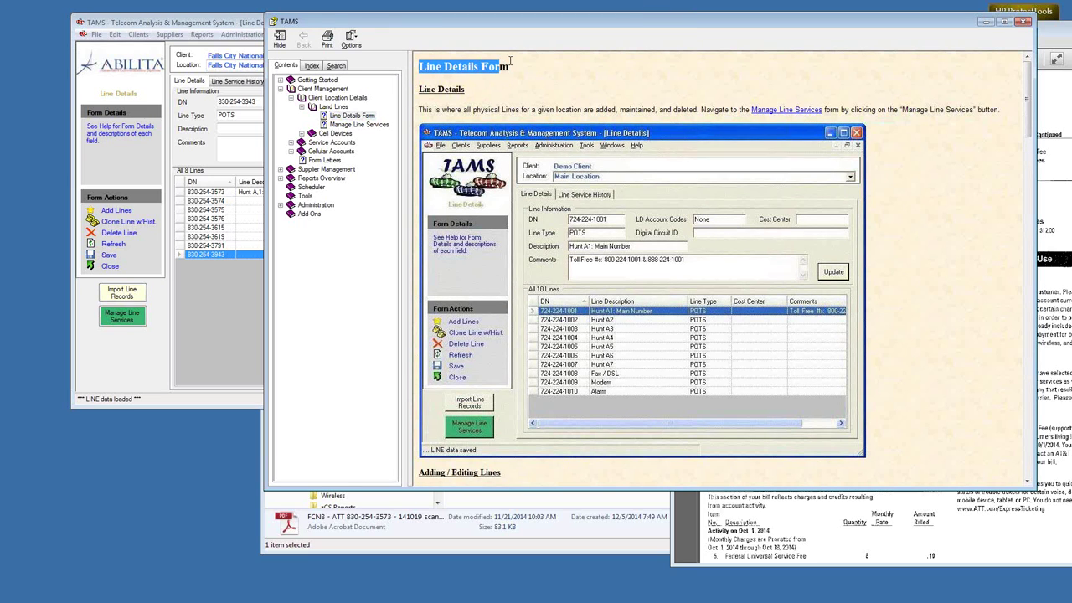
left_click_drag(1031, 123, 1040, 270)
double_click(433, 82)
left_click_drag(455, 84, 628, 81)
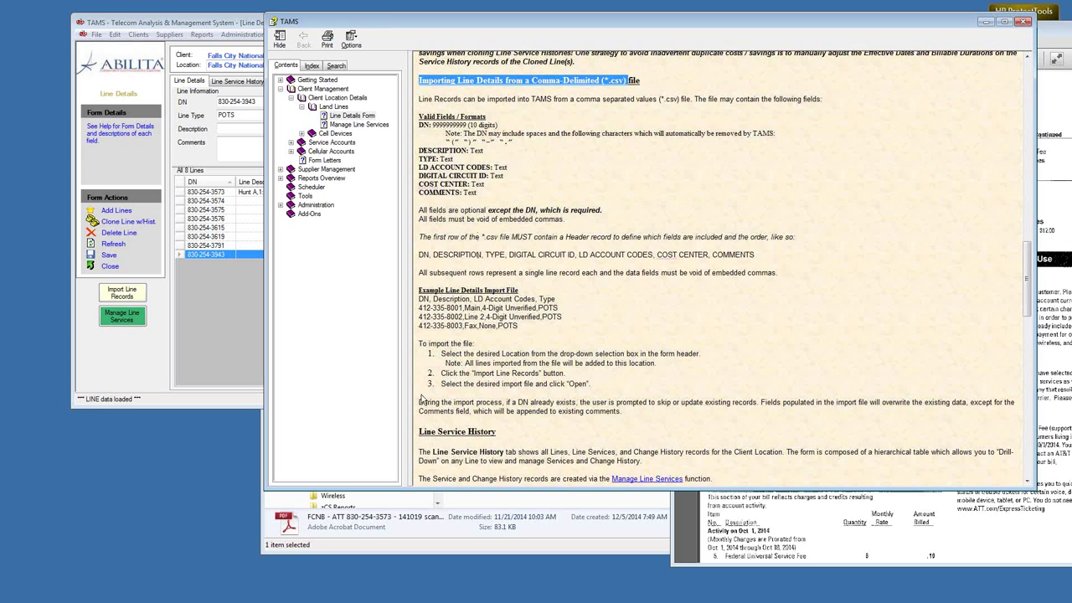
left_click(413, 550)
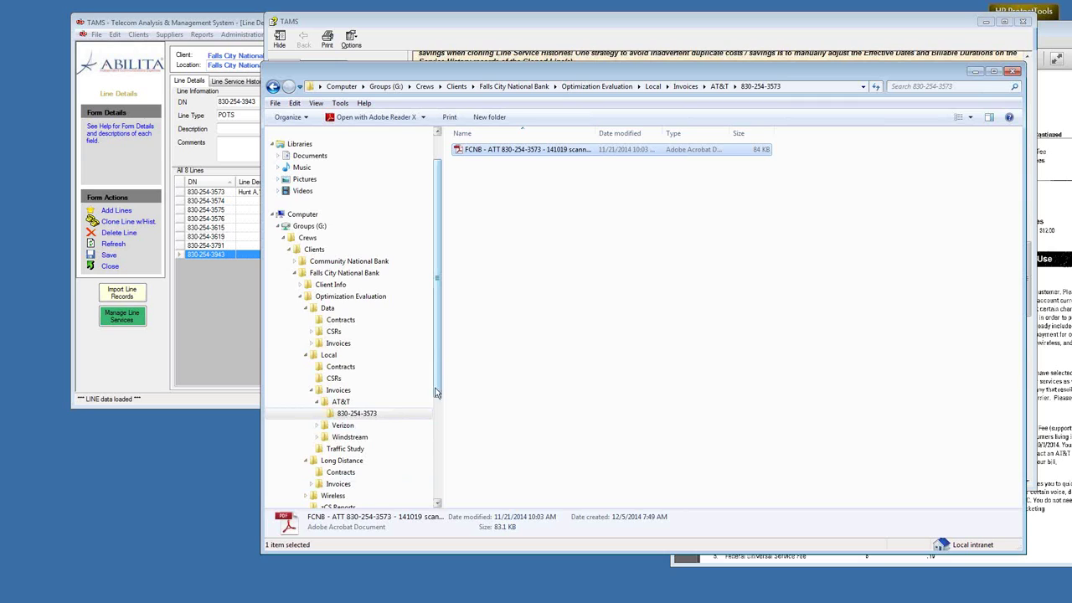
Step: Locate Lines_Import_tmplt.csv in TAMS3\Import Templates, then close Explorer
scroll(347, 462, "down", 5)
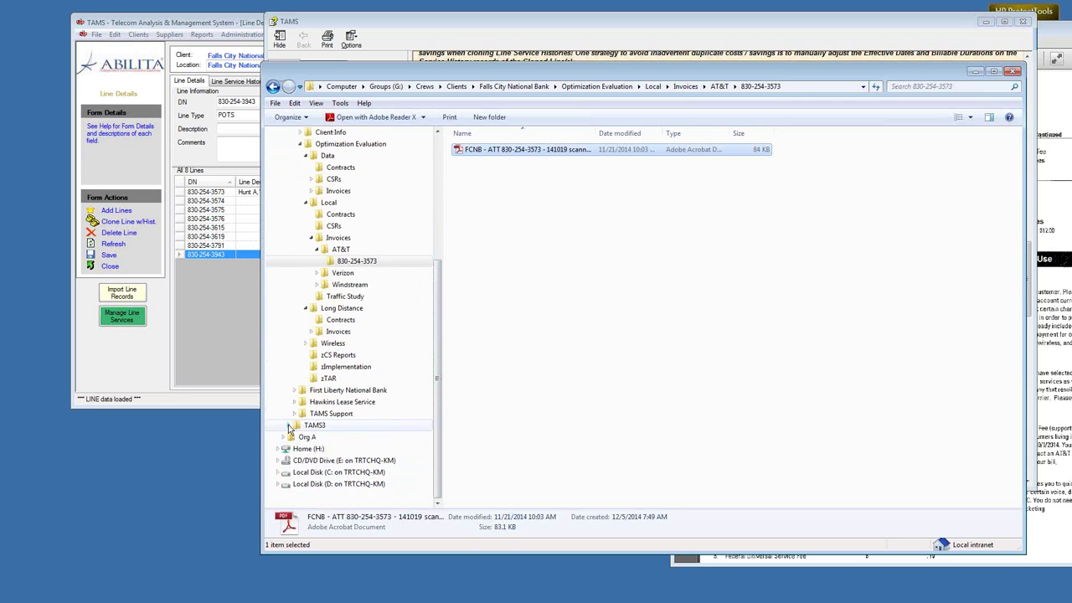
left_click(290, 426)
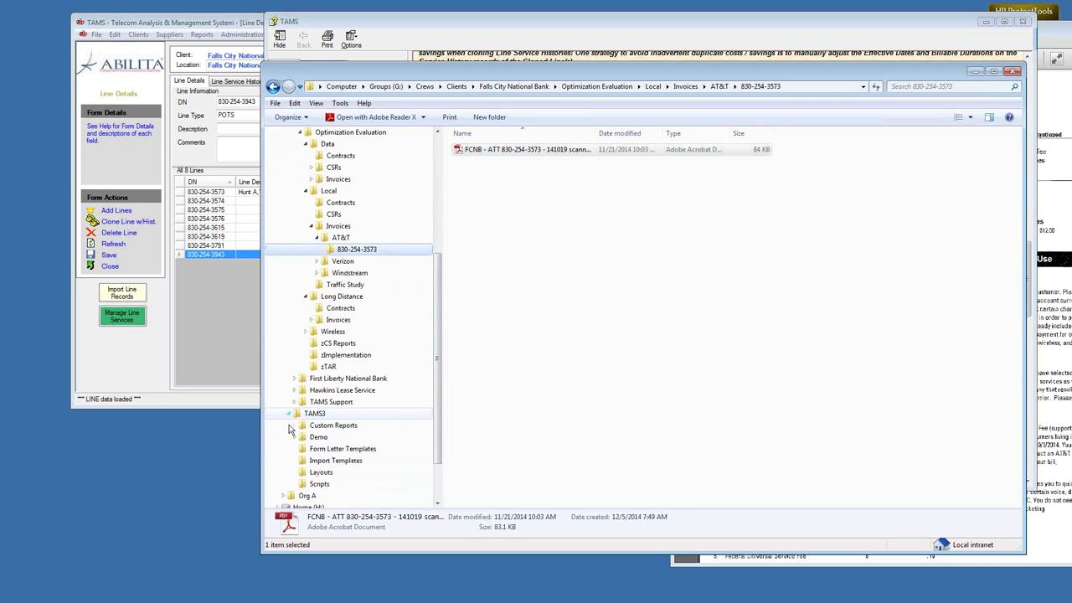
left_click(334, 460)
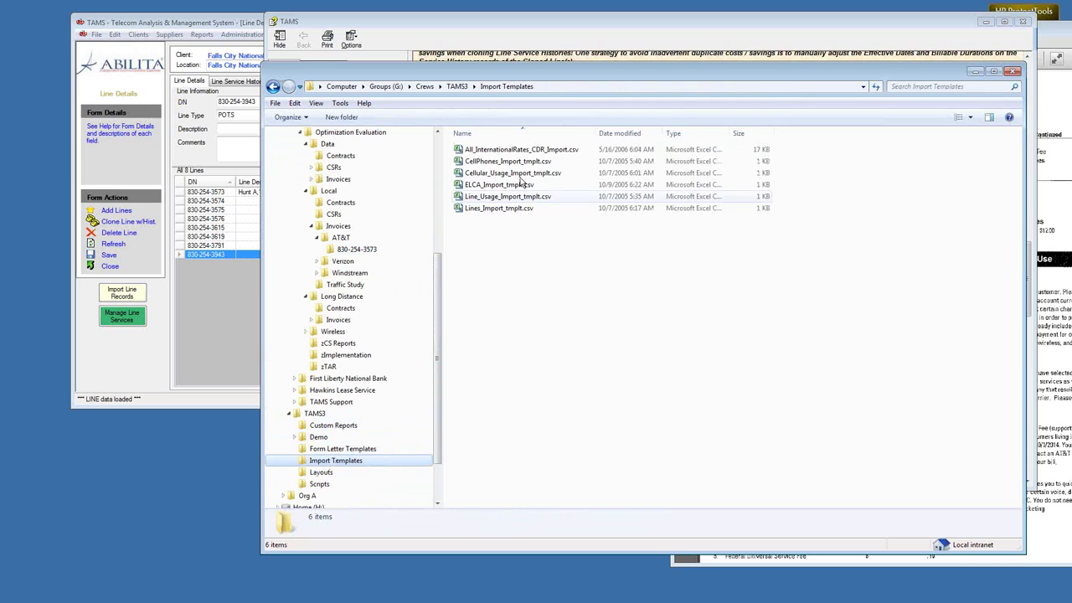
left_click(475, 208)
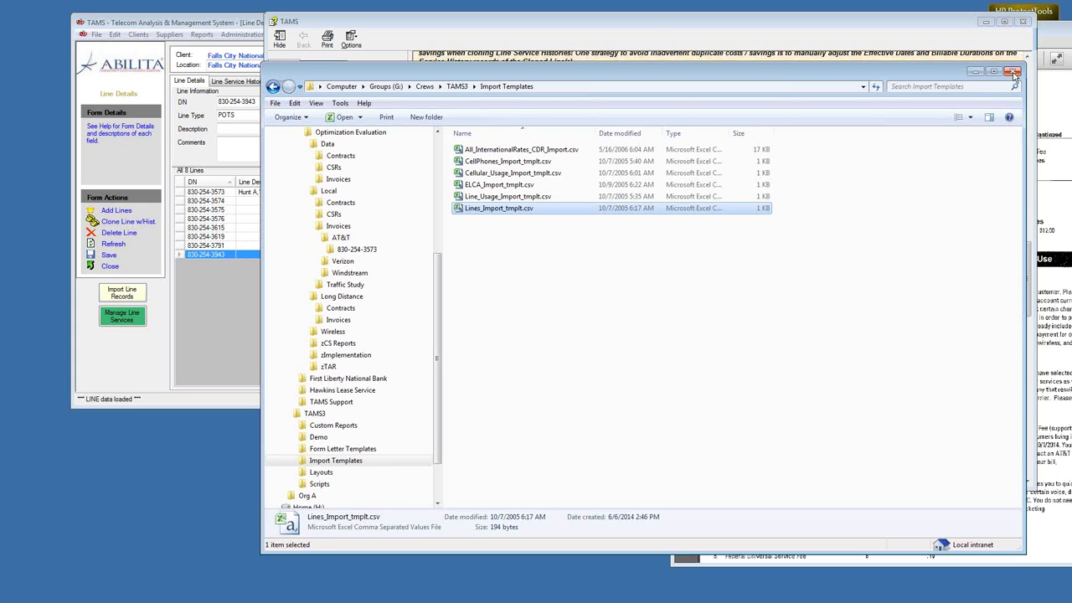
left_click(1013, 73)
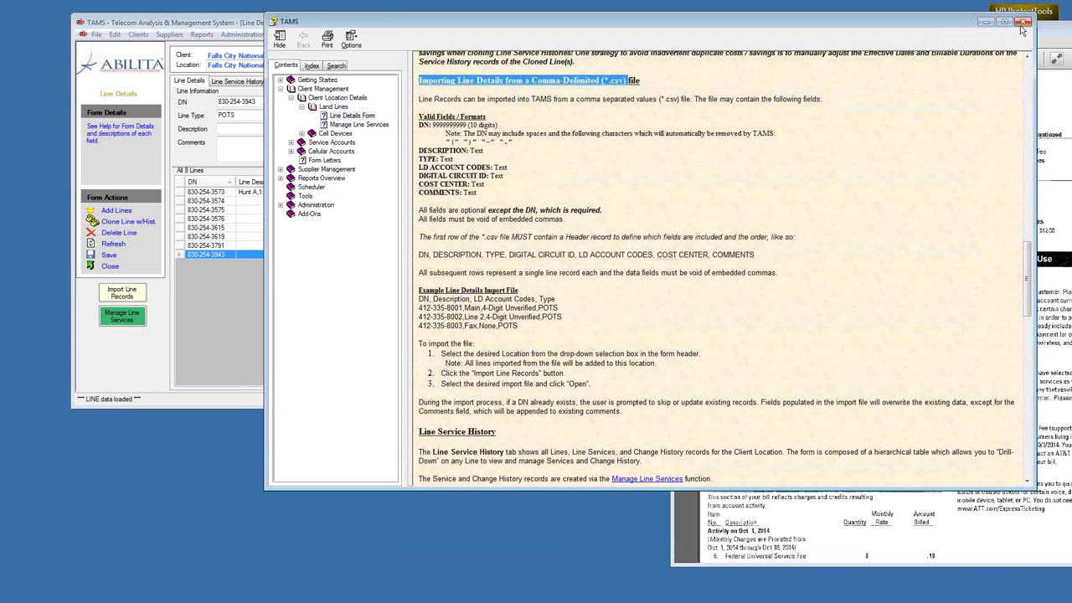
Step: Close help, reposition the bill window, and select lines 3574 through 3943 together
left_click(1023, 25)
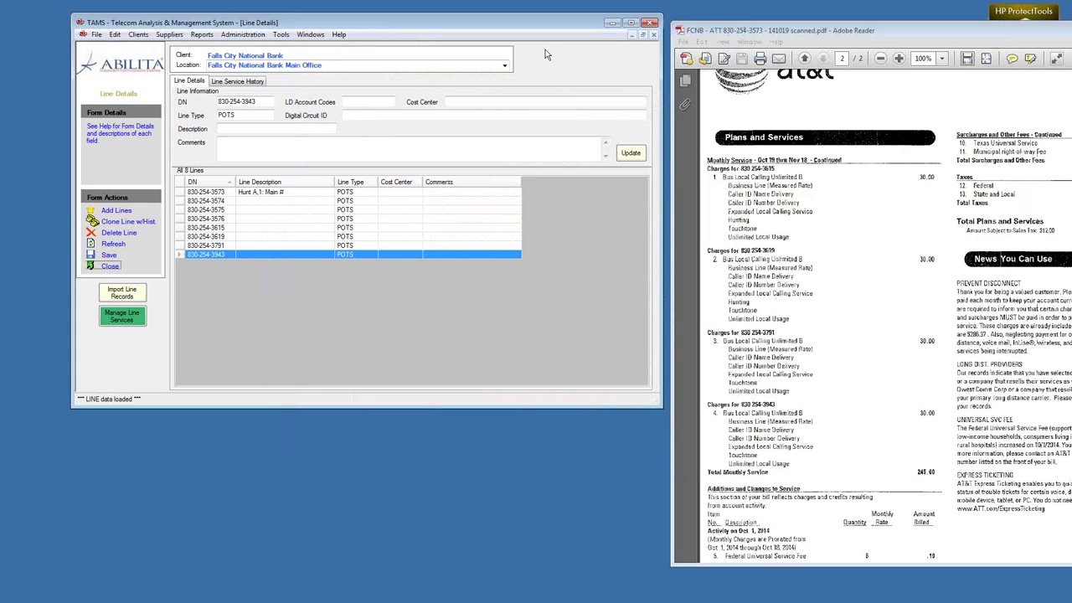
left_click_drag(706, 33, 466, 32)
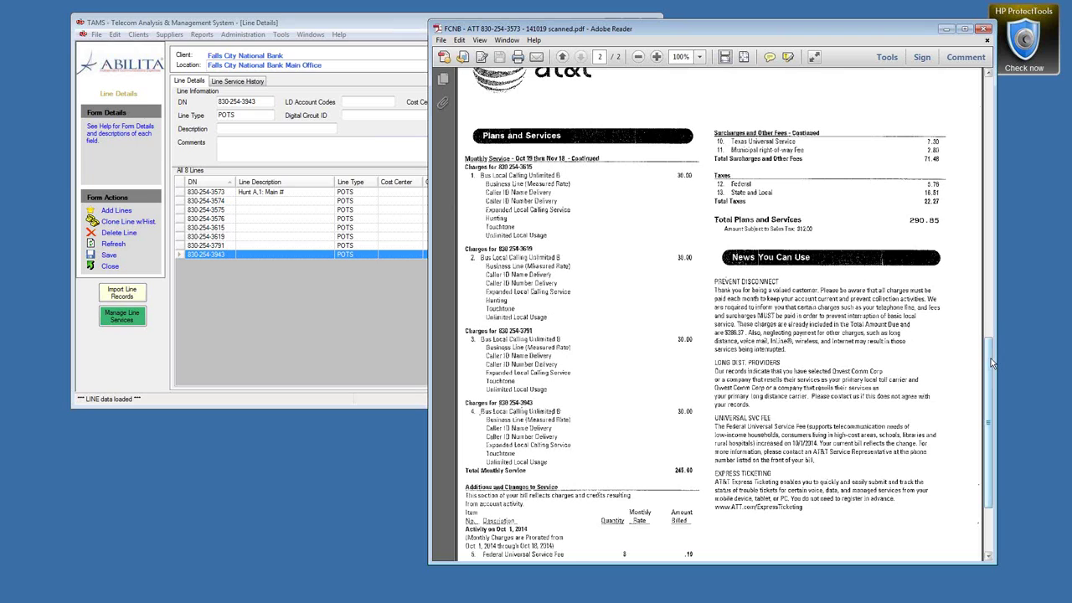
left_click_drag(994, 362, 990, 356)
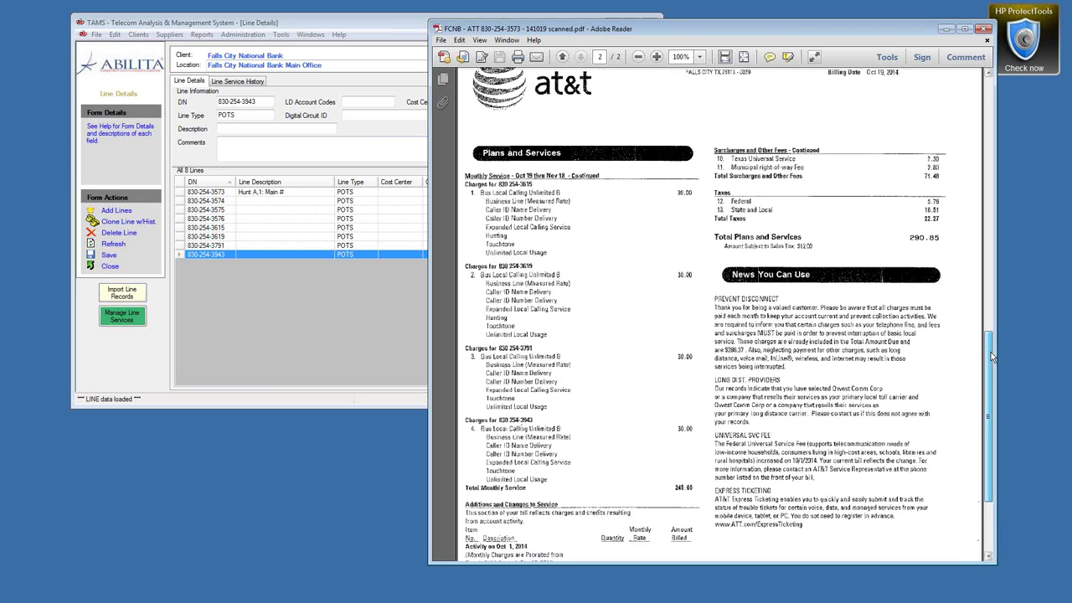
left_click_drag(990, 352, 972, 143)
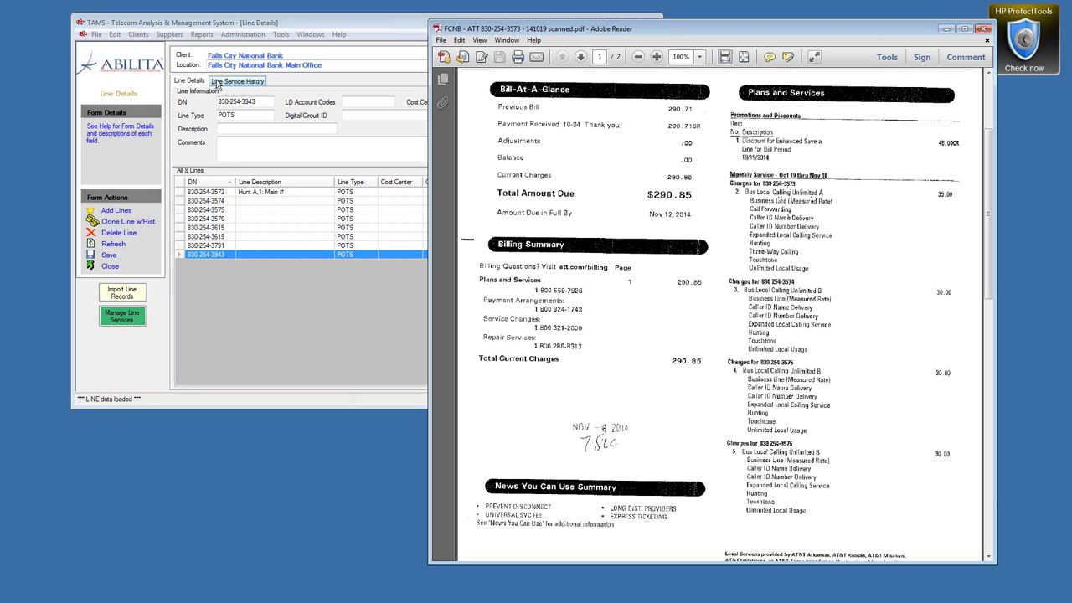
left_click(260, 23)
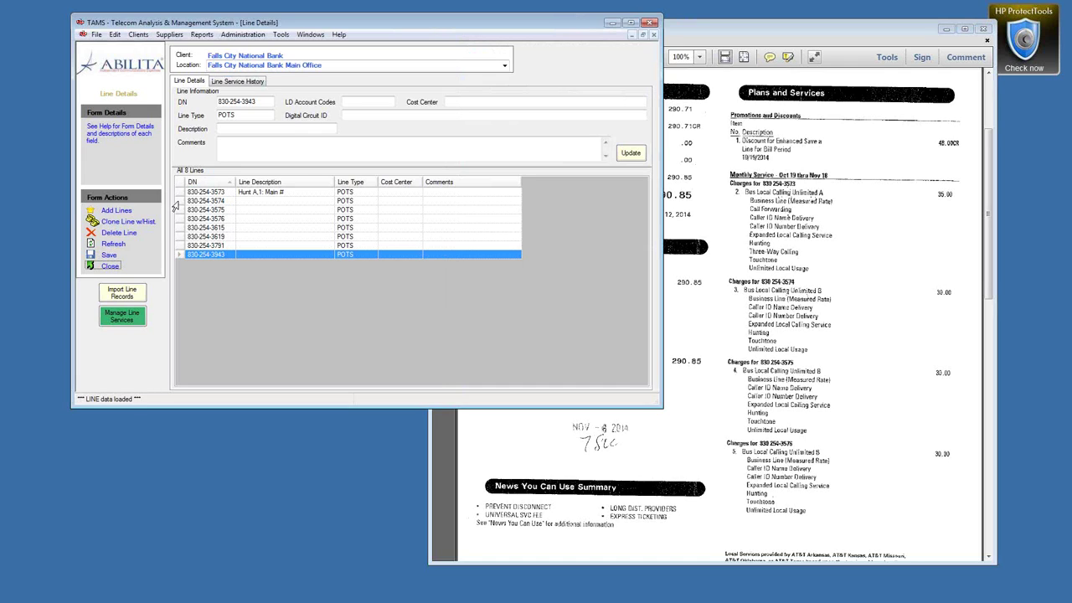
left_click(177, 201, "shift")
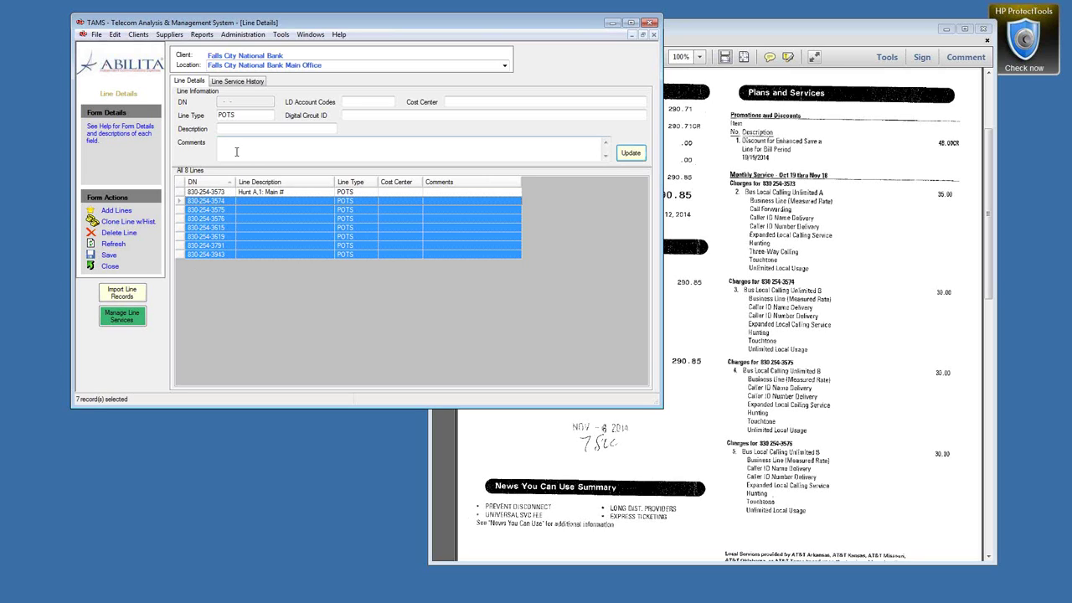
Step: Change the seven lines' type to POTS2, then restore it to POTS
left_click(251, 117)
type("2")
left_click(631, 153)
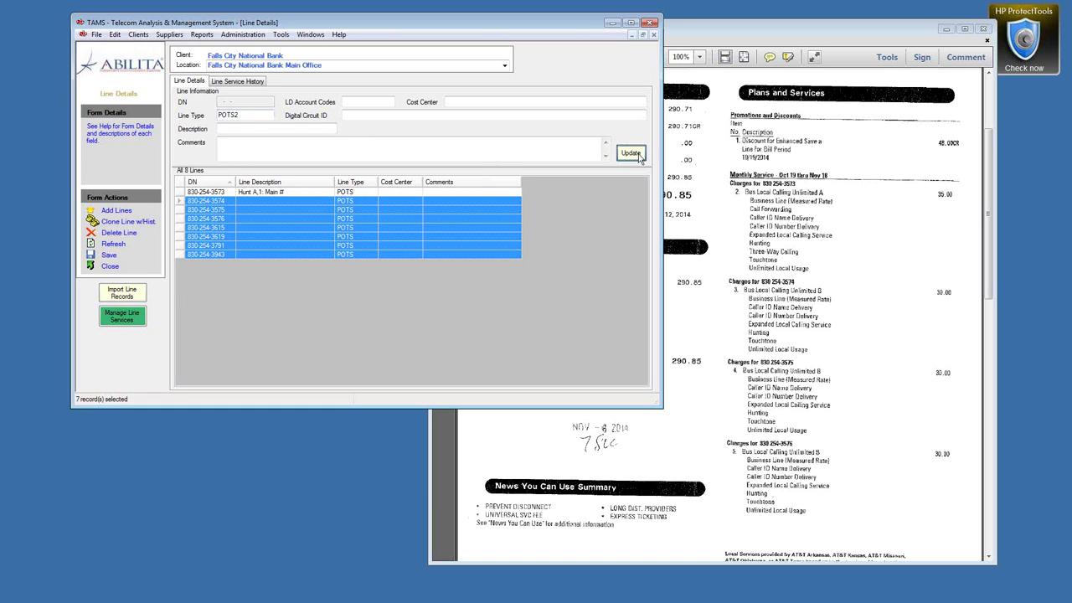
left_click(249, 115)
key("BackSpace")
left_click(631, 153)
left_click(235, 144)
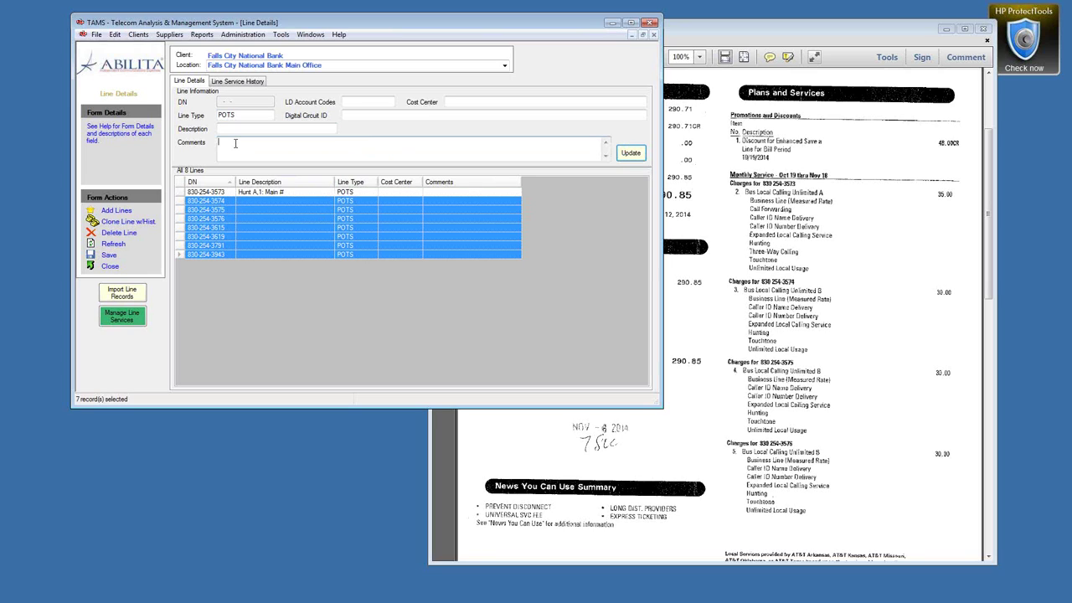
type("BLC B")
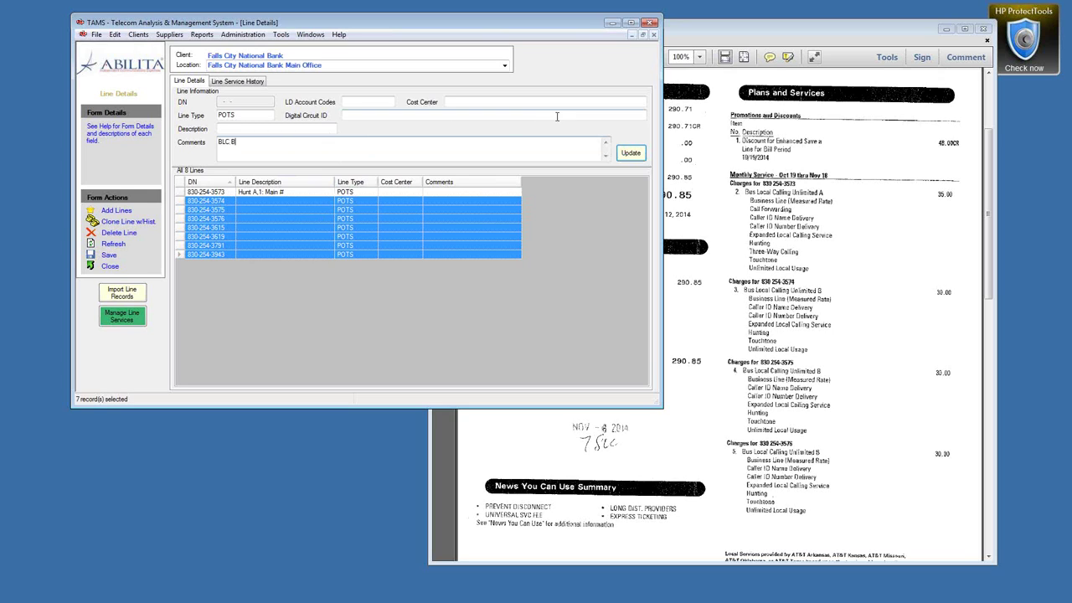
left_click(629, 154)
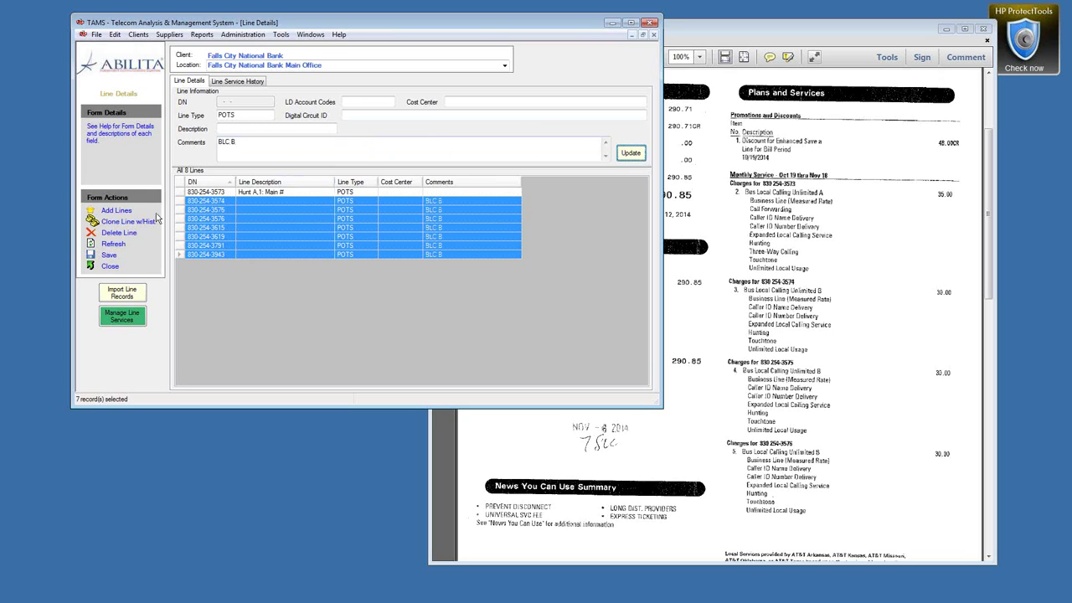
left_click(183, 193)
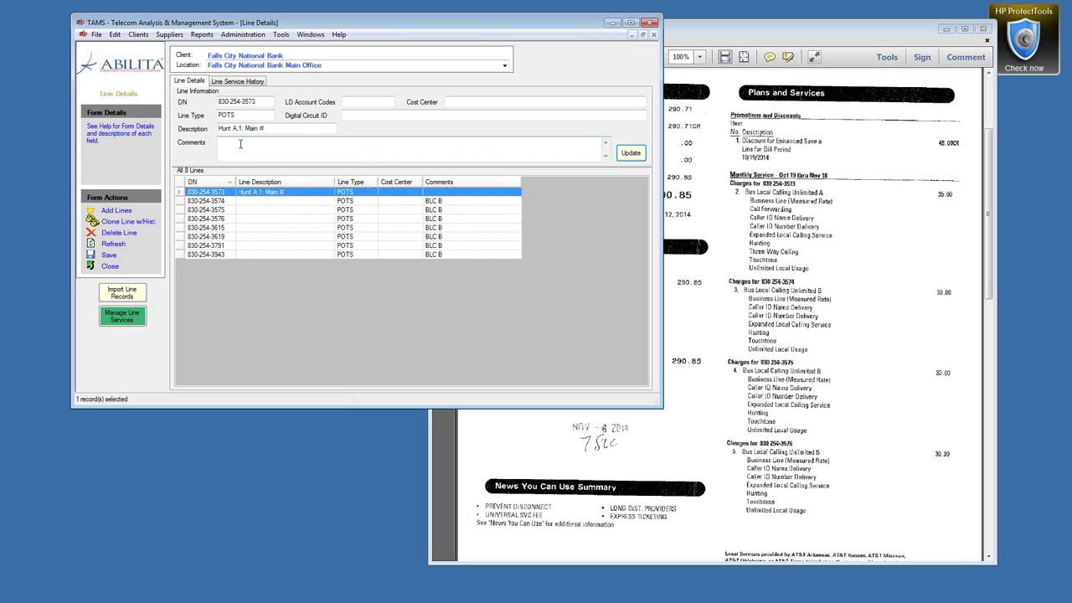
type("BLC A")
left_click(628, 156)
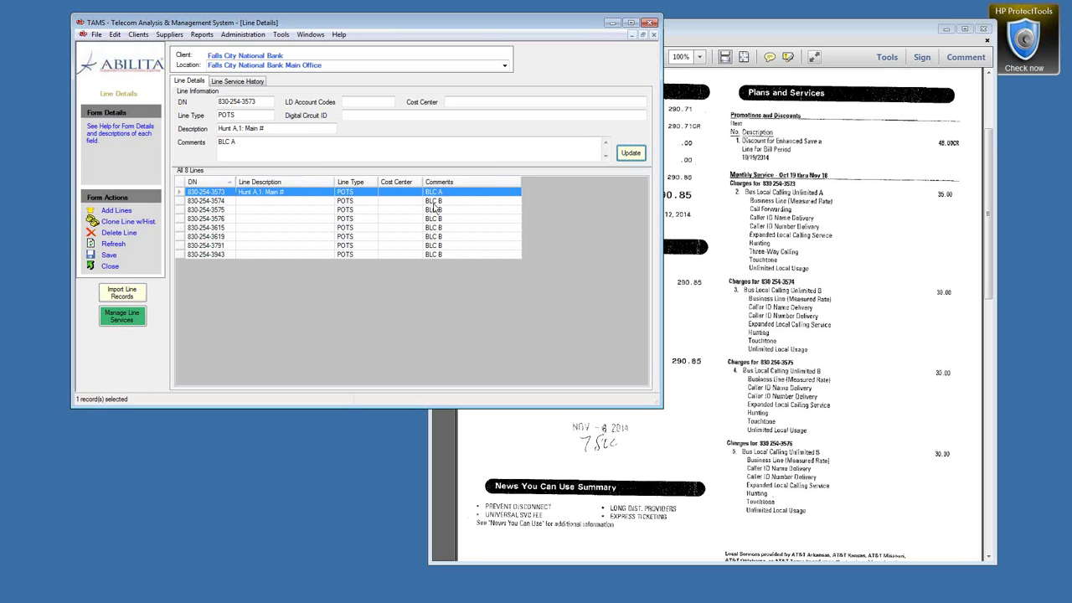
left_click(176, 209, "shift")
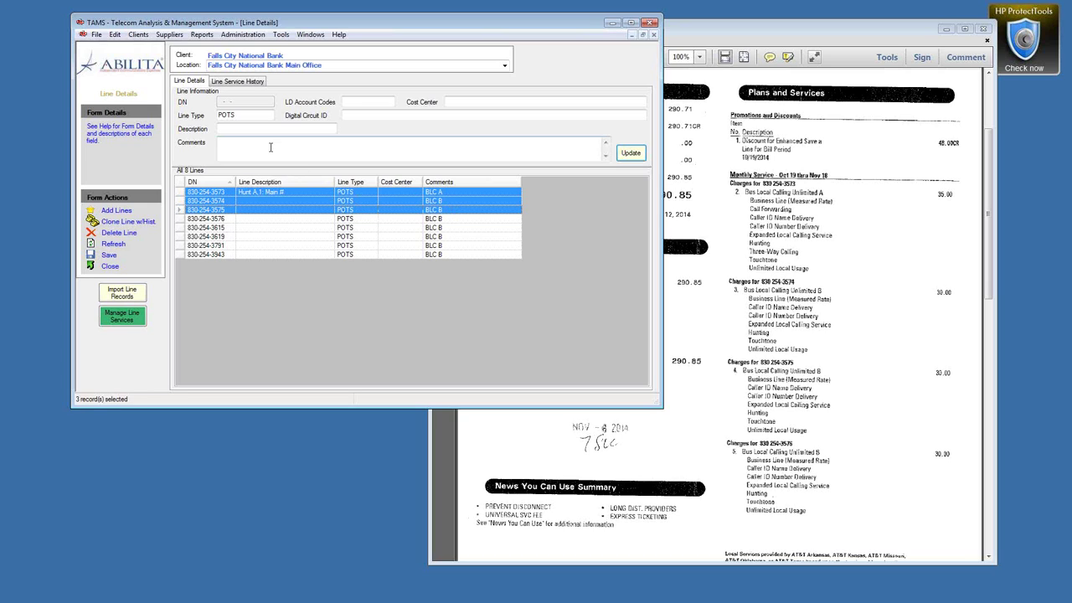
left_click(250, 115)
type("1")
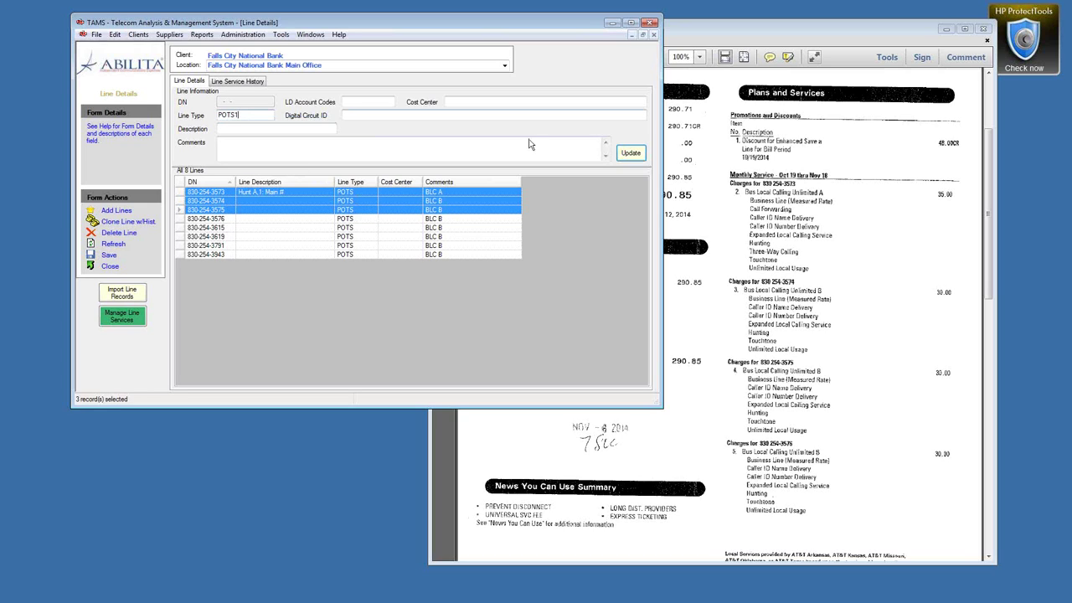
left_click(632, 154)
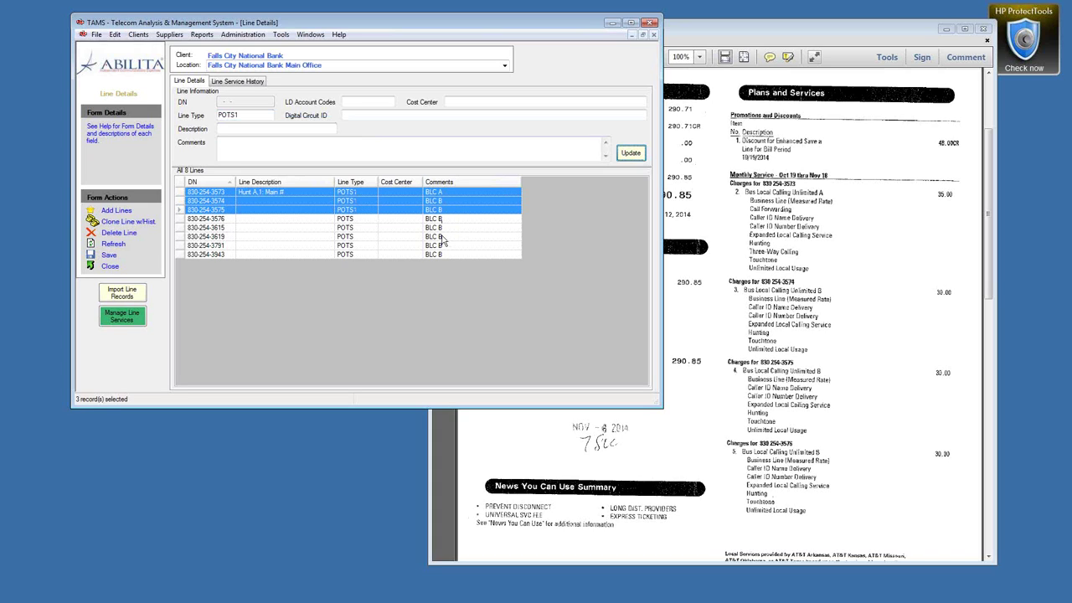
left_click(250, 113)
key("BackSpace")
left_click(630, 154)
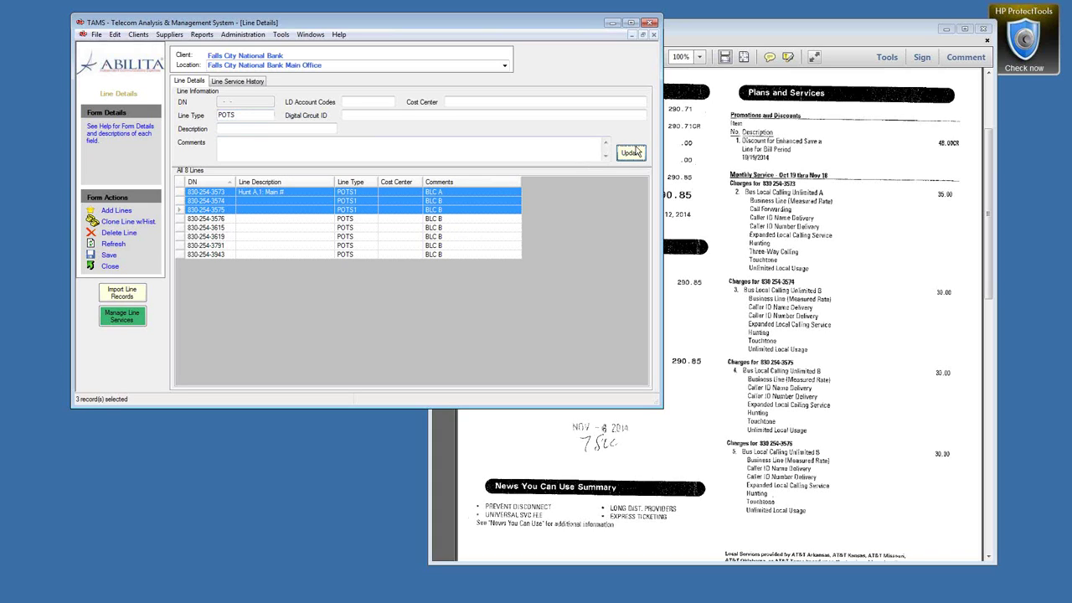
left_click(365, 222)
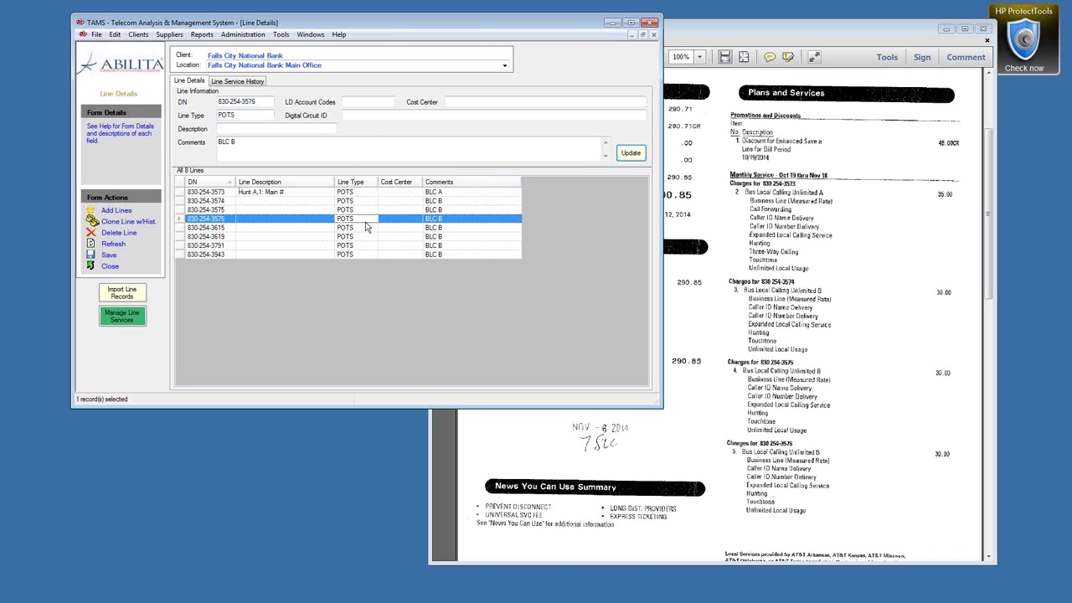
left_click(180, 202, "ctrl")
left_click(178, 237, "ctrl")
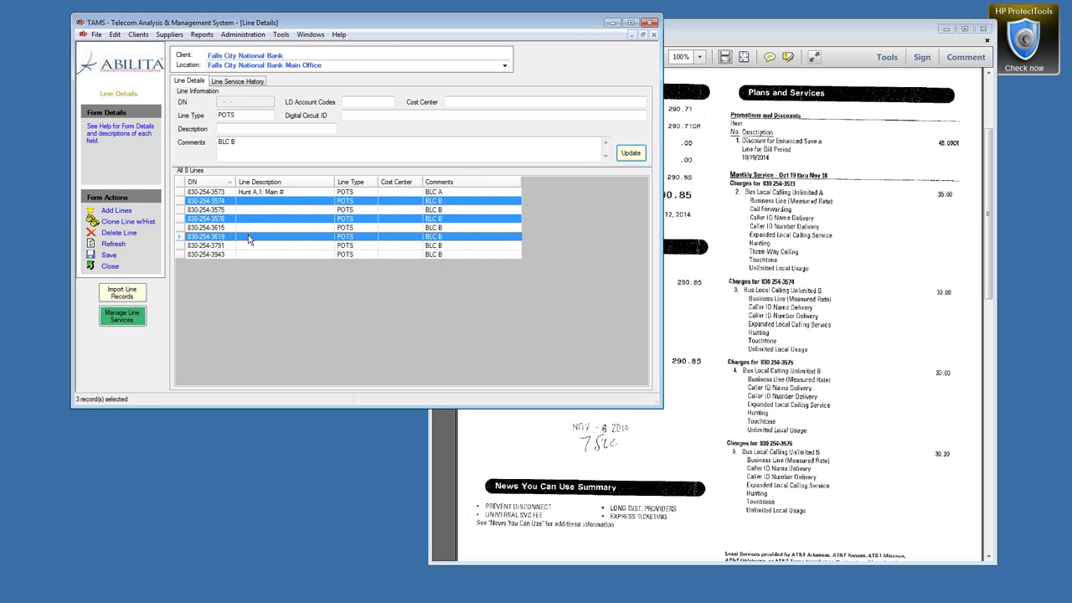
left_click(332, 152)
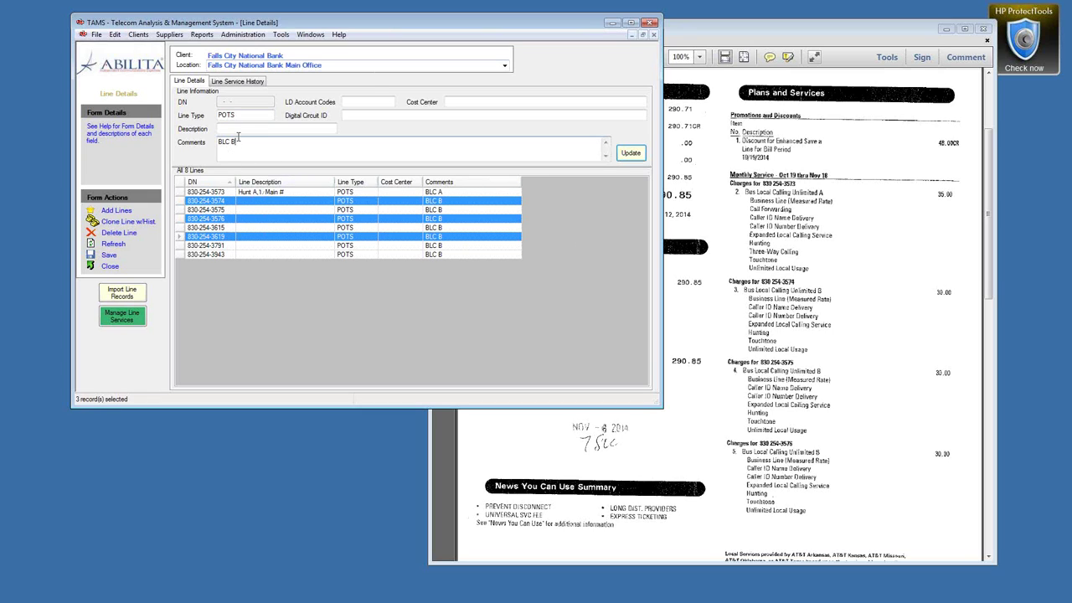
left_click(238, 128)
left_click(218, 193)
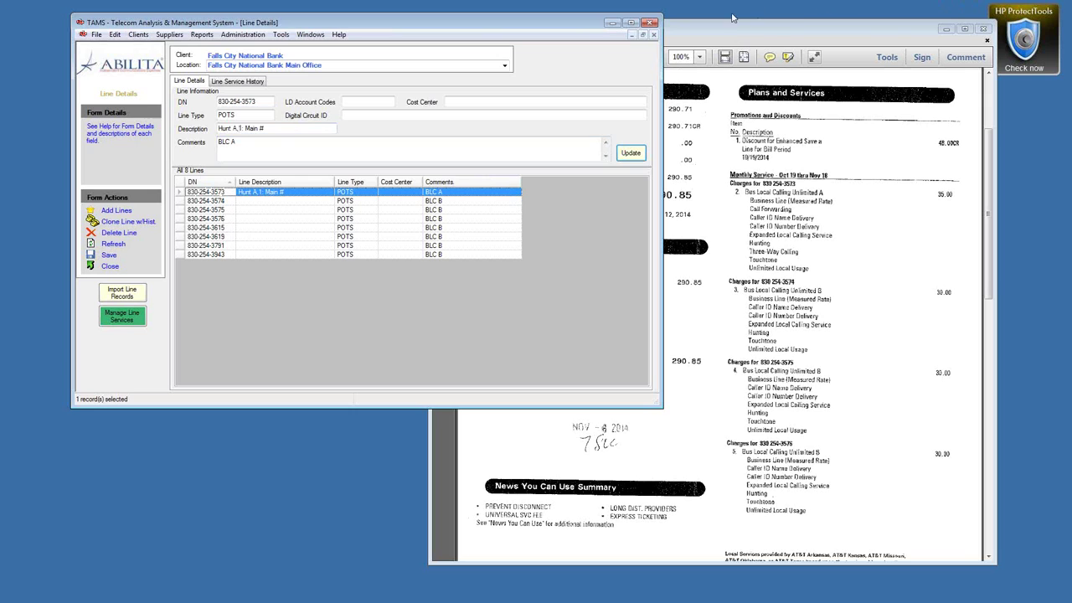
Step: Switch to Falls City National Bank's Client Details window via the Windows menu
left_click(762, 36)
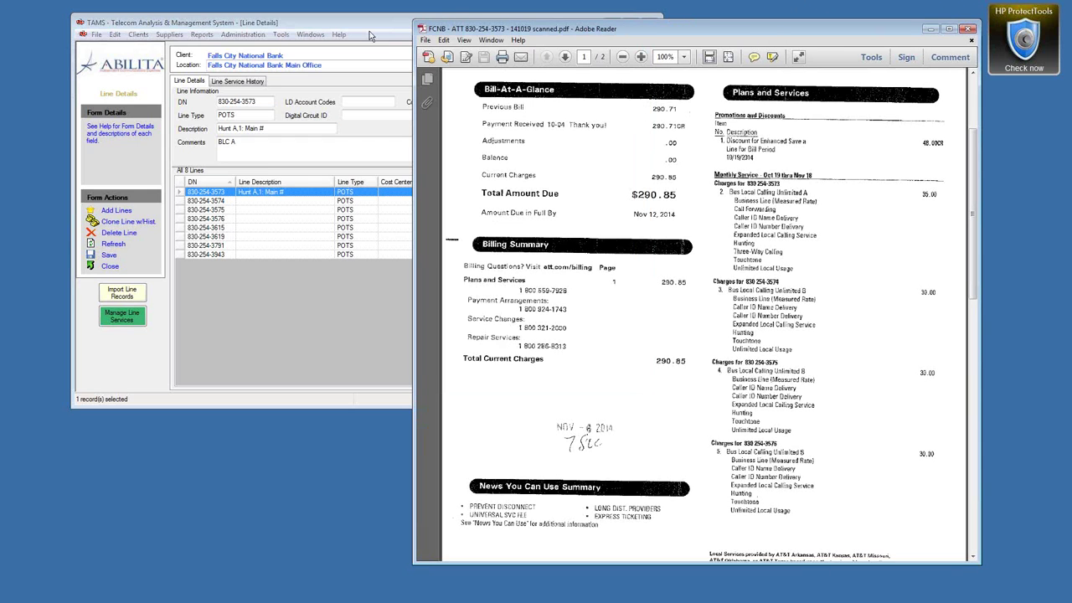
left_click(273, 24)
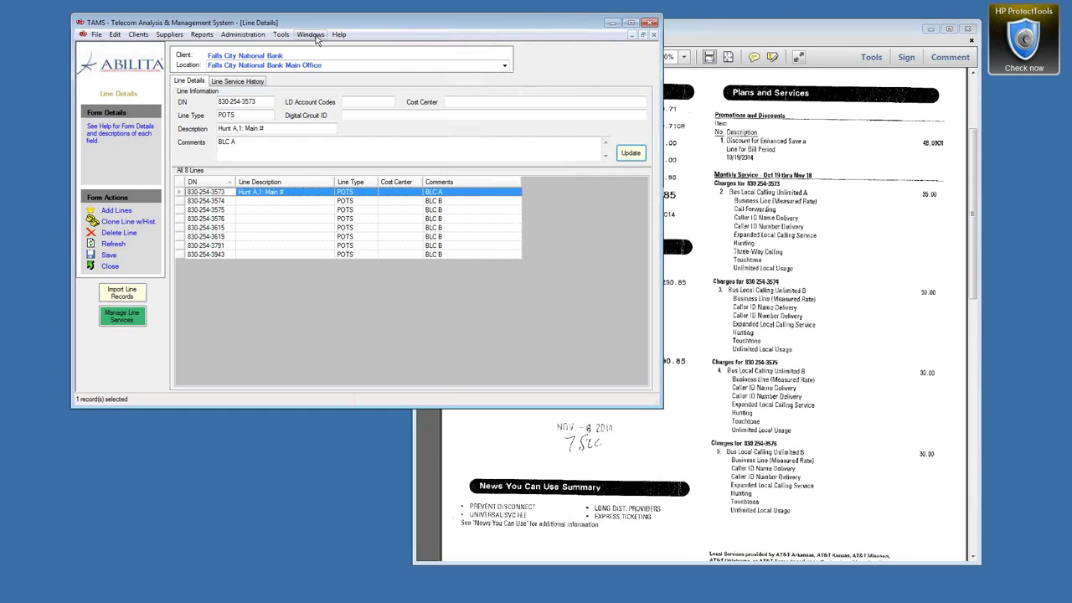
left_click(314, 36)
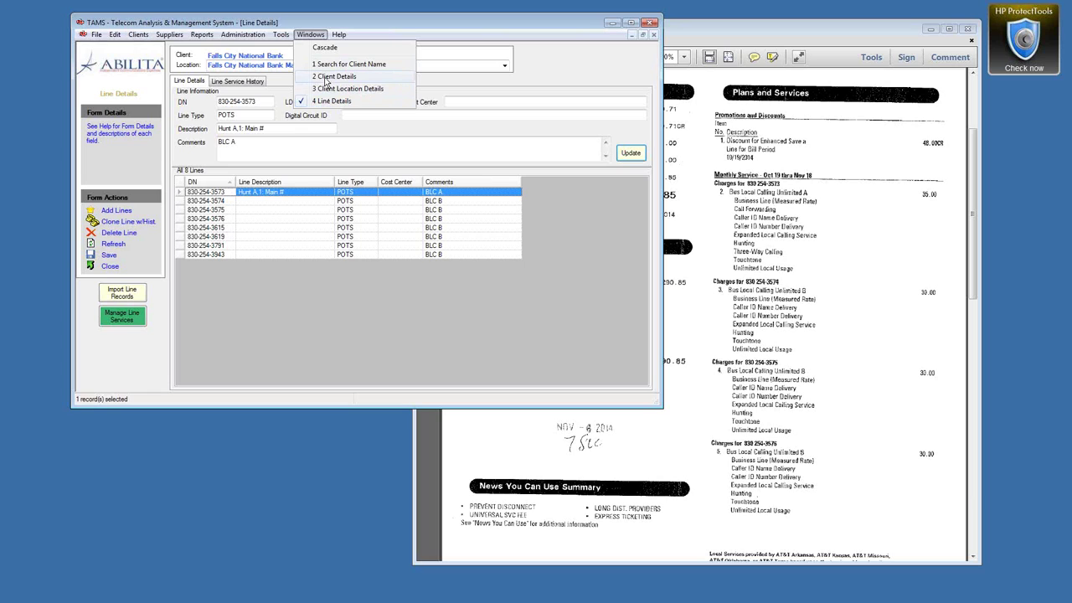
left_click(327, 77)
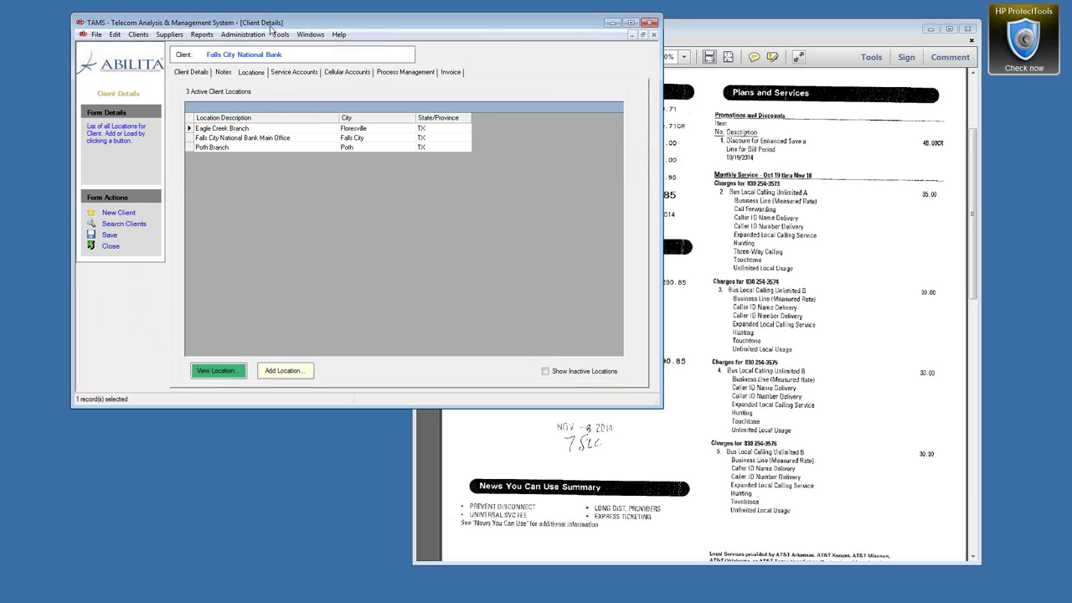
Step: Open Falls City National Bank's service accounts and start a new blank account
left_click(310, 74)
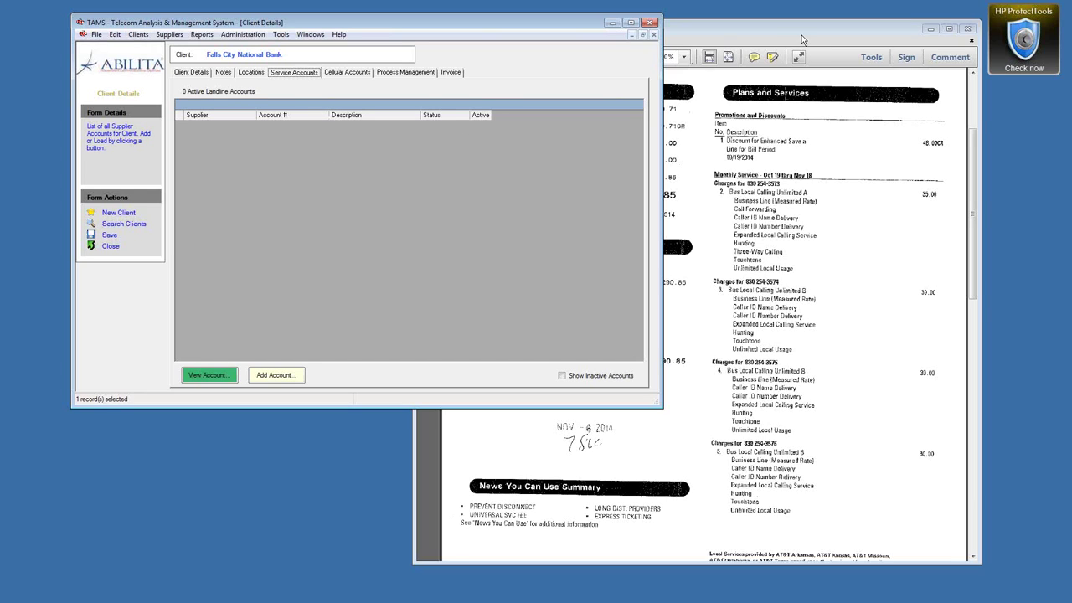
left_click_drag(978, 163, 976, 94)
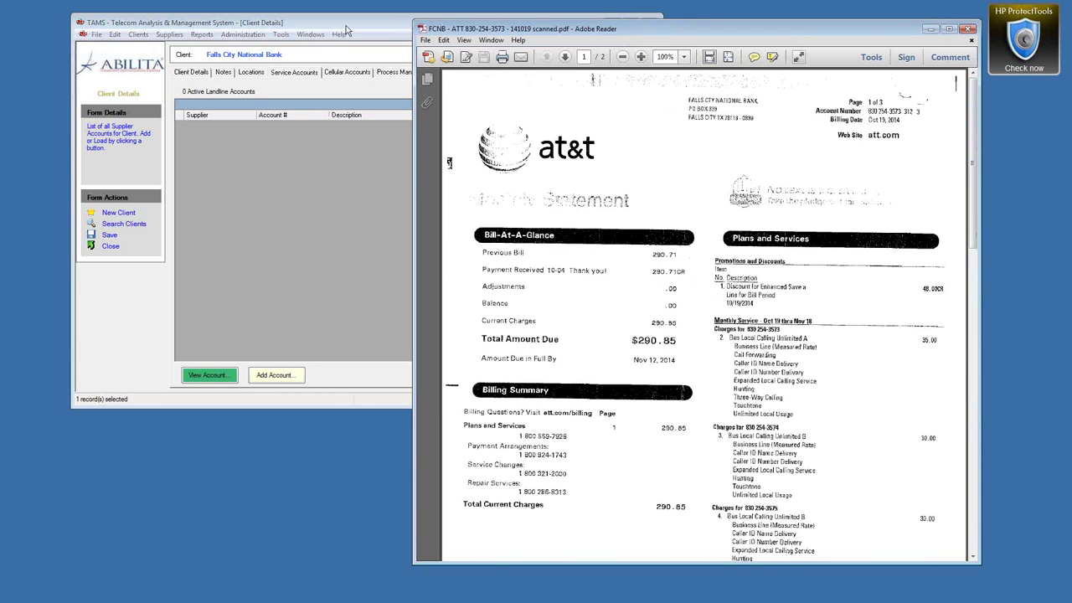
left_click(327, 53)
left_click(280, 377)
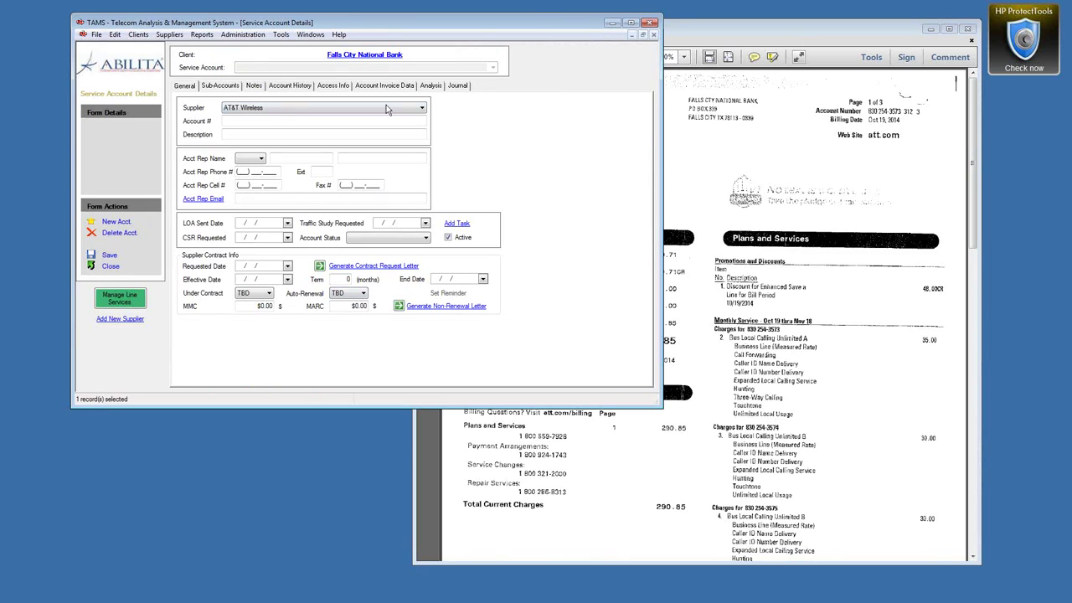
Step: Browse the supplier list, leave AT&T Wireless selected, and start a new supplier record
left_click(423, 109)
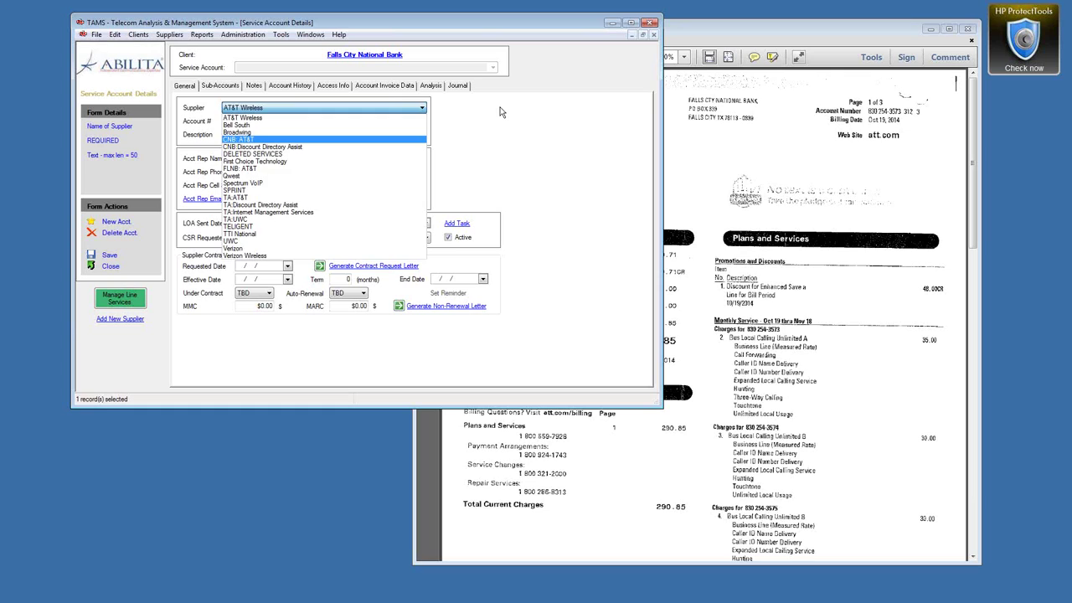
left_click(501, 110)
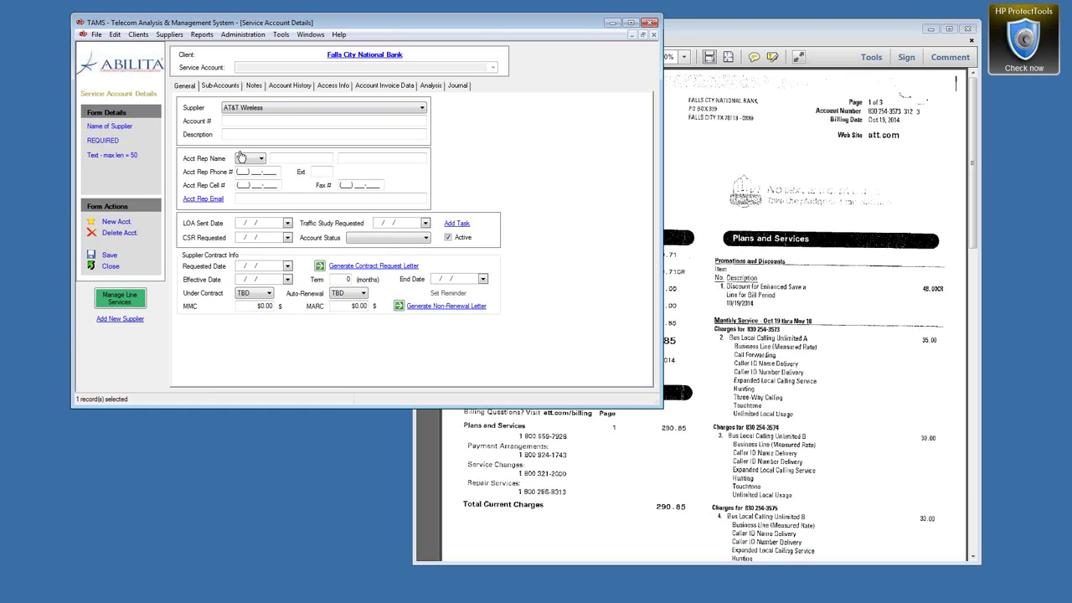
left_click(423, 109)
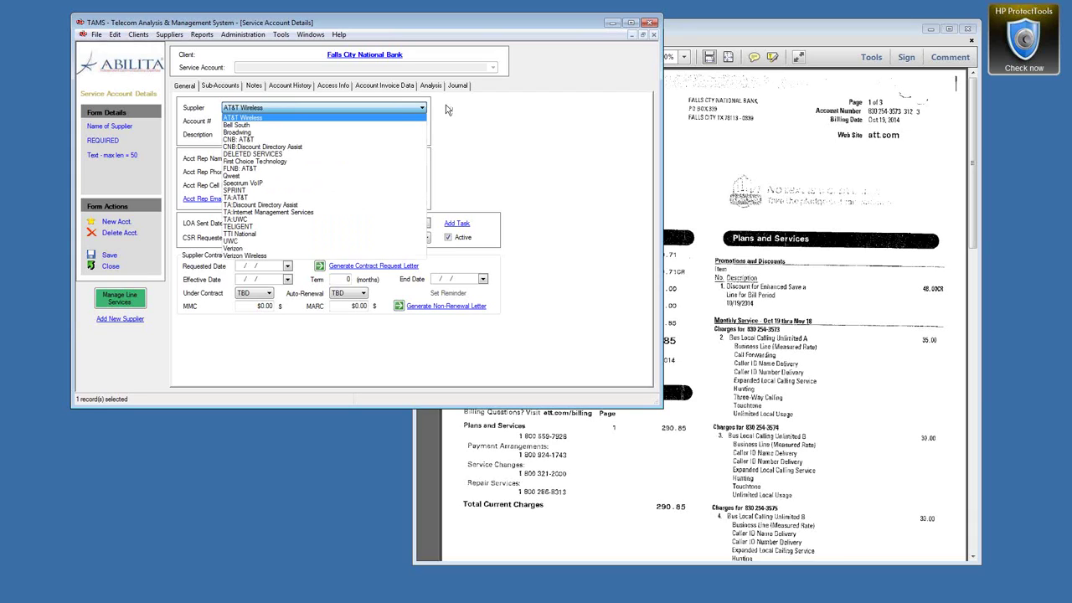
left_click(358, 111)
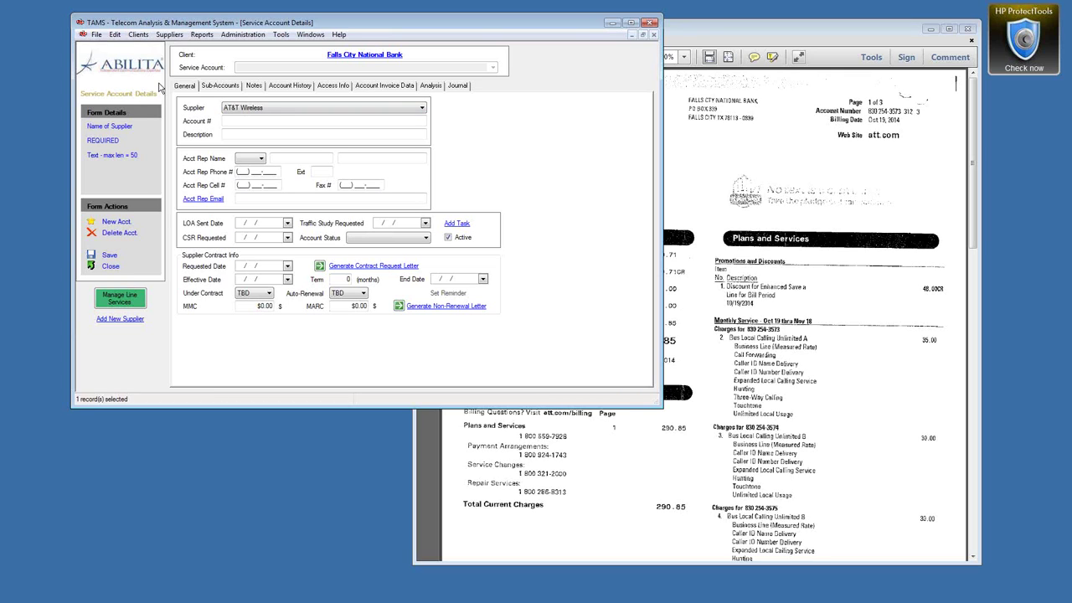
left_click(120, 321)
Step: Save a new supplier with company name 'AT&T' and close the supplier form
left_click(295, 84)
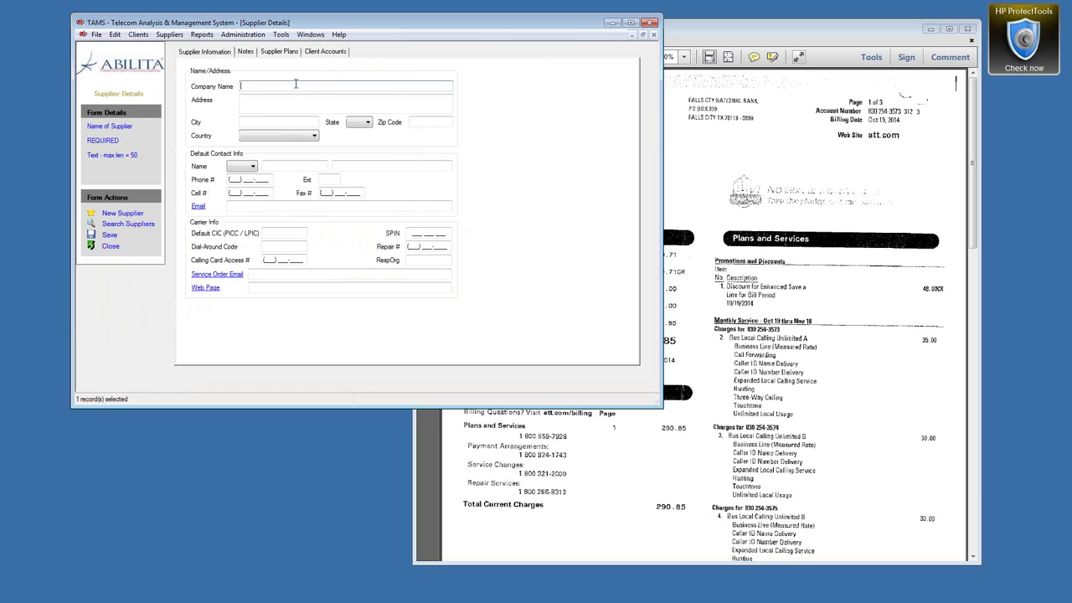
type("AT&T")
left_click(266, 104)
left_click(268, 234)
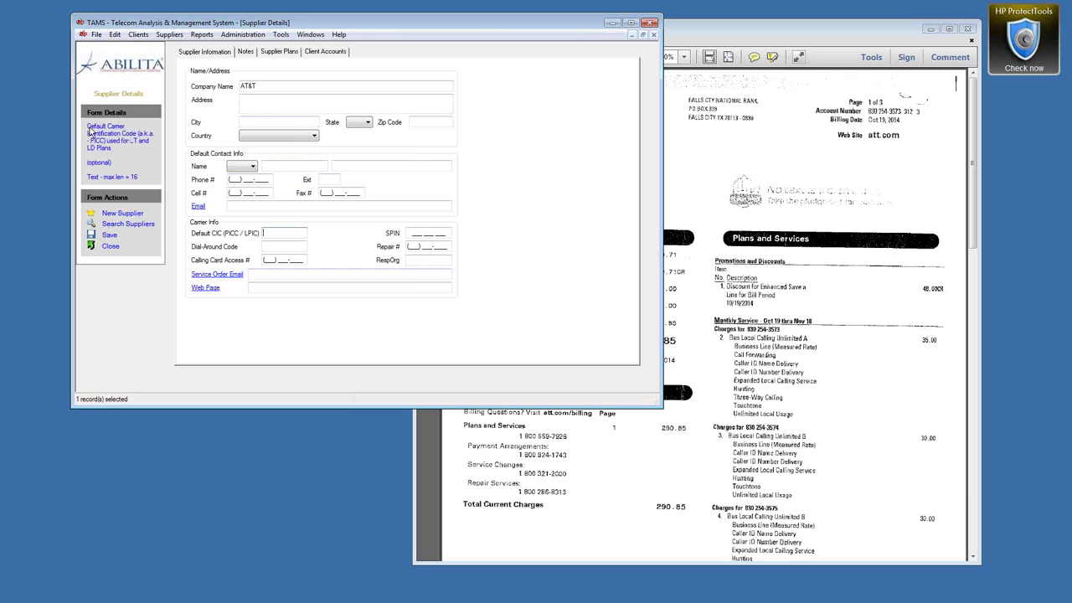
left_click(271, 250)
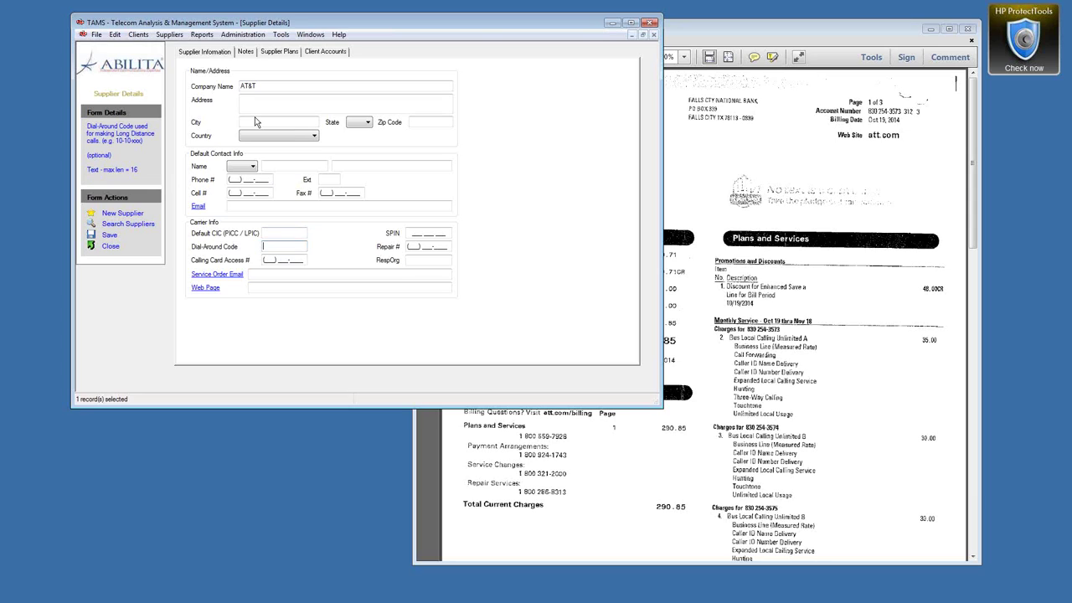
left_click(110, 236)
left_click(109, 248)
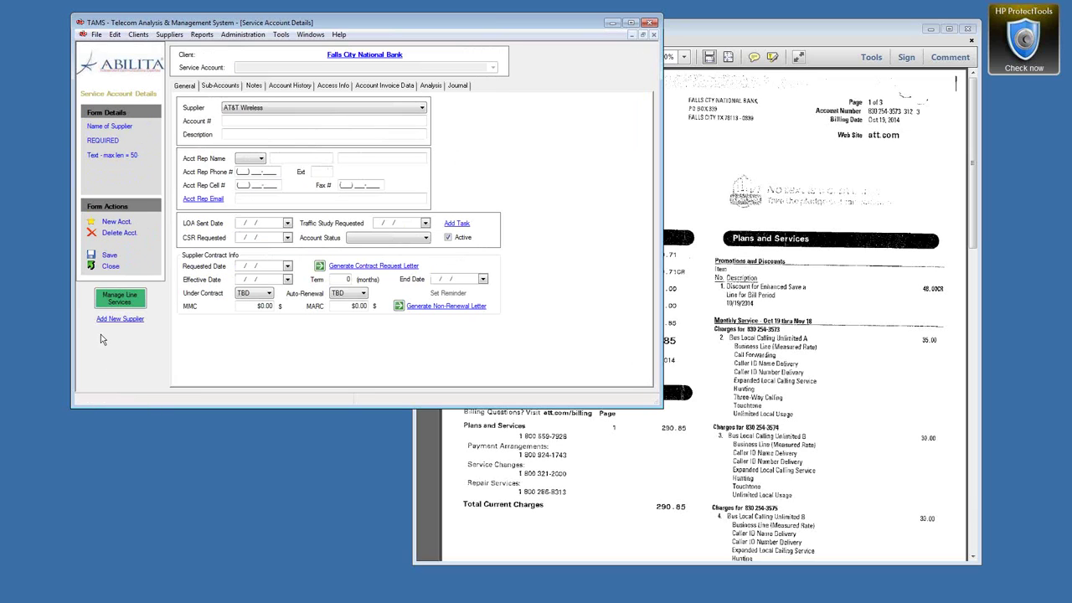
Step: Choose supplier AT&T, enter the bill's account number, and describe the account 'HQ Local Service'
left_click(397, 112)
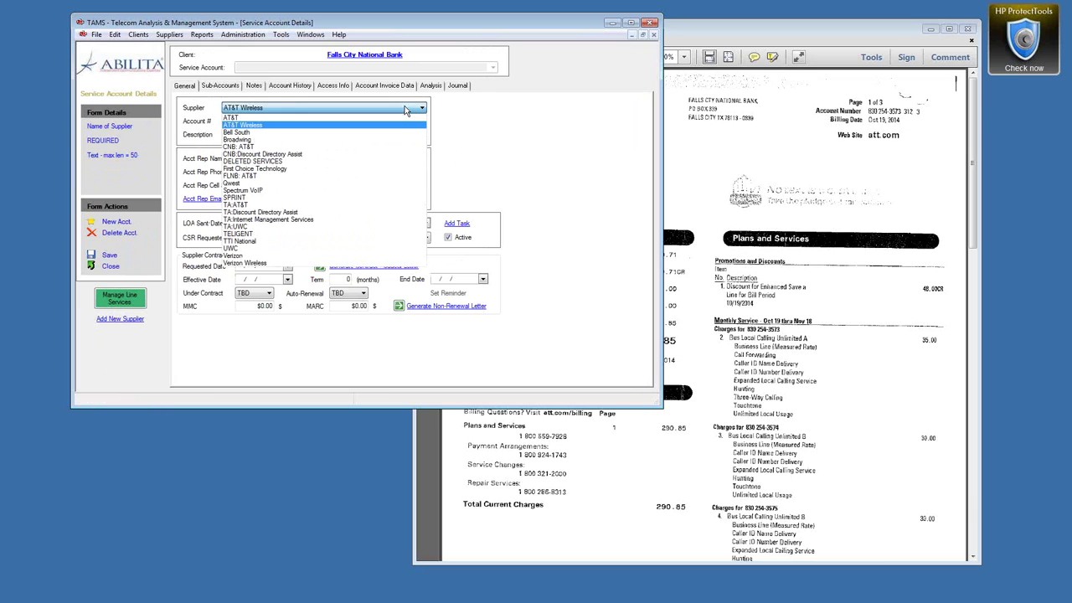
left_click(234, 117)
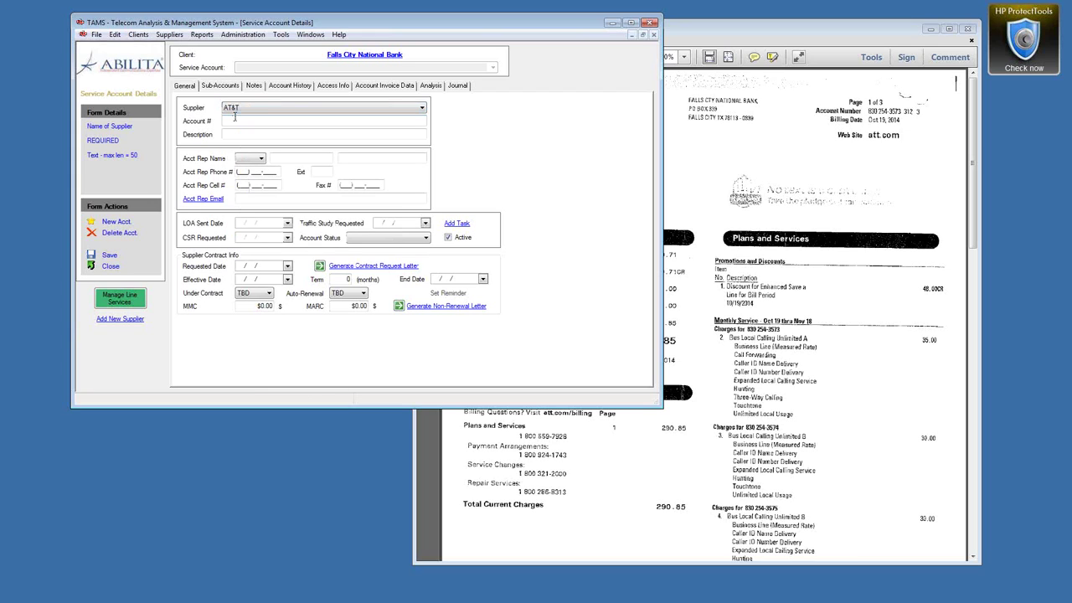
left_click(243, 121)
left_click(278, 134)
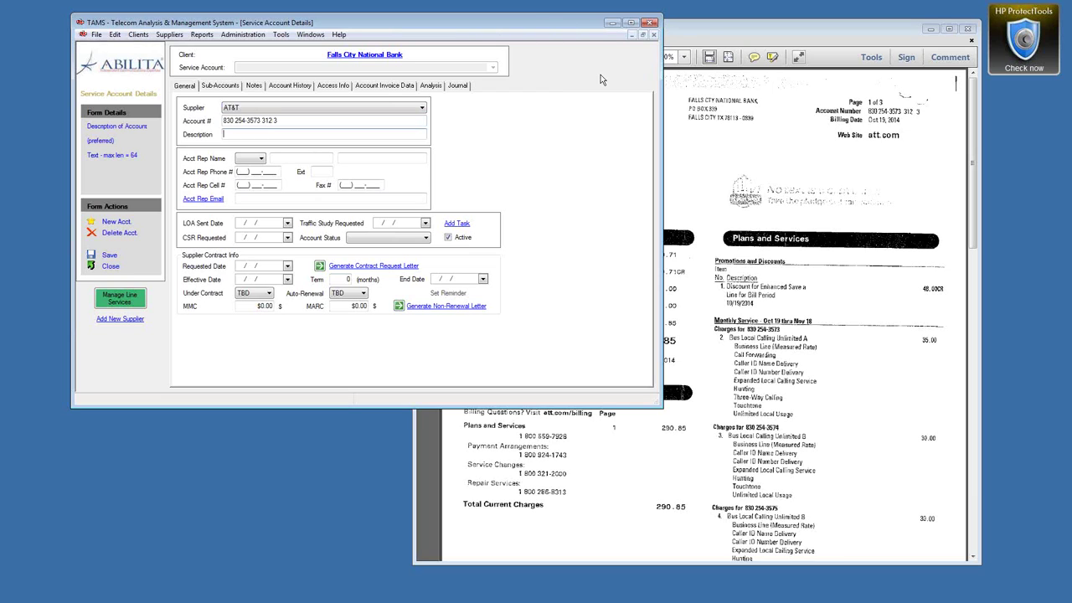
type("HQ Local Service")
left_click(281, 121)
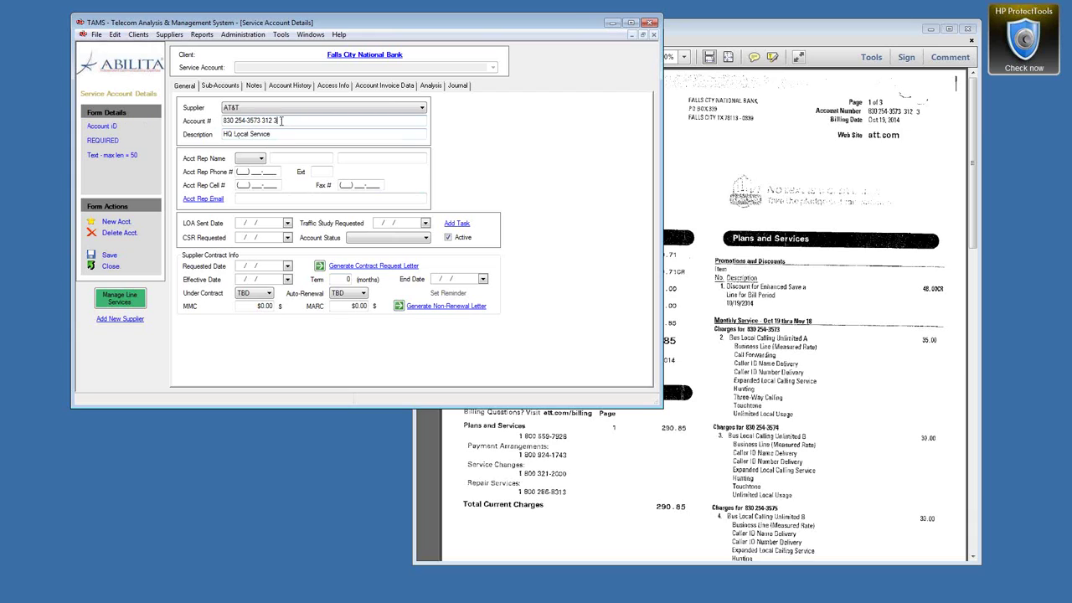
key("BackSpace")
key("BackSpace")
Step: Save the AT&T account, acknowledge the default sub-account notice, and view its sub-accounts
left_click(110, 256)
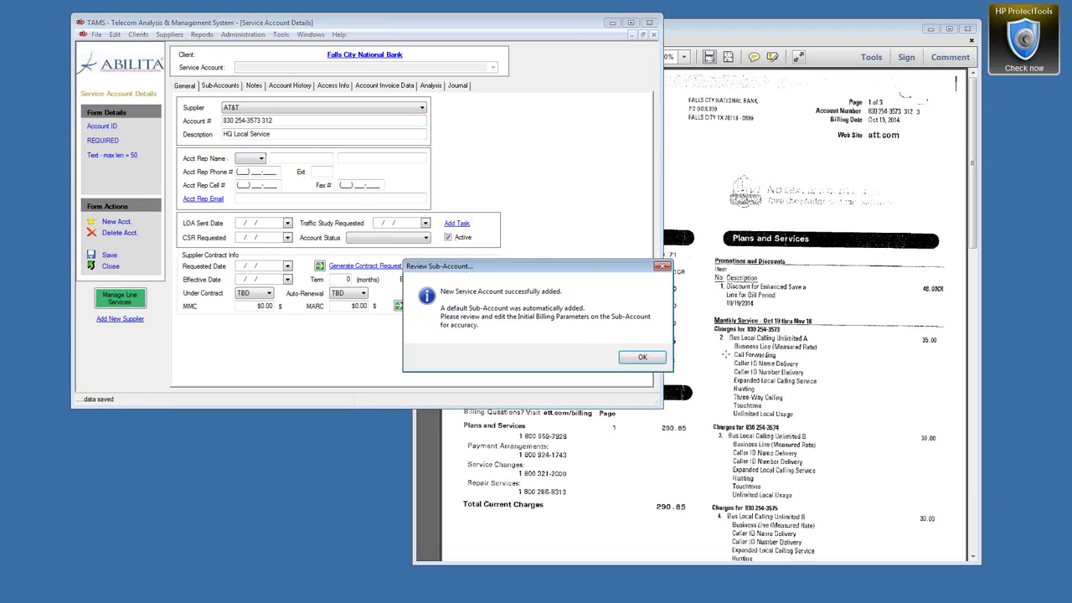
left_click(646, 358)
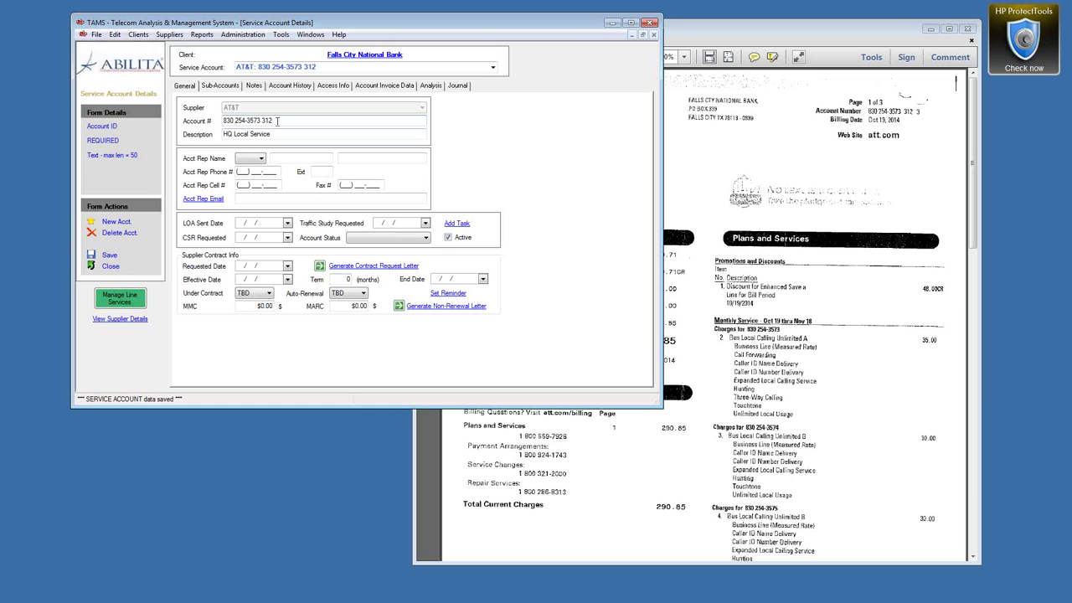
left_click_drag(277, 120, 220, 121)
left_click(220, 87)
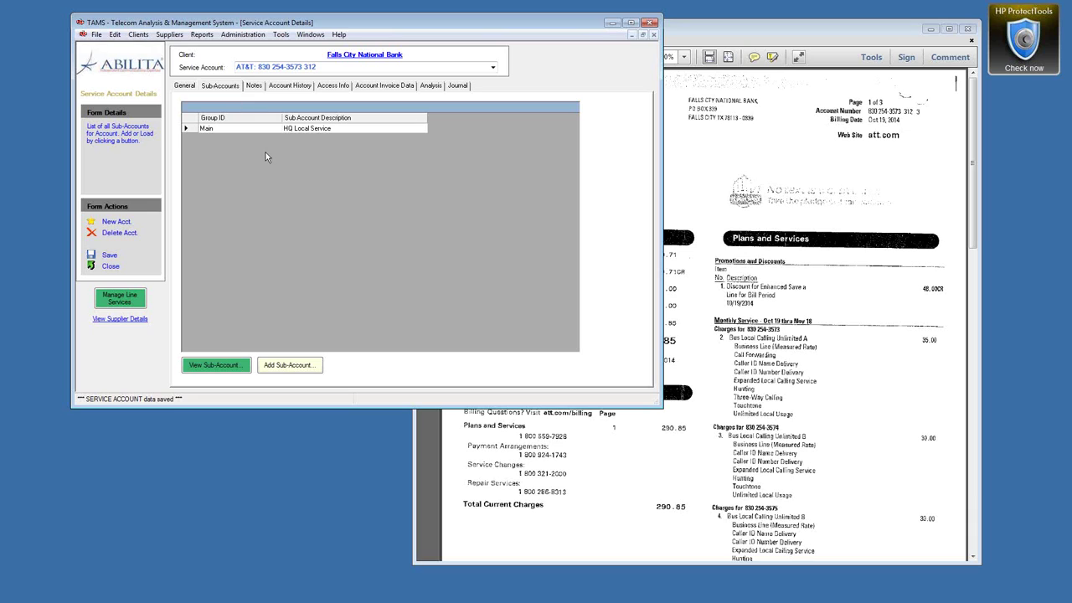
Step: Compare the scanned AT&T bill with the Main 'HQ Local Service' sub-account list
left_click(842, 30)
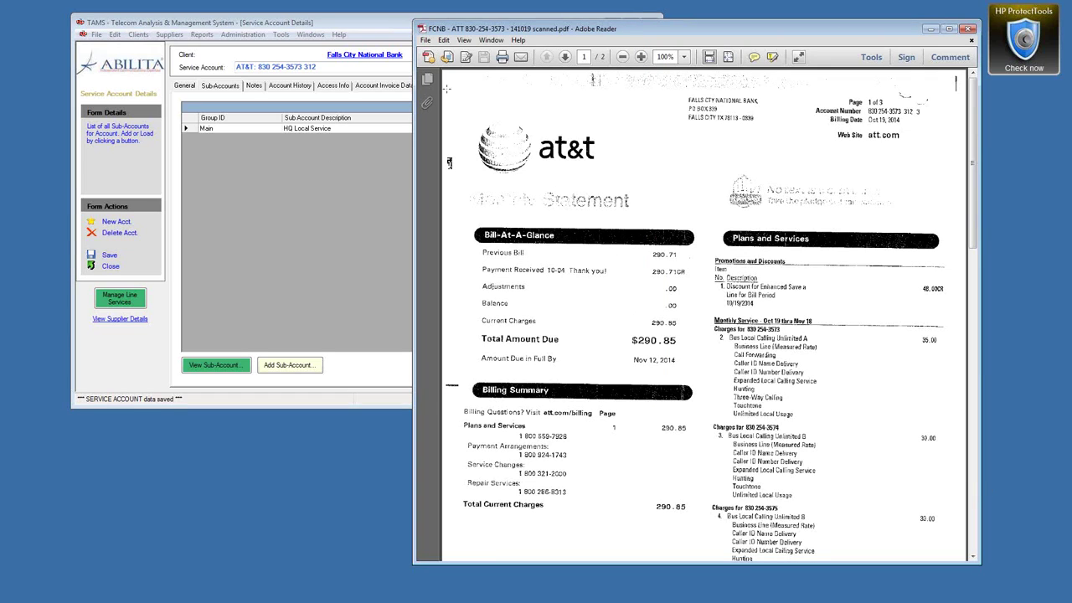
left_click(319, 23)
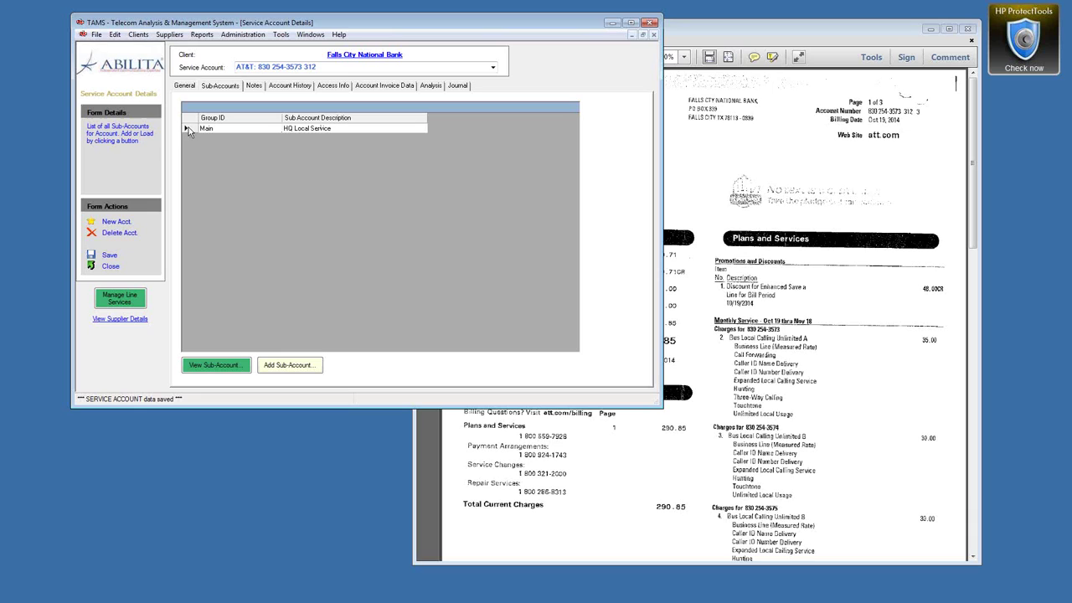
left_click(856, 35)
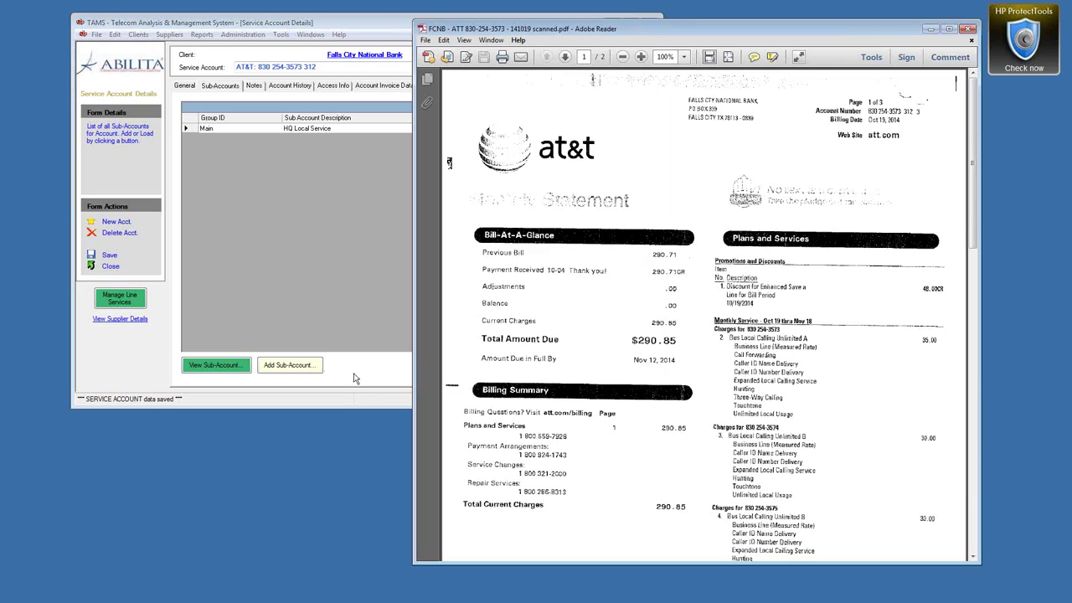
left_click(314, 379)
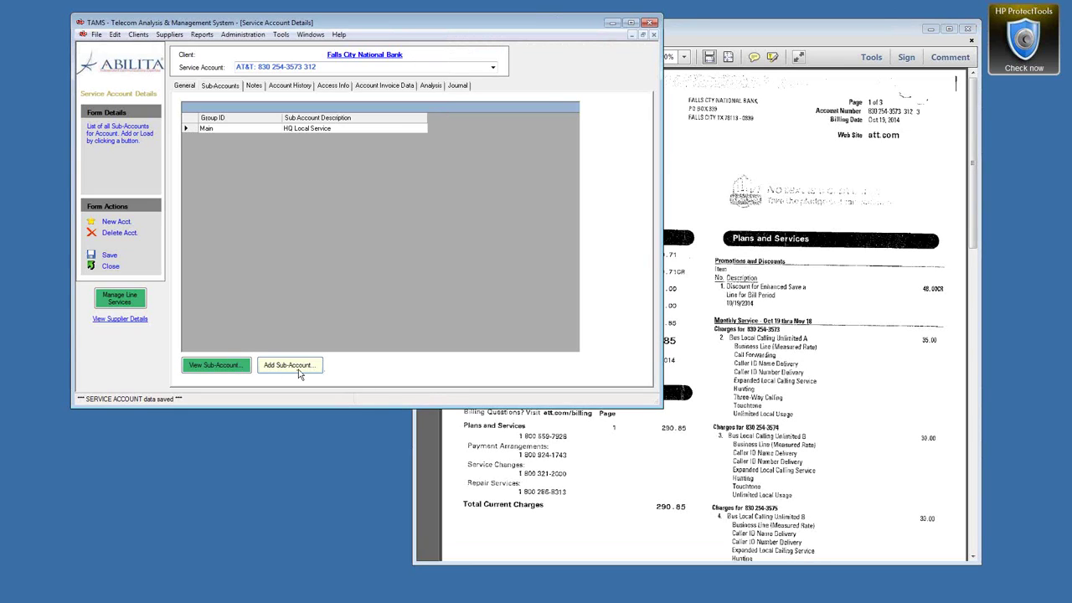
Step: Open Main's Initial Configuration and check its MRC, Local discount and Minimum Usage fields
double_click(187, 130)
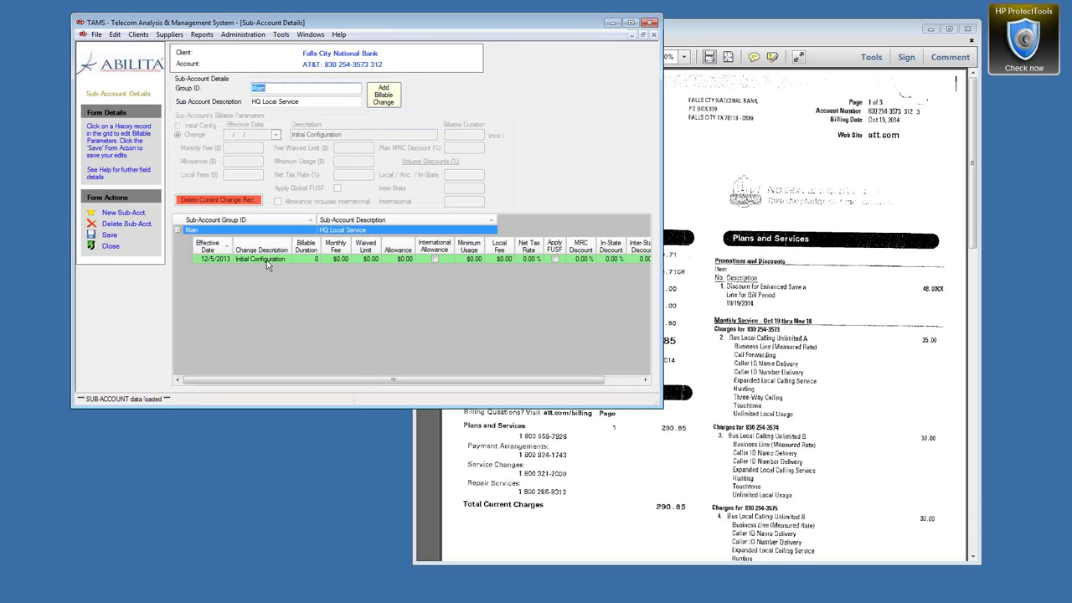
left_click(268, 262)
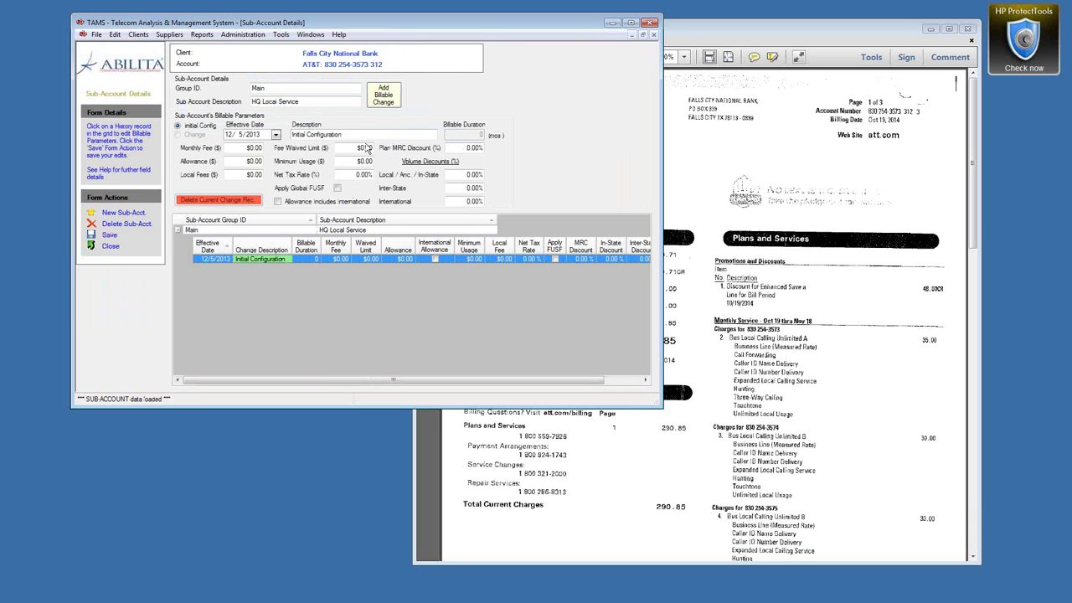
left_click(459, 148)
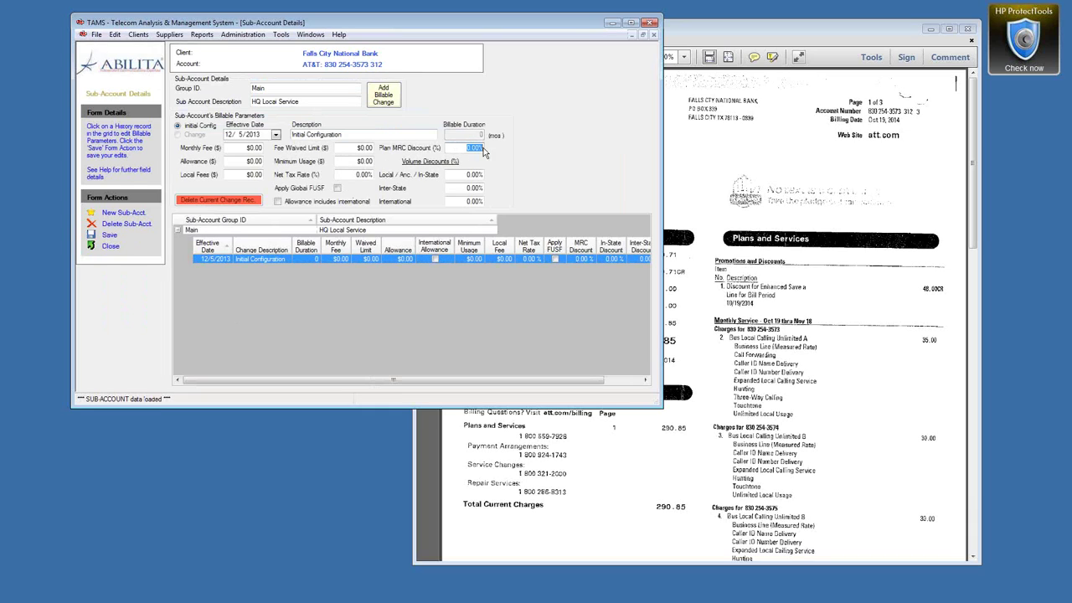
left_click(459, 176)
left_click(356, 160)
Step: Compare against the bill's Enhanced Save a Line discount, then close the sub-account details
left_click(819, 33)
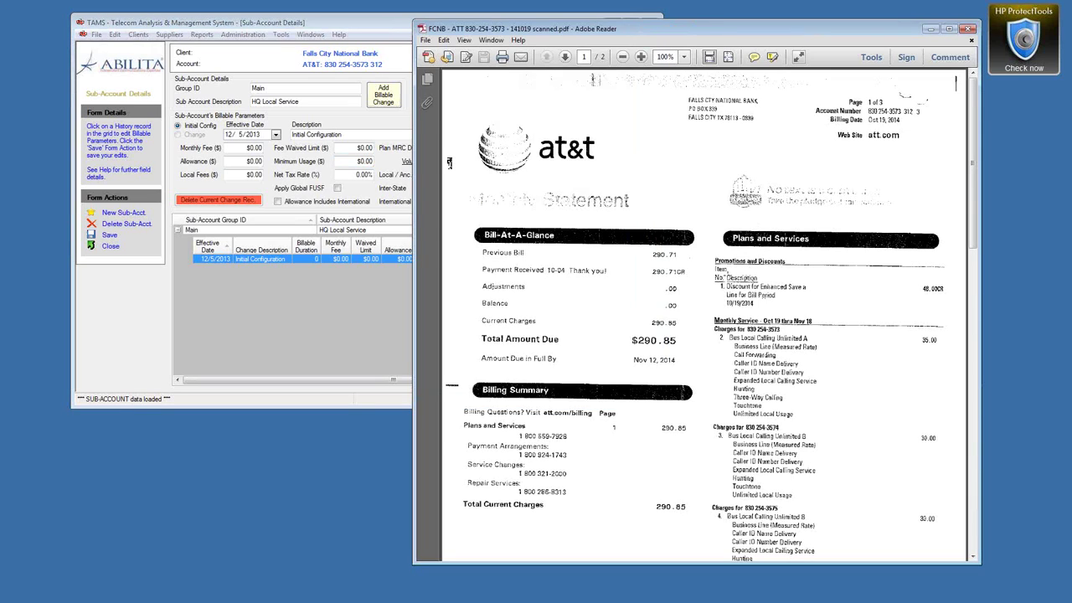
left_click_drag(864, 306, 949, 311)
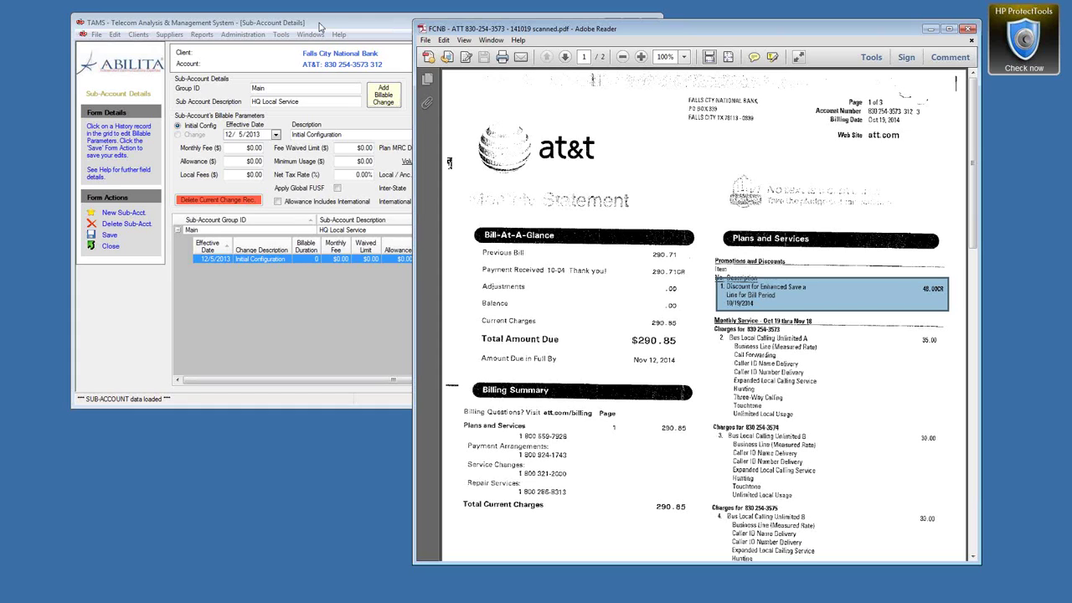
left_click(319, 27)
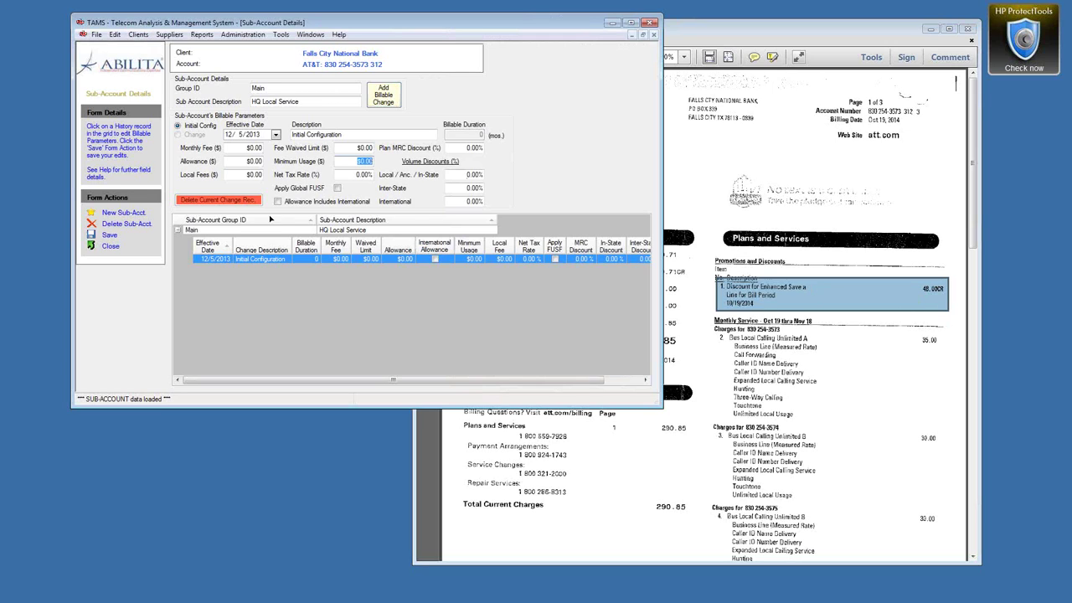
left_click(110, 246)
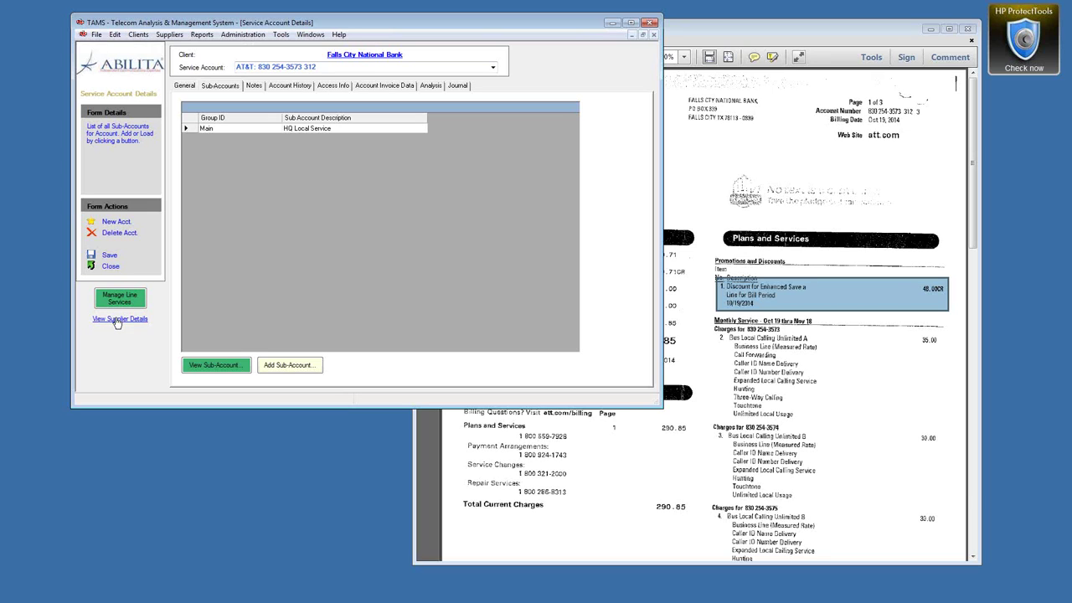
Step: Open AT&T's supplier details and review its empty plans list, supplier information and notes
left_click(140, 318)
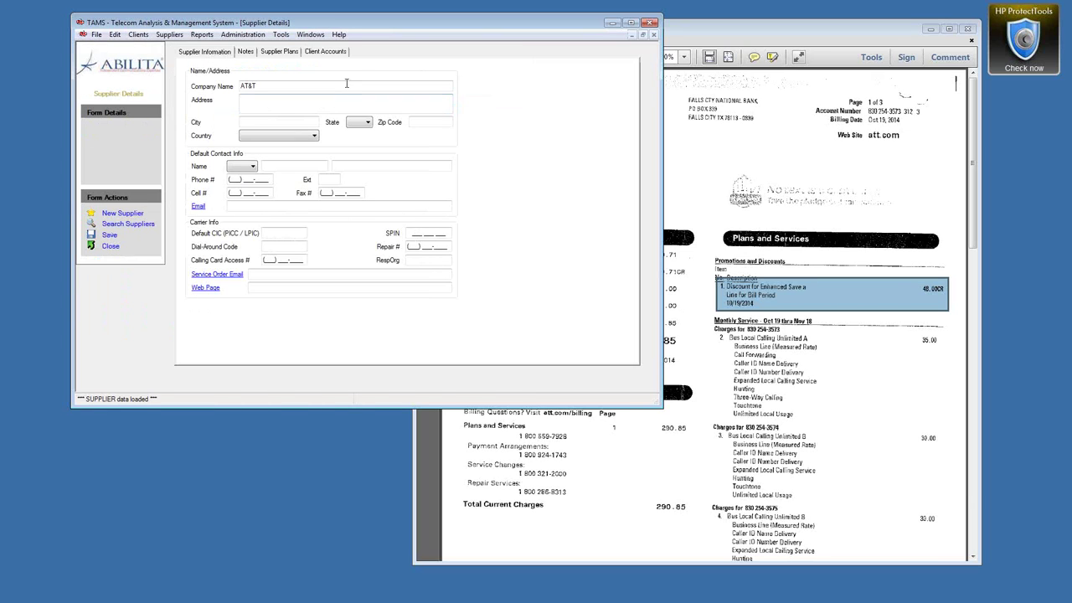
left_click(278, 52)
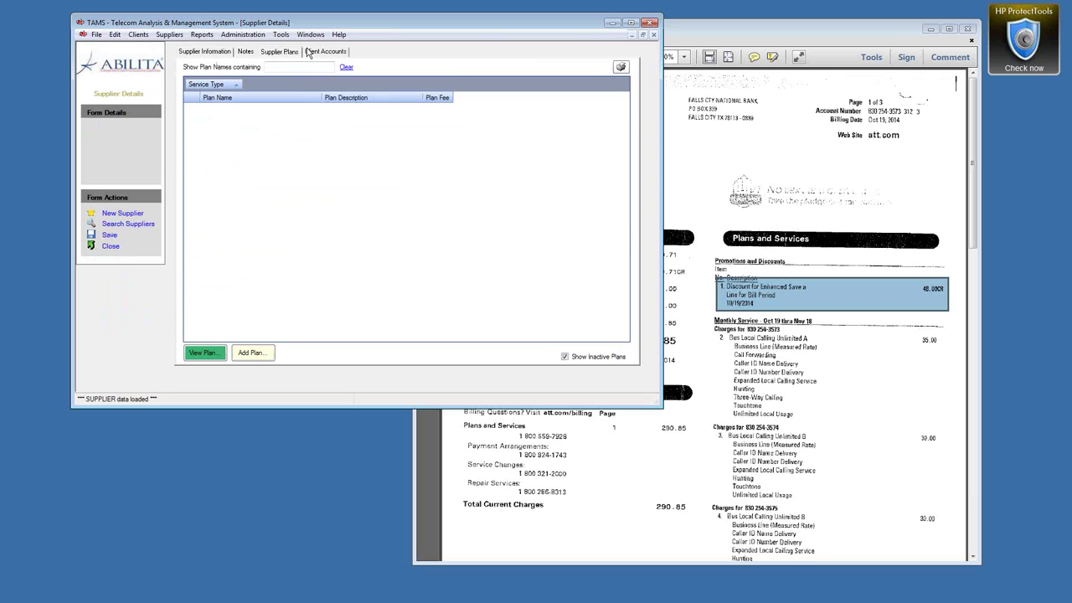
left_click(203, 52)
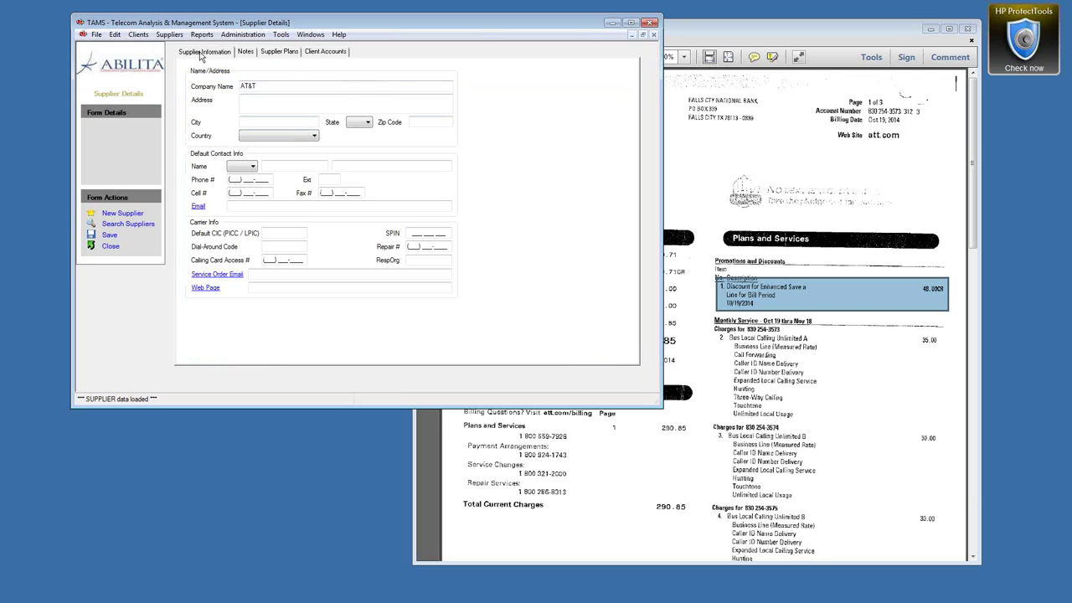
left_click(249, 52)
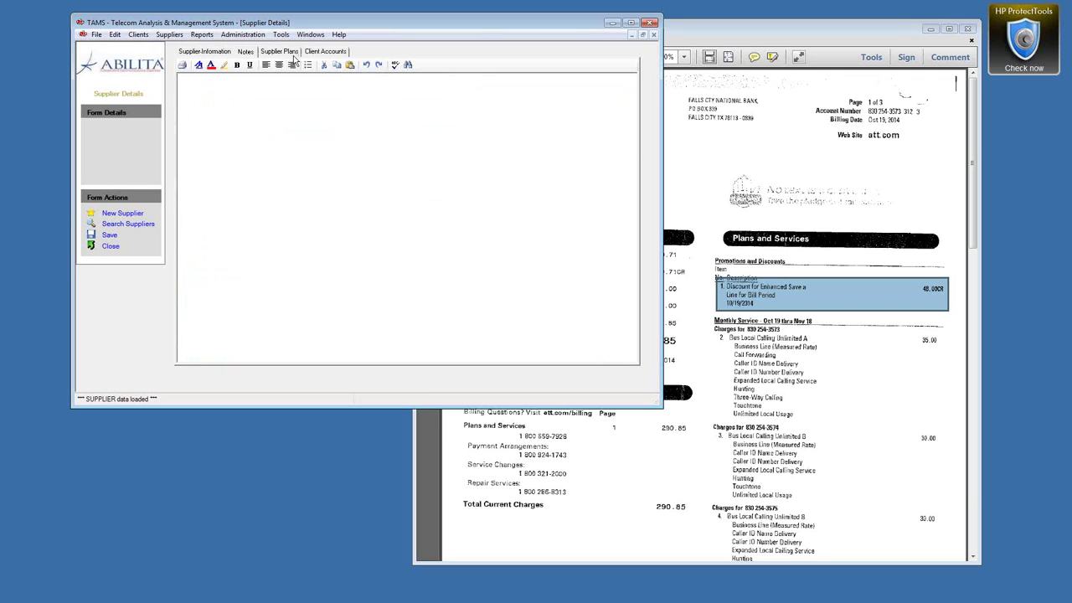
left_click(279, 52)
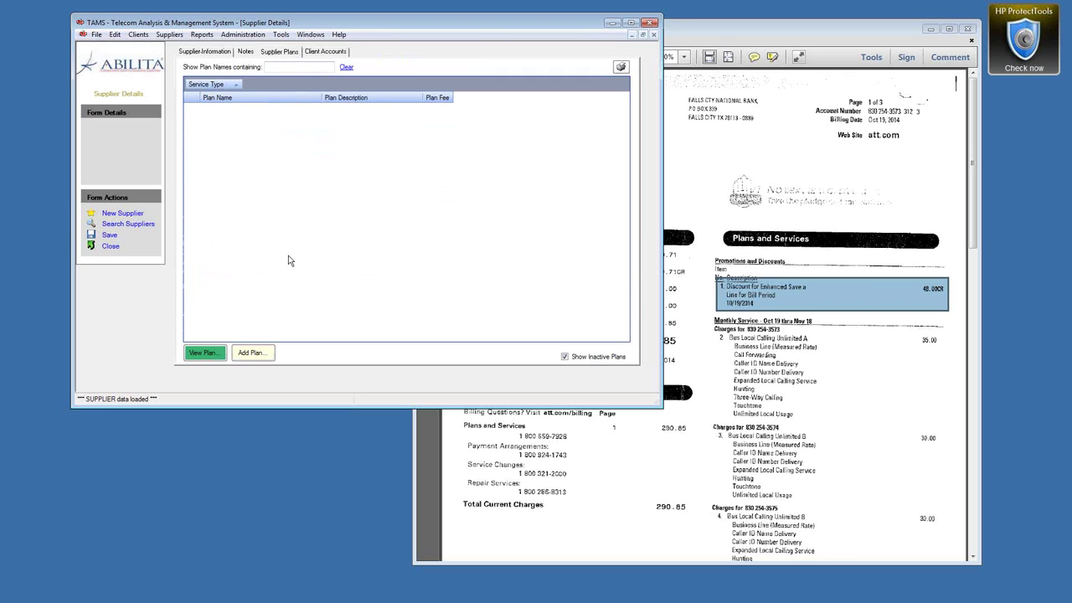
Step: Add an AT&T plan named 'Bus Local Calling Unlimited A' with service type Local
left_click(259, 359)
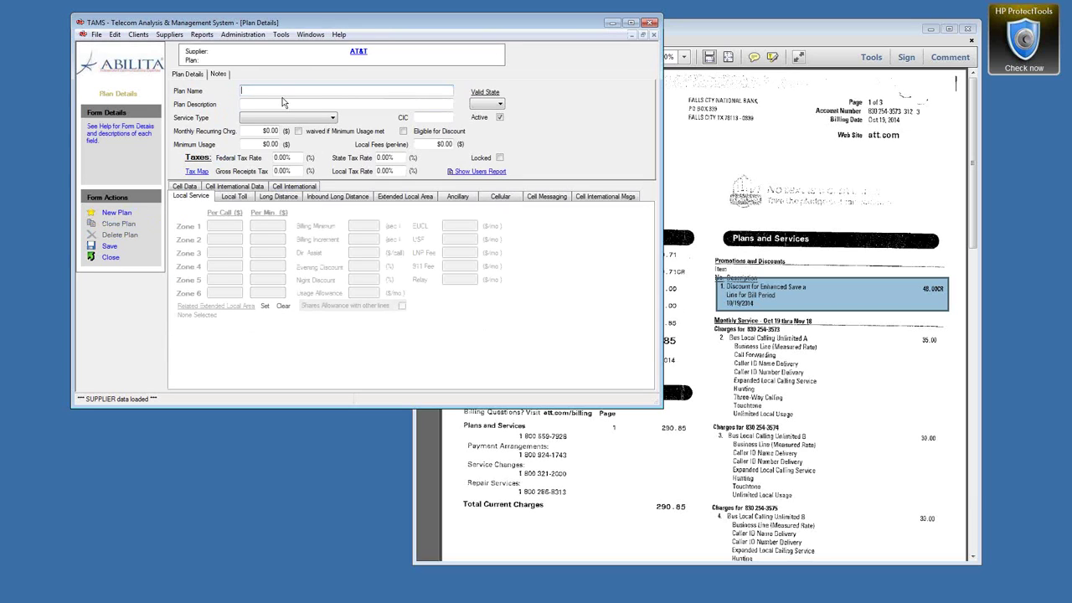
type("Bus Local Calling Unlimited A")
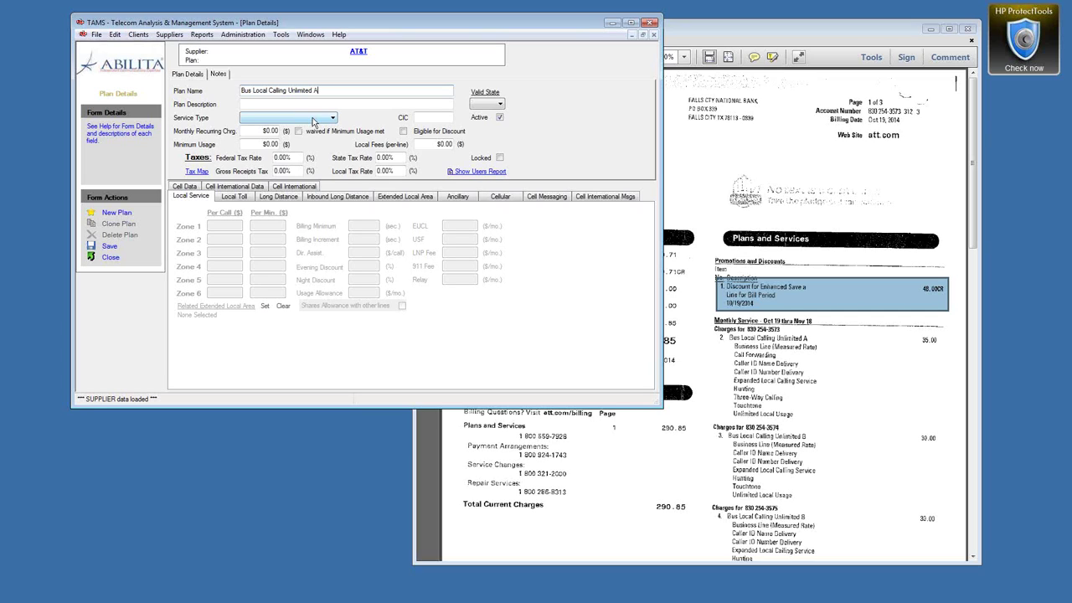
left_click(319, 119)
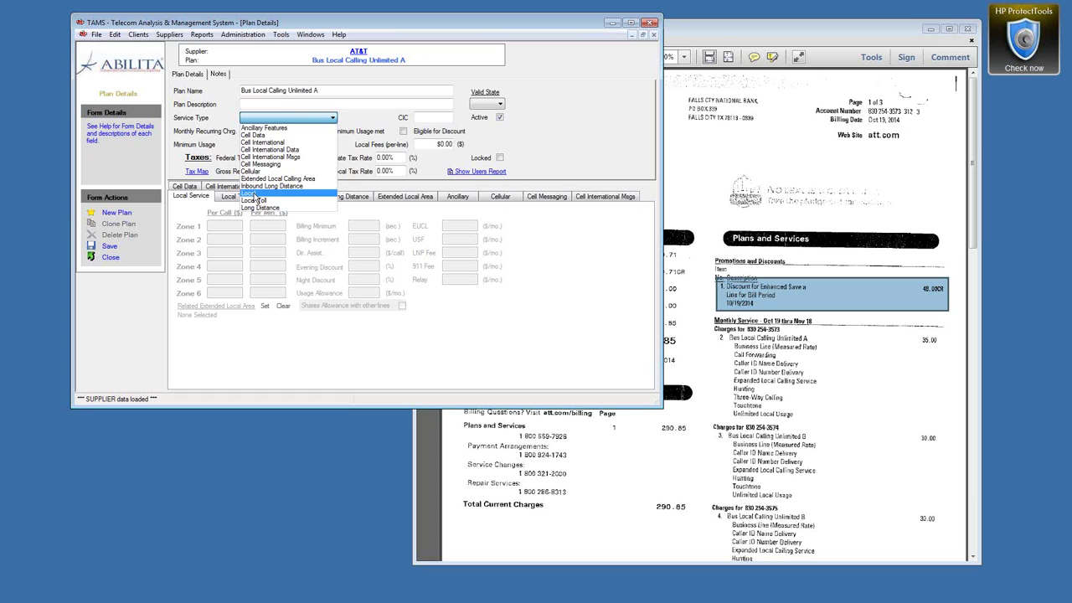
left_click(253, 194)
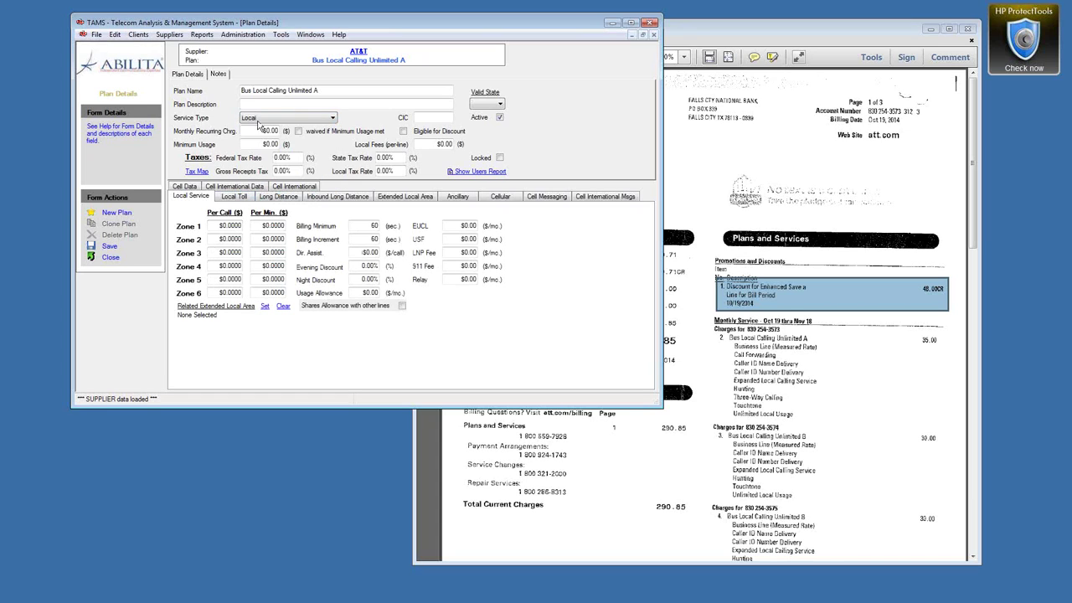
Step: Set the plan's monthly charge to $35.00 and clear the 911 Fee for the bill's $0.56
left_click(272, 130)
type("35")
left_click_drag(973, 162, 991, 460)
left_click_drag(465, 477, 692, 484)
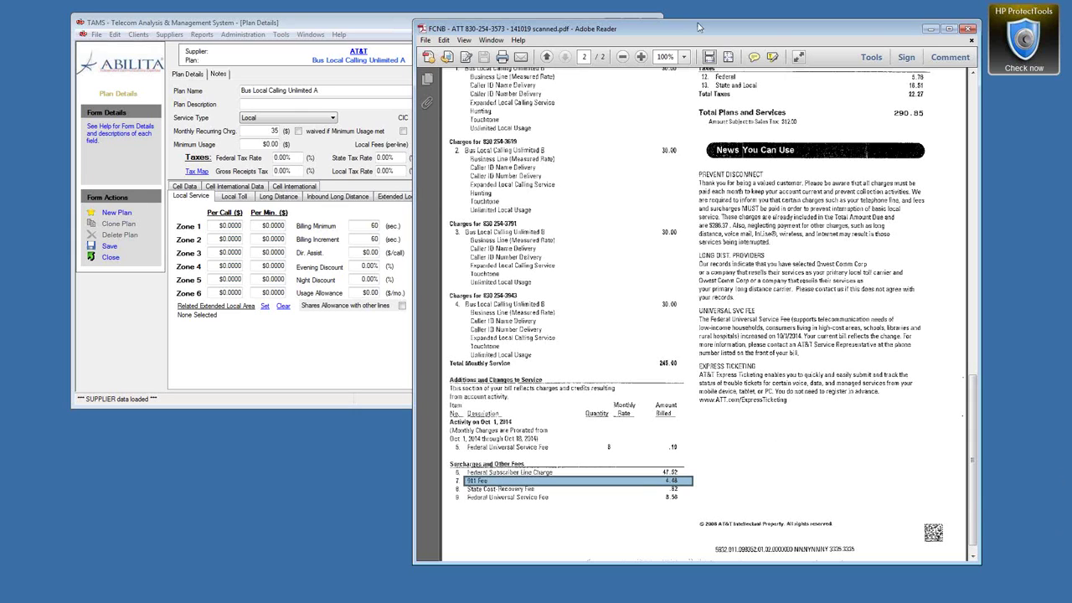
left_click(318, 28)
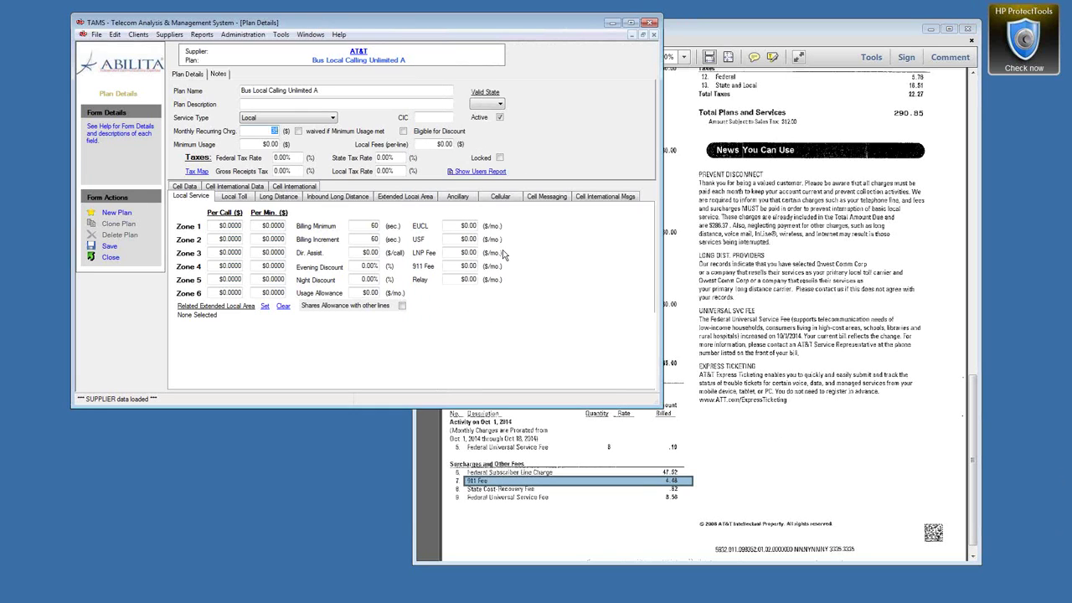
left_click(481, 266)
key("BackSpace")
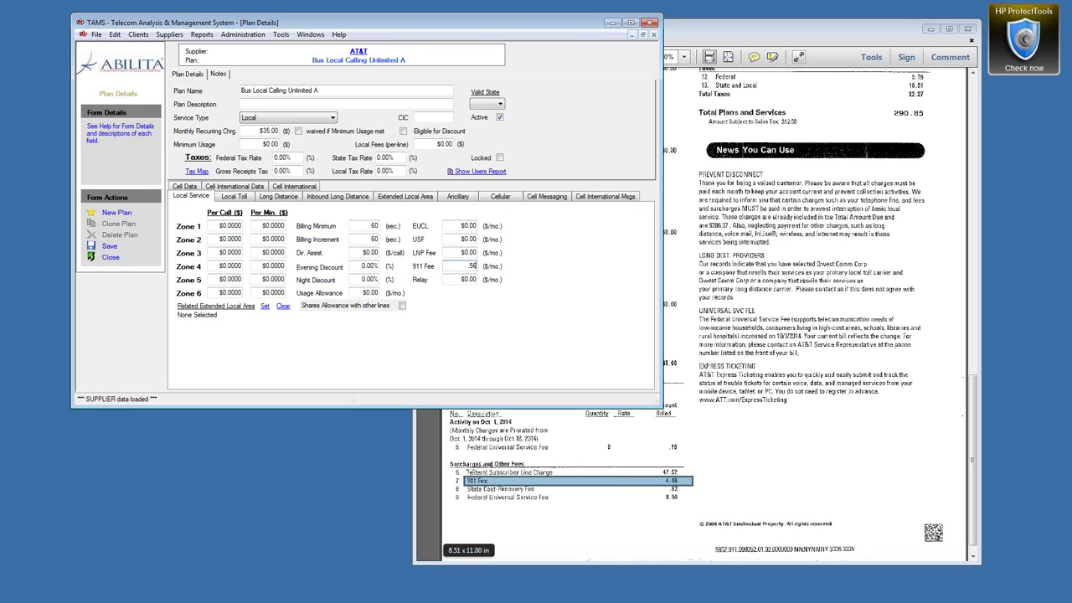
Step: Enter the EUCL charge of 5.94 and bring up Plan Details Form help
left_click(683, 478)
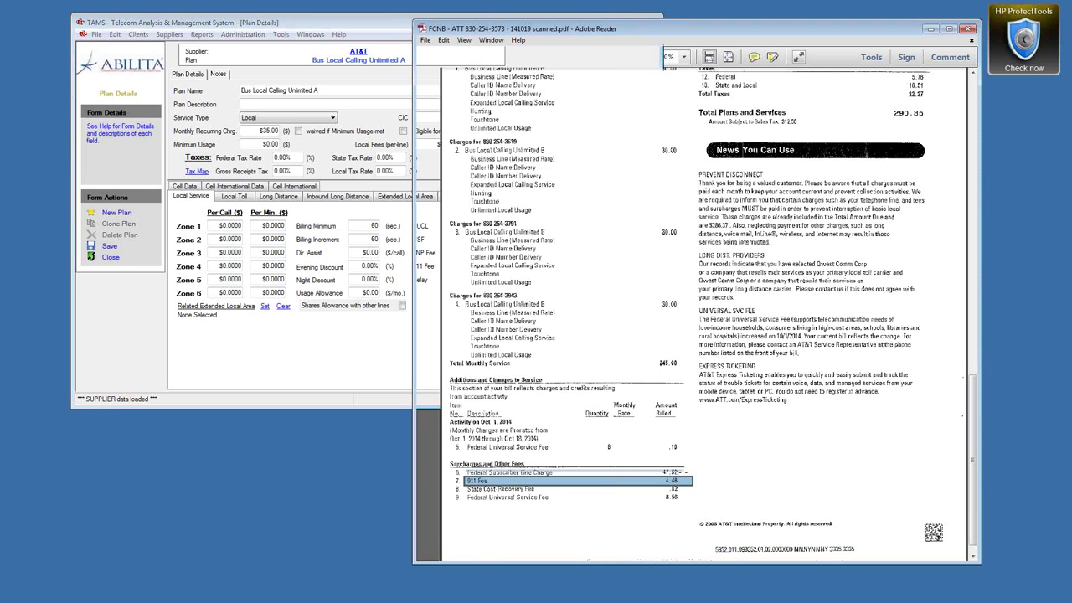
left_click(367, 25)
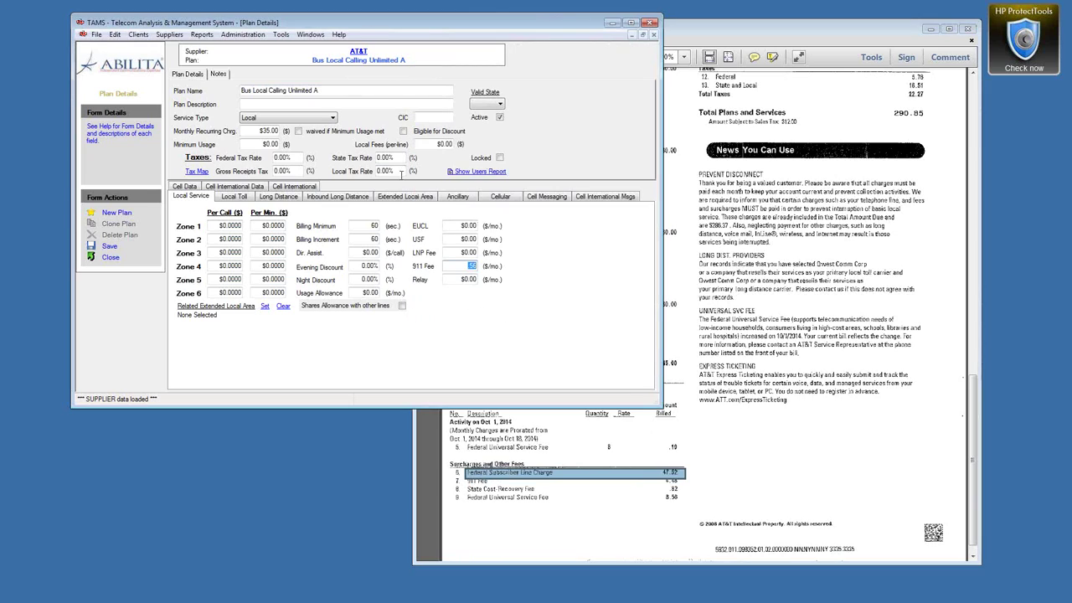
left_click(460, 224)
type("5.94")
key("F1")
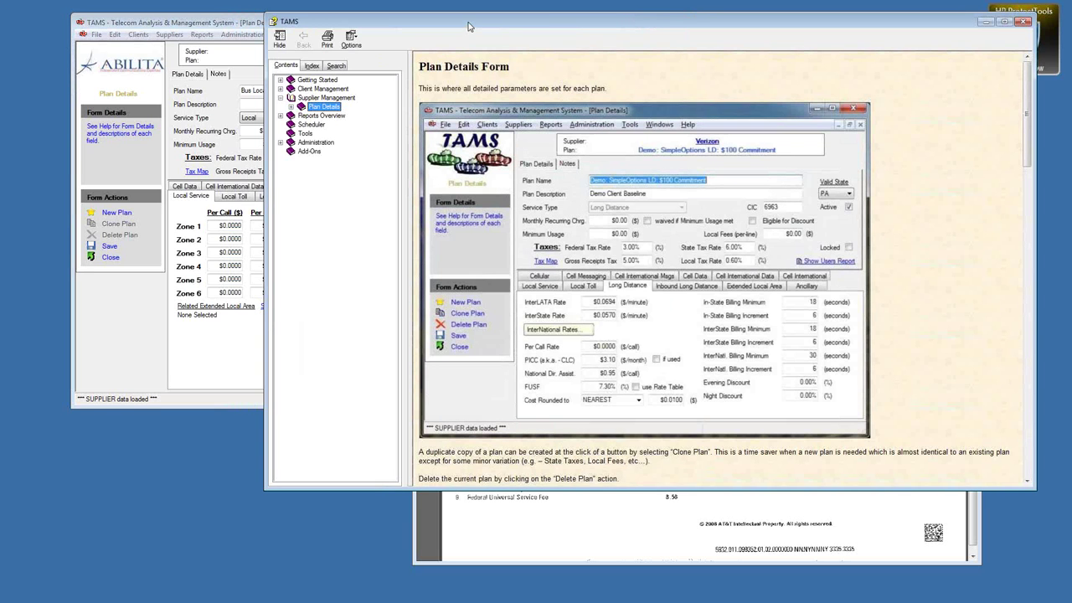
Step: Confirm in the Local Service help that EUCL is the Federal Subscriber Line Charge (Federal Access), then close it
left_click_drag(469, 26, 414, 27)
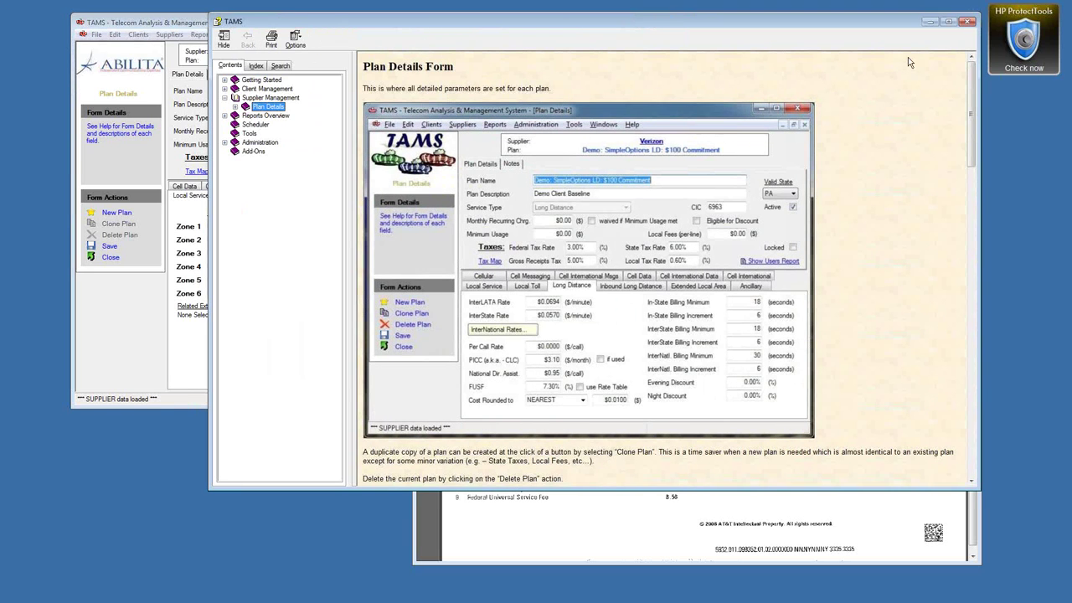
left_click_drag(972, 113, 964, 437)
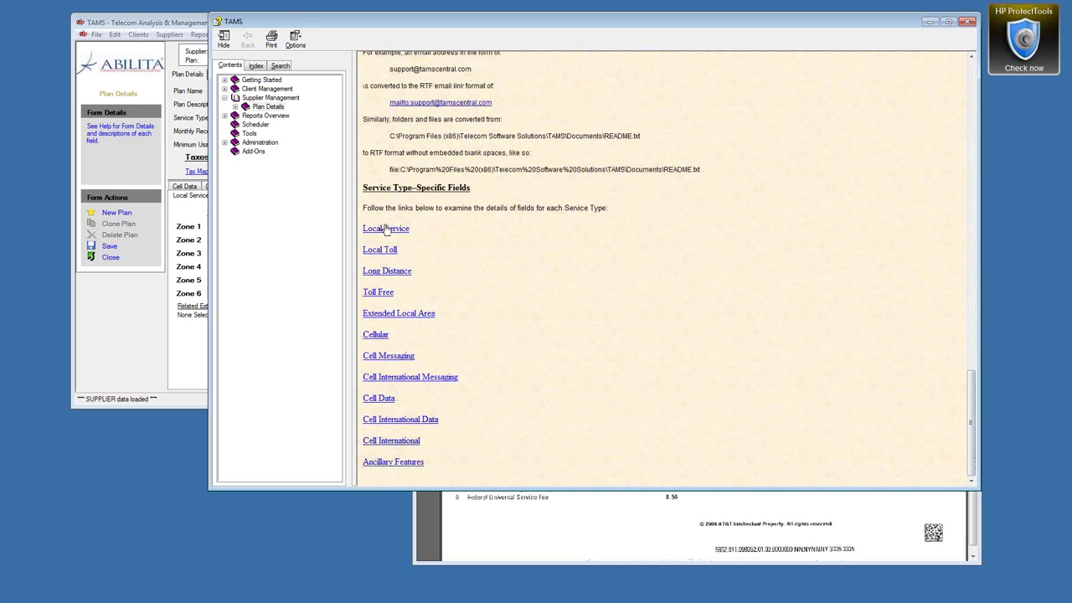
left_click(390, 230)
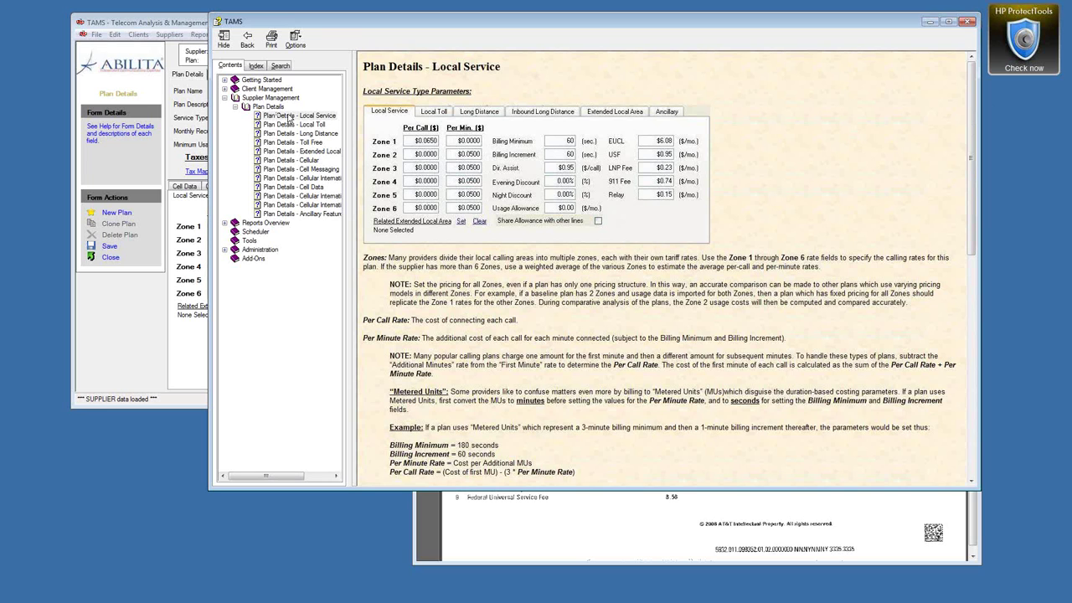
left_click_drag(973, 160, 963, 349)
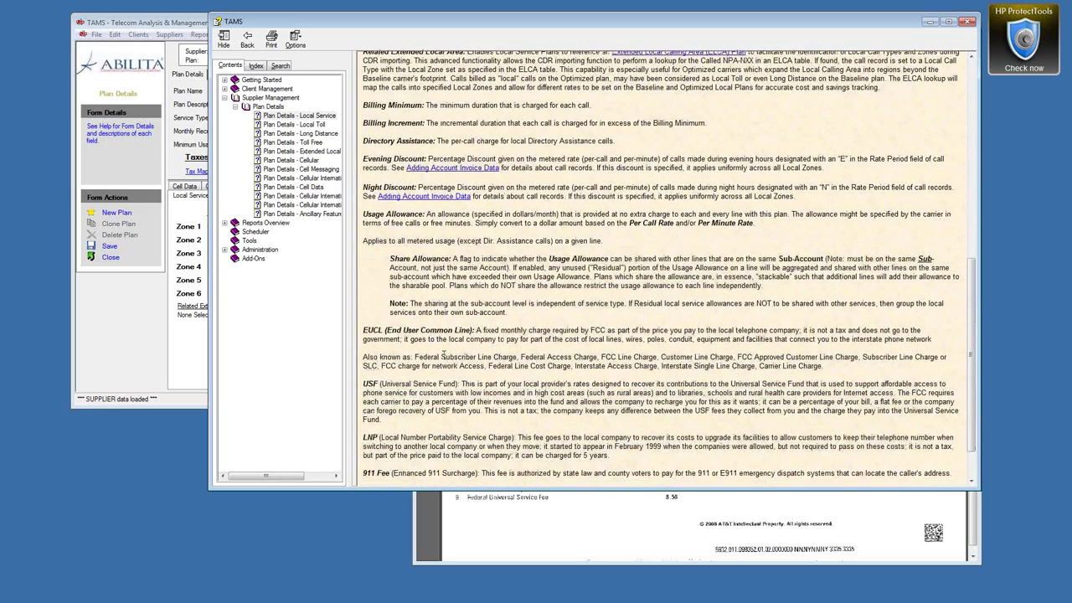
left_click_drag(388, 330, 362, 330)
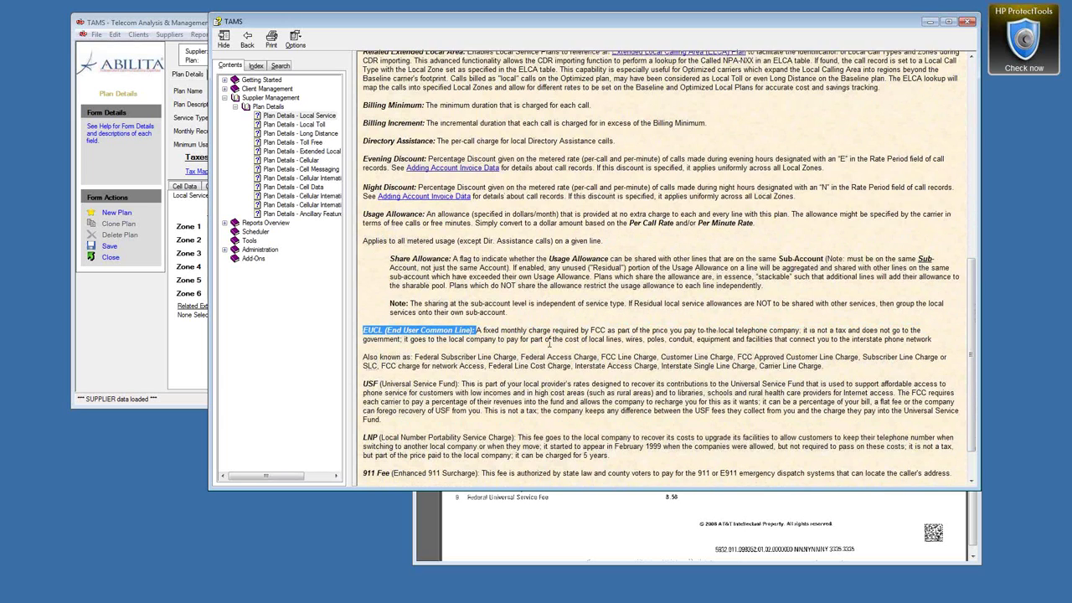
left_click_drag(368, 357, 517, 358)
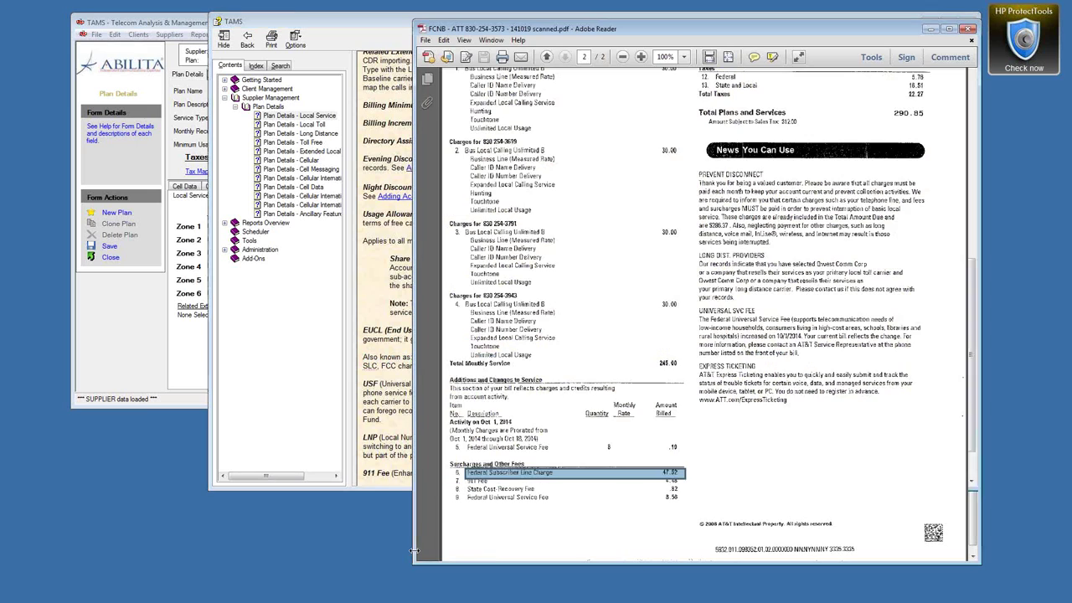
left_click(415, 556)
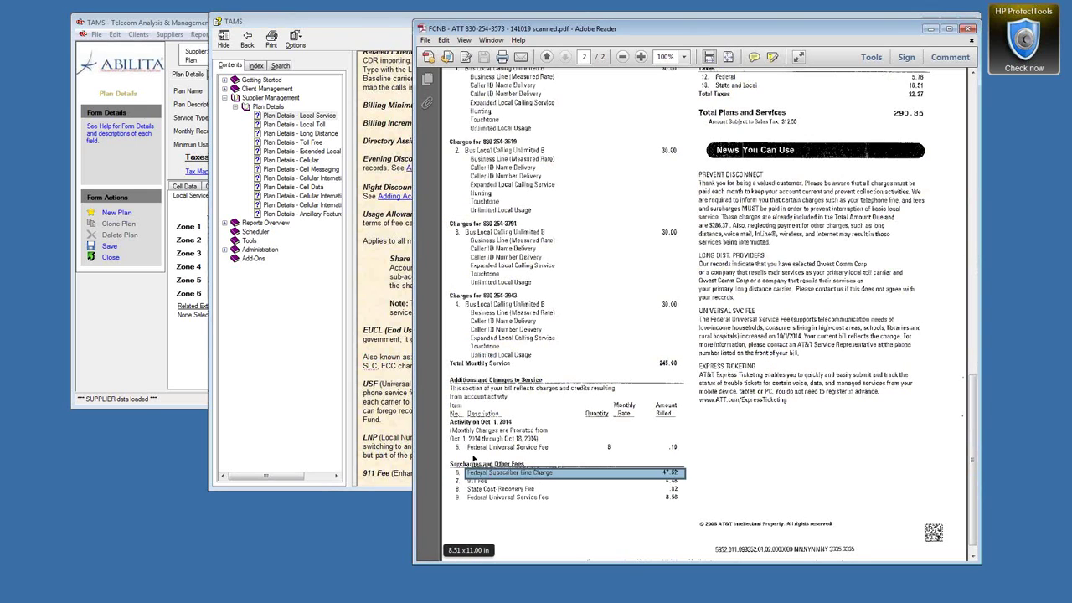
left_click(355, 27)
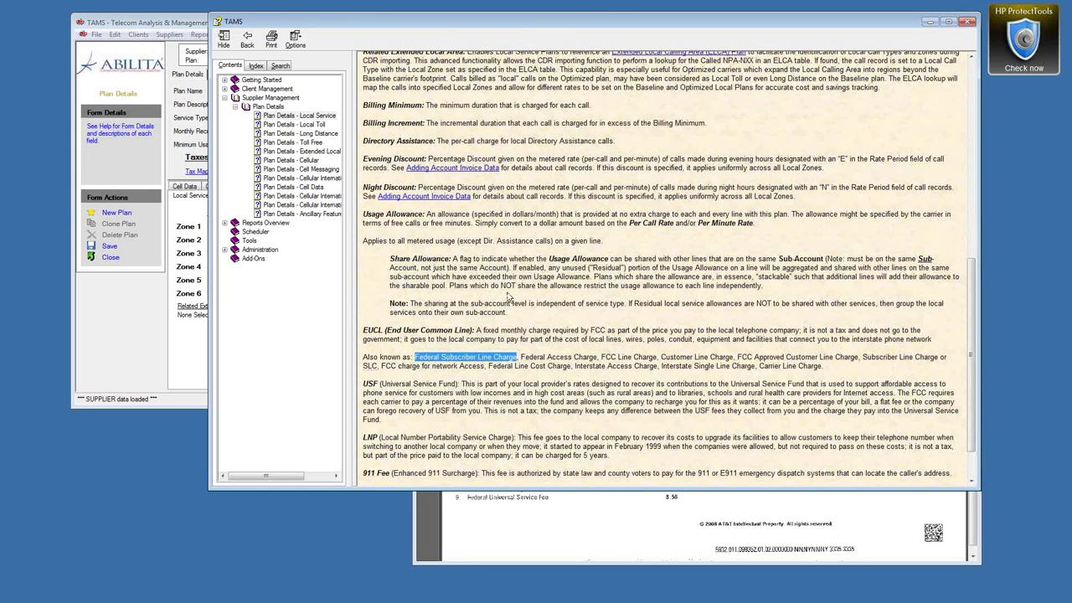
left_click_drag(521, 357, 576, 356)
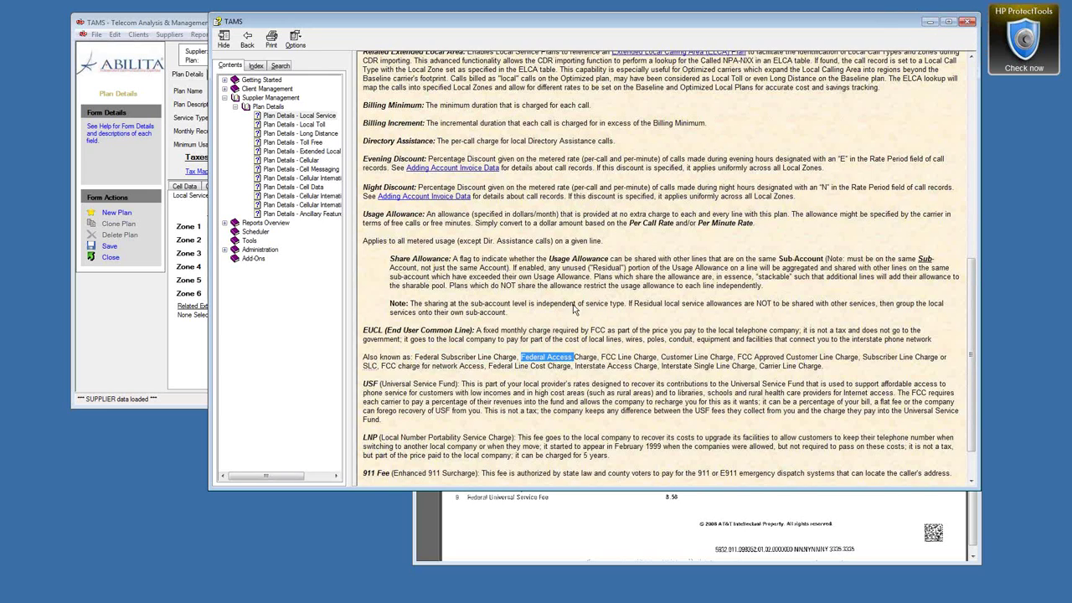
left_click(967, 21)
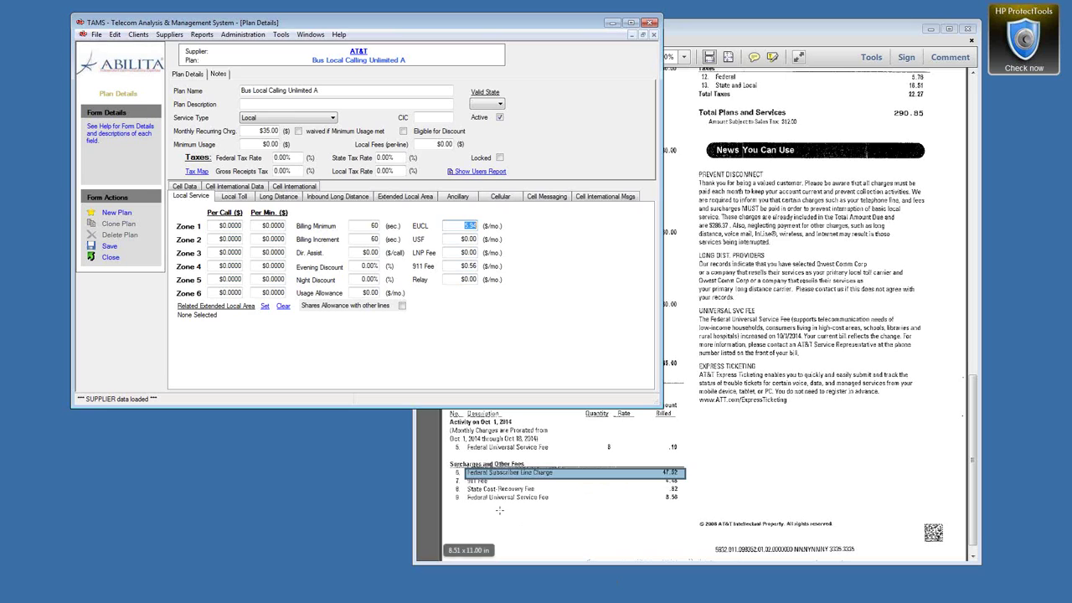
Step: Set the plan's USF charge to $1.07
left_click_drag(465, 489, 682, 503)
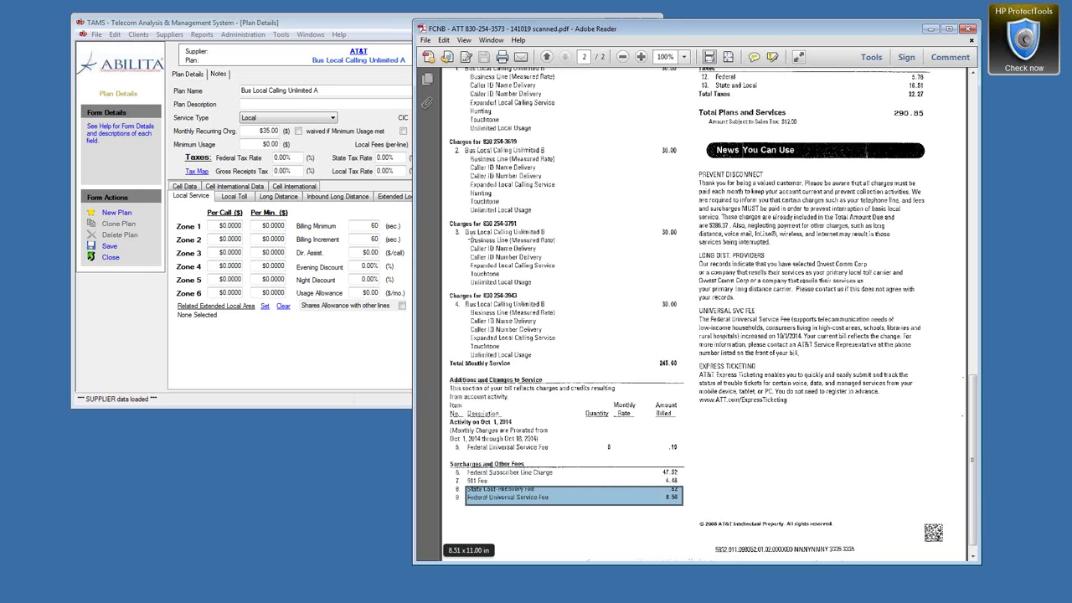
left_click(353, 24)
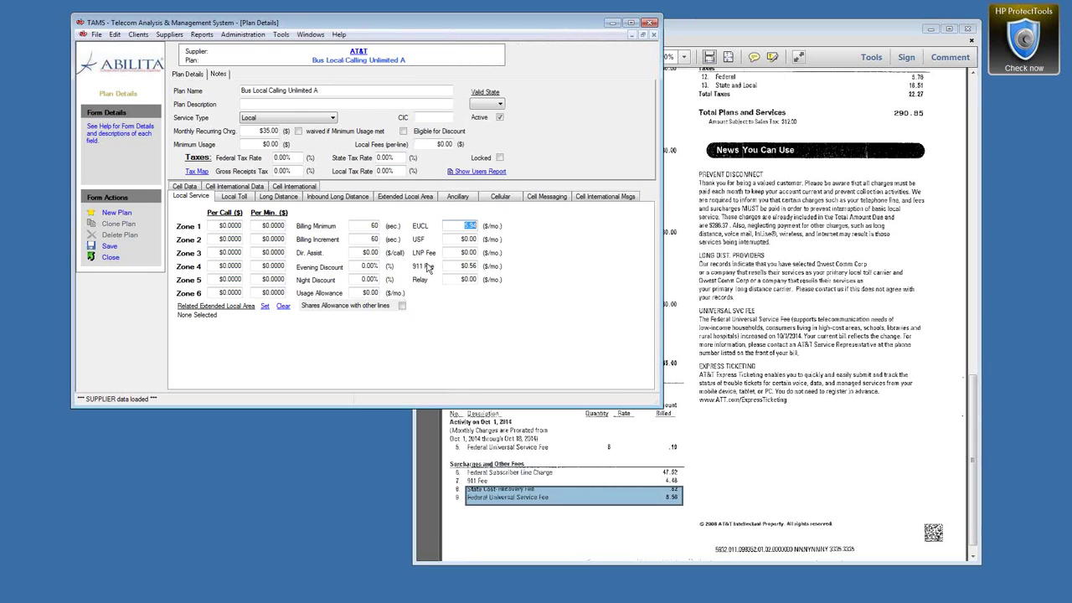
left_click_drag(463, 241, 483, 240)
key("BackSpace")
type("1.07")
left_click(461, 279)
Step: Check the bill's Texas Universal Service and right-of-way fees against the Relay field, then view the plan's Notes
left_click(973, 415)
left_click_drag(973, 415, 974, 373)
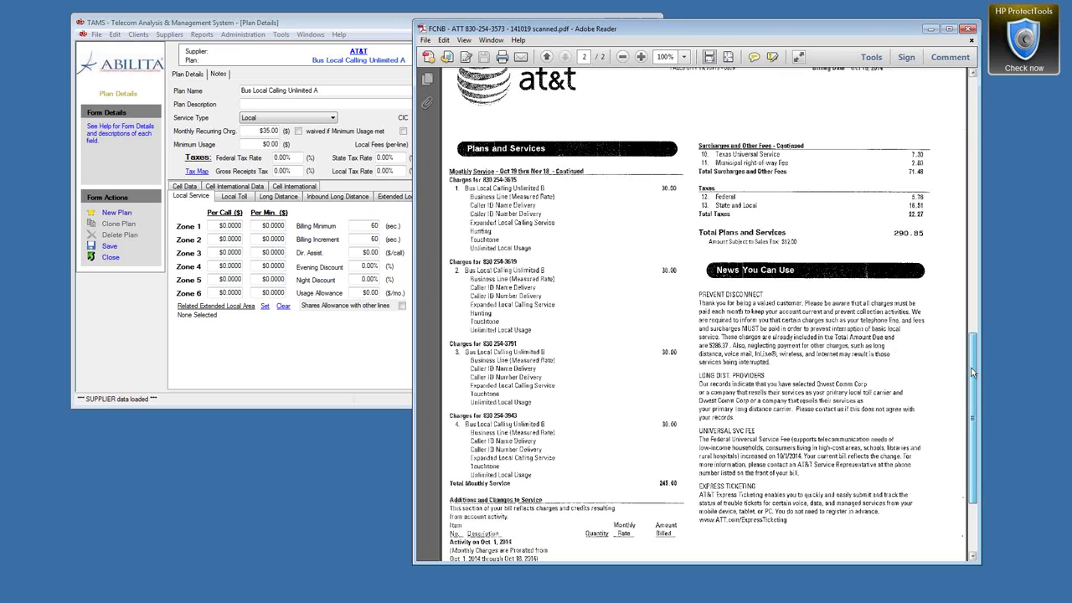
left_click_drag(715, 144, 928, 170)
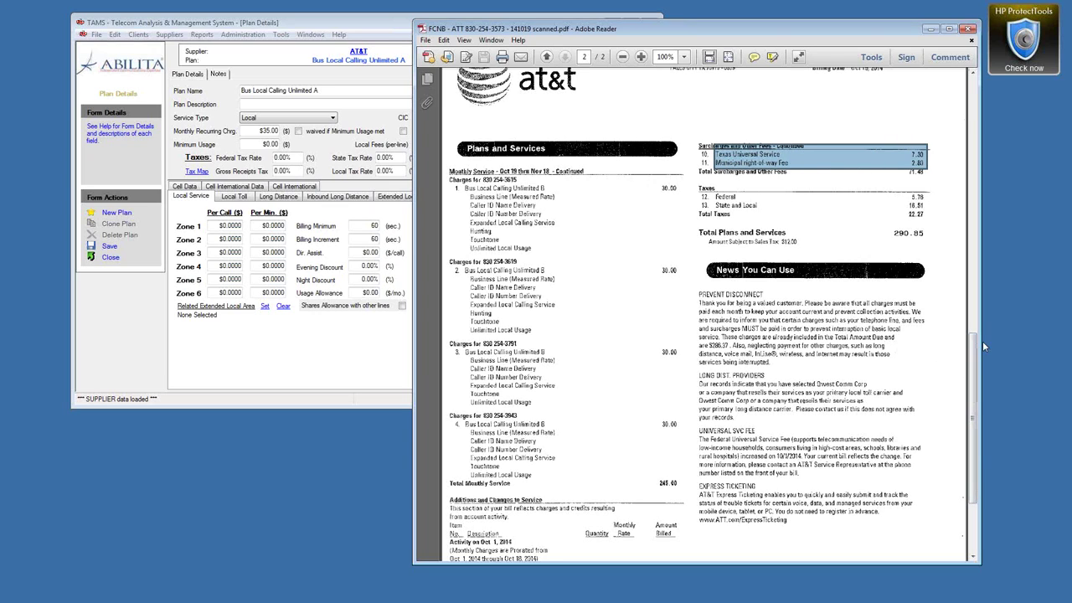
left_click_drag(974, 347, 970, 378)
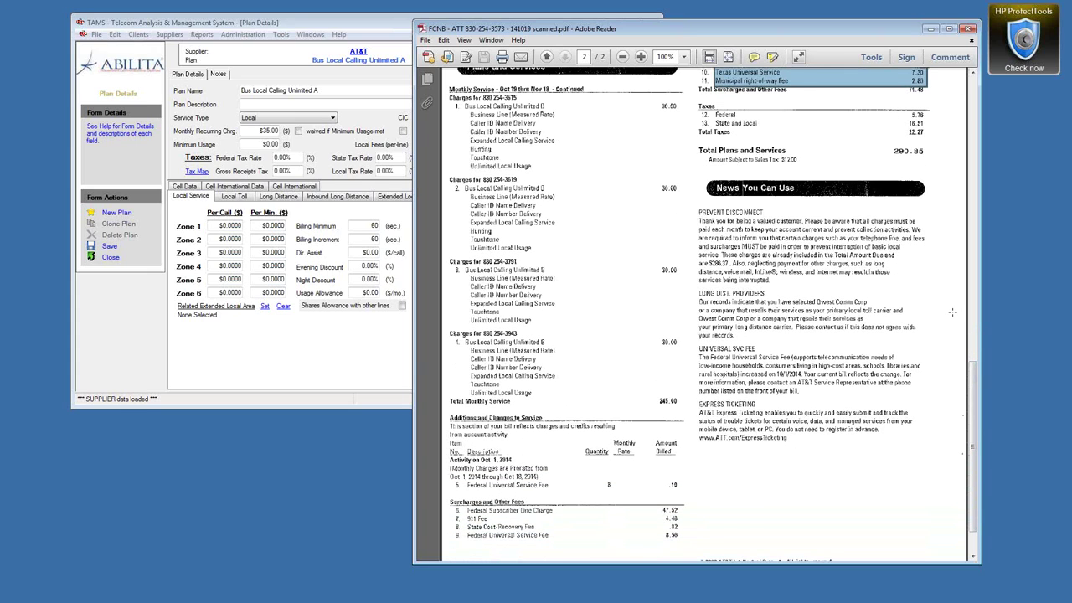
left_click(381, 33)
left_click(467, 279)
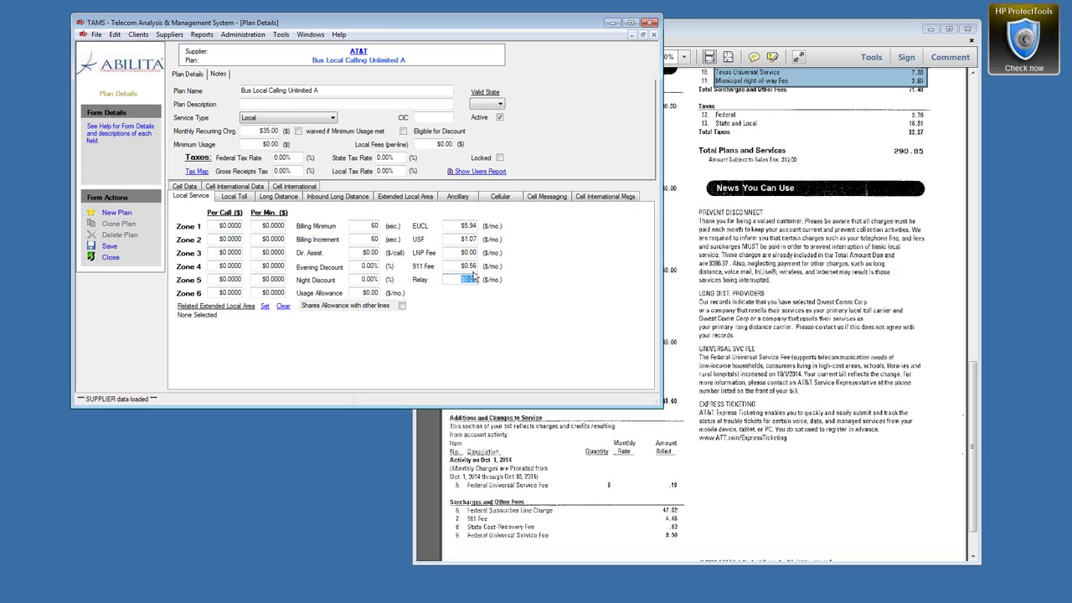
left_click(218, 75)
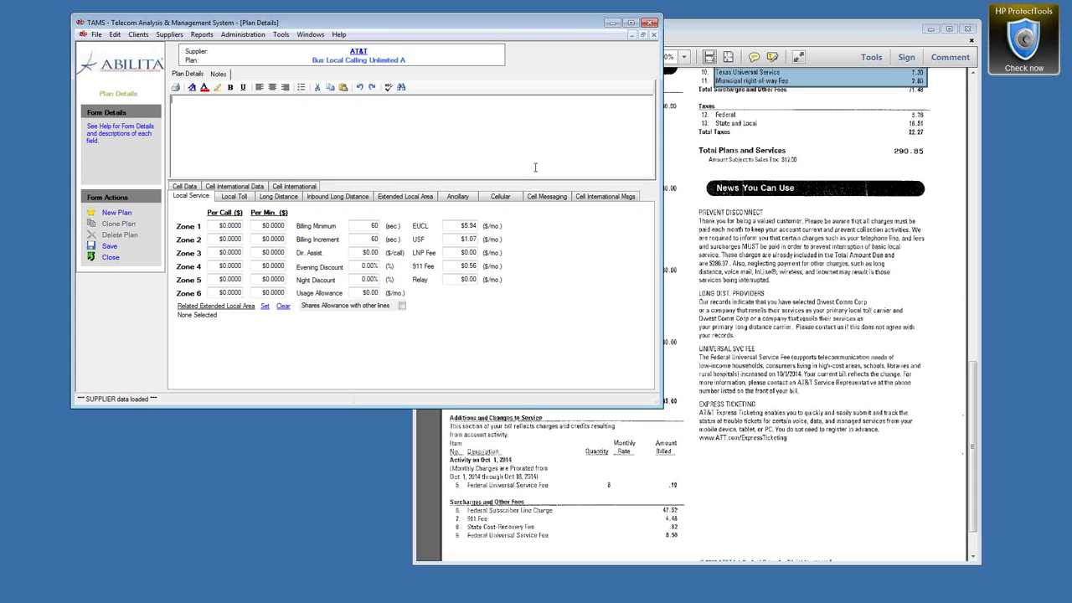
Step: Write 'Local Fees: State Cost-Recovery Fee' in the plan notes
type("Looal ")
type("Fees")
type(":")
type("State C")
type("ost-Rec")
type("overy F")
type("ee")
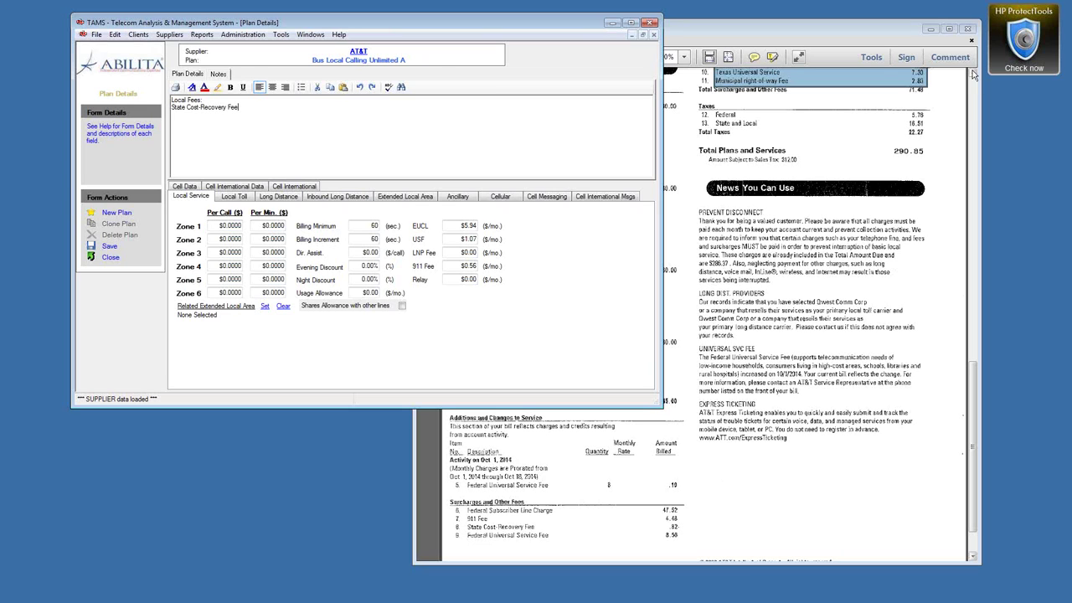
left_click(973, 75)
left_click(973, 76)
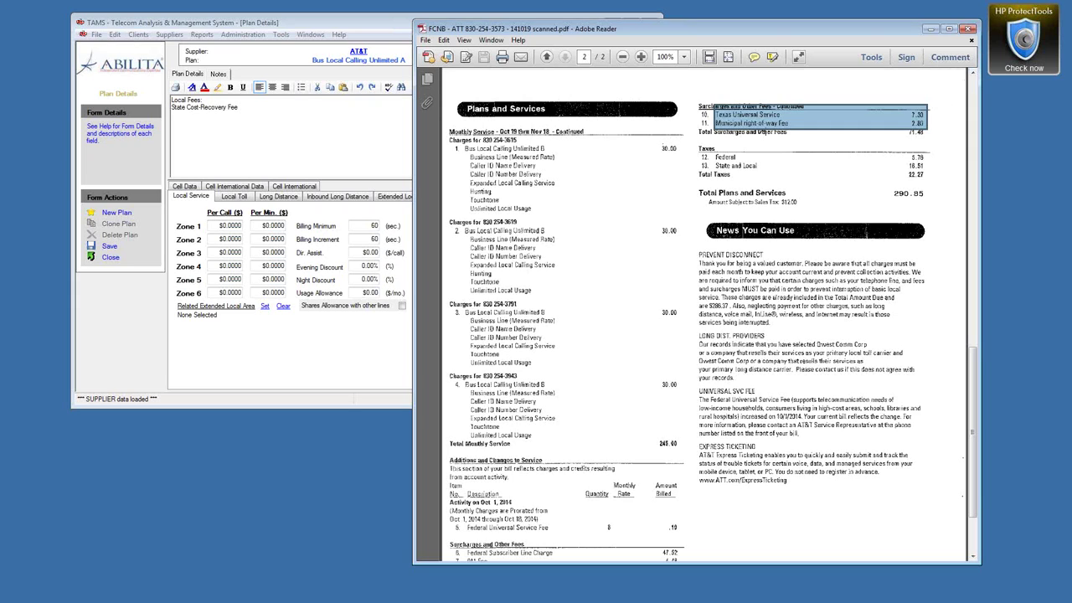
Step: Add 'Local Taxes: Texas Universal Service 3%' and 'State Cost Recovery Fee 0.33%' below the fee line
left_click(243, 108)
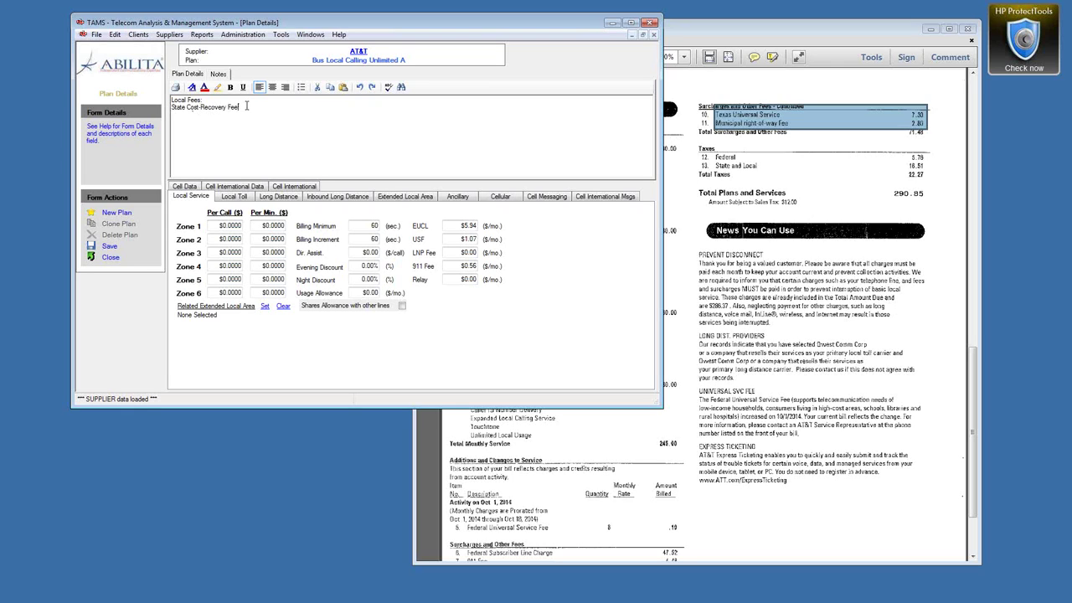
left_click_drag(243, 107, 171, 107)
left_click(187, 120)
key("Return")
type("Local ")
type("Taxes: ")
type("Tex")
type("as")
type(" Universa")
type("l Service")
type(" 3%")
type("State")
type("/Cost Recovery ")
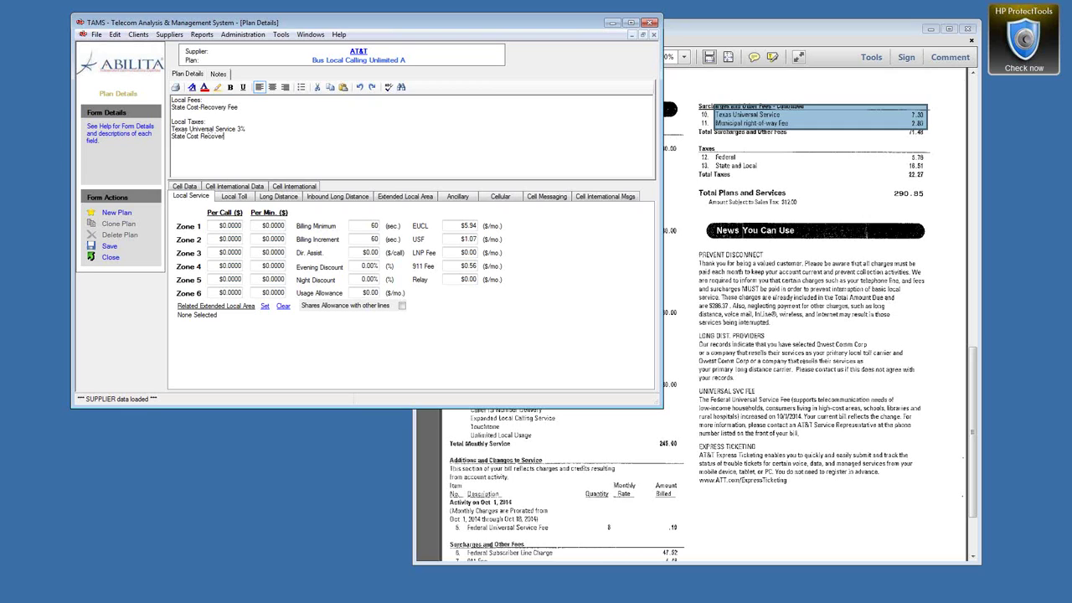
type("Fee 0.33%")
Step: Bold the Local Taxes heading and bold and underline the Local Fees heading
mouse_move(183, 128)
left_mouse_down()
mouse_move(206, 126)
mouse_move(171, 122)
left_mouse_up()
left_click(230, 88)
left_click(210, 101)
left_click_drag(171, 101, 204, 100)
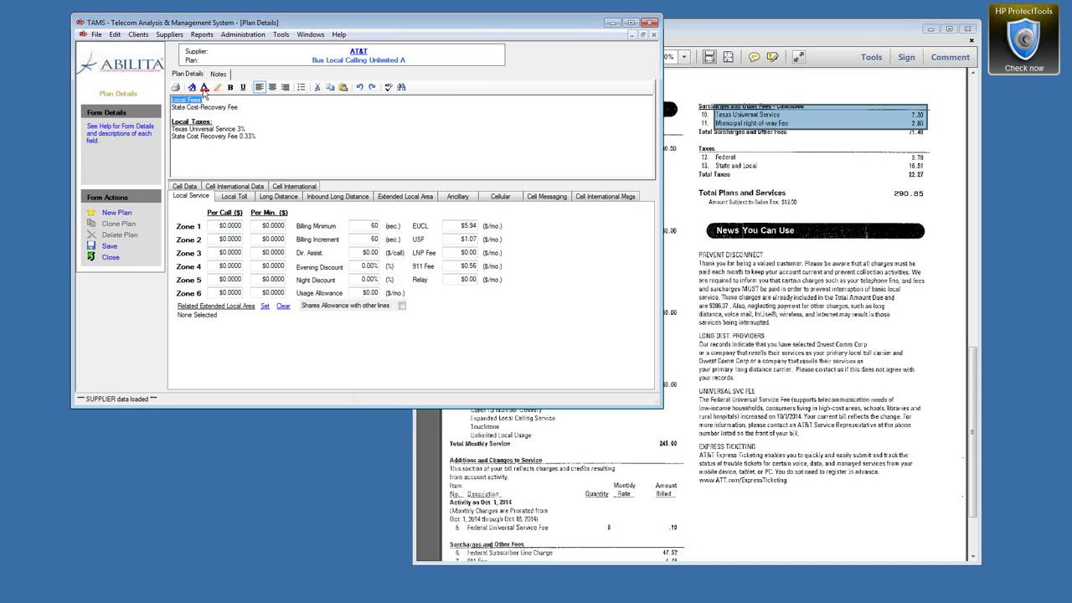
left_click(230, 88)
left_click(243, 88)
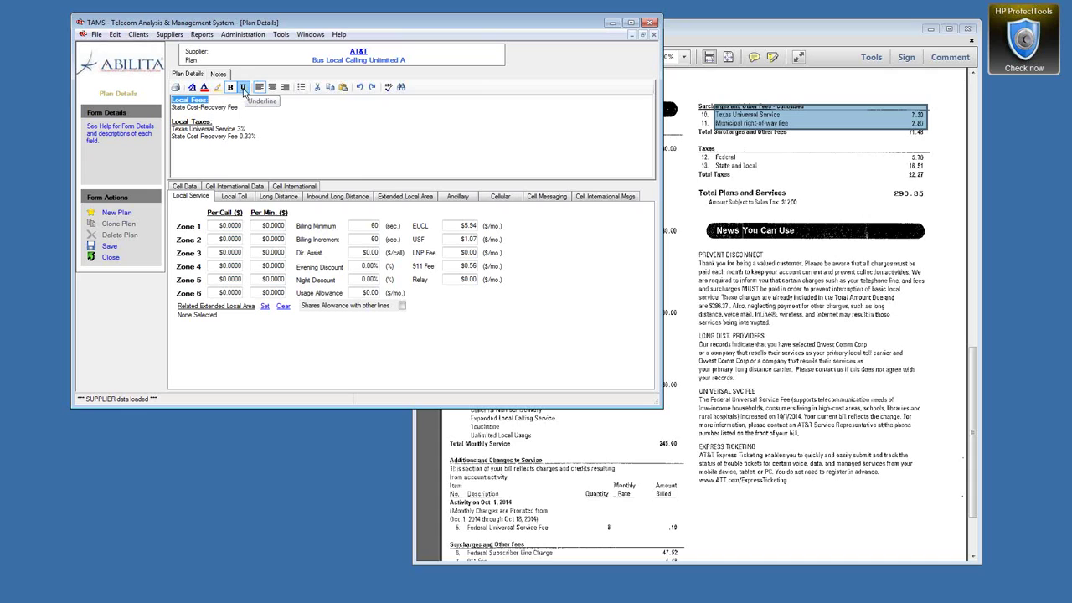
Step: Change the fee line to 'Municipal right-of-way Fee $0.35'
left_click(241, 108)
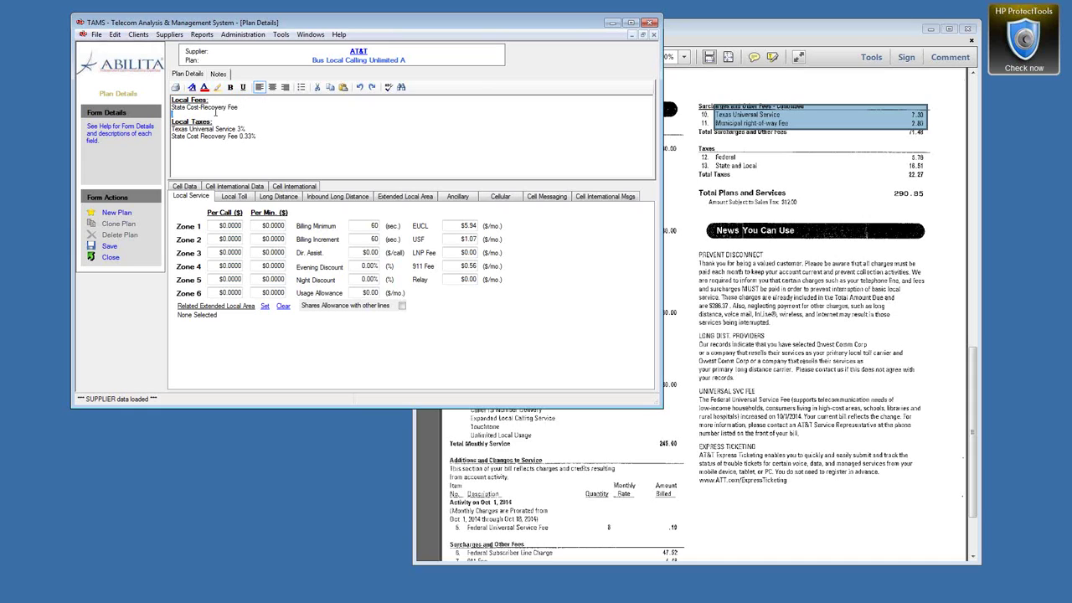
key("shift+Up")
key("shift+Home")
left_click_drag(211, 100, 179, 111)
type("Municipal right-of-way Fee")
key("BackSpace")
type("$0.")
type("35")
key("Delete")
key("Delete")
Step: Set the plan's Federal Tax Rate to 3 and State Tax Rate to 6
left_click(187, 73)
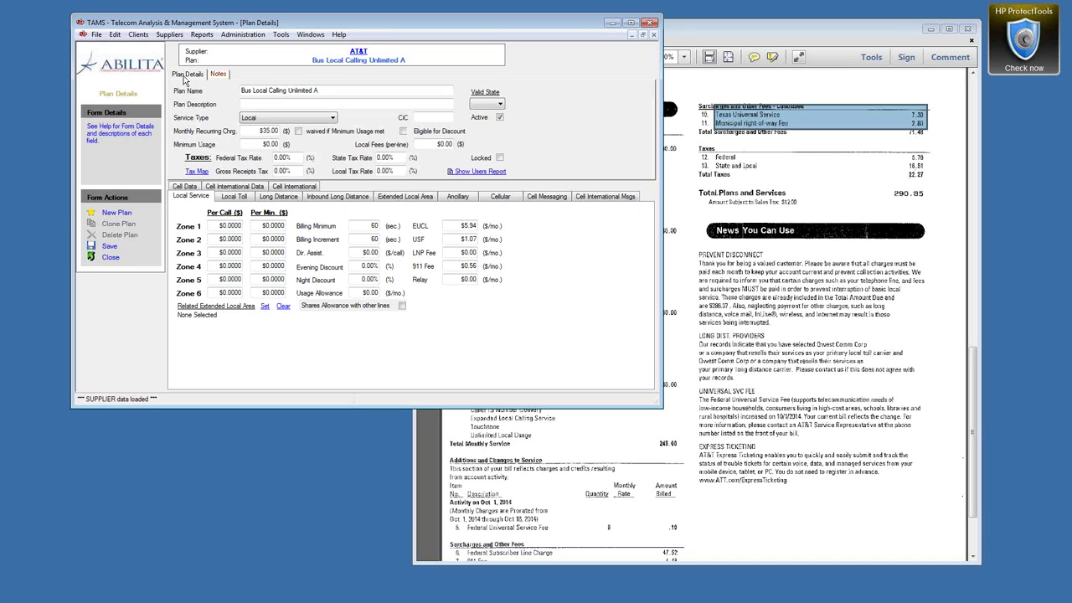
left_click(272, 159)
type("3")
key("Tab")
type("6")
Step: Add a 'Local Tax 2.38%' line under the Local Taxes heading in the notes
left_click(219, 75)
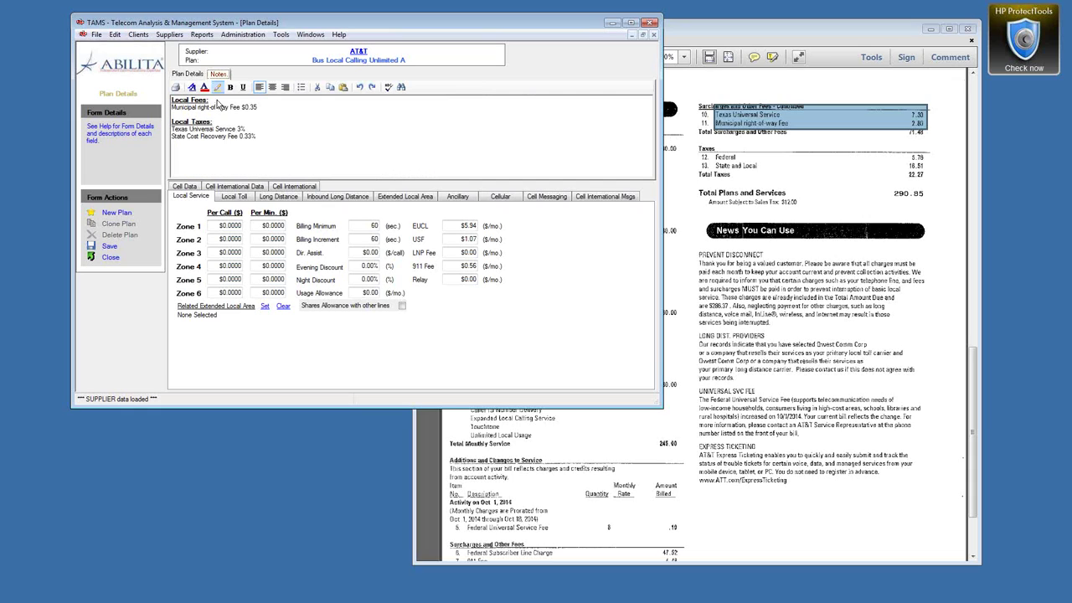
left_click(215, 123)
key("Return")
type("Loca")
key("BackSpace")
key("BackSpace")
key("BackSpace")
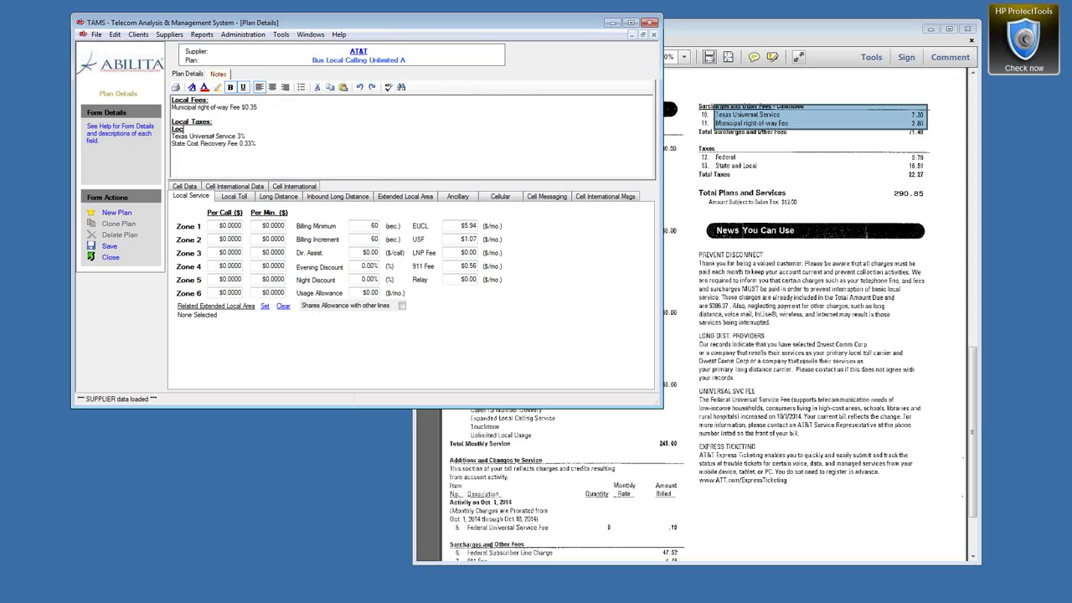
key("BackSpace")
key("BackSpace")
left_click(171, 129)
key("Return")
type("Local Tax 2.38%")
key("Return")
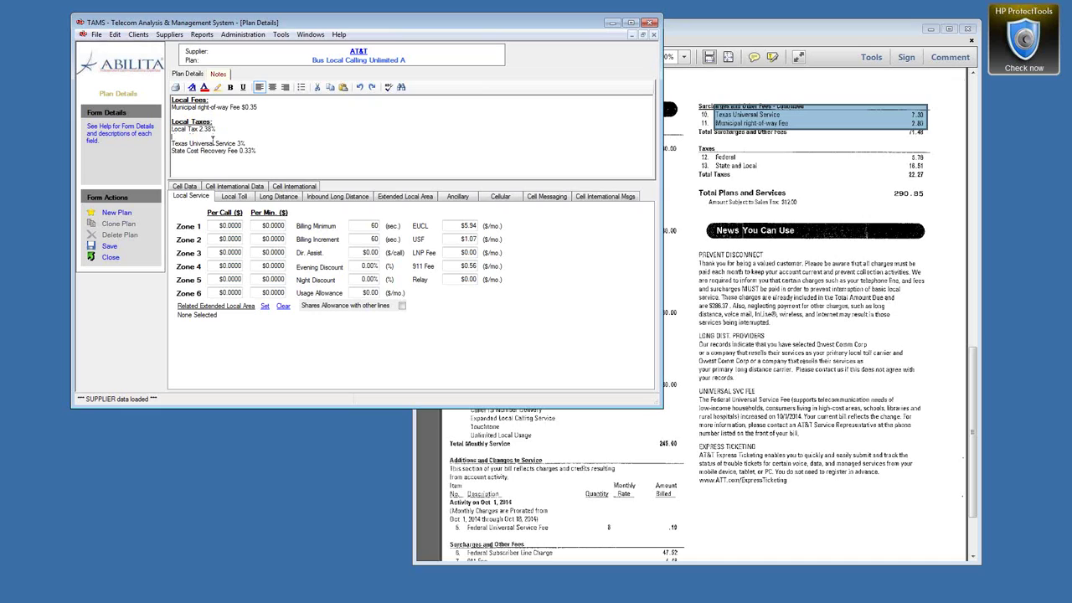
key("Return")
key("Up")
key("Up")
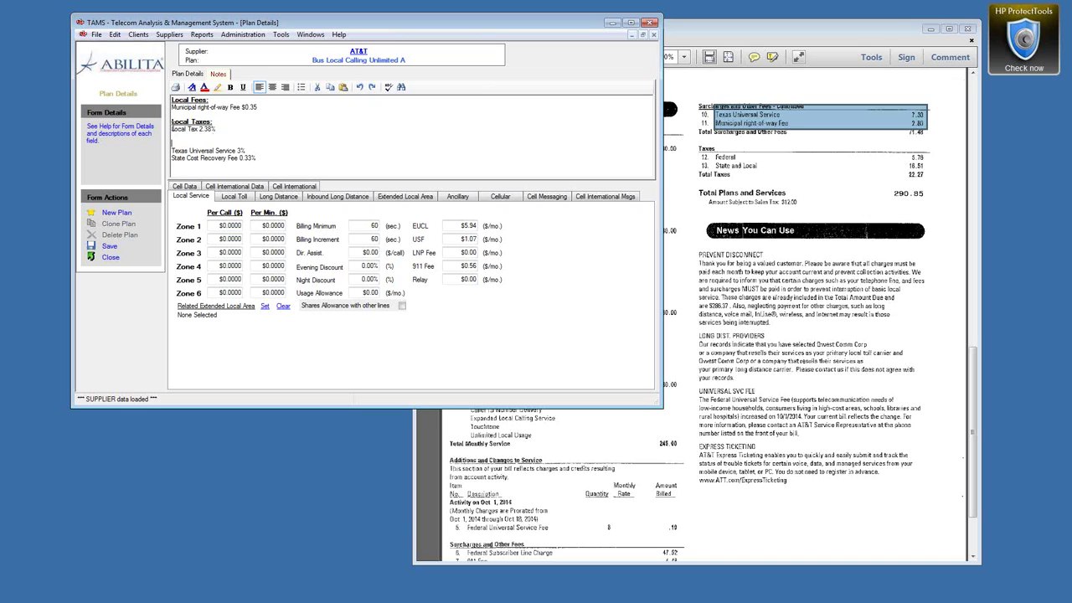
Step: Copy the Local Taxes heading below it and begin renaming the copy to 'GR Taxes:'
left_click_drag(172, 123, 225, 122)
key("ctrl+c")
left_click(178, 143)
key("ctrl+v")
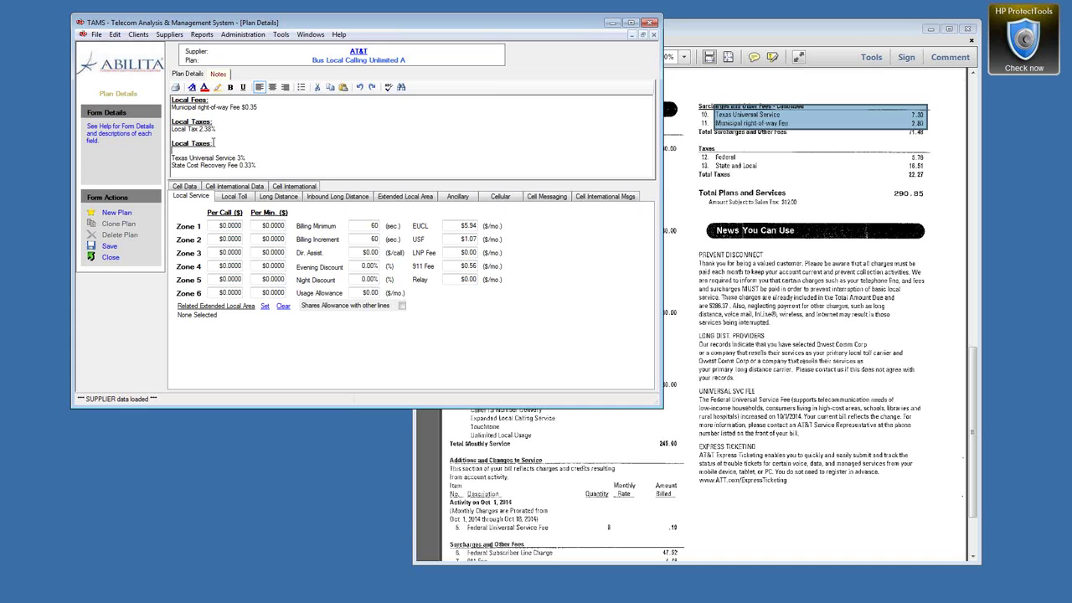
key("Delete")
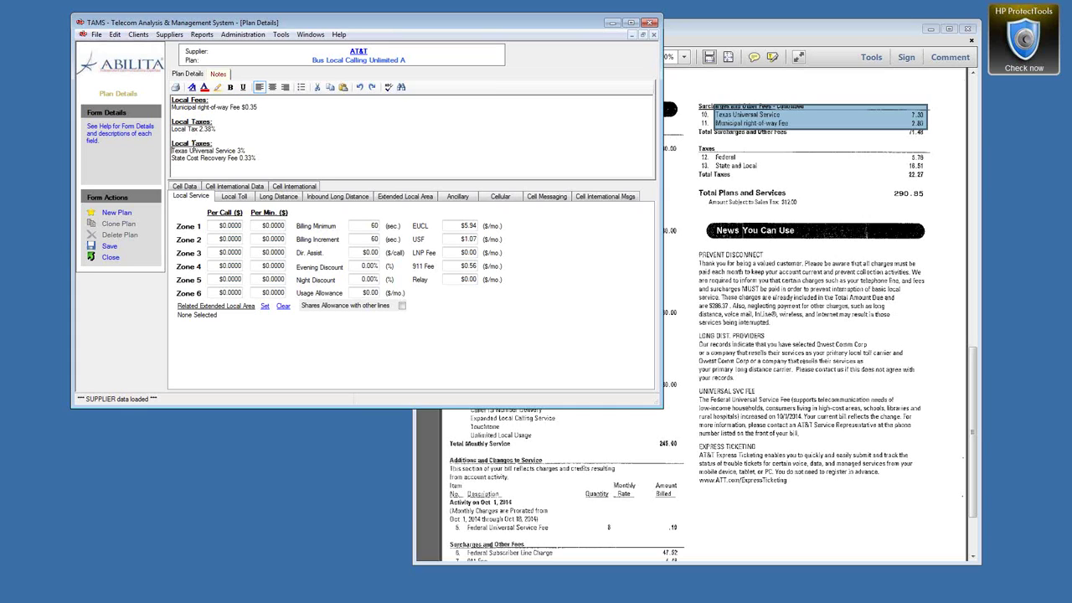
left_click_drag(191, 144, 170, 144)
type("Gl")
Step: Enter 3.33 for Gross Receipts Tax and 2.38 for Local Tax Rate, checking the notes
left_click(193, 75)
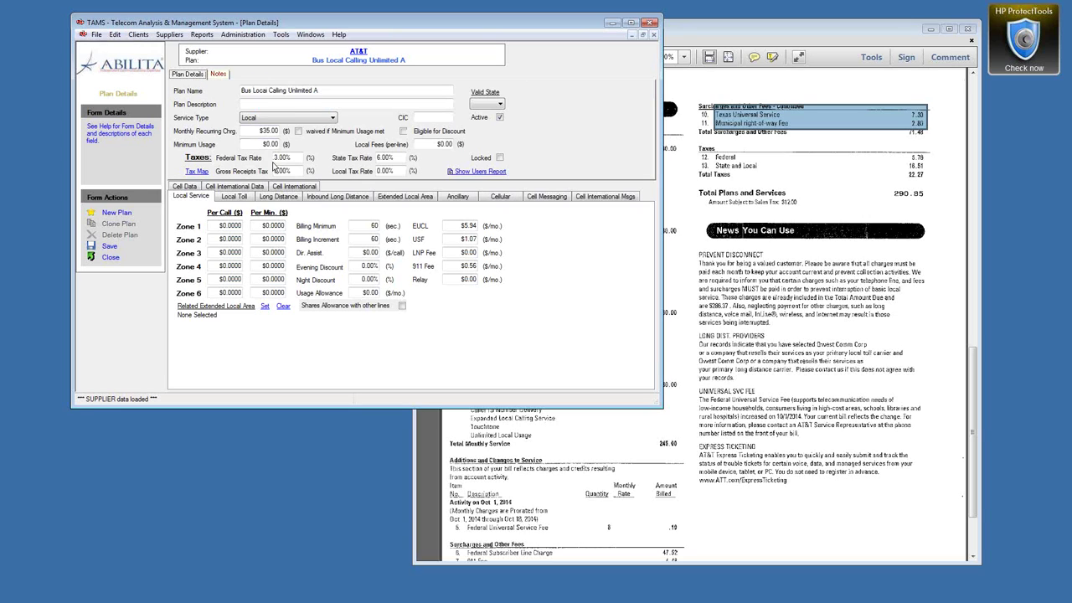
left_click(288, 171)
type("3.33")
left_click(405, 170)
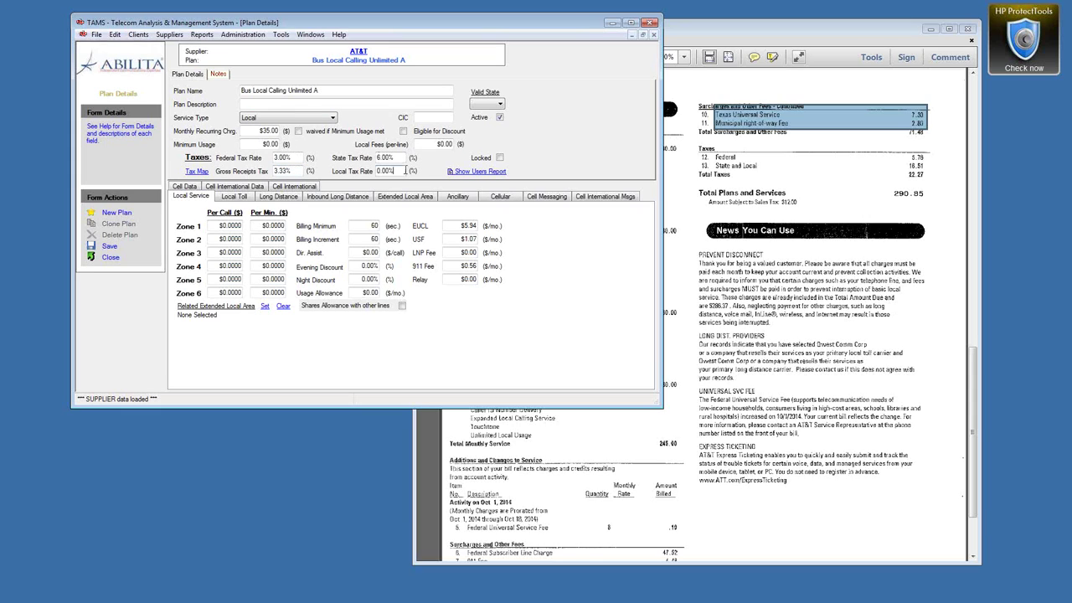
left_click(220, 74)
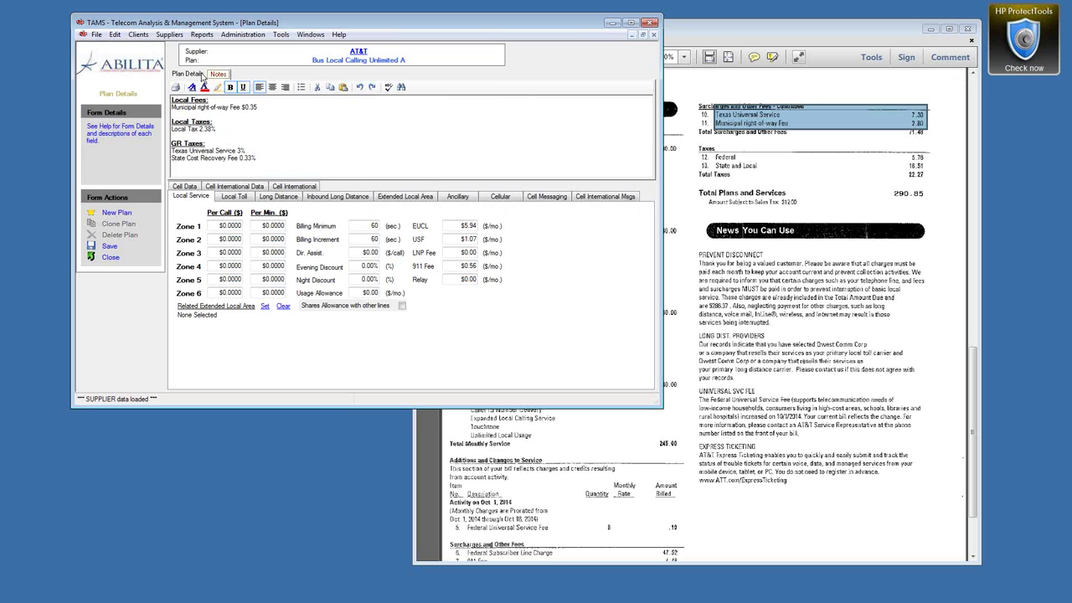
left_click(189, 75)
left_click(399, 171)
type("2.38")
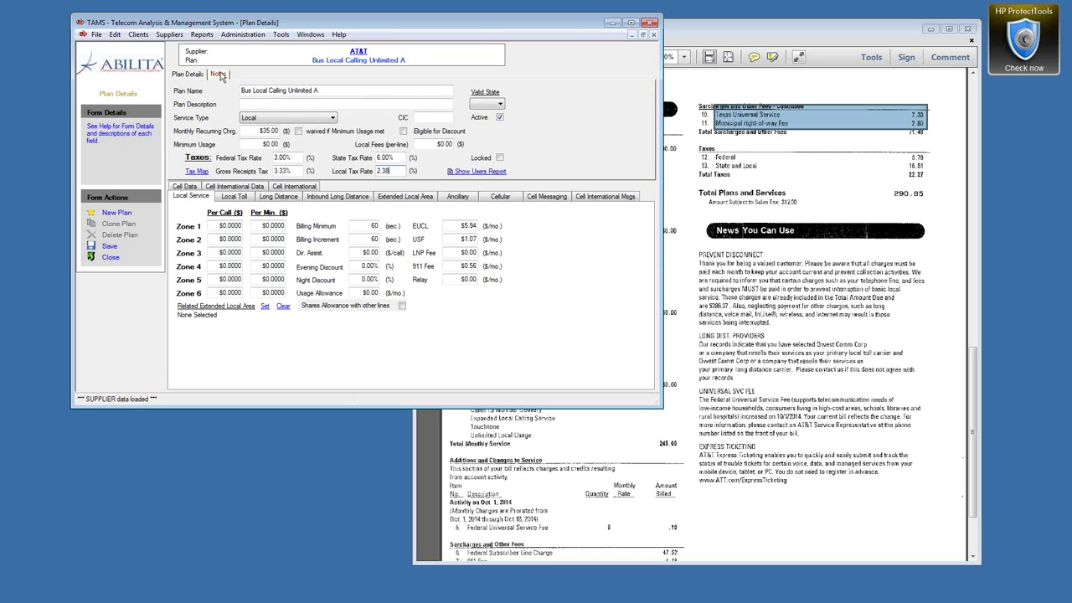
left_click(219, 75)
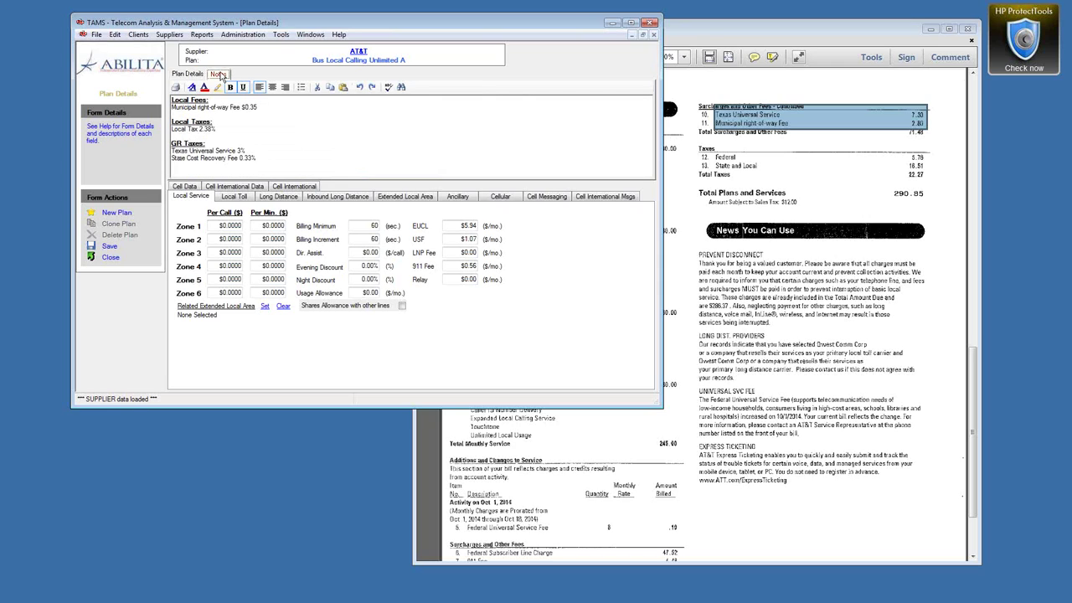
left_click(191, 74)
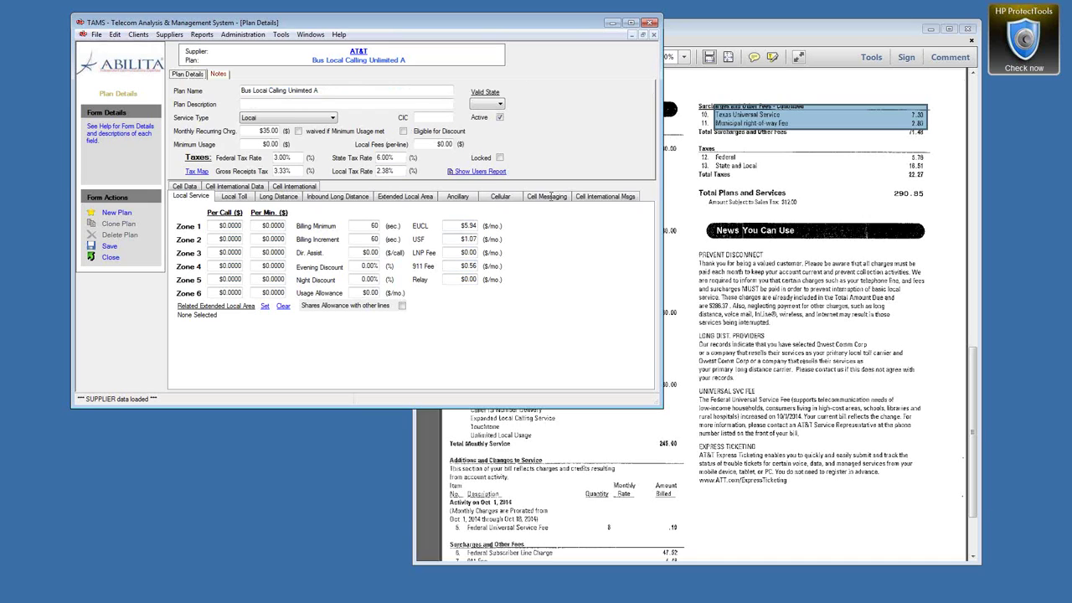
Step: Set the per-line Local Fees to $0.35, comparing it against the notes
left_click(219, 74)
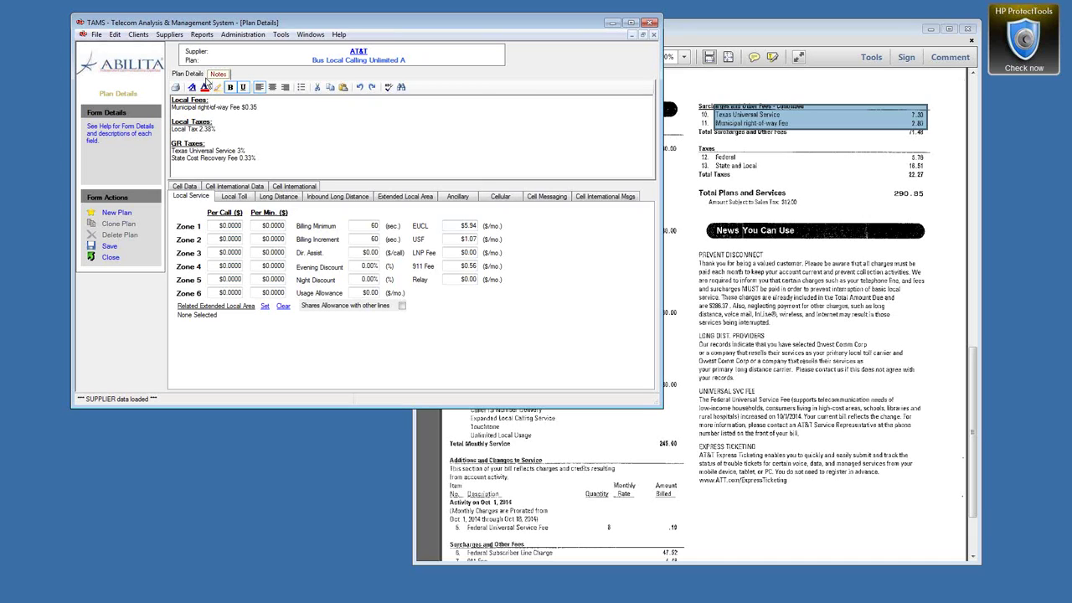
left_click(187, 75)
left_click(448, 145)
key("BackSpace")
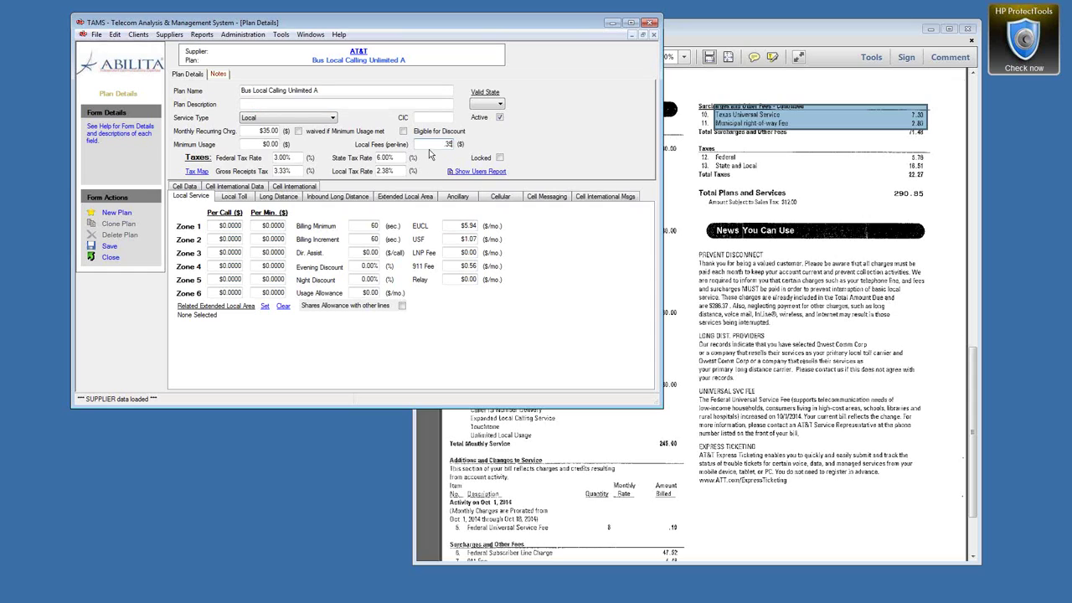
double_click(440, 147)
left_click(215, 74)
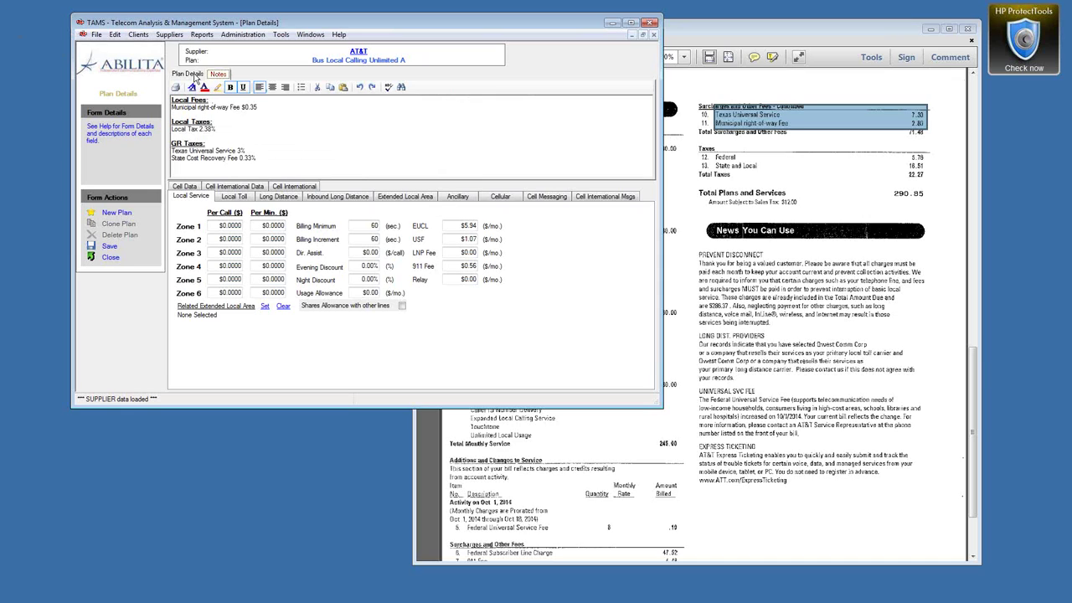
left_click(195, 74)
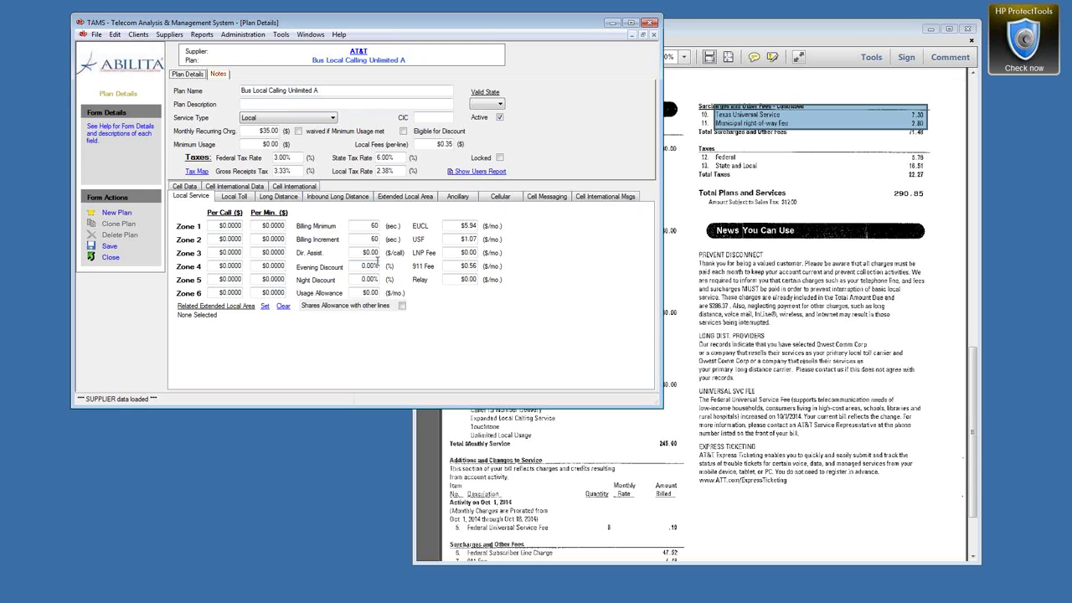
Step: Enter $1.99 as the Dir. Assist. charge
left_click_drag(358, 254, 392, 255)
type("1.99")
left_click(362, 265)
Step: Save the Bus Local Calling Unlimited A plan and glance over the AT&T bill
left_click(109, 246)
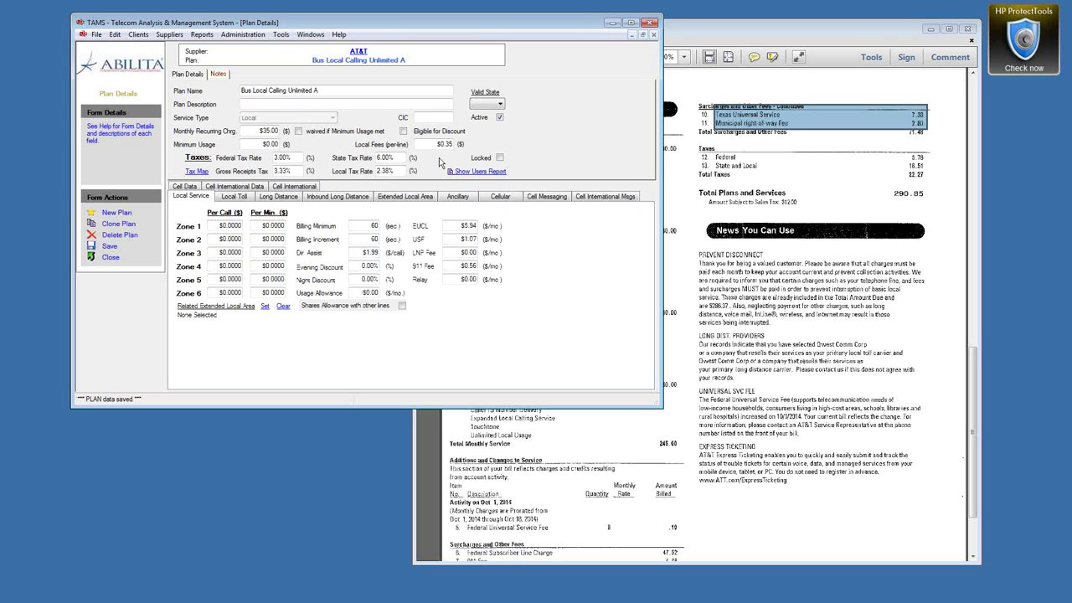
mouse_move(974, 394)
left_mouse_down()
mouse_move(991, 225)
mouse_move(968, 395)
left_mouse_up()
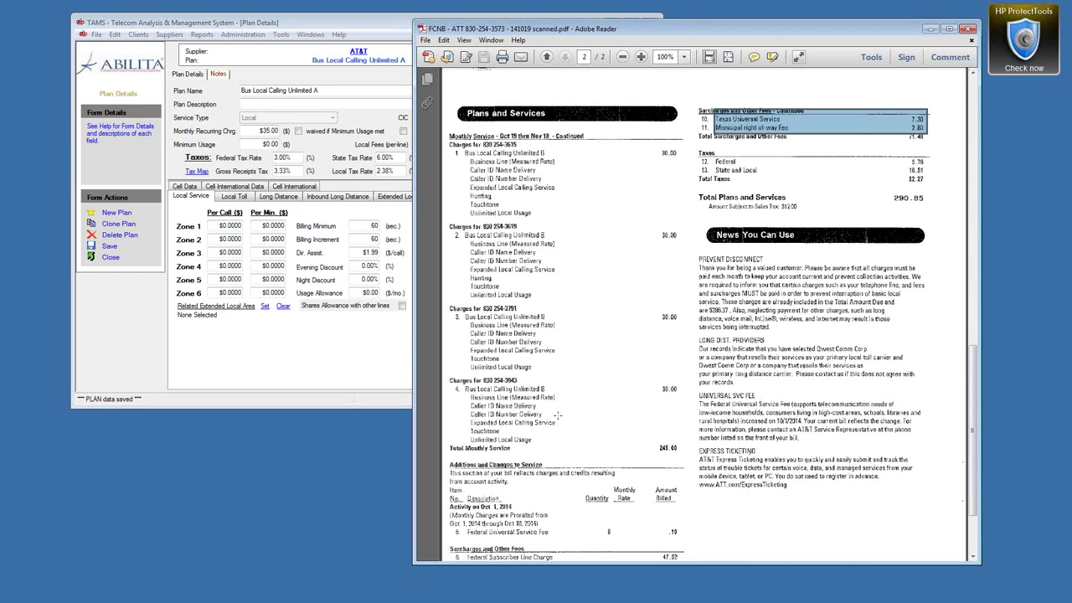
left_click(345, 25)
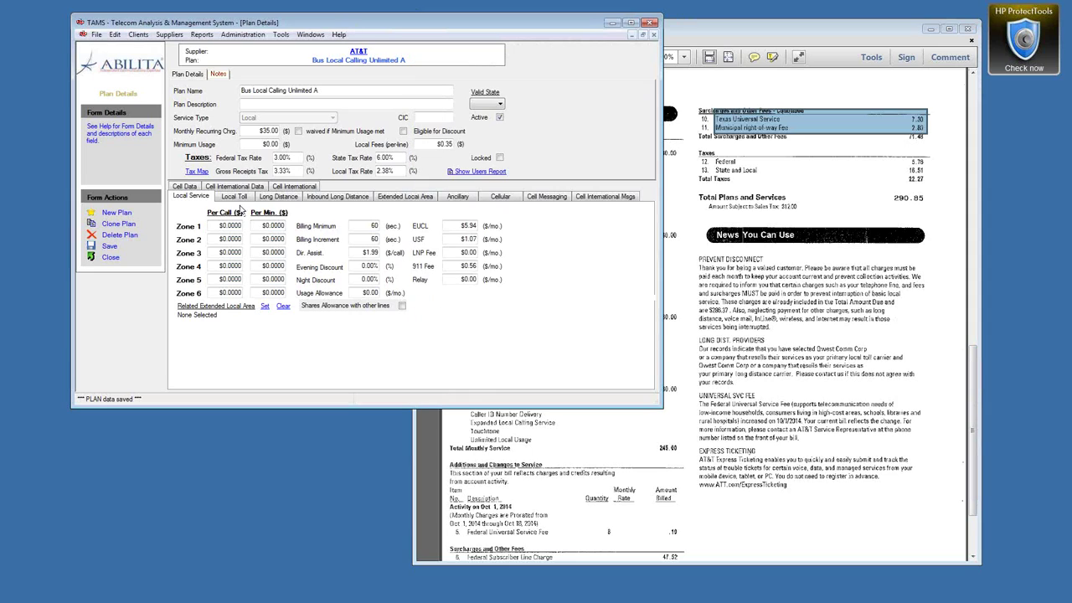
Step: Clone the plan as 'Bus Local Calling Unlimited B' at $30.00 monthly, then save and close it
left_click(109, 229)
left_click(327, 93)
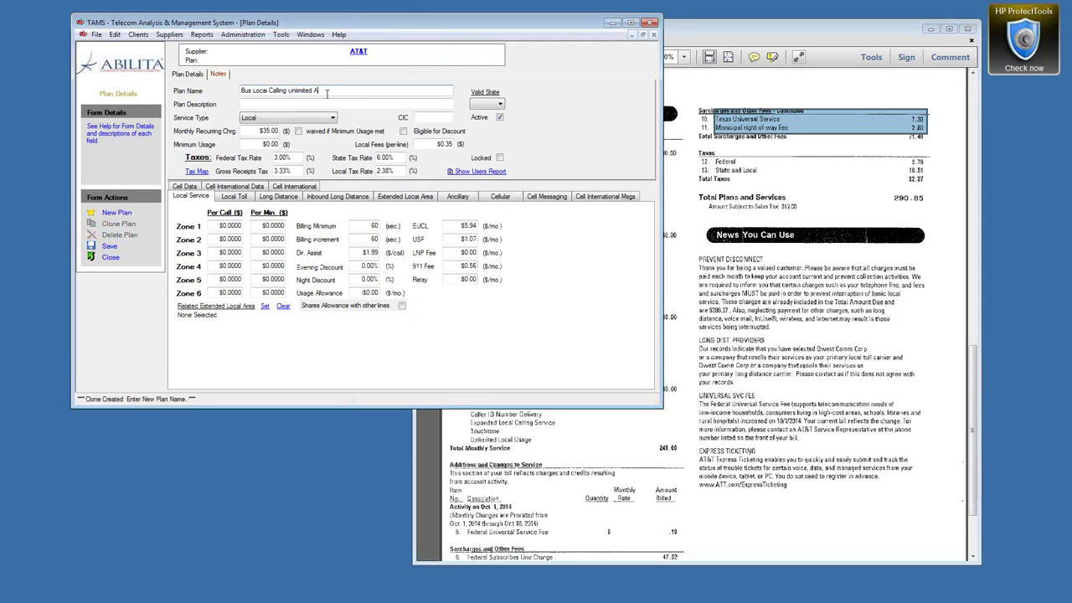
type("B")
left_click(276, 144)
key("BackSpace")
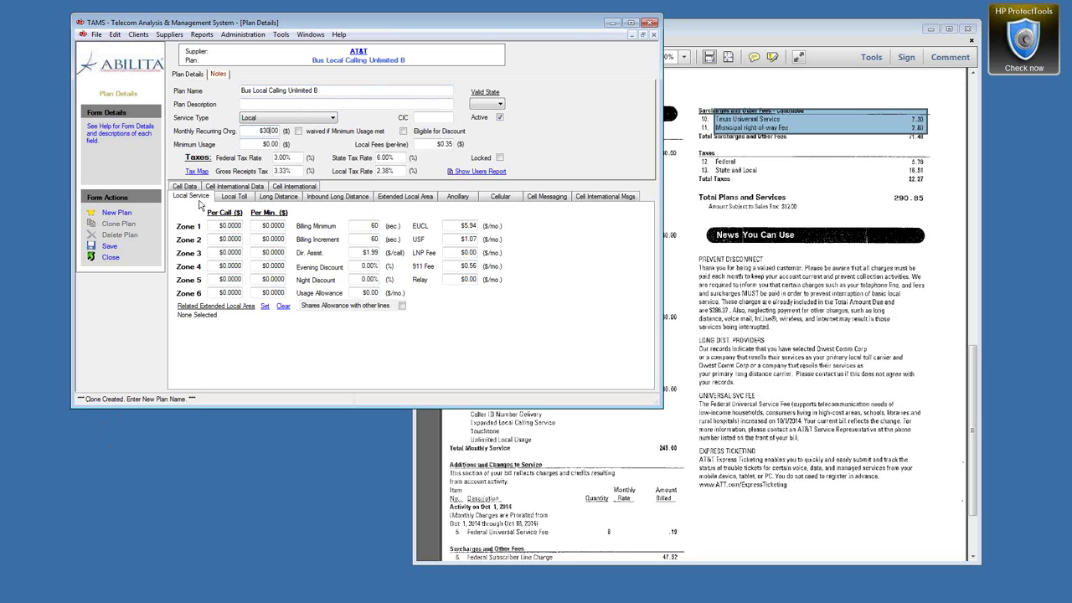
left_click(109, 247)
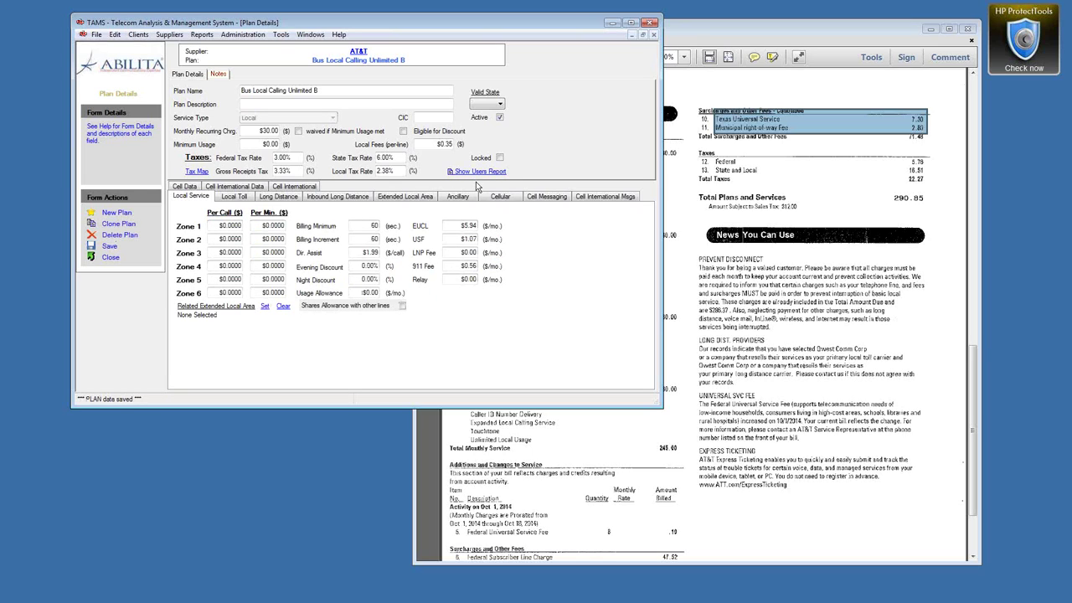
left_click(107, 258)
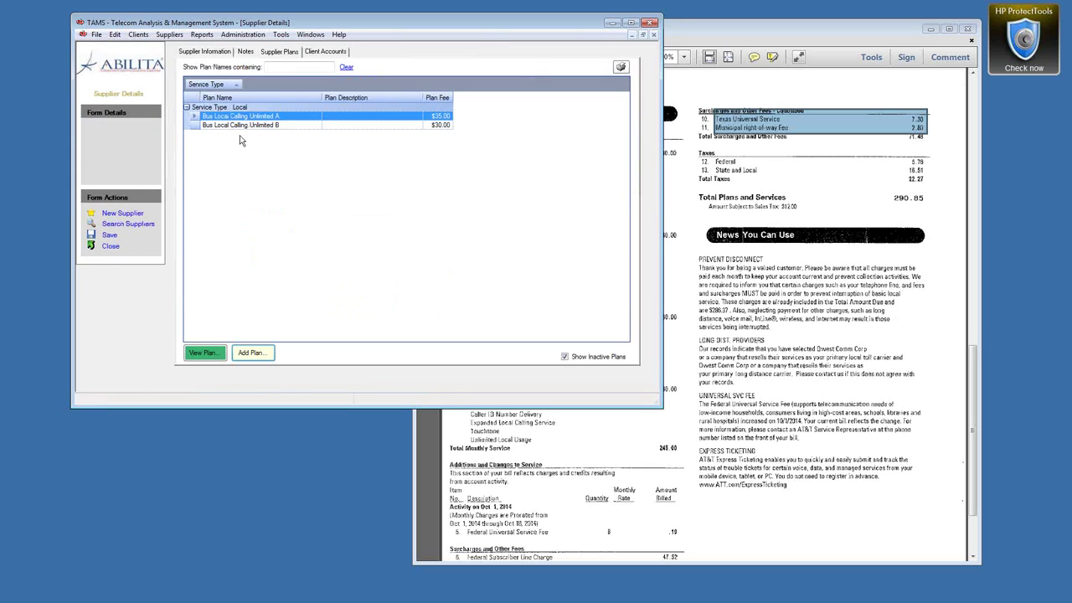
Step: Close Supplier Details and open Manage Line Services for the AT&T service account
left_click(110, 248)
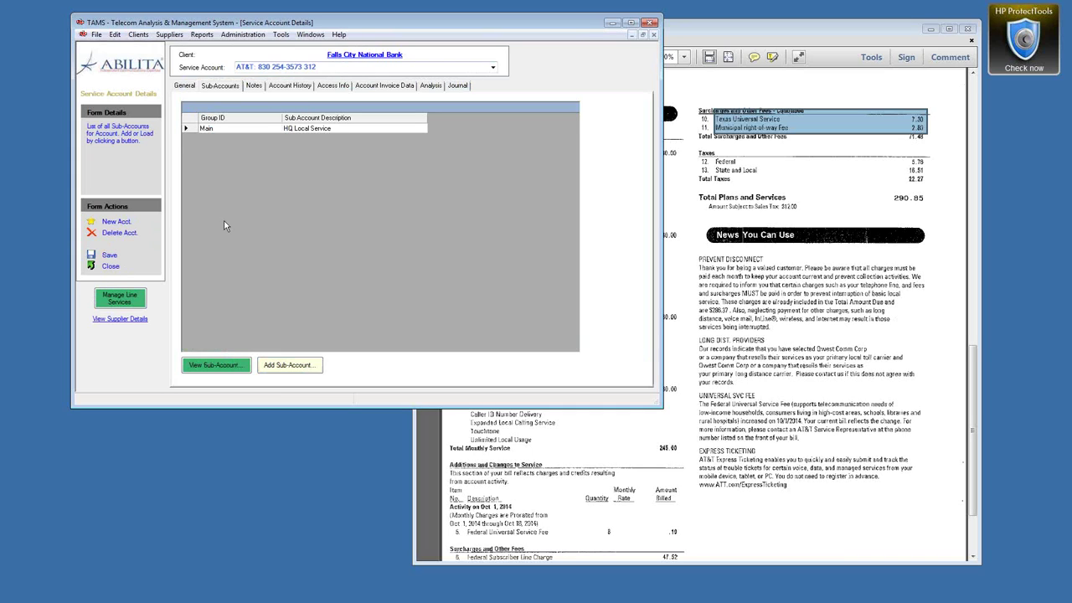
left_click(126, 304)
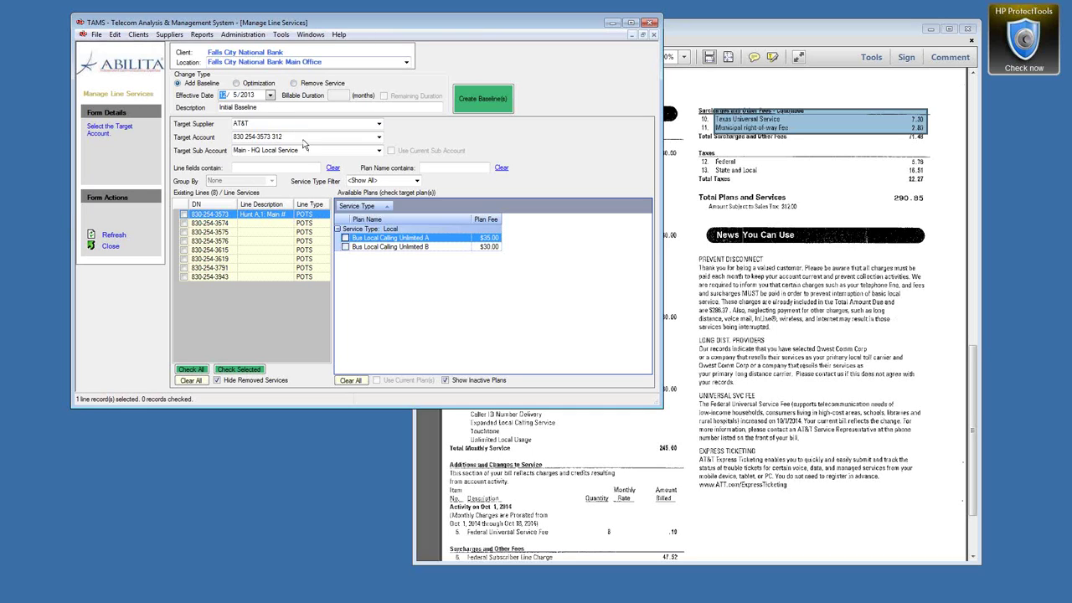
Step: Select plan A, replace the Line Type column with Comments, and check the first BLC A line
left_click(344, 238)
left_click_drag(318, 209, 320, 180)
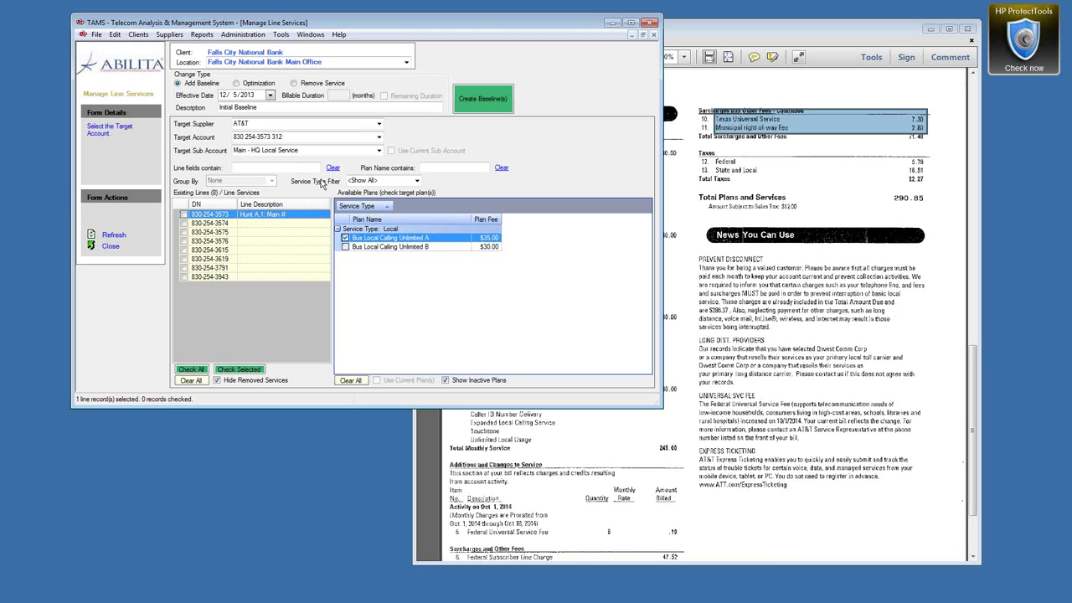
right_click(246, 299)
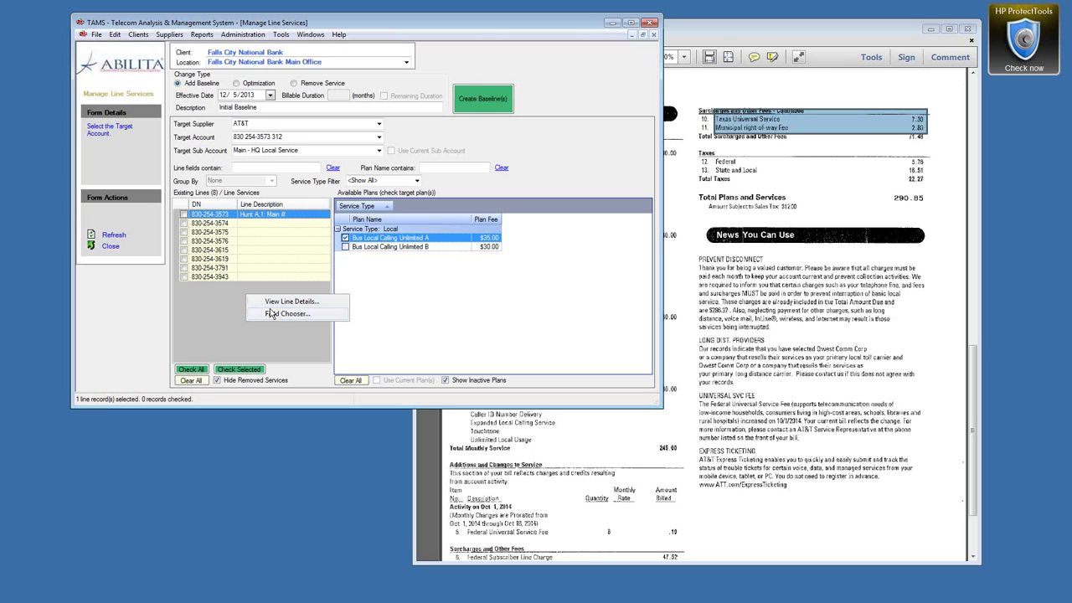
left_click(276, 314)
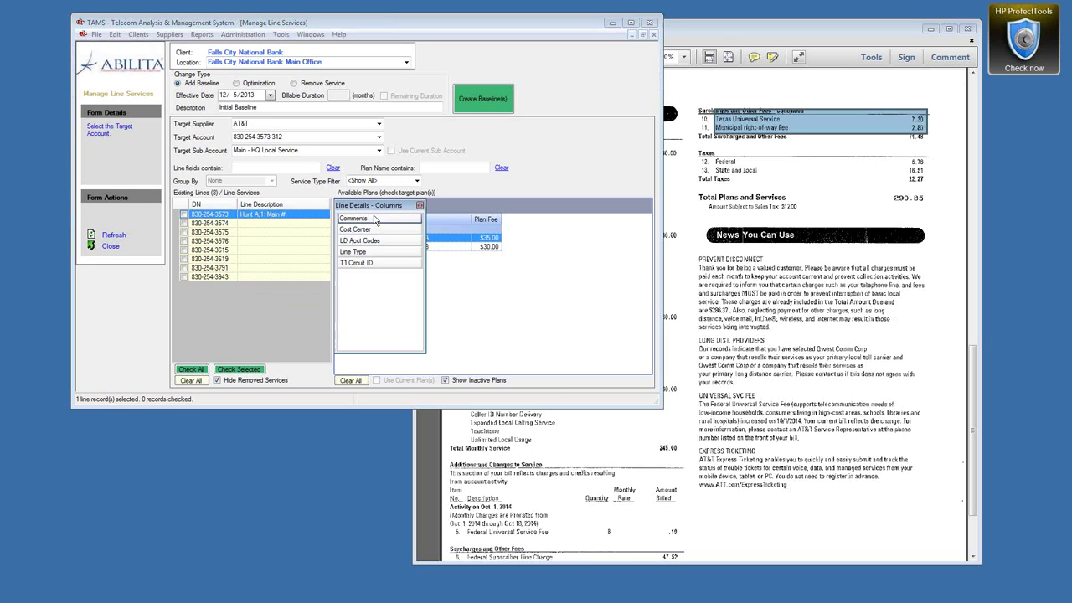
left_click_drag(373, 219, 330, 209)
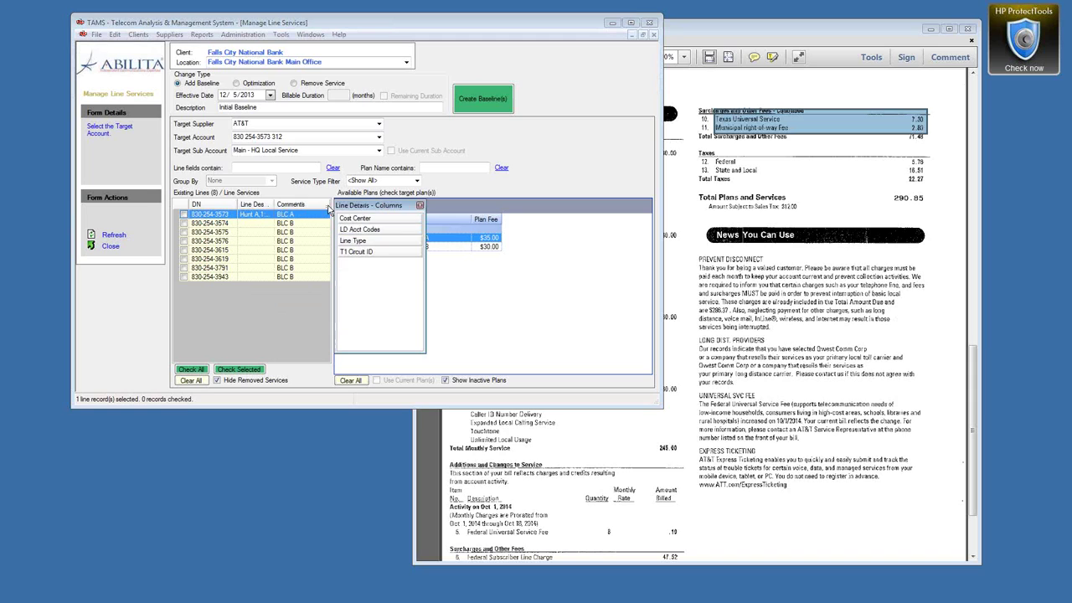
left_click(420, 206)
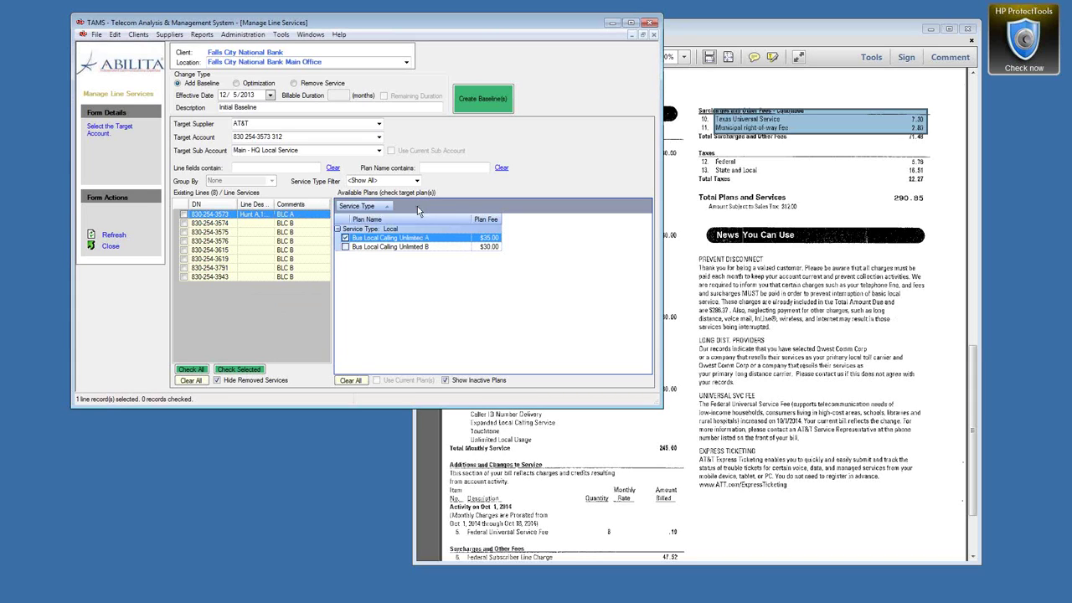
left_click(184, 216)
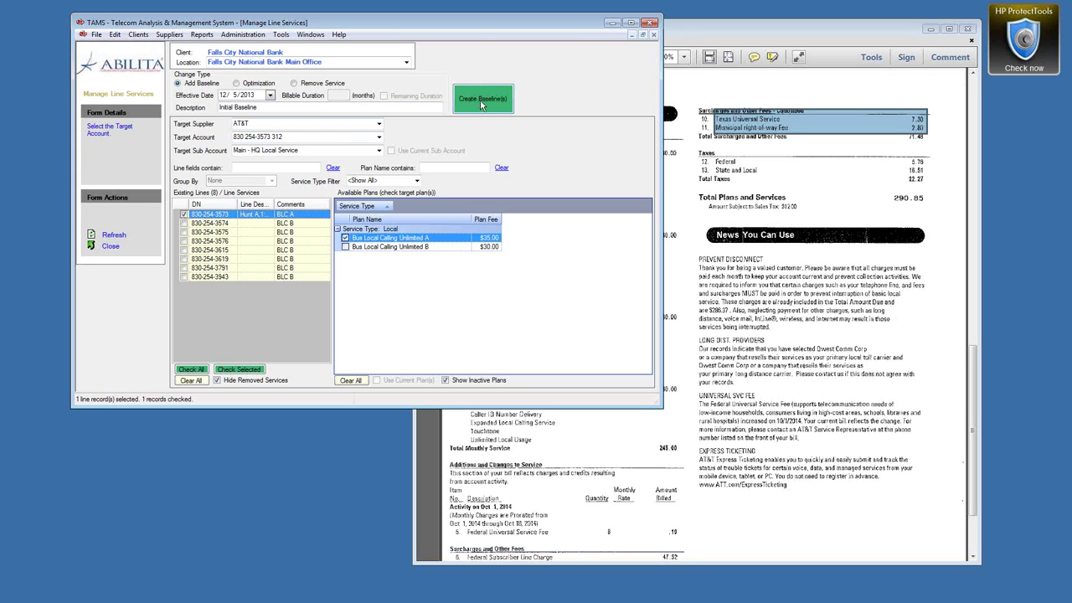
Step: Create the first line's baseline on Bus Local Calling Unlimited A at $35.00 and check its service
left_click(482, 103)
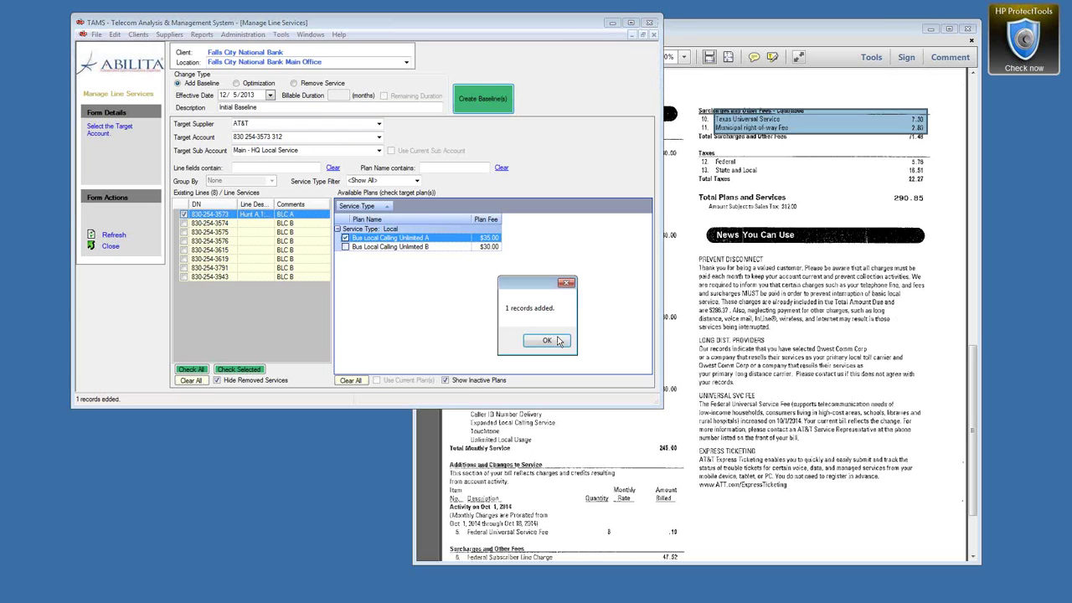
left_click(558, 346)
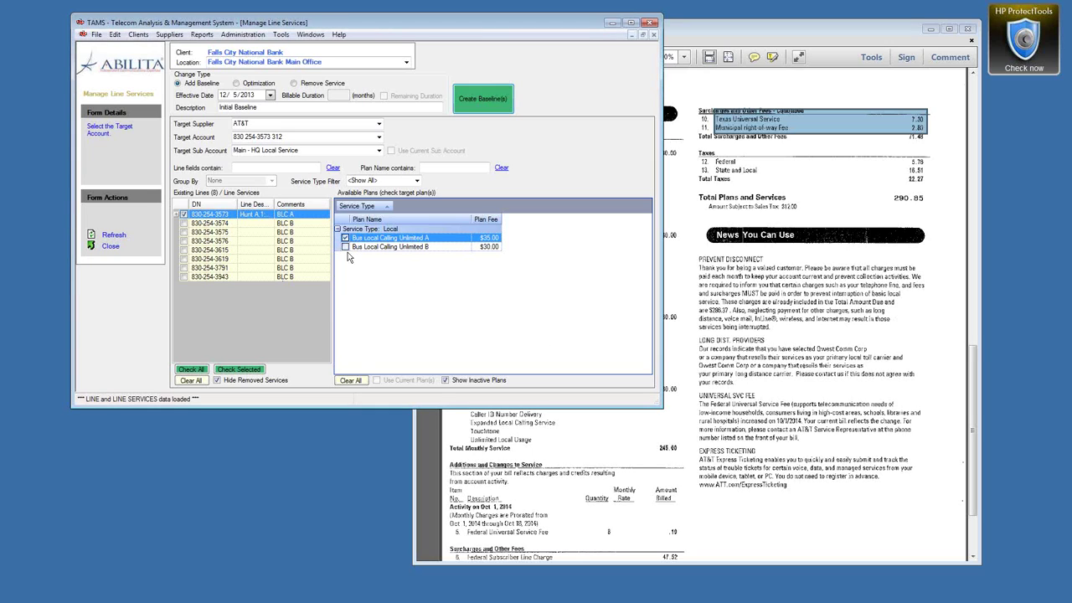
left_click(178, 215)
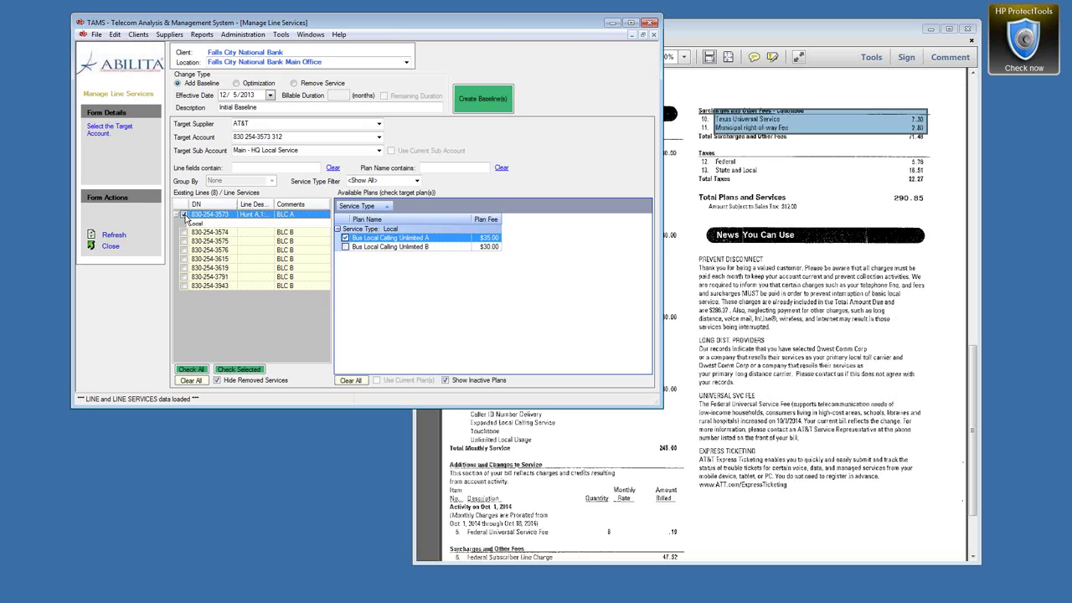
Step: Baseline the seven remaining lines on Bus Local Calling Unlimited B at $30.00
left_click(185, 215)
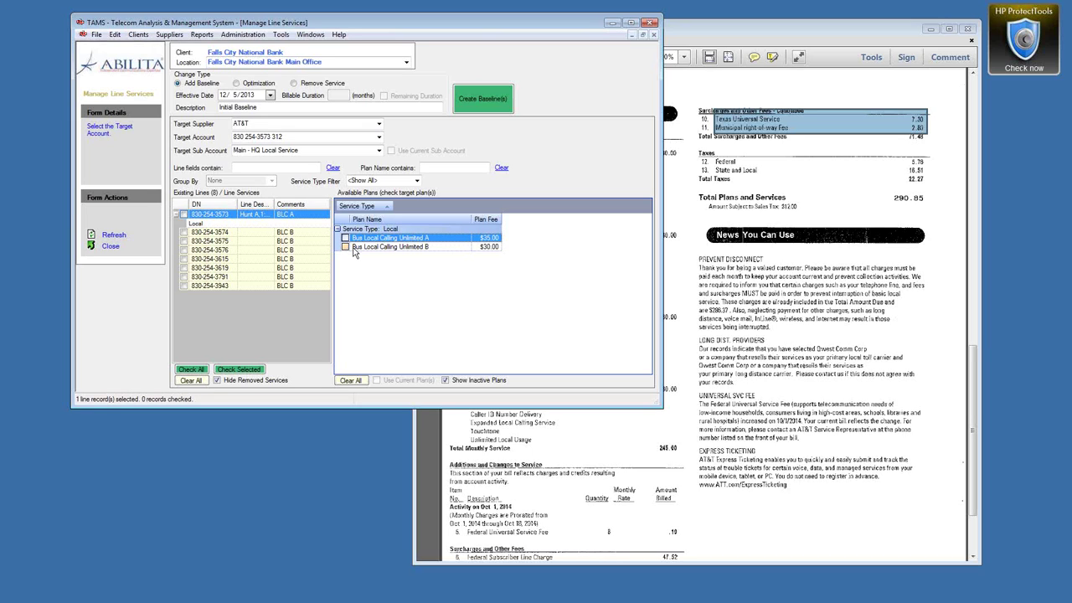
left_click(346, 247)
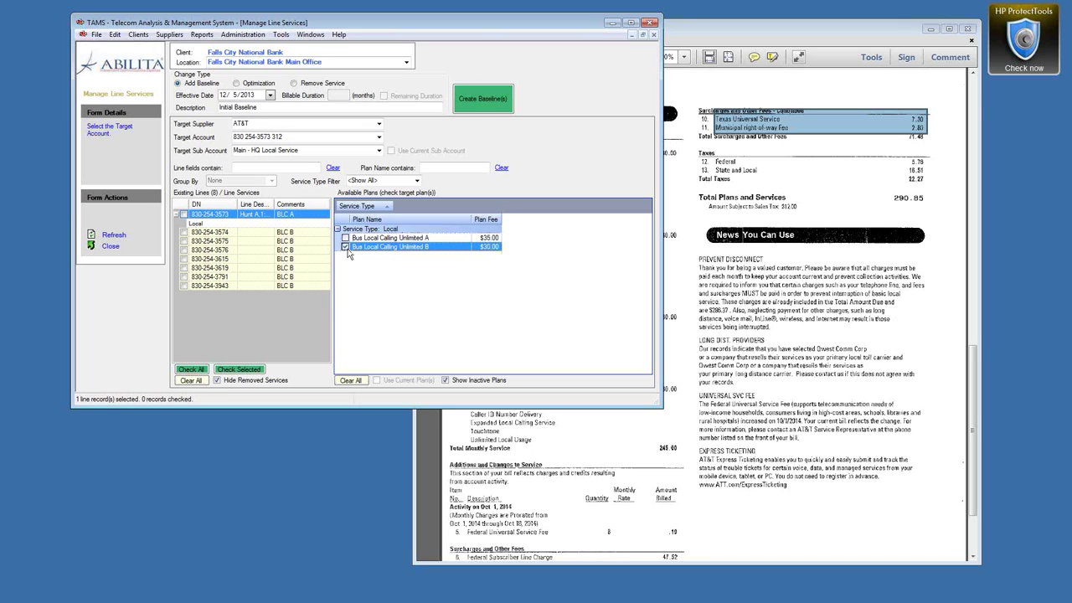
left_click(223, 233)
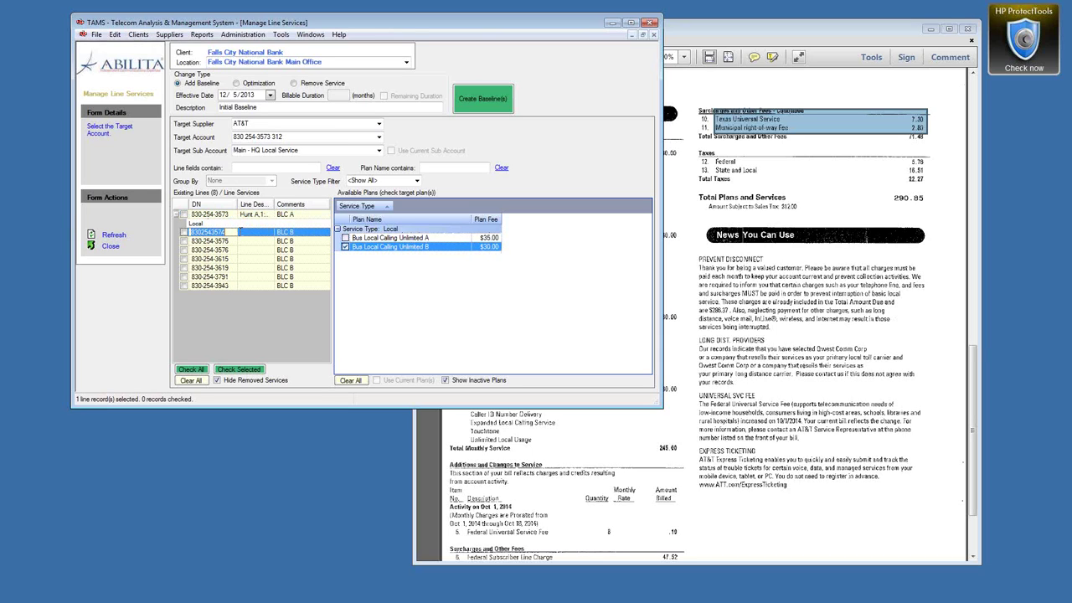
left_click(252, 234)
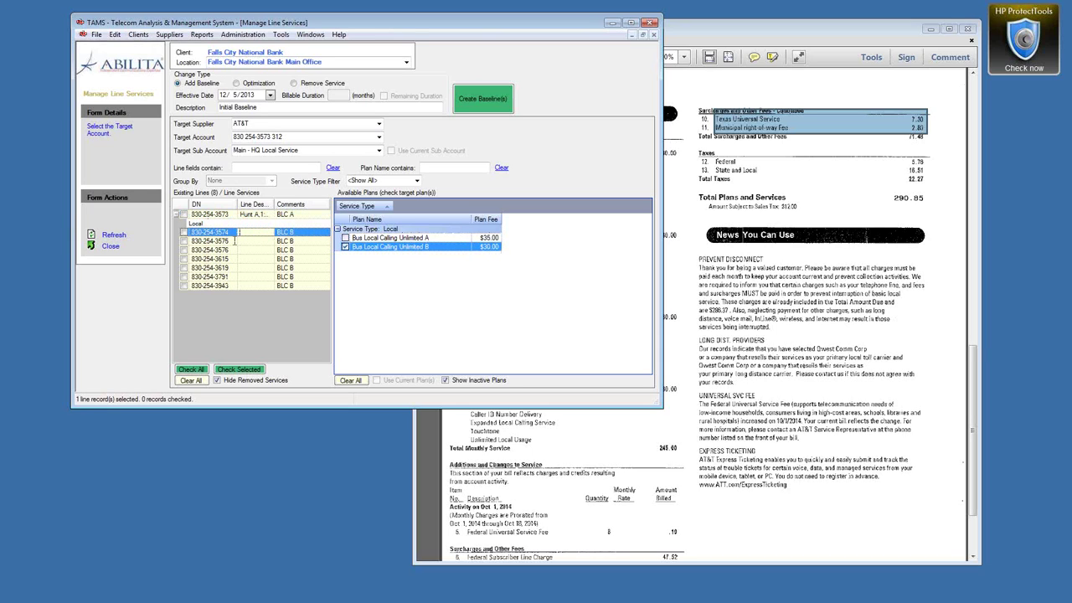
left_click(209, 286, "shift")
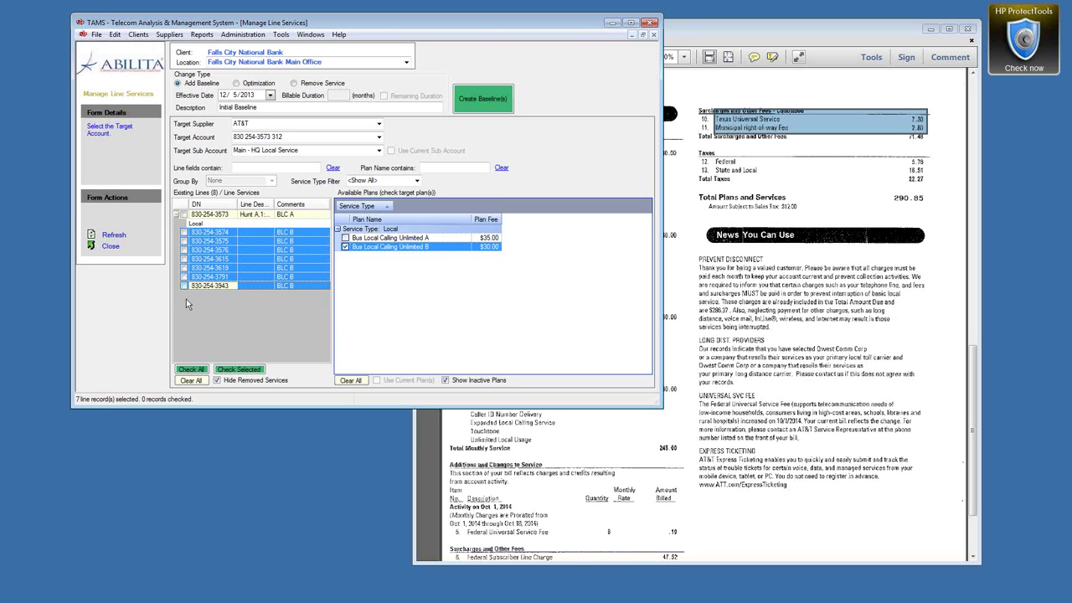
left_click(239, 370)
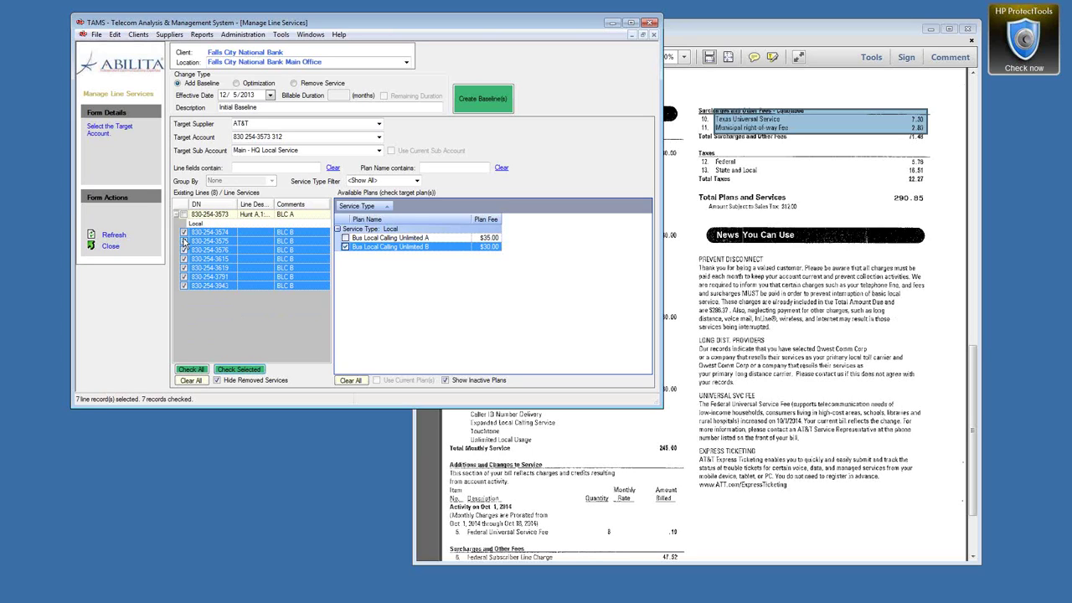
left_click(468, 100)
left_click(546, 346)
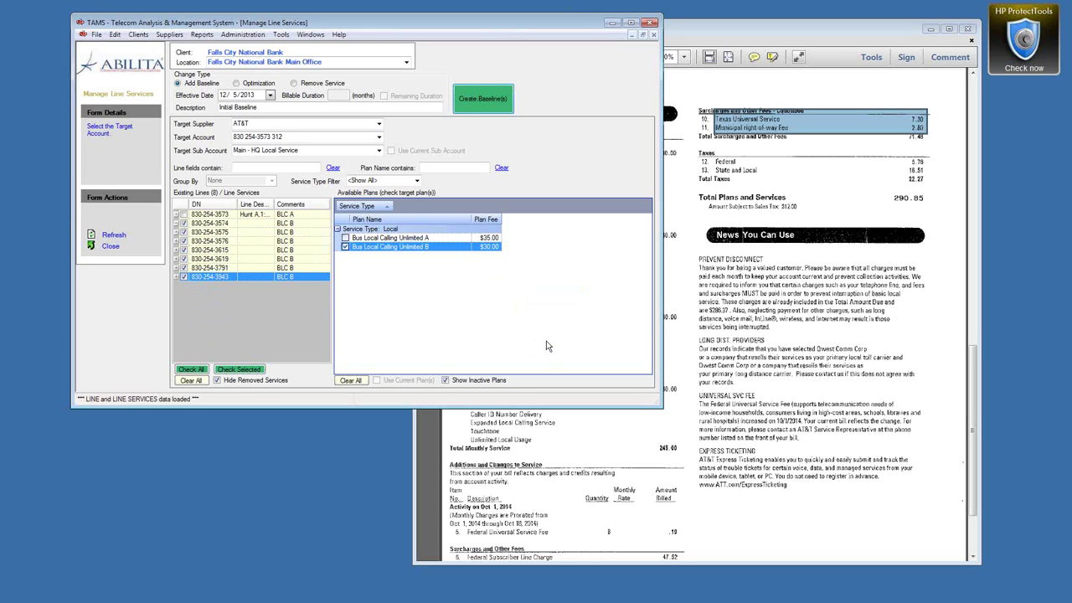
Step: Verify the Local service on the newly baselined second, third and fourth lines
left_click(177, 223)
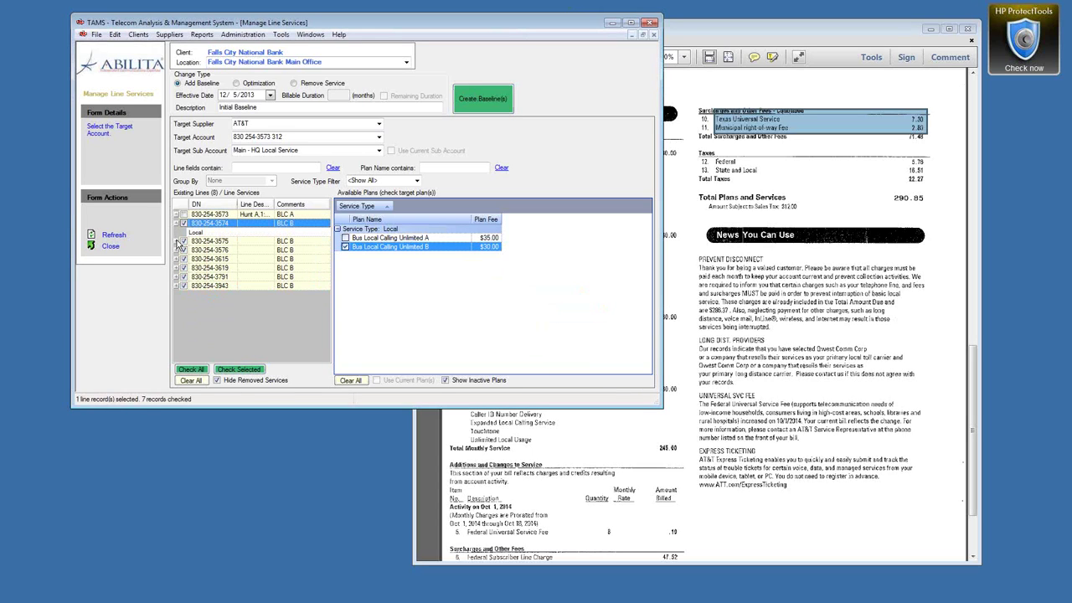
left_click(177, 241)
left_click(178, 259)
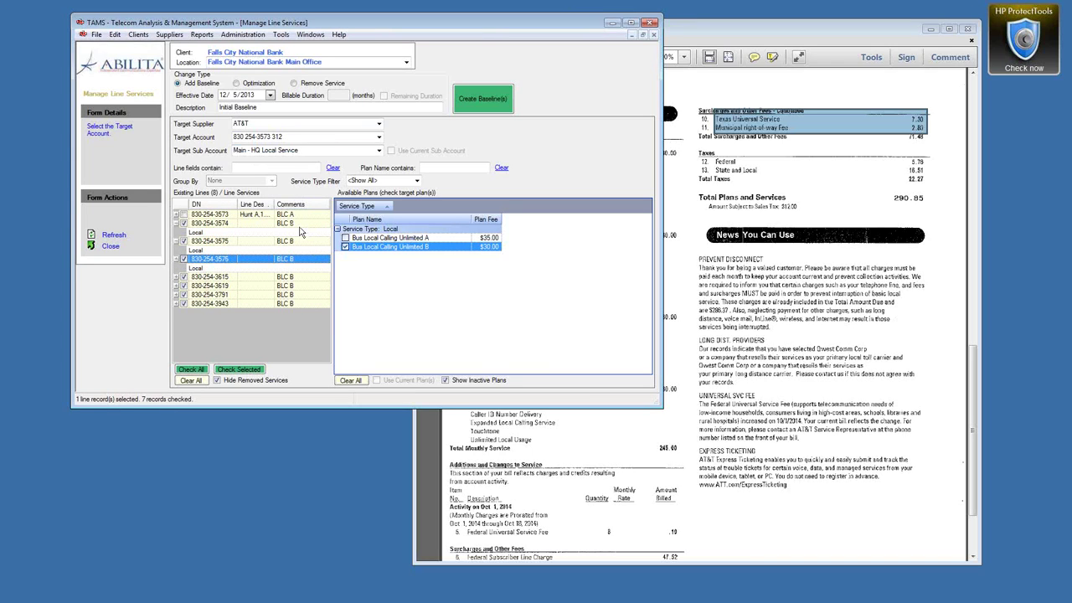
left_click(790, 285)
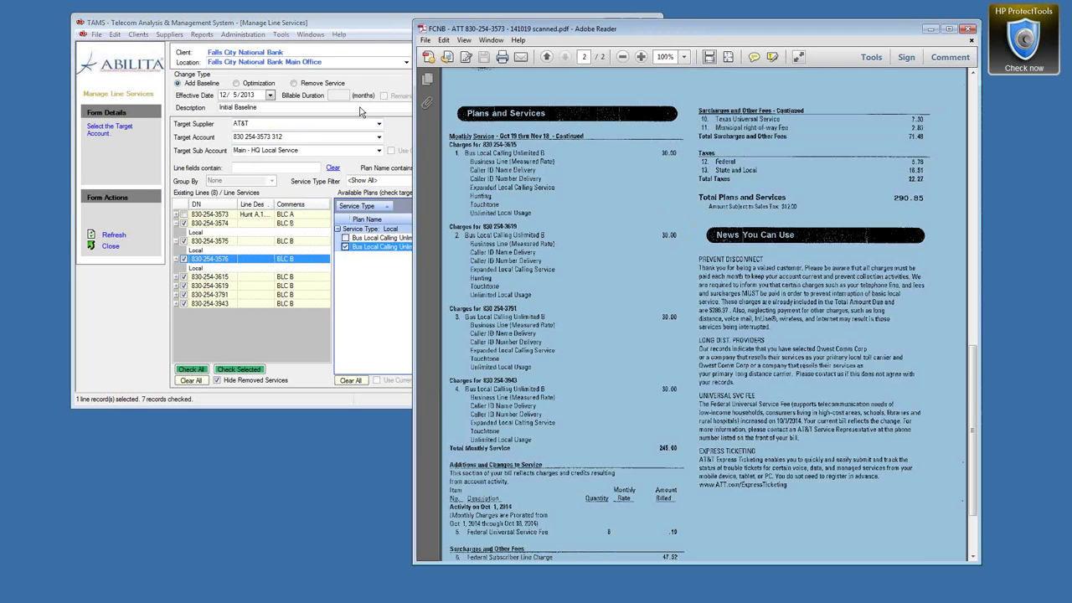
Step: Review page 1 of the scanned bill: the $290.85 total and the $35.00/$30.00 line charges
left_click(384, 22)
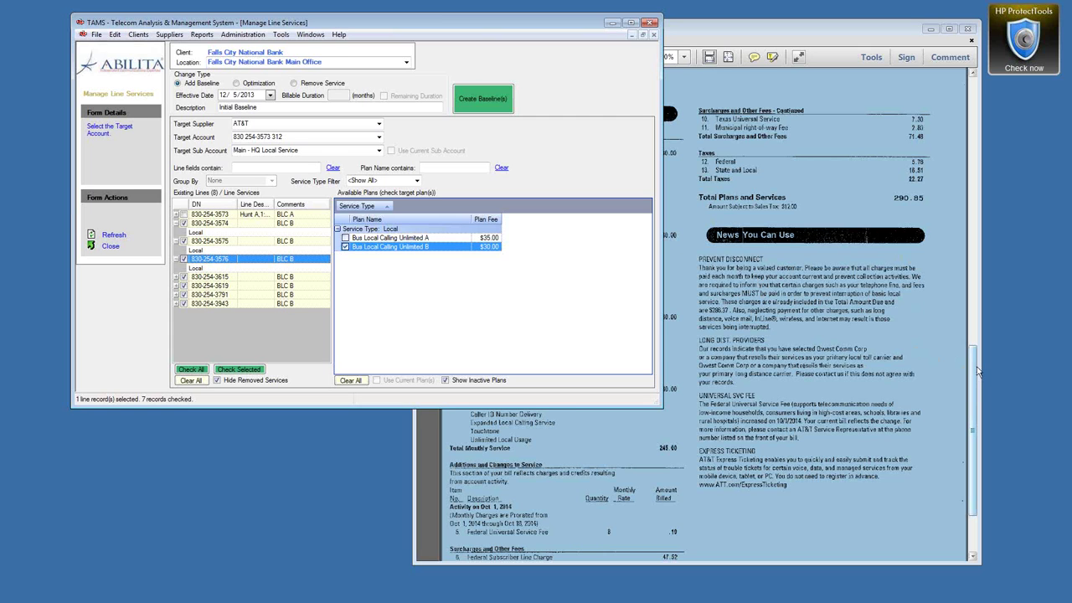
mouse_move(972, 369)
left_mouse_down()
mouse_move(976, 339)
mouse_move(970, 378)
left_mouse_up()
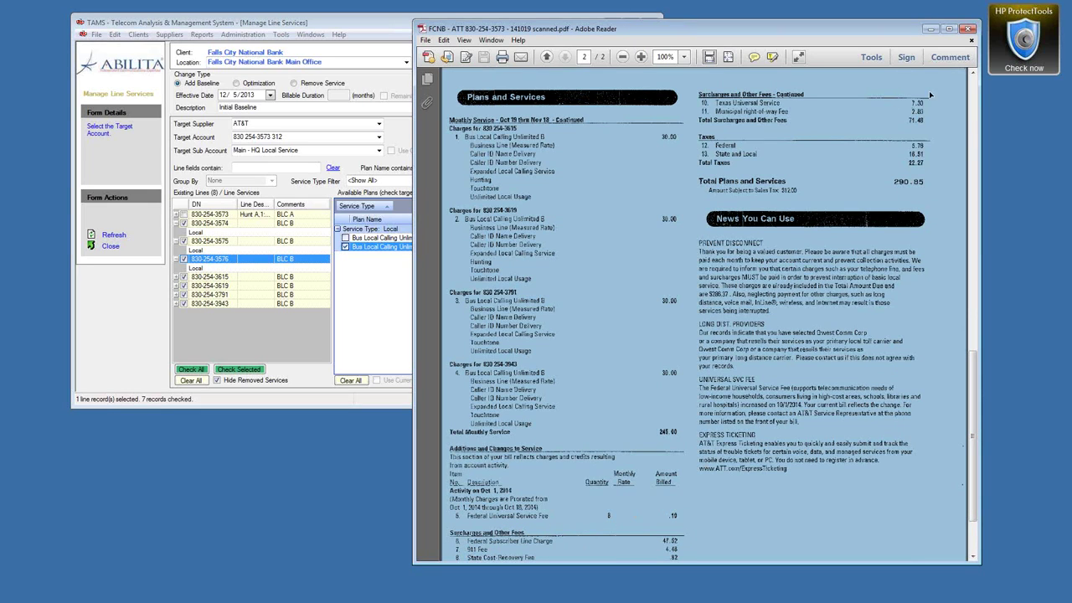
left_click(974, 72)
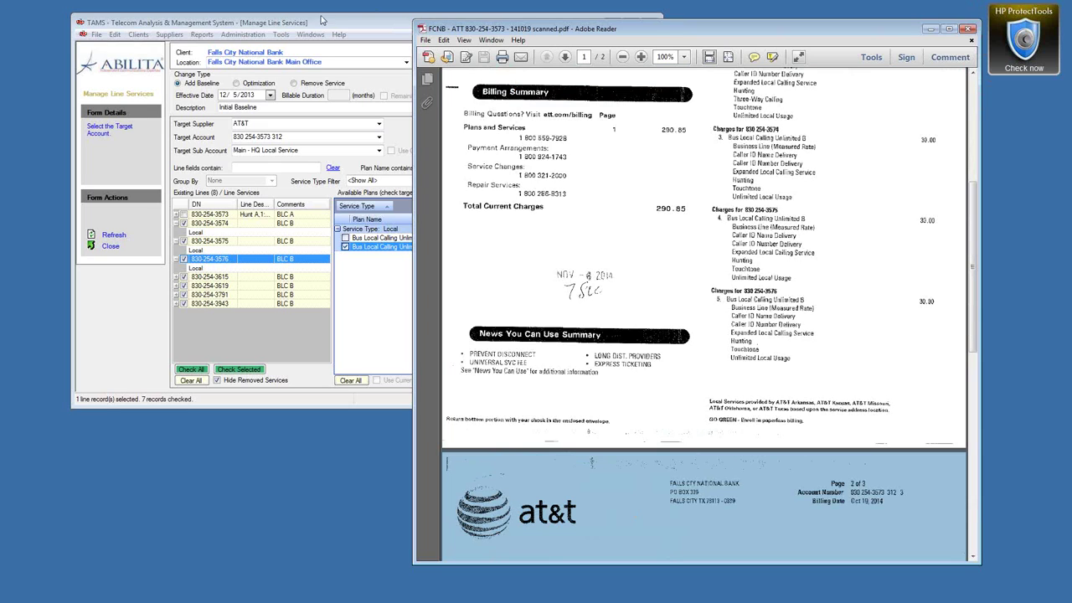
left_click(317, 23)
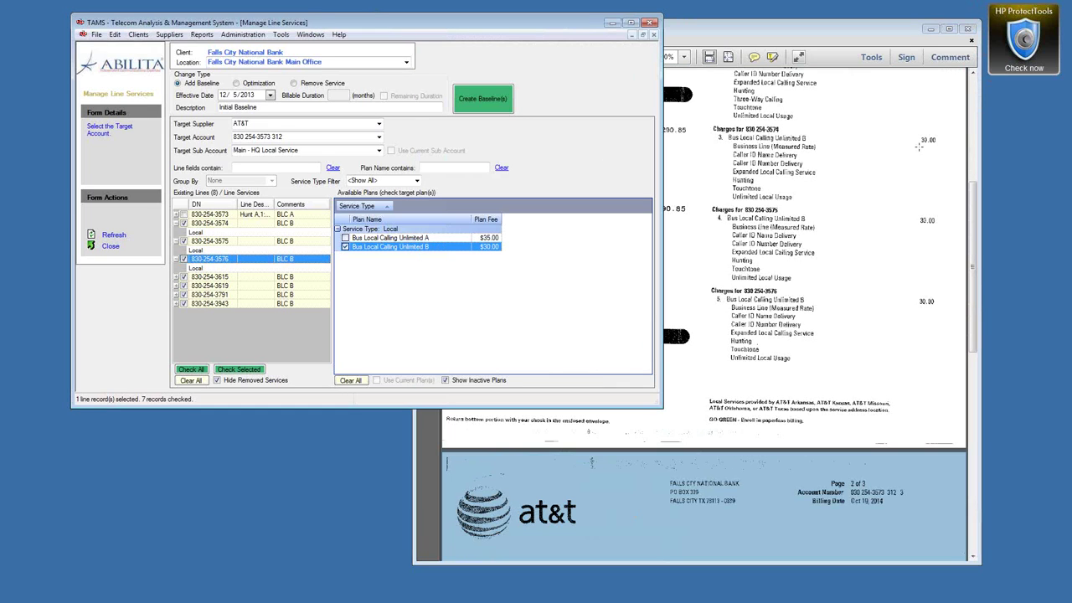
left_click(976, 173)
left_click_drag(976, 173, 976, 88)
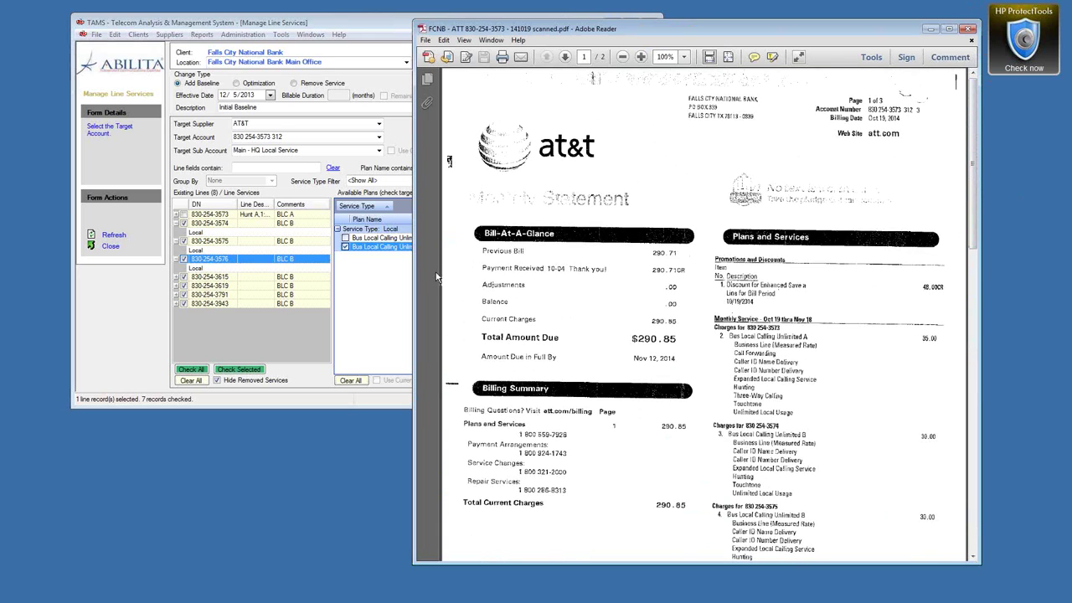
left_click(399, 20)
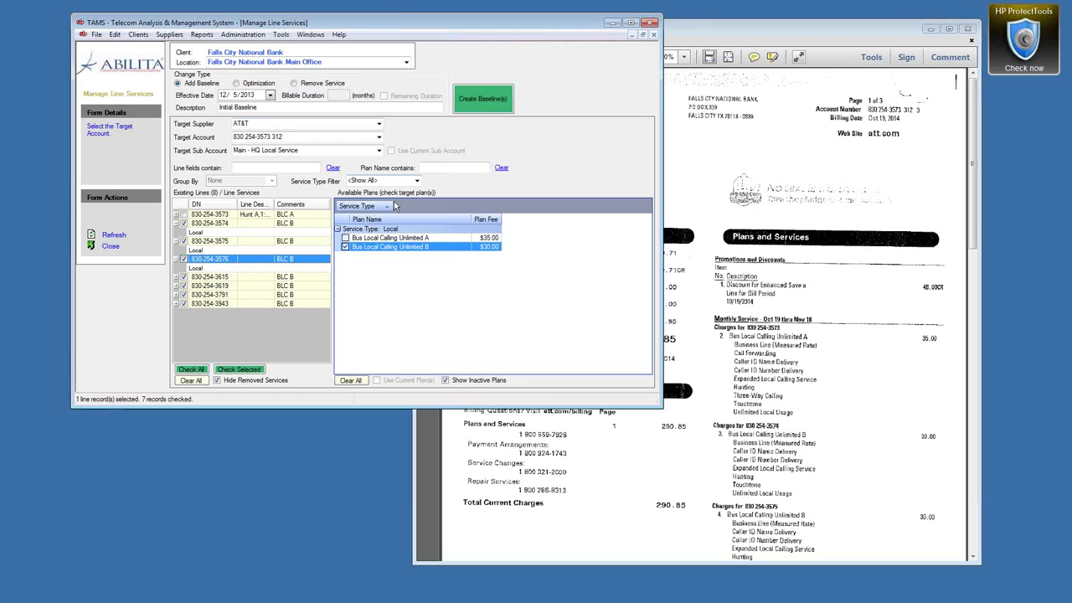
Step: Uncheck all lines and view the Bus Local Calling Unlimited B plan details
right_click(375, 252)
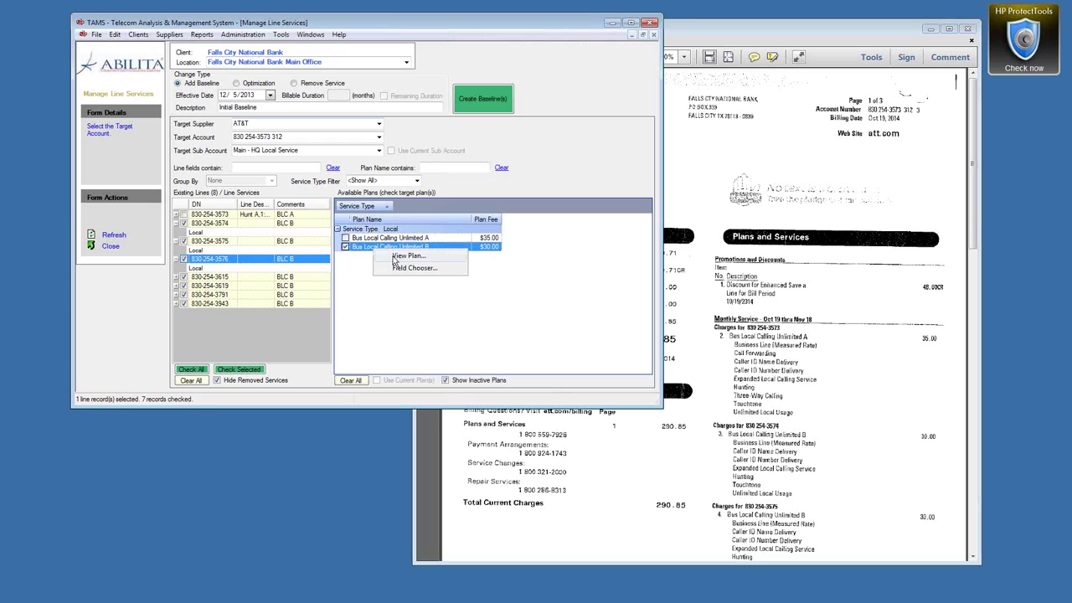
left_click(198, 384)
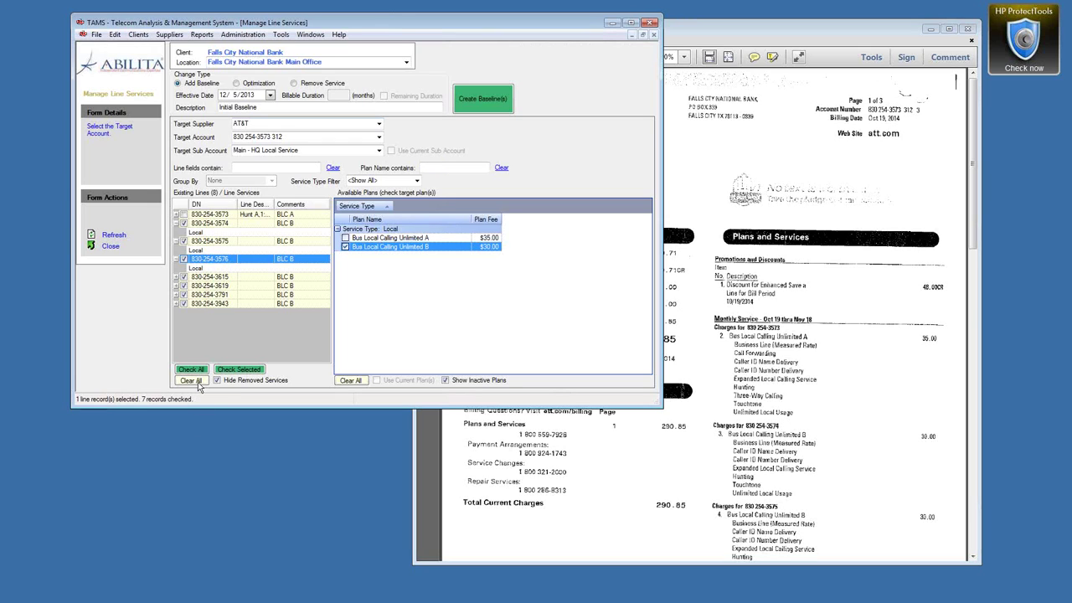
right_click(376, 253)
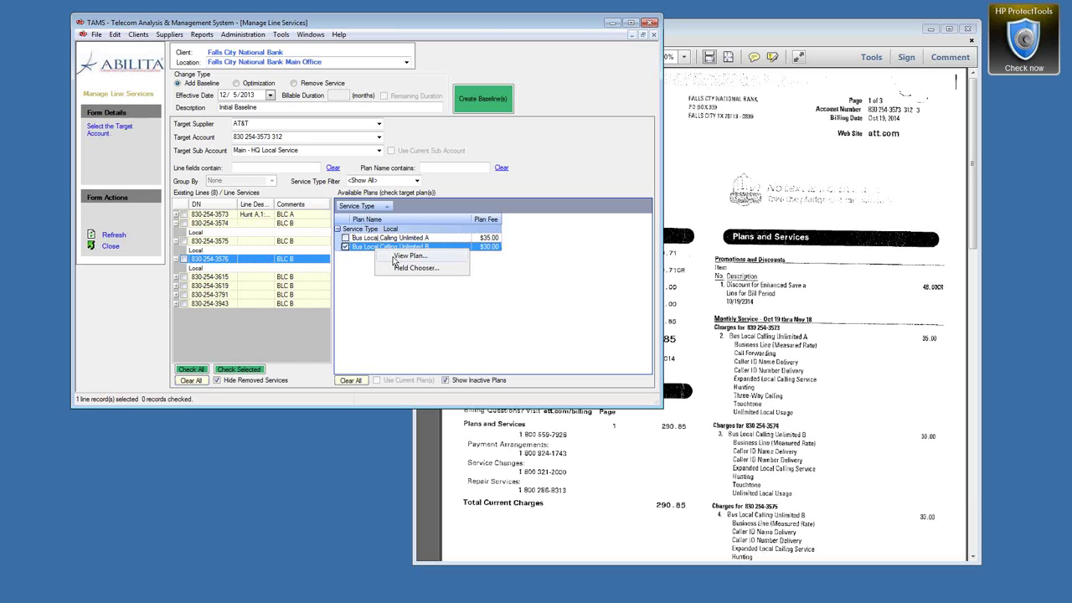
left_click(395, 262)
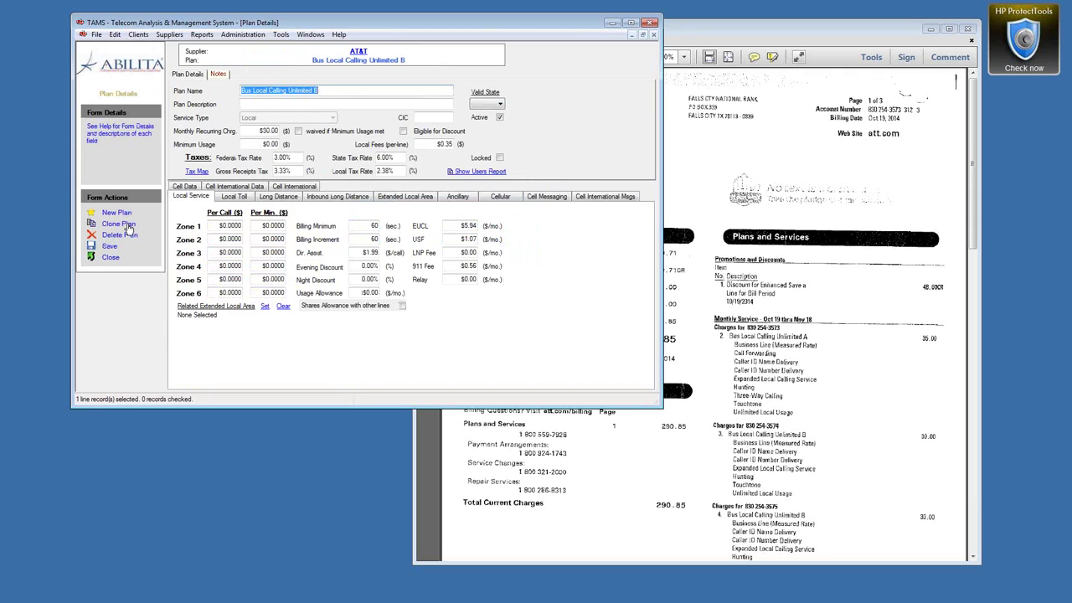
Step: Clone the Unlimited B plan and rename the copy 'Discount for Enhanced Save a line'
left_click(129, 227)
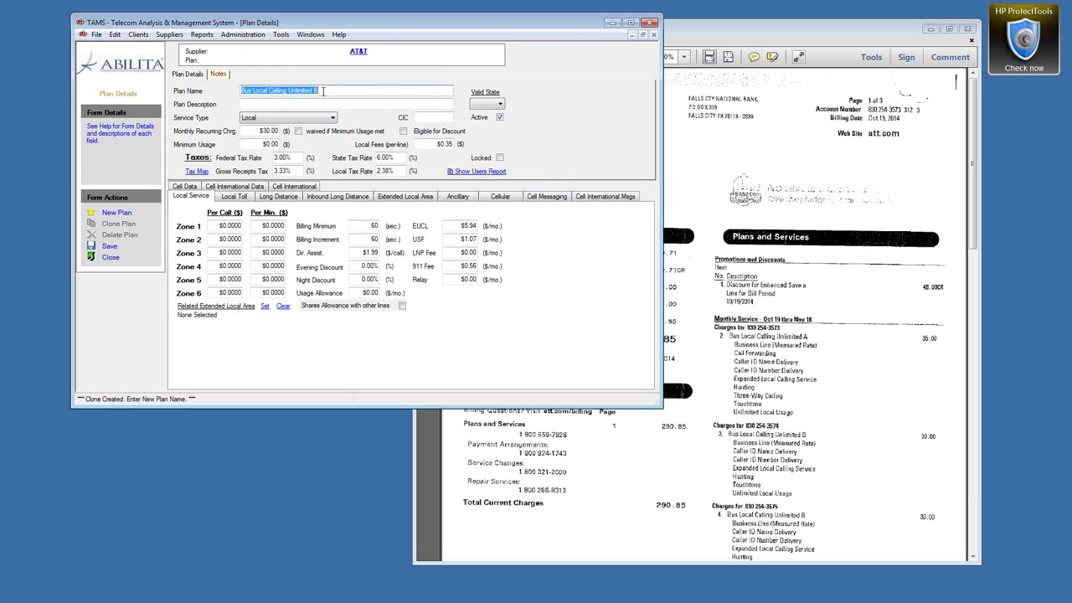
left_click_drag(326, 88, 232, 93)
type("Disco")
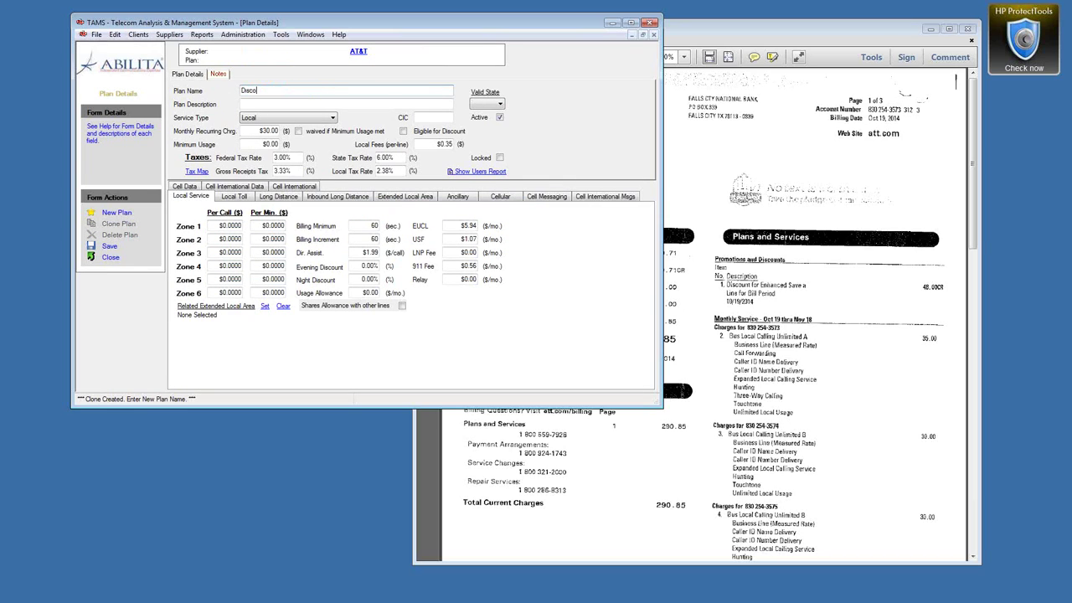
type("unt for Enhanced Save a line")
left_click(277, 130)
Step: Set the clone's monthly charge to -6, local fees to 0, service type Ancillary Features
key("BackSpace")
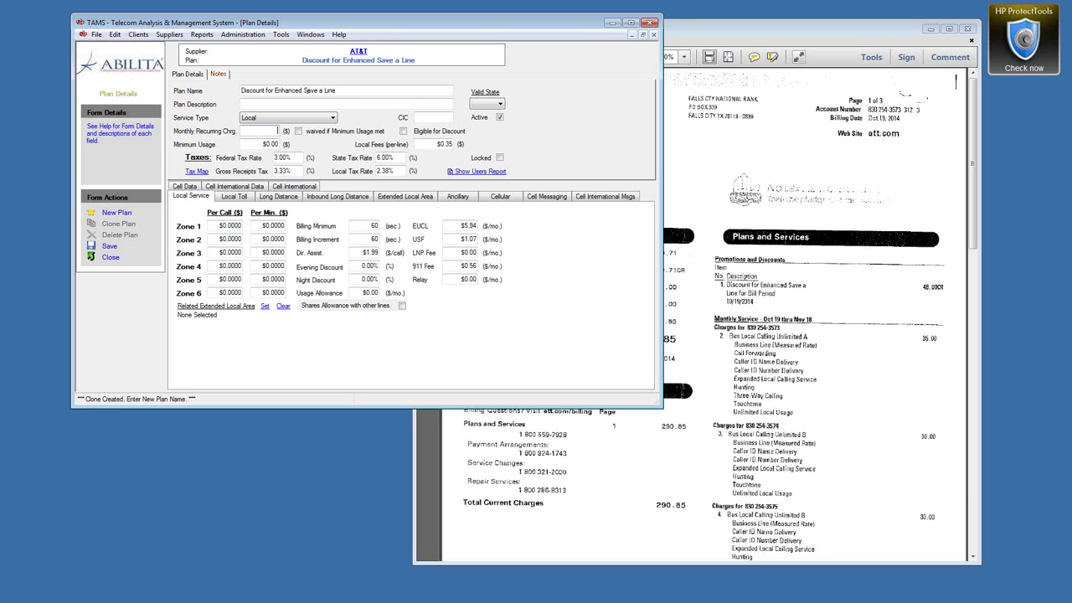
type("-6")
left_click(439, 145)
type("0")
left_click(457, 226)
left_click(332, 120)
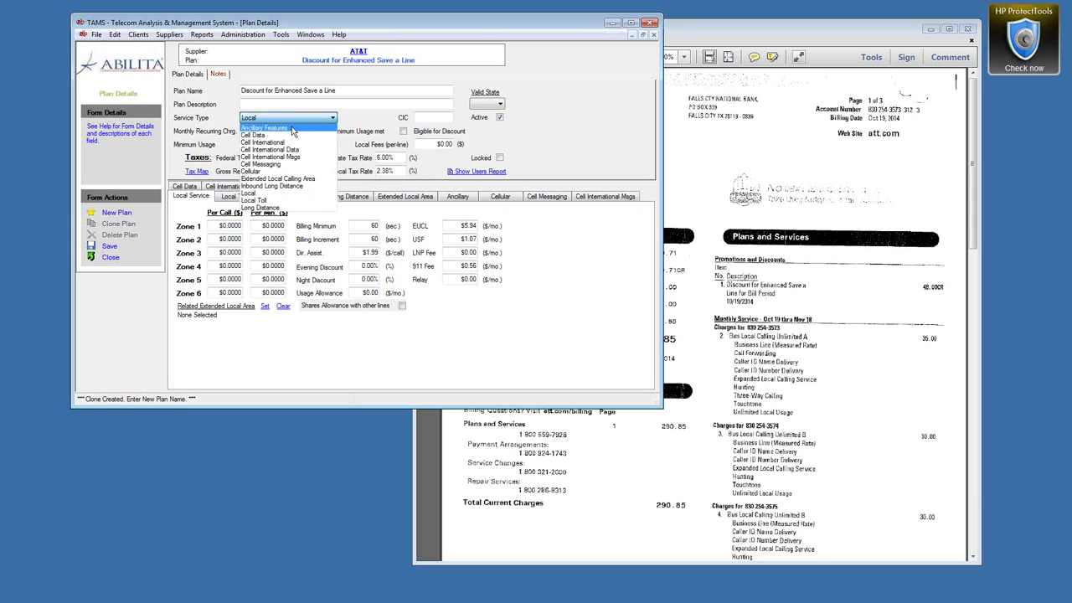
left_click(292, 129)
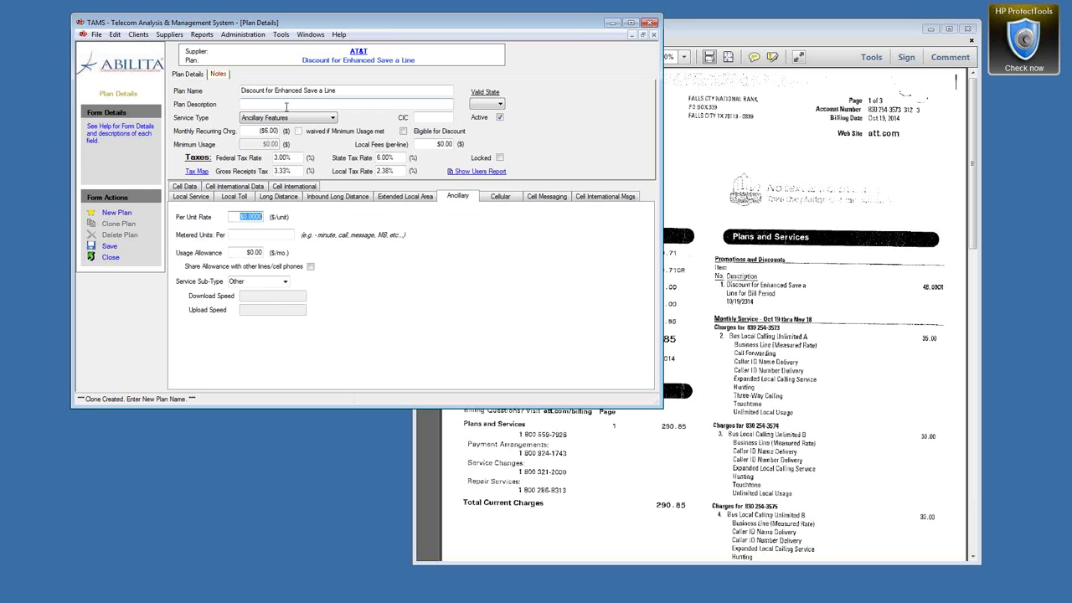
Step: Replace the plan notes with the pasted fee and tax notes, minus the Local Fees lines
left_click(221, 74)
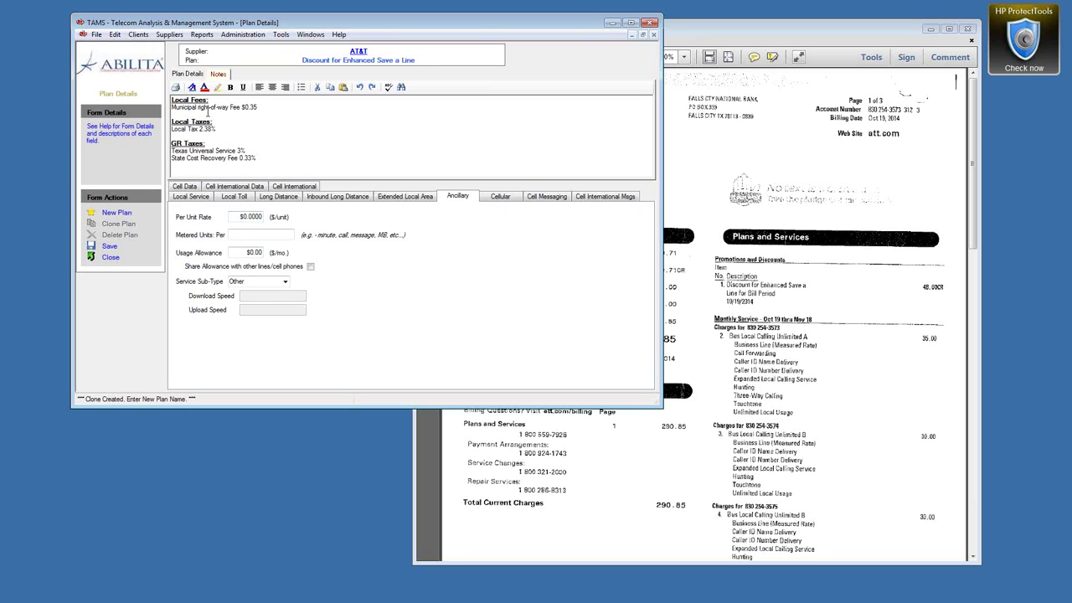
left_click_drag(263, 159, 172, 99)
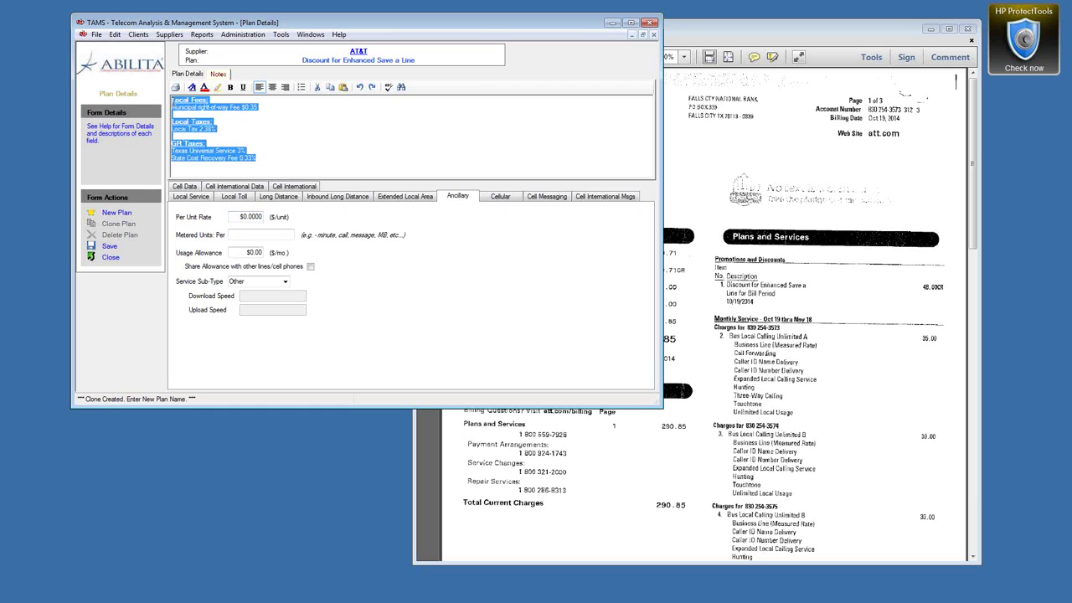
key("ctrl+x")
left_click(188, 73)
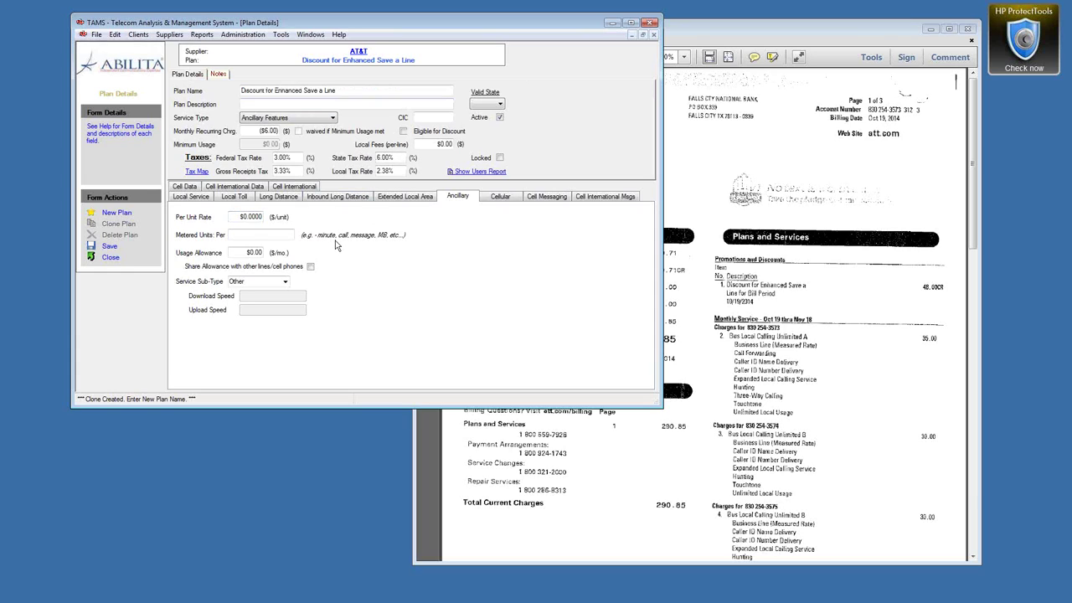
left_click(218, 73)
left_click(221, 114)
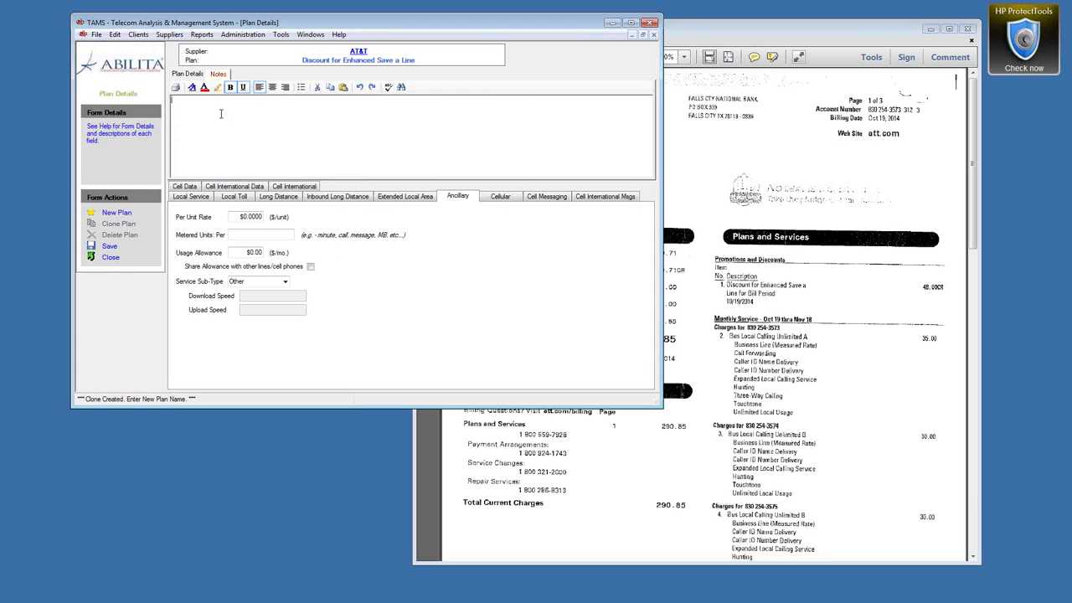
key("ctrl+v")
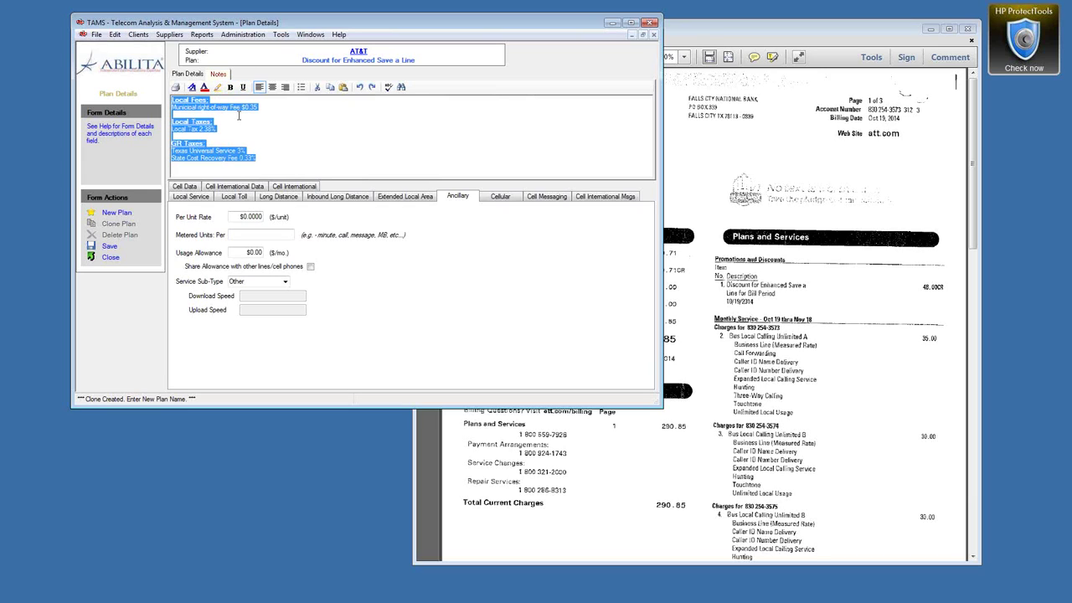
left_click_drag(268, 107, 171, 99)
key("Delete")
key("Delete")
key("Delete")
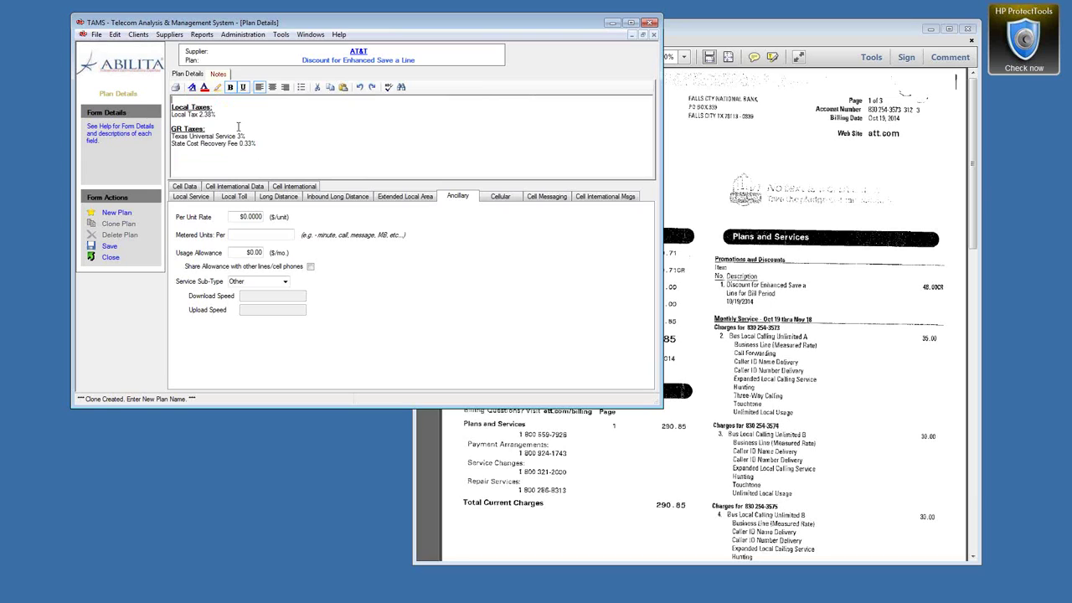
Step: Save the Discount for Enhanced Save a Line plan and close its form
left_click(187, 74)
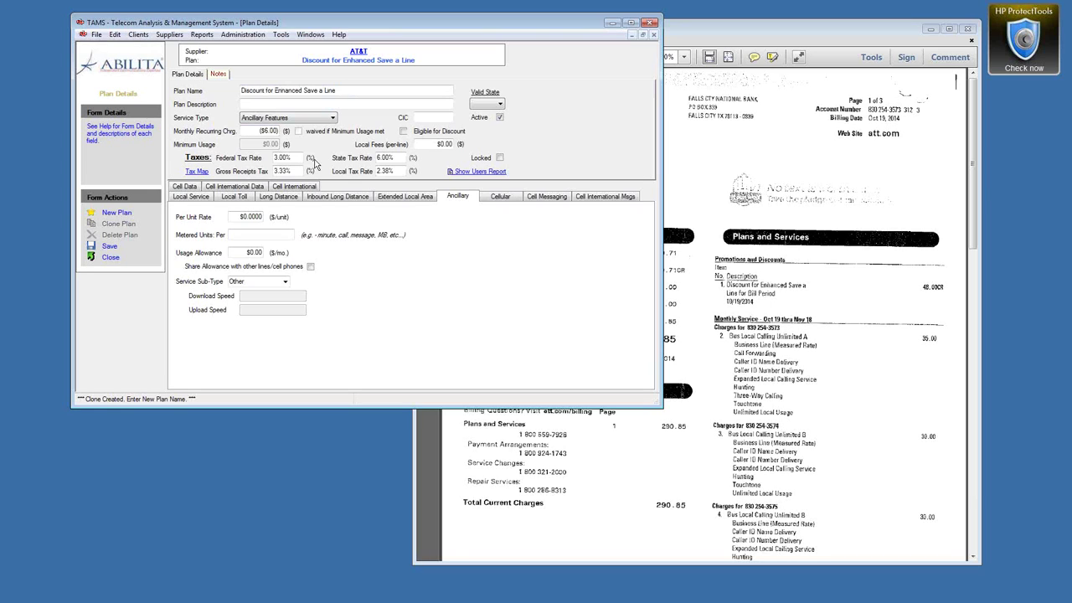
left_click(108, 247)
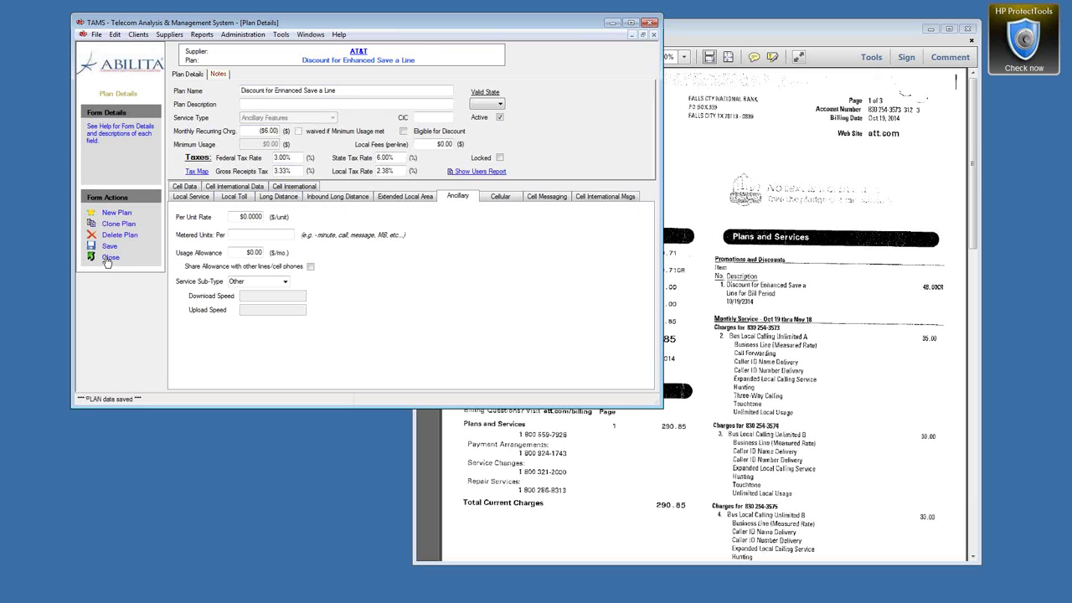
left_click(107, 260)
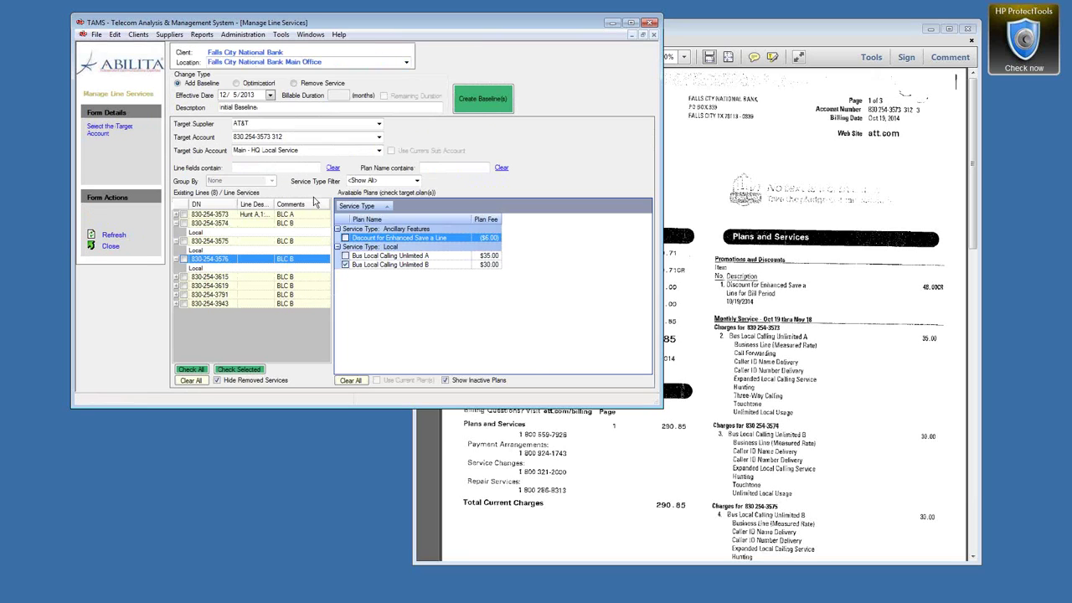
Step: Baseline the Discount for Enhanced Save a Line plan onto all eight lines
left_click(345, 266)
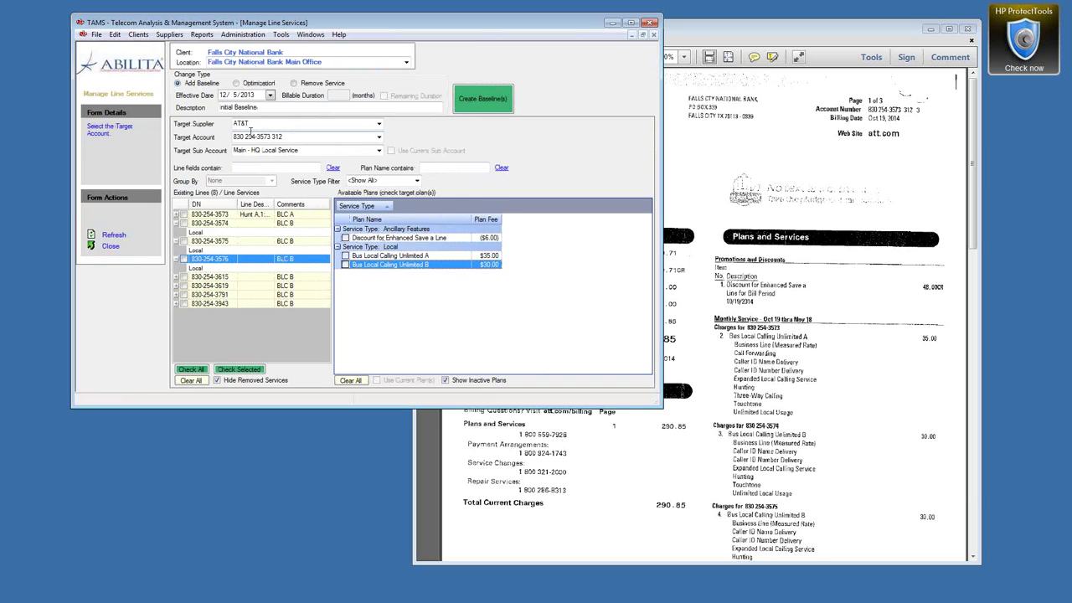
double_click(248, 124)
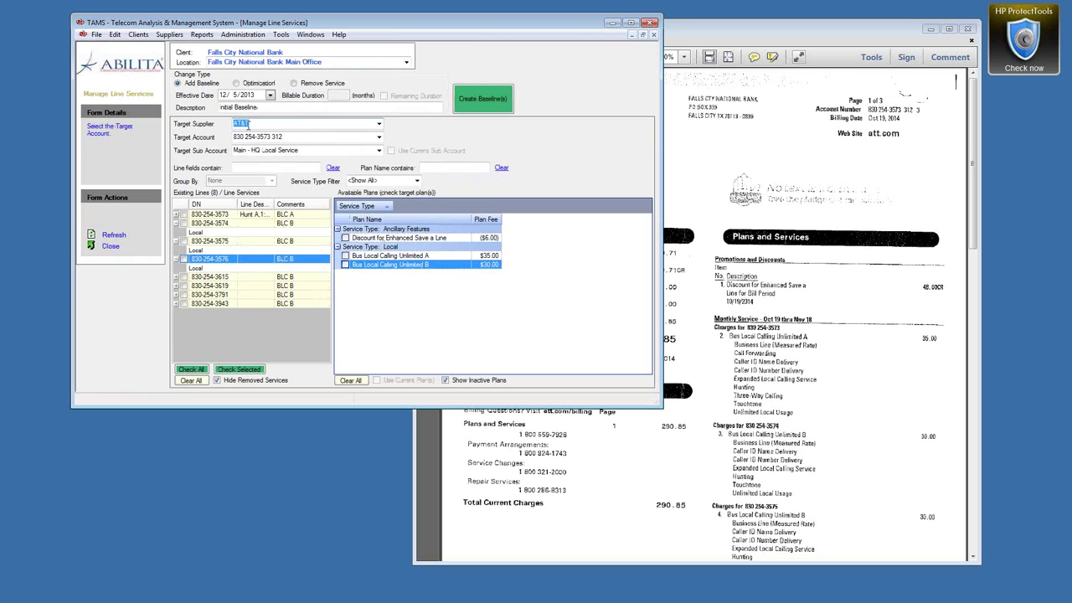
left_click(201, 371)
left_click(347, 239)
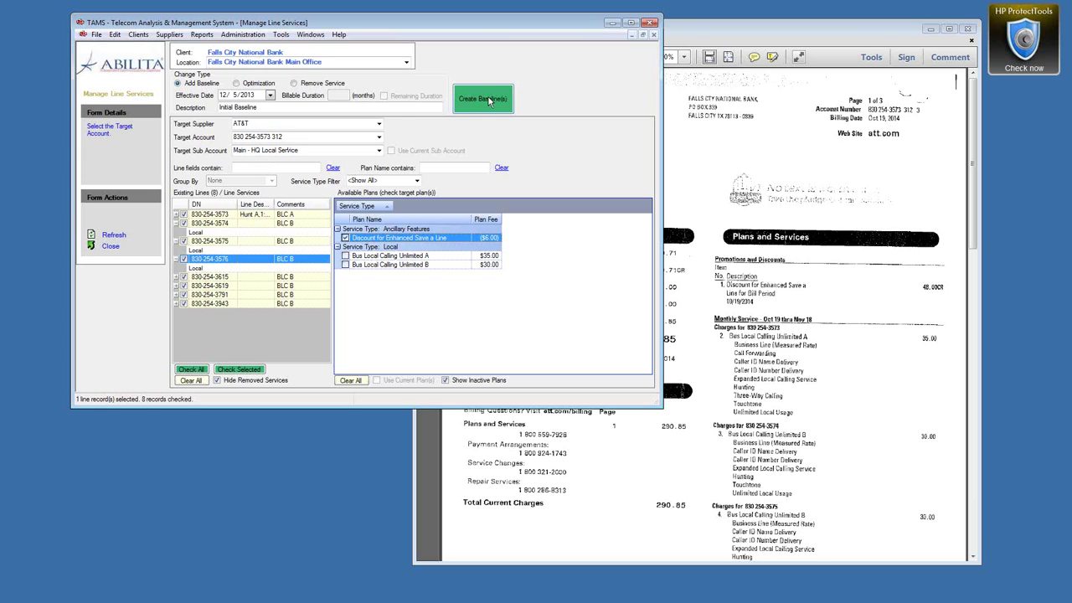
left_click(489, 101)
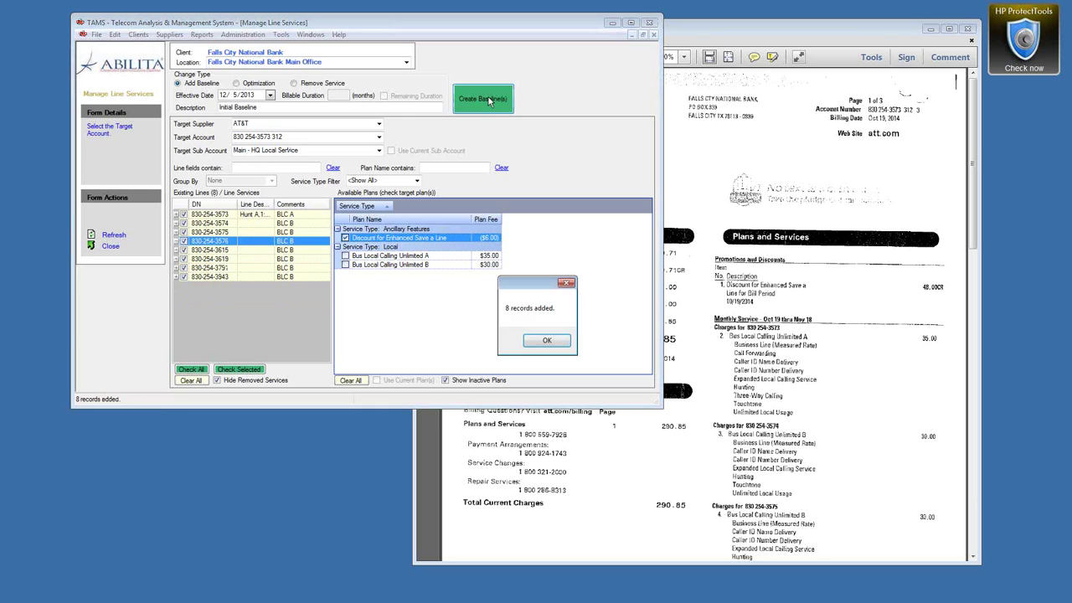
left_click(546, 345)
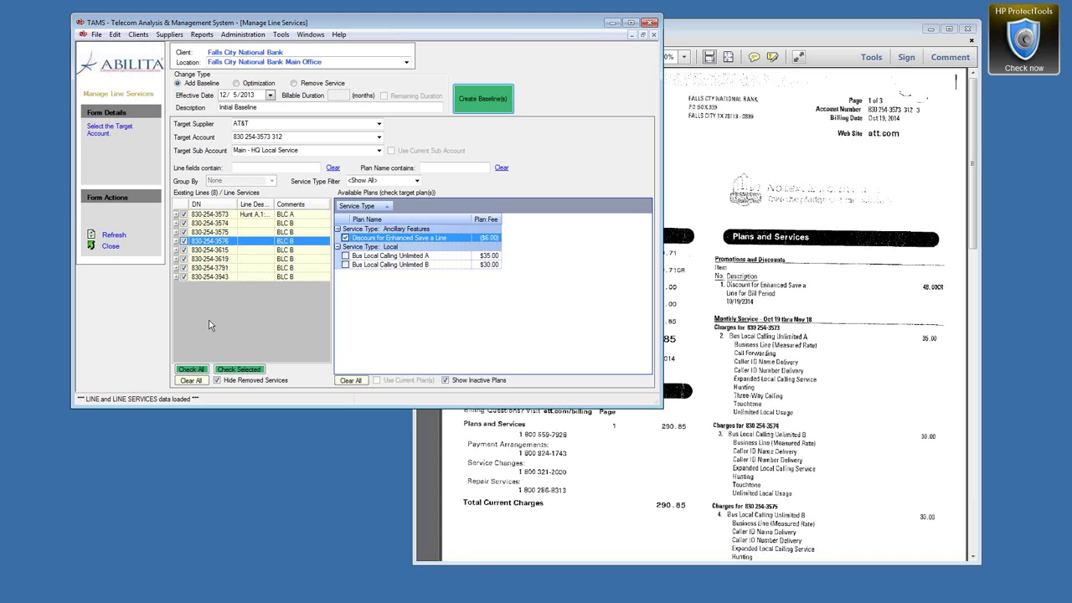
left_click(176, 215)
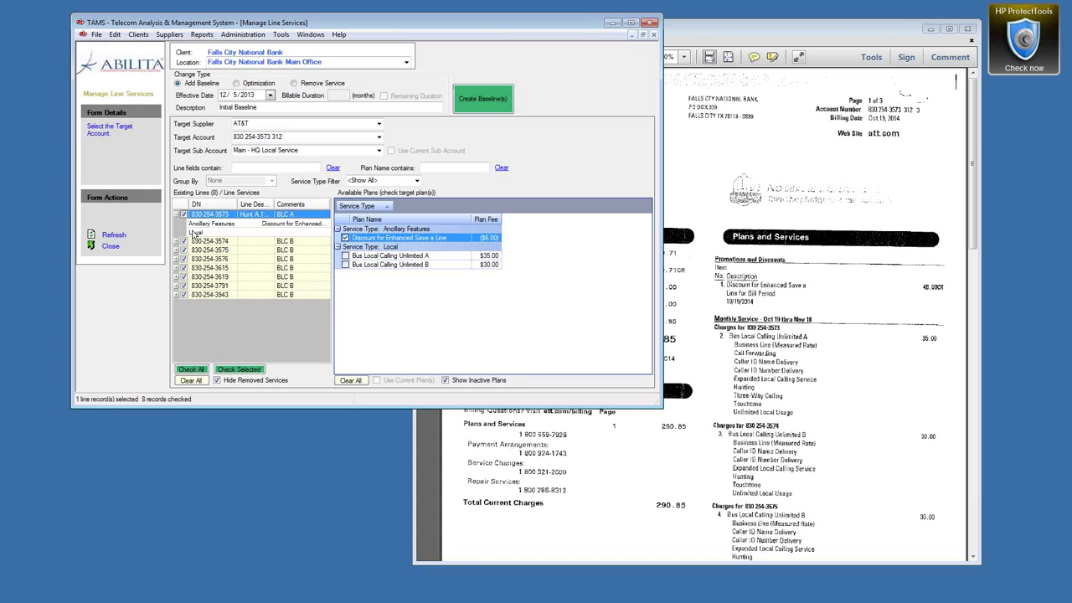
left_click(177, 242)
left_click(214, 252)
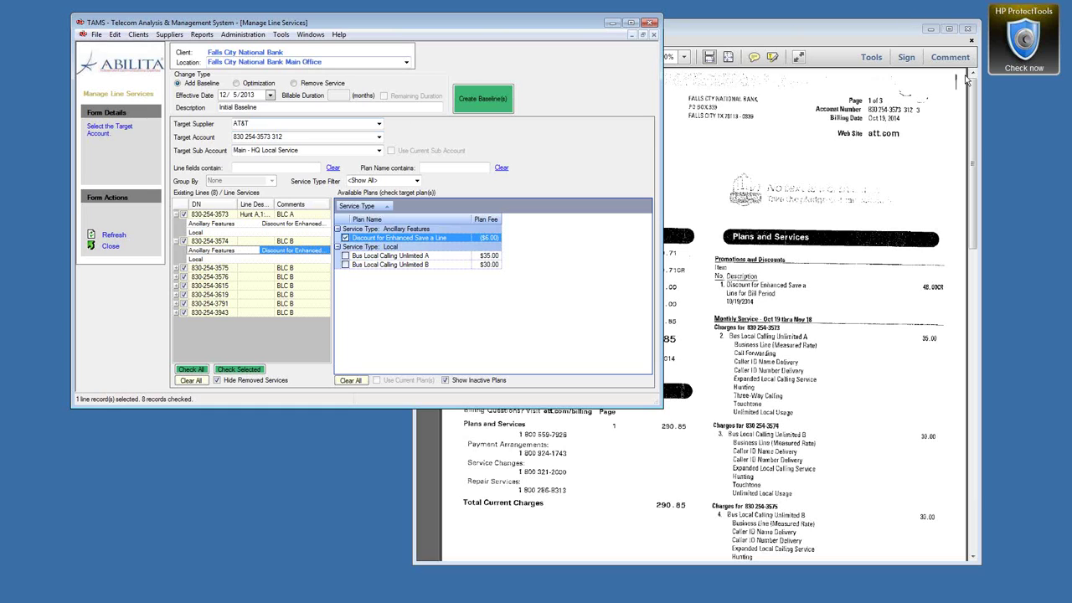
left_click(975, 99)
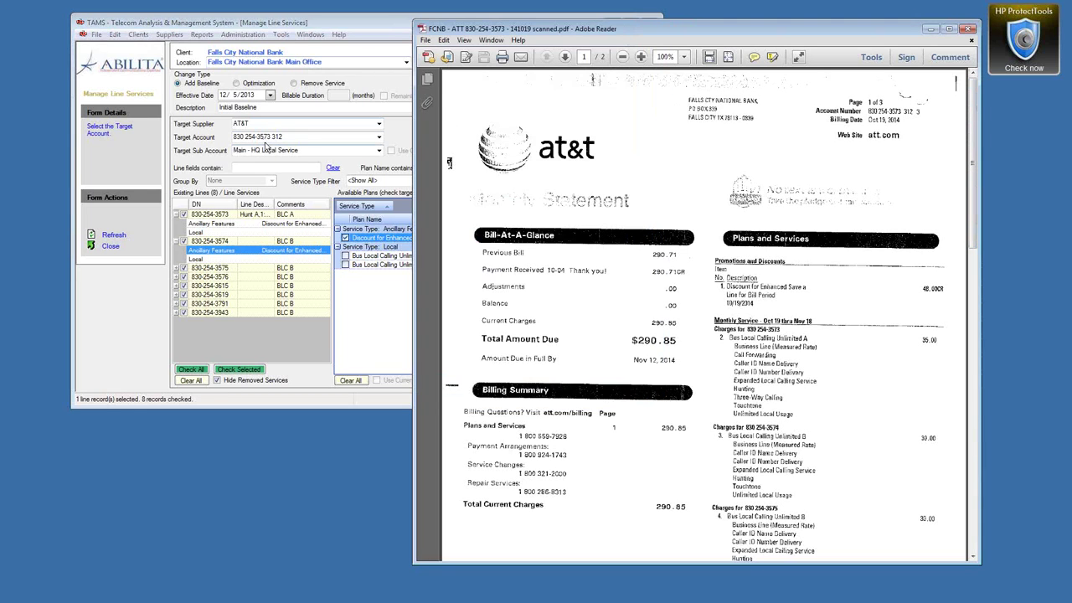
right_click(270, 137)
left_click(298, 144)
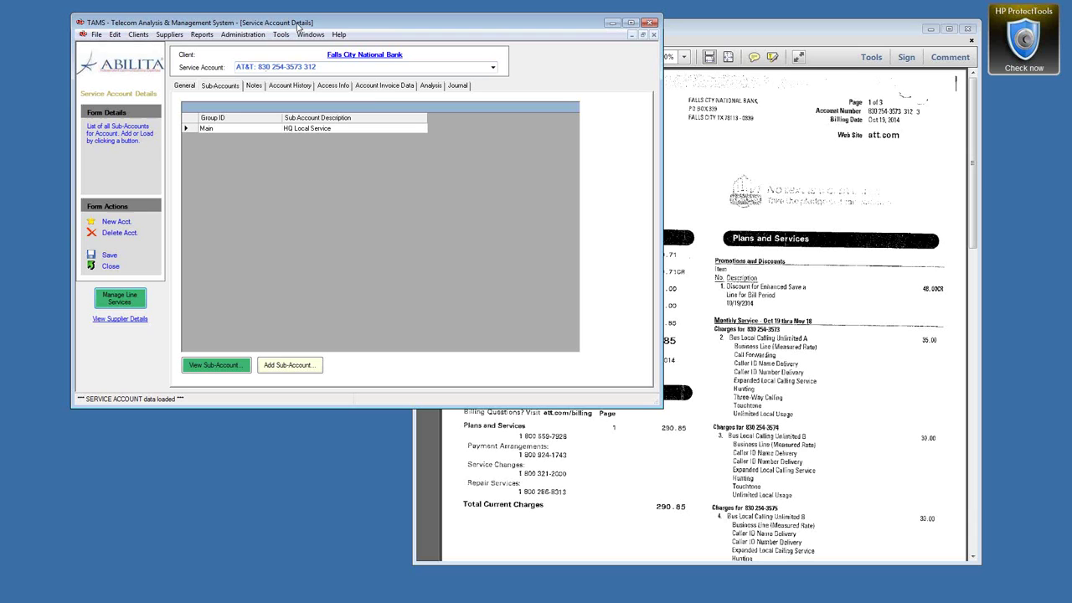
Step: Add a manual-entry billing cycle dated 10/19/2014 with a $290.85 total, matching the bill
left_click(385, 86)
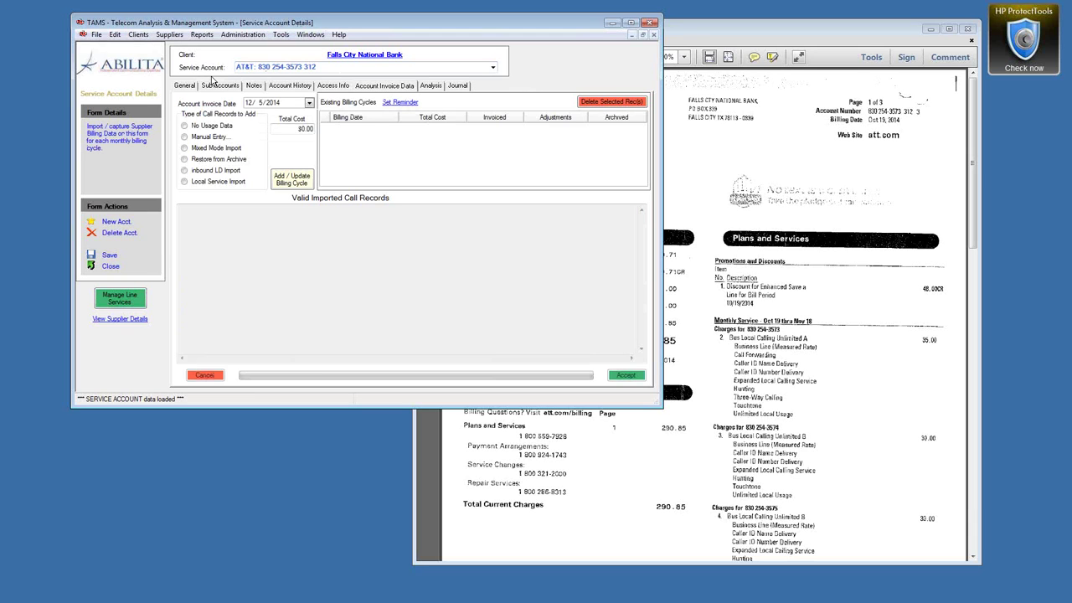
left_click_drag(768, 37, 794, 37)
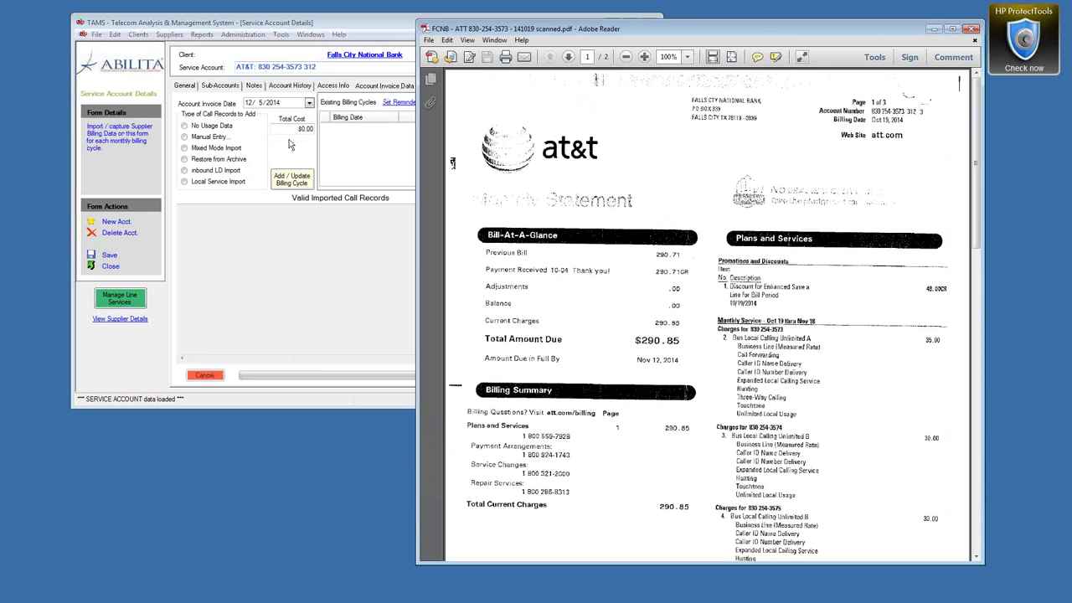
left_click_drag(905, 126, 868, 120)
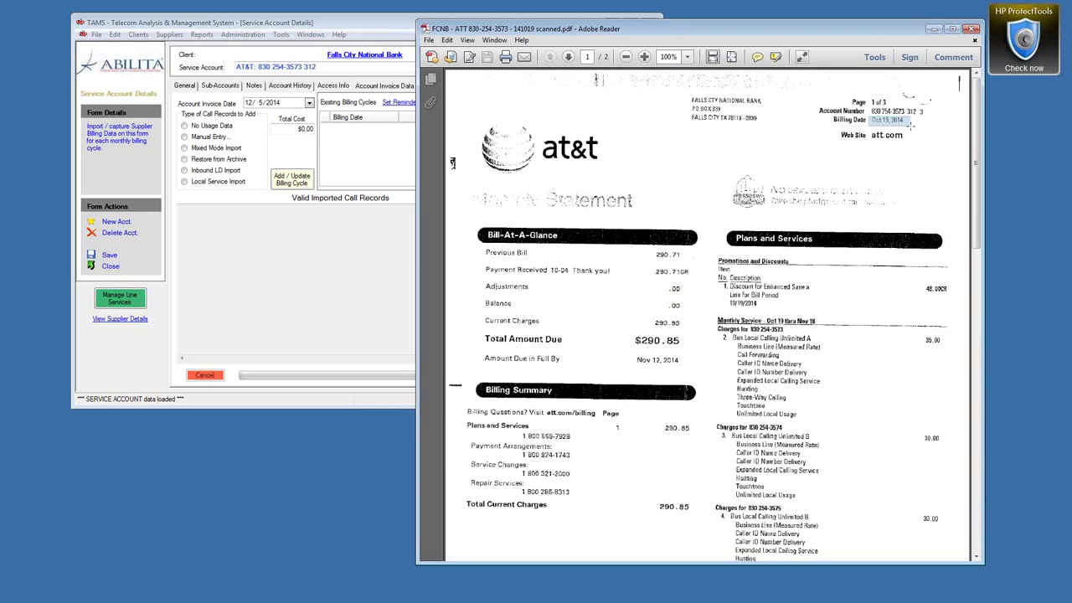
left_click(249, 103)
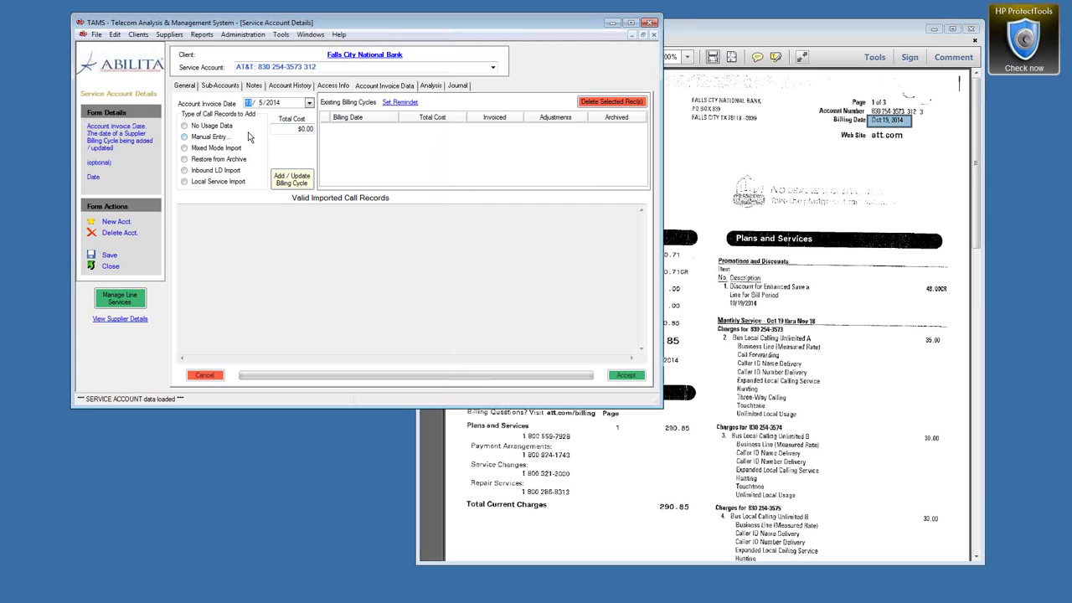
type("1019")
left_click(661, 486)
left_click_drag(661, 489, 700, 519)
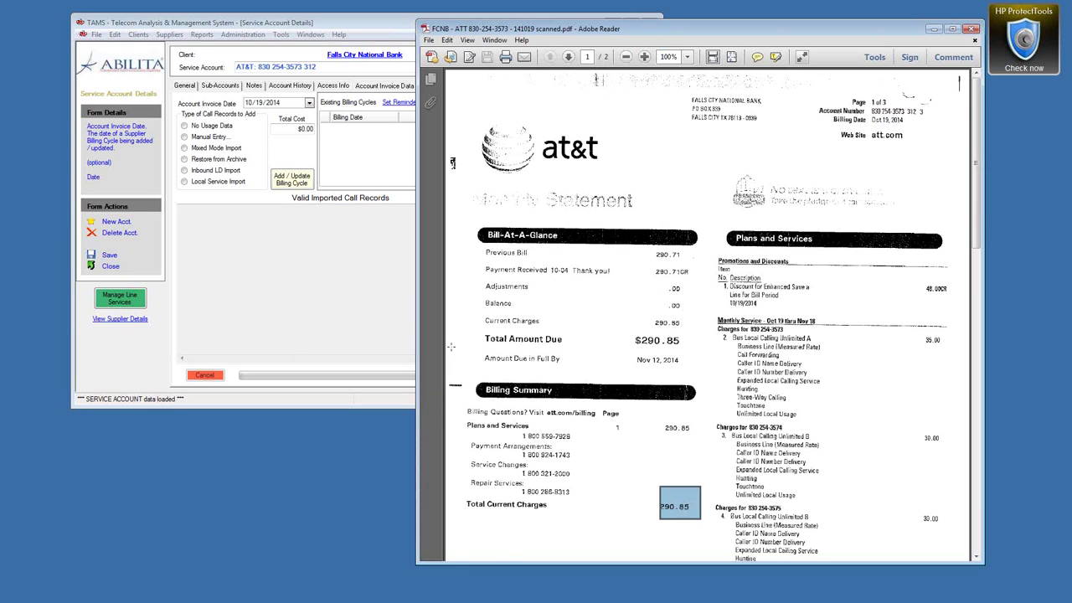
left_click(304, 129)
type("290.85")
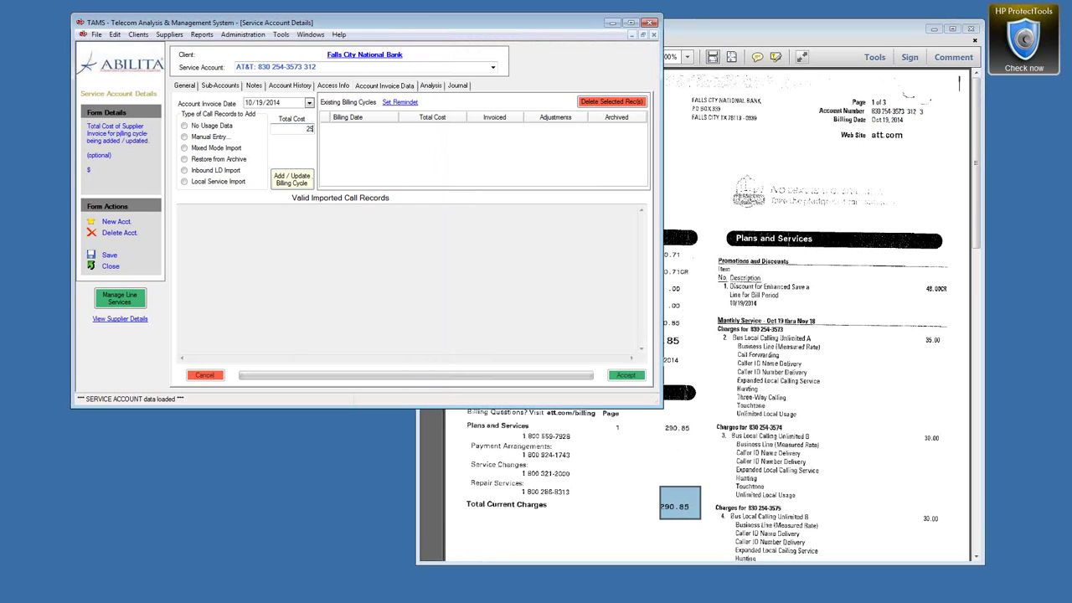
left_click(186, 137)
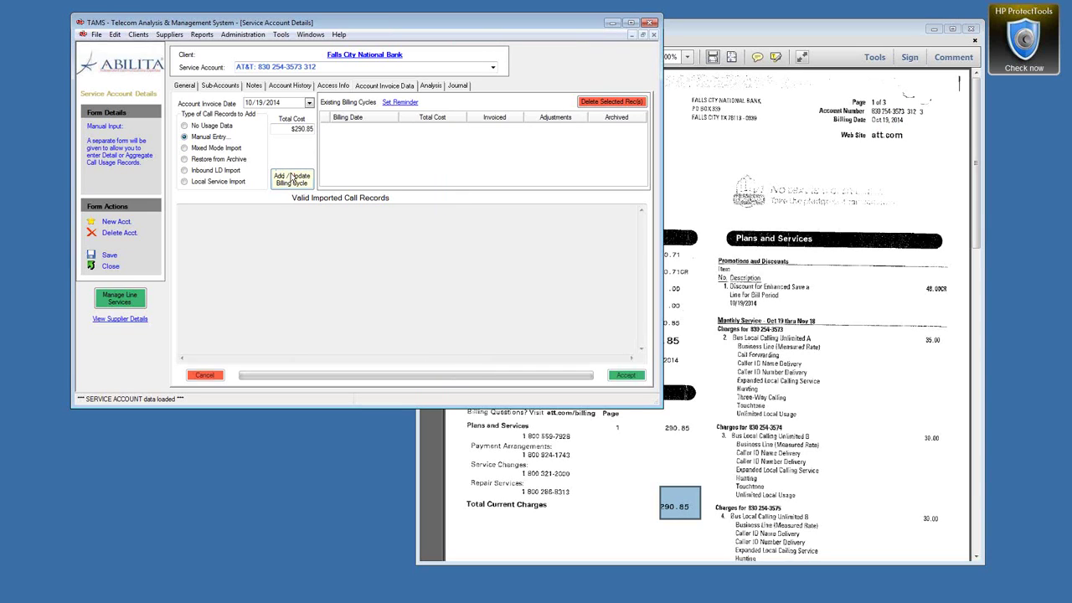
left_click(293, 181)
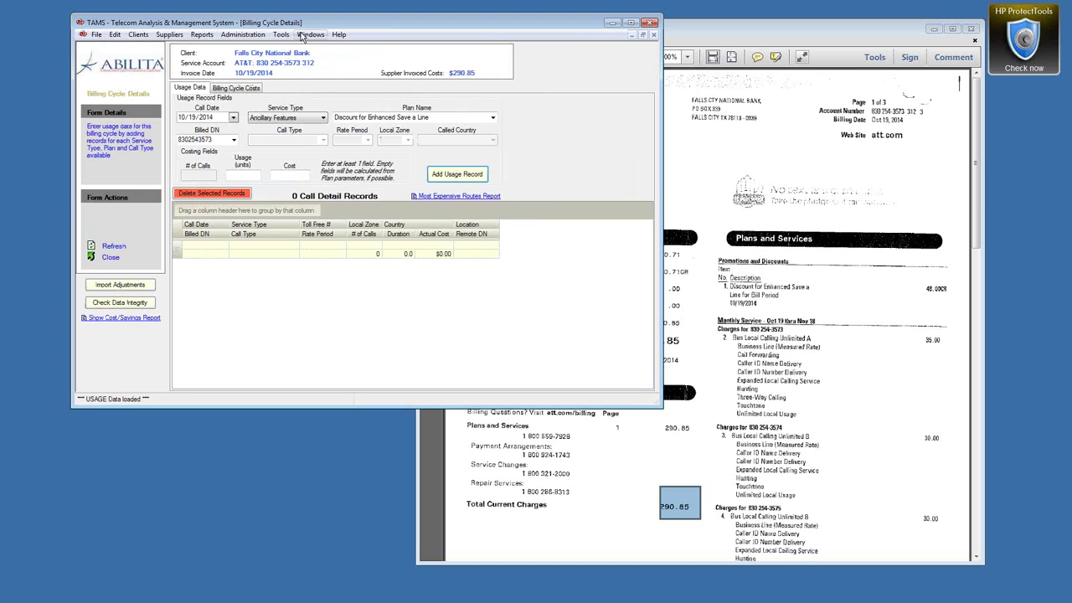
Step: Confirm the 10/19/2014 cycle is listed, then return to Billing Cycle Details beside bill page 2
left_click(309, 35)
left_click(345, 113)
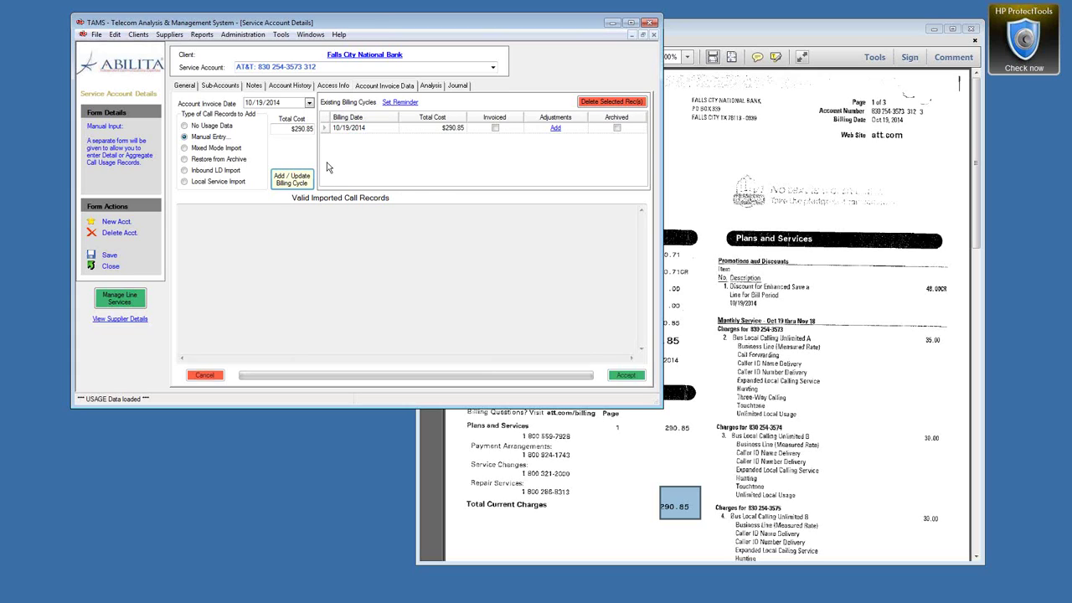
left_click(311, 35)
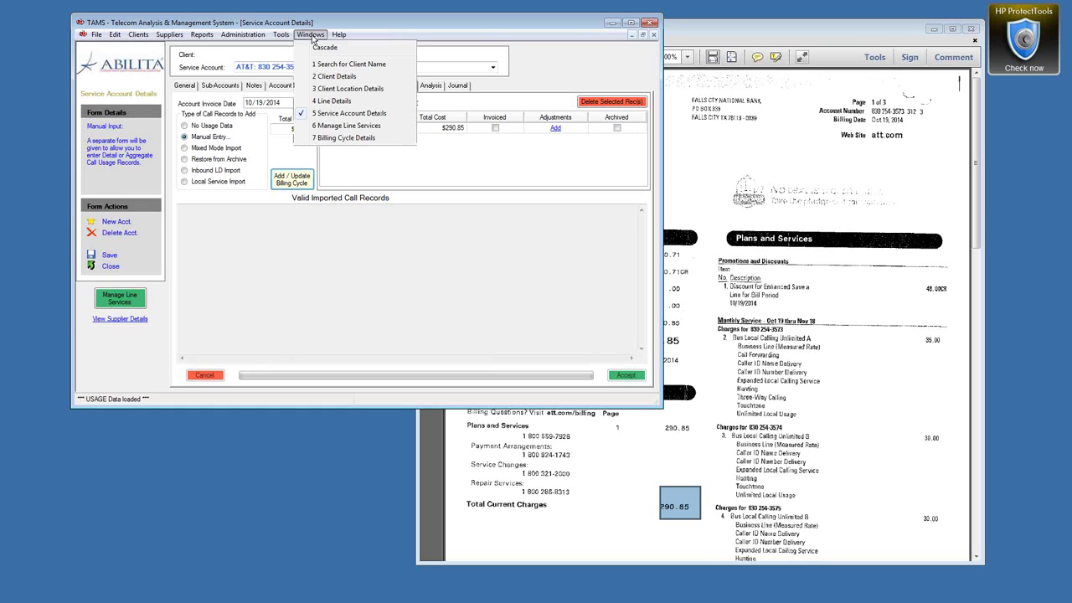
left_click(338, 138)
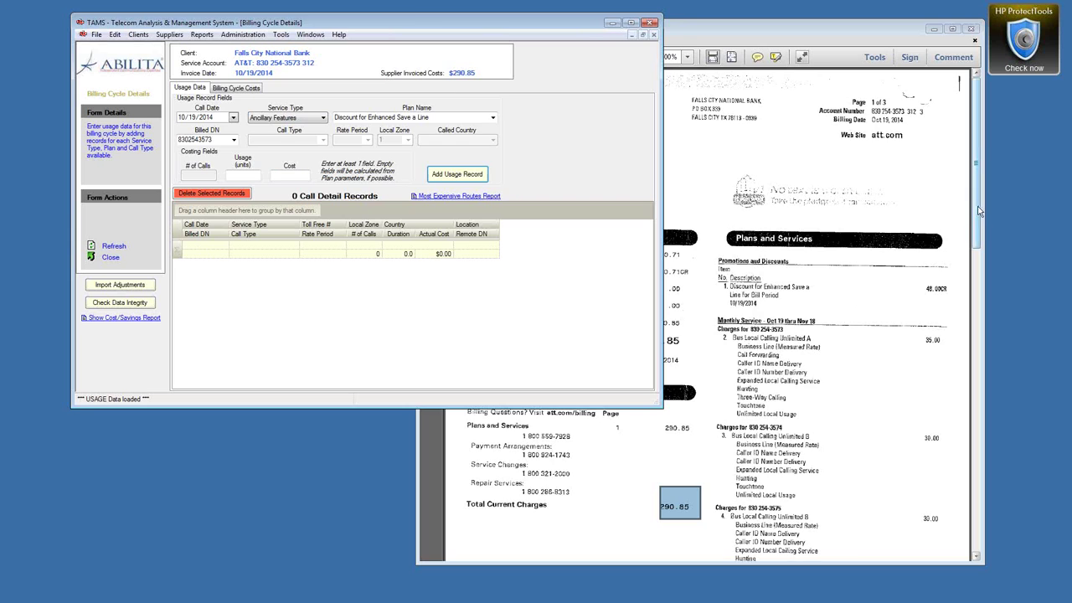
left_click_drag(977, 216, 970, 487)
scroll(972, 488, "up", 2)
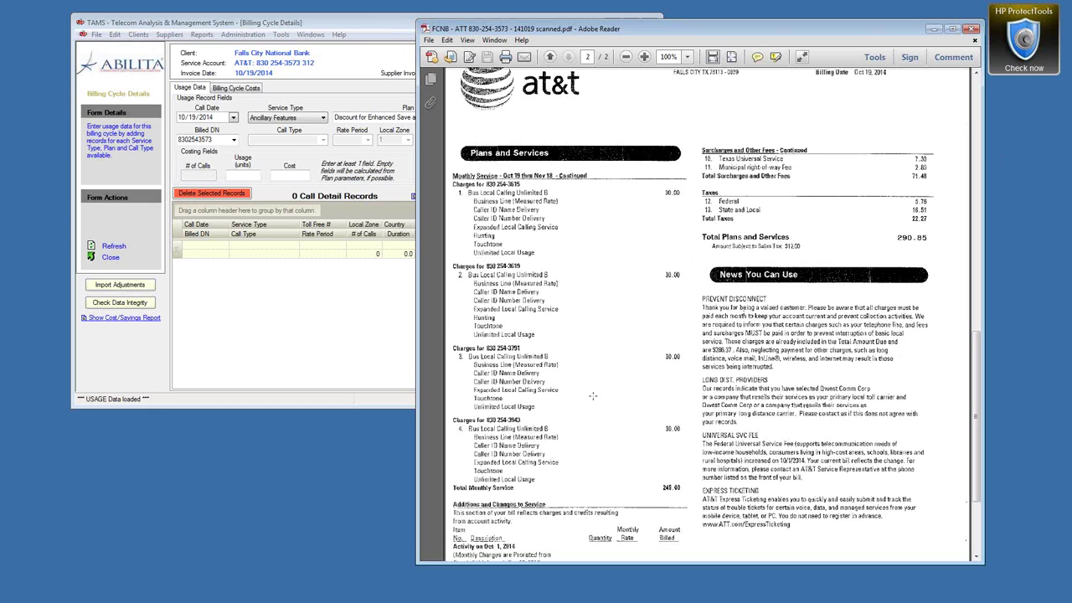
left_click(344, 25)
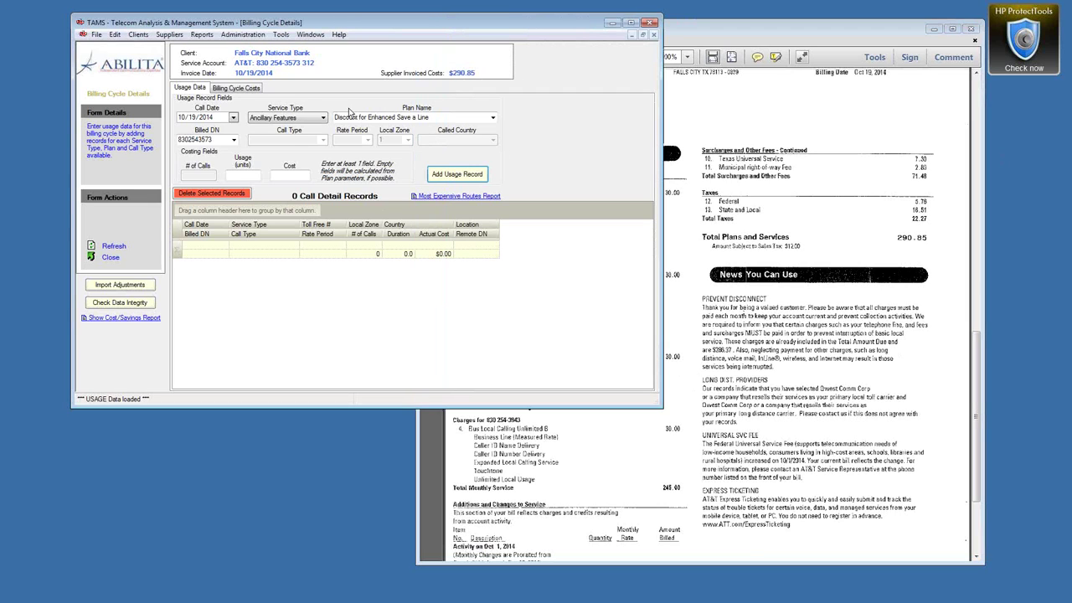
Step: Calculate the cycle's costs ($298.66 total, $38.30 taxes) and remove the SA Allow. Adjust. column
left_click(231, 88)
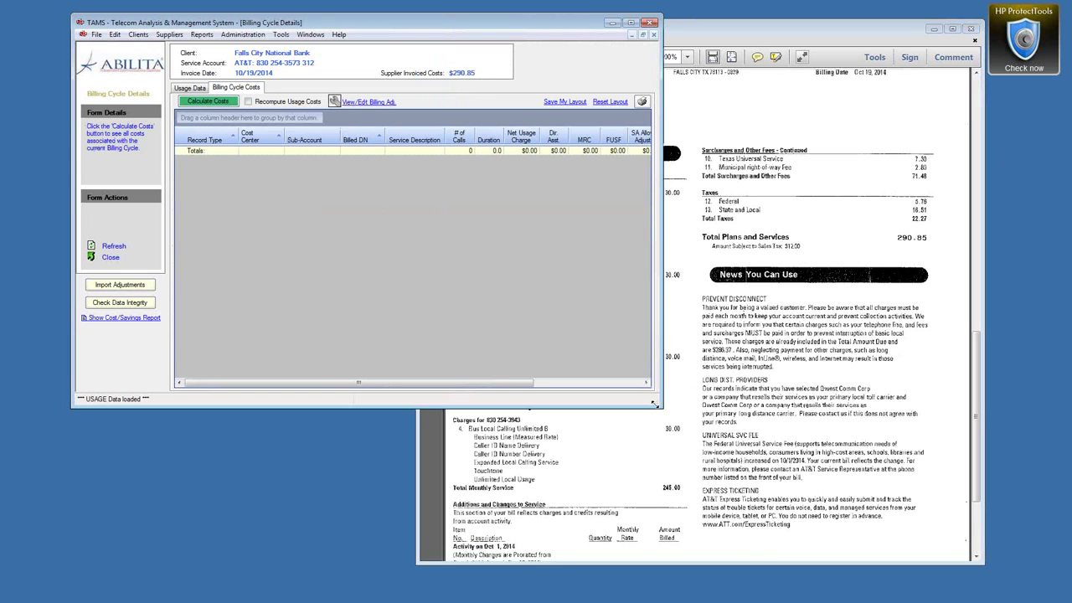
left_click_drag(655, 404, 979, 443)
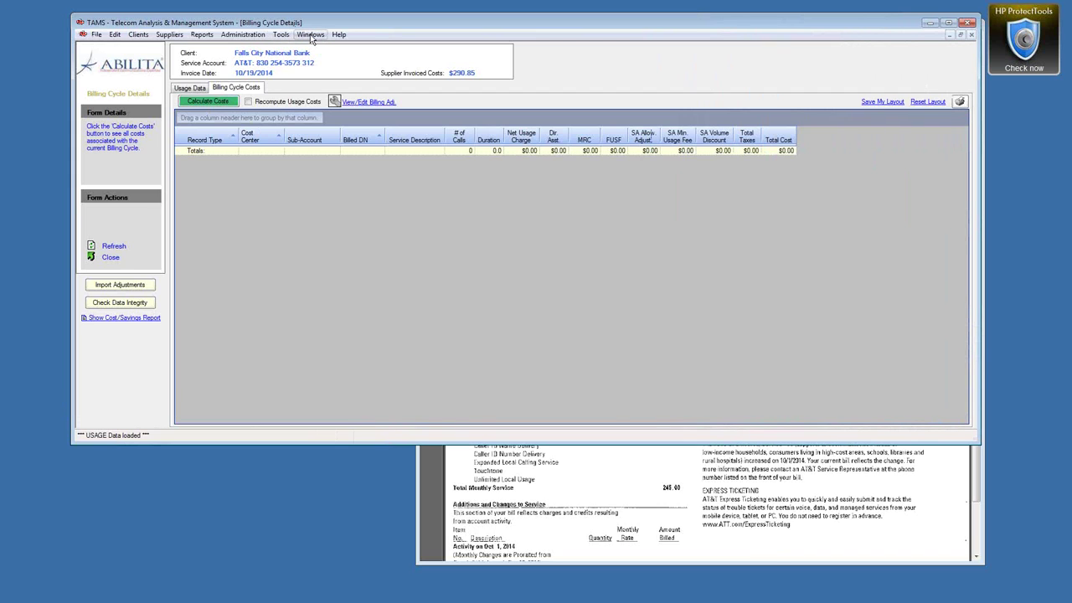
left_click(209, 102)
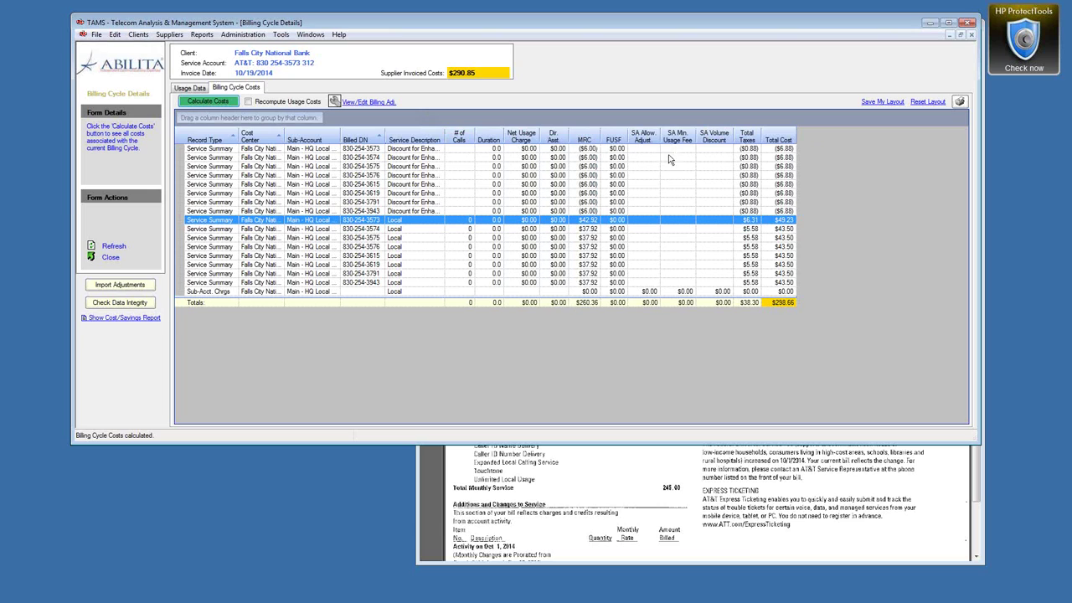
left_click_drag(643, 138, 675, 72)
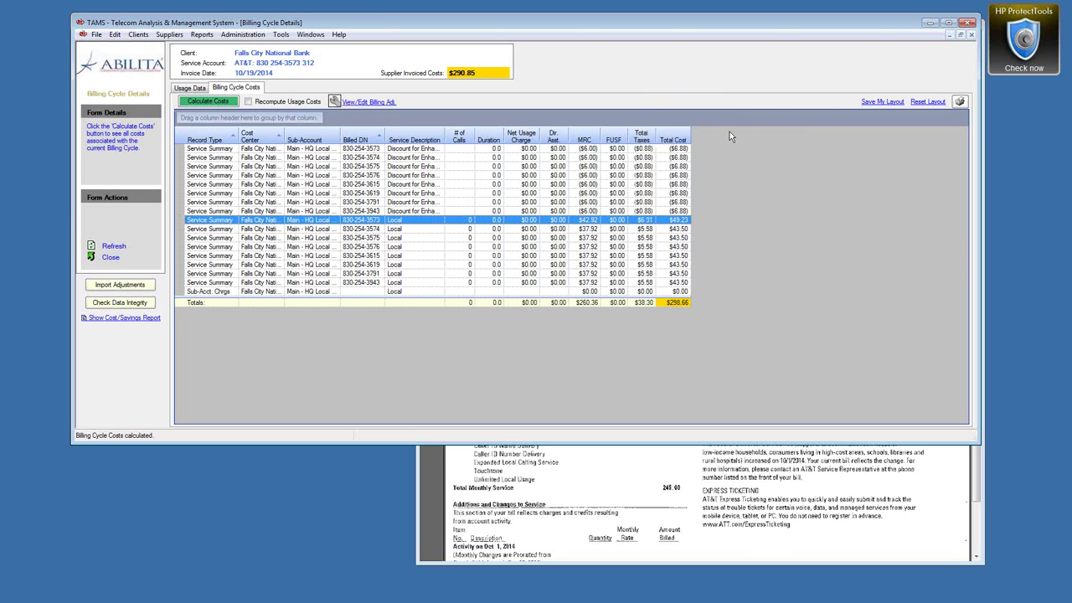
right_click(735, 160)
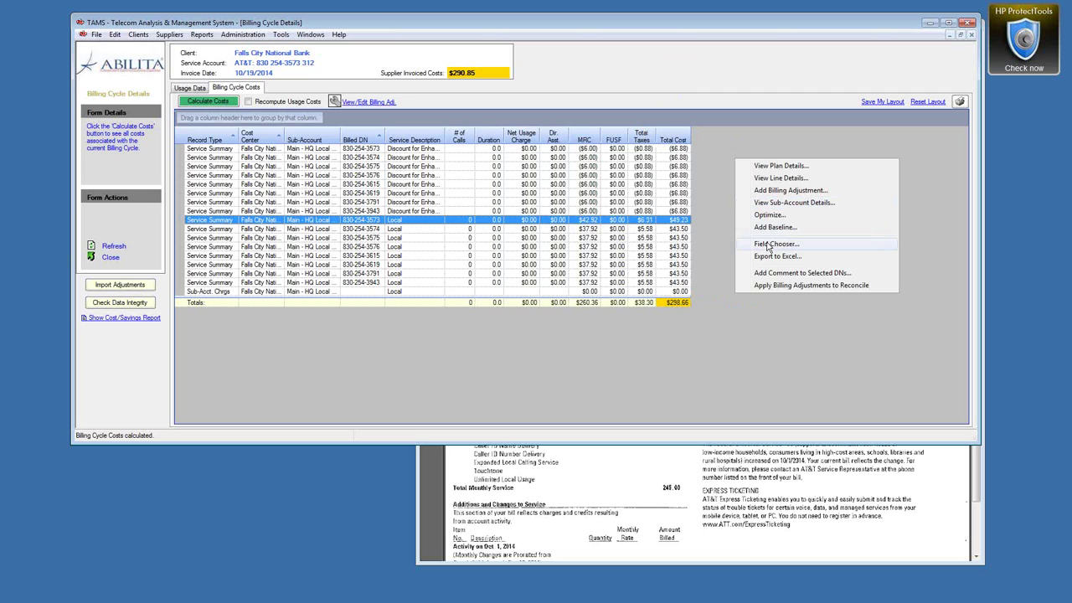
Step: Add the 911 Fee, Local USF and other fee columns to the cost grid via the Field Chooser
left_click(768, 244)
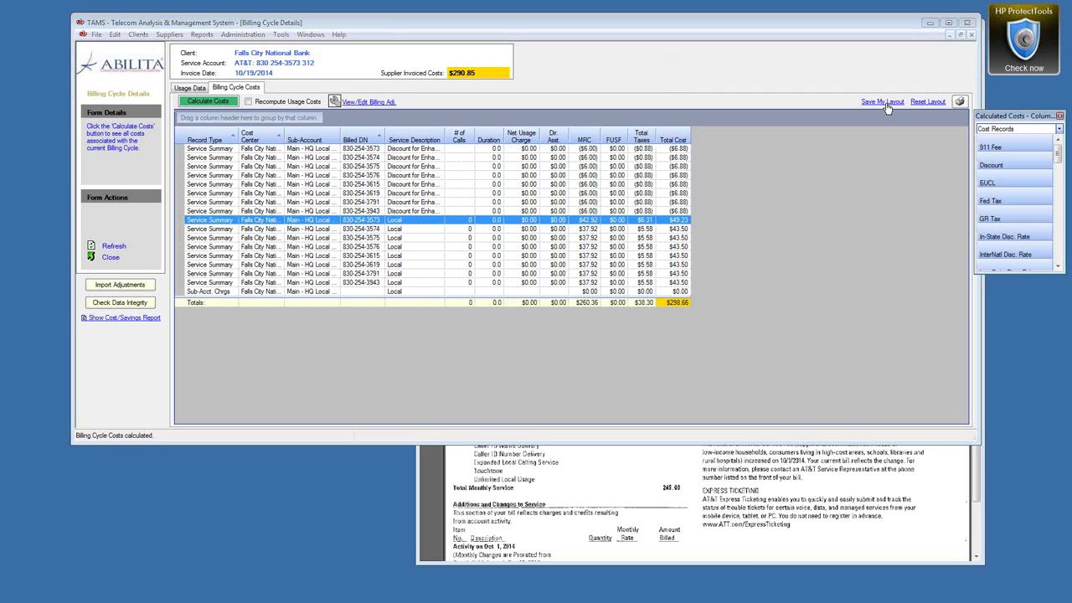
left_click_drag(1010, 151, 611, 141)
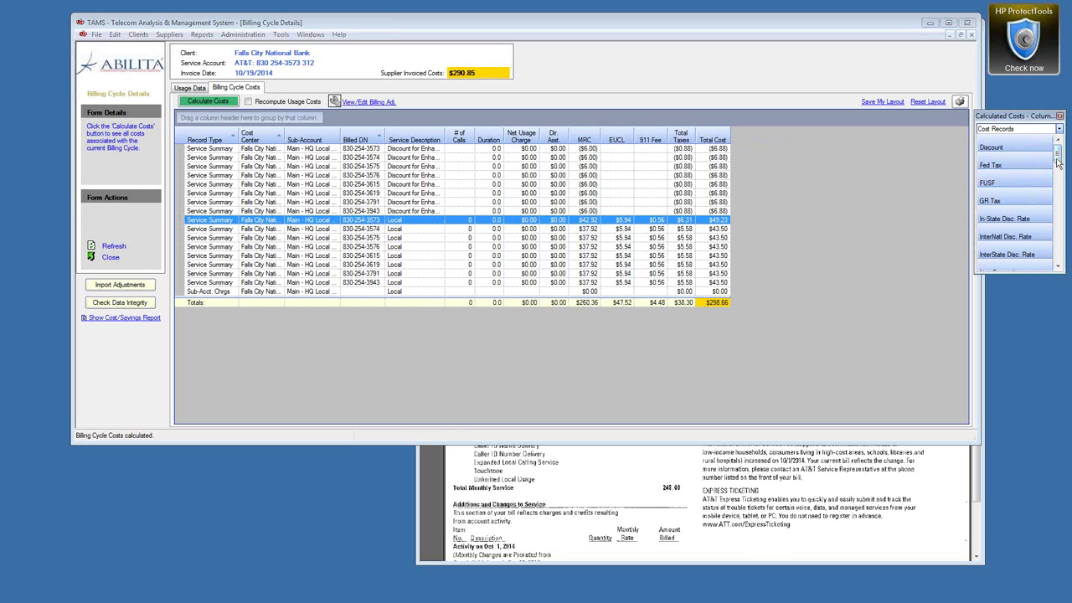
left_click_drag(1061, 161, 1059, 178)
left_click_drag(1010, 219, 636, 142)
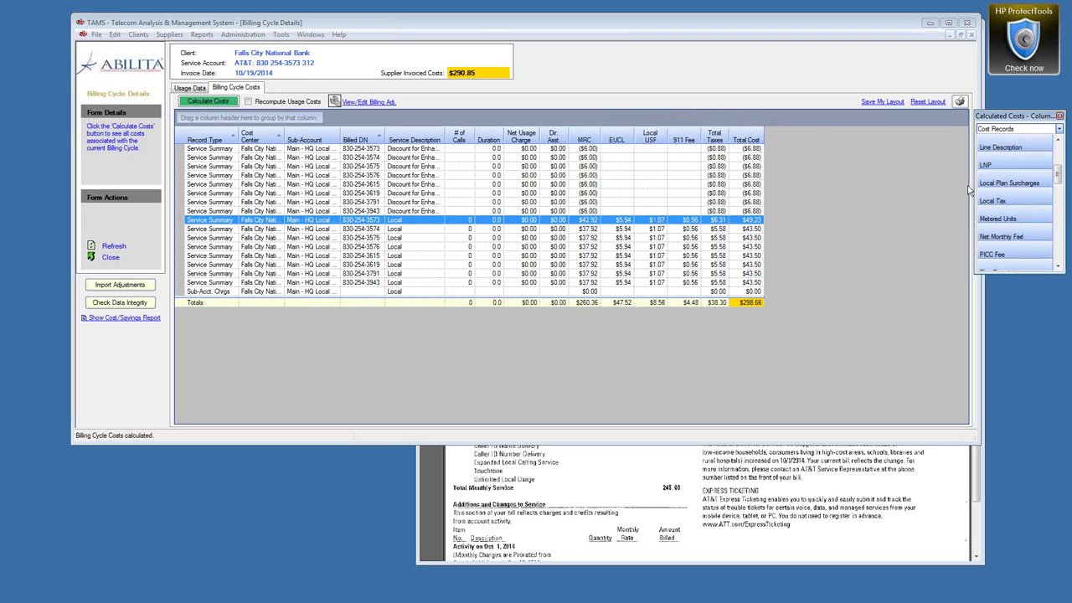
left_click_drag(1059, 178, 594, 85)
left_click_drag(1058, 186, 1058, 194)
left_click_drag(995, 233, 700, 131)
left_click_drag(1058, 184, 1058, 232)
Step: Add State Tax, Plan Name, Local Tax, GR Tax and Fed Tax columns to the grid
left_click_drag(993, 182, 799, 136)
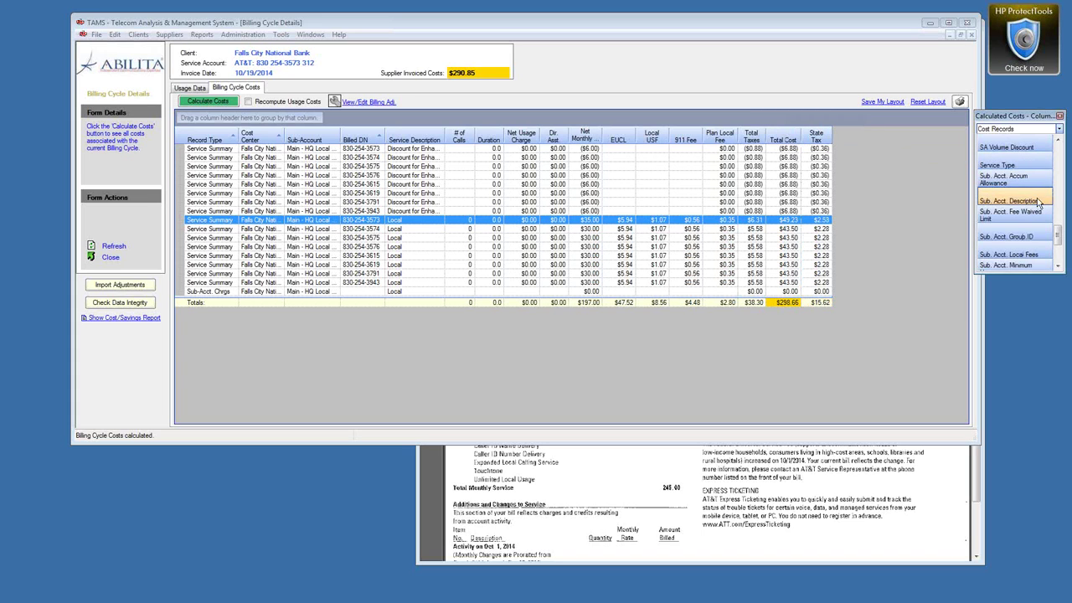
left_click_drag(1058, 239, 1057, 205)
left_click_drag(999, 165, 441, 138)
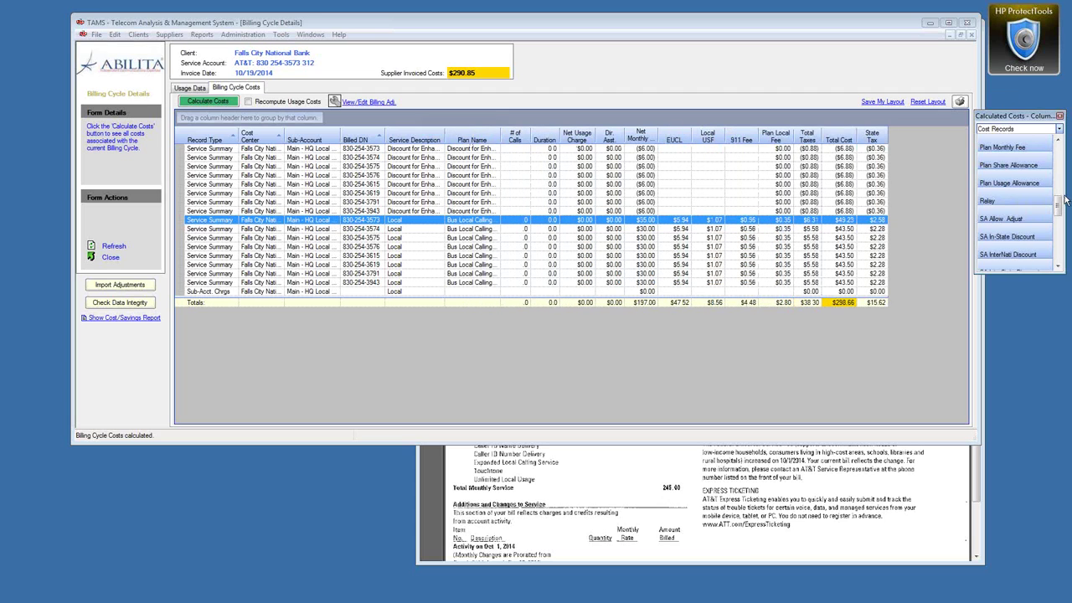
left_click_drag(1059, 204, 1058, 184)
left_click_drag(988, 166, 887, 147)
left_click_drag(1061, 185, 1061, 152)
left_click_drag(1001, 183, 868, 140)
left_click_drag(992, 148, 863, 140)
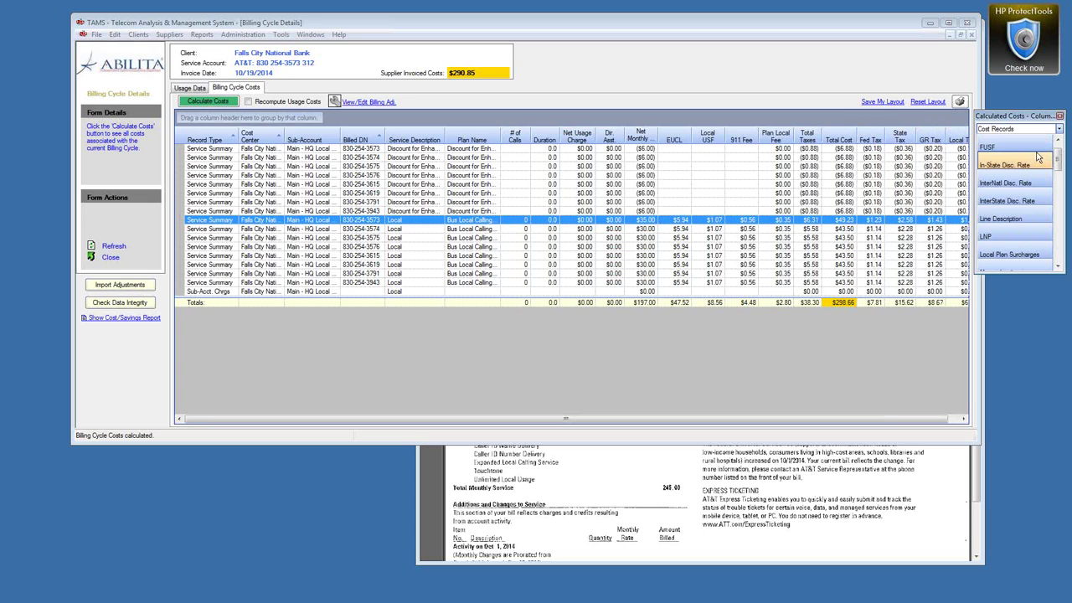
left_click(1060, 117)
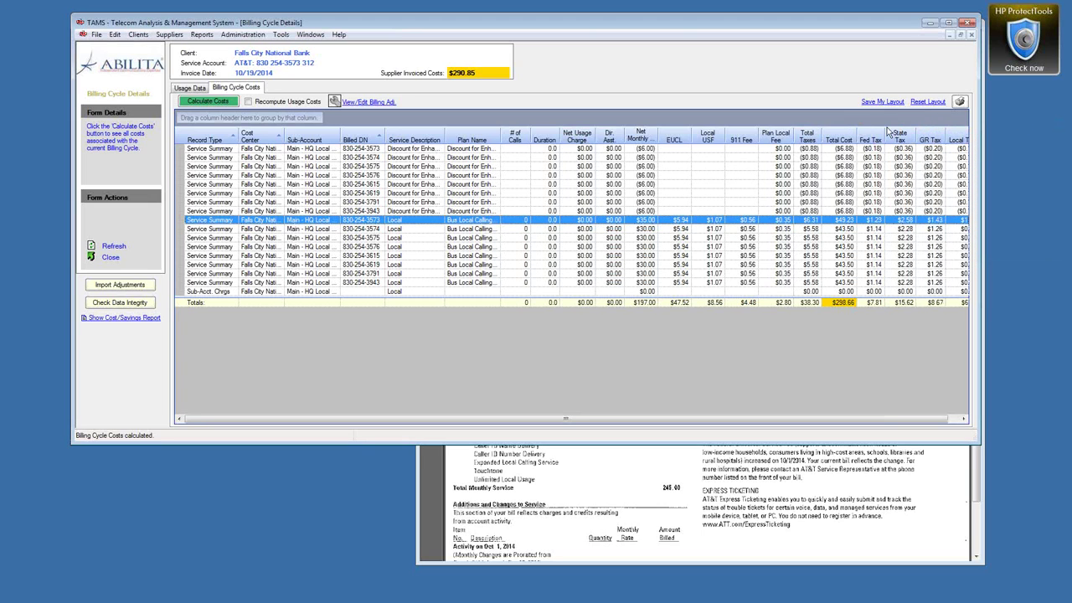
Step: Widen the window, save the grid layout, and remove the Cost Center column
left_click_drag(979, 114, 1015, 112)
left_click(927, 104)
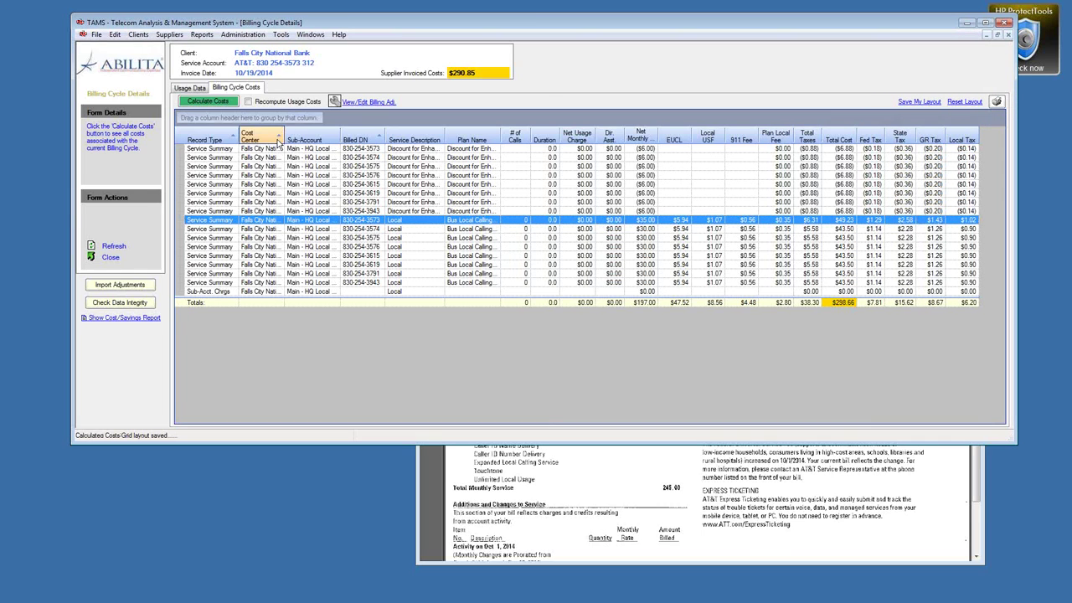
left_click_drag(259, 144, 566, 65)
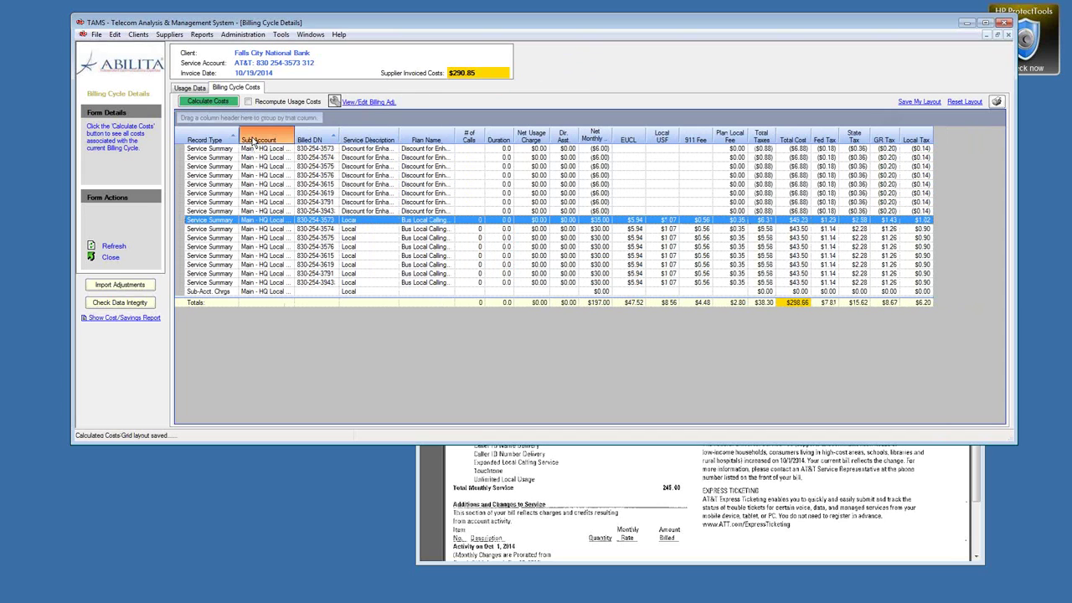
Step: Group by Sub-Account, sort by Service Description and Record Type, then remove the grouping
left_click_drag(253, 142, 207, 117)
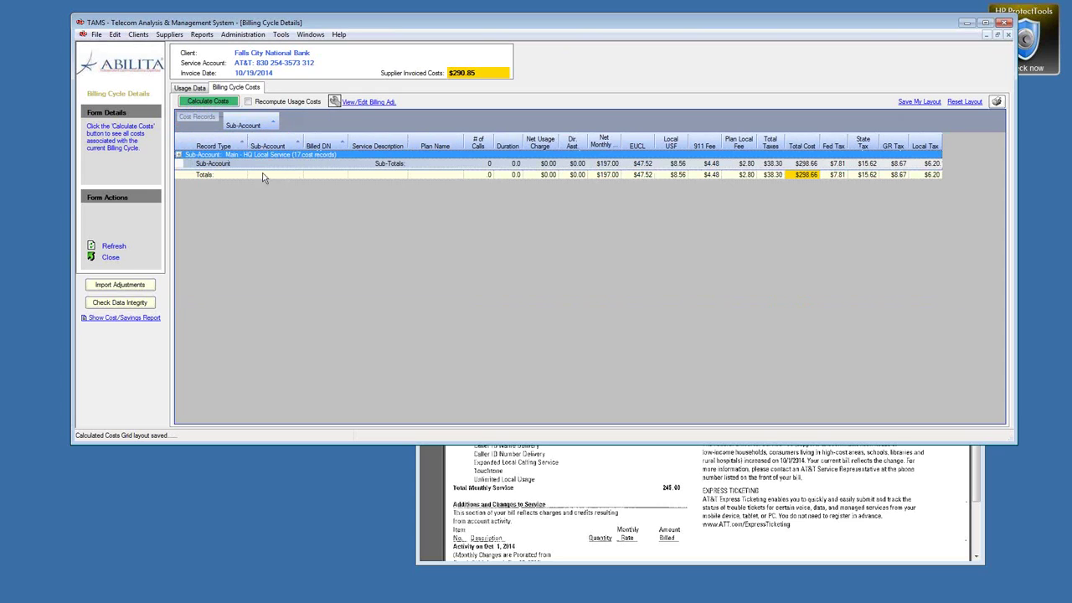
left_click(178, 155)
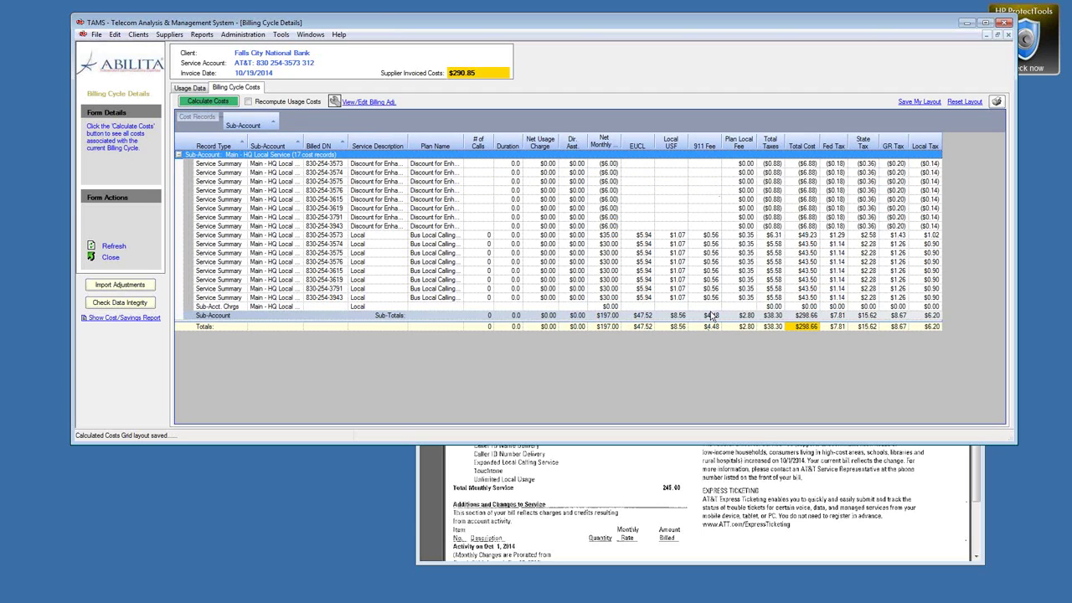
left_click(384, 144)
left_click(385, 144)
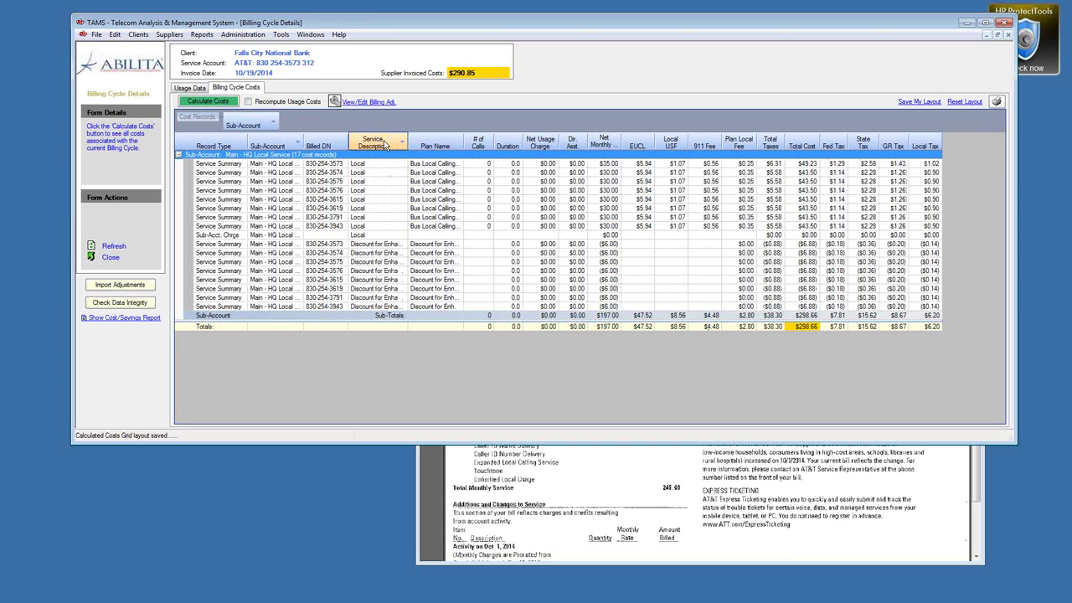
left_click(243, 145)
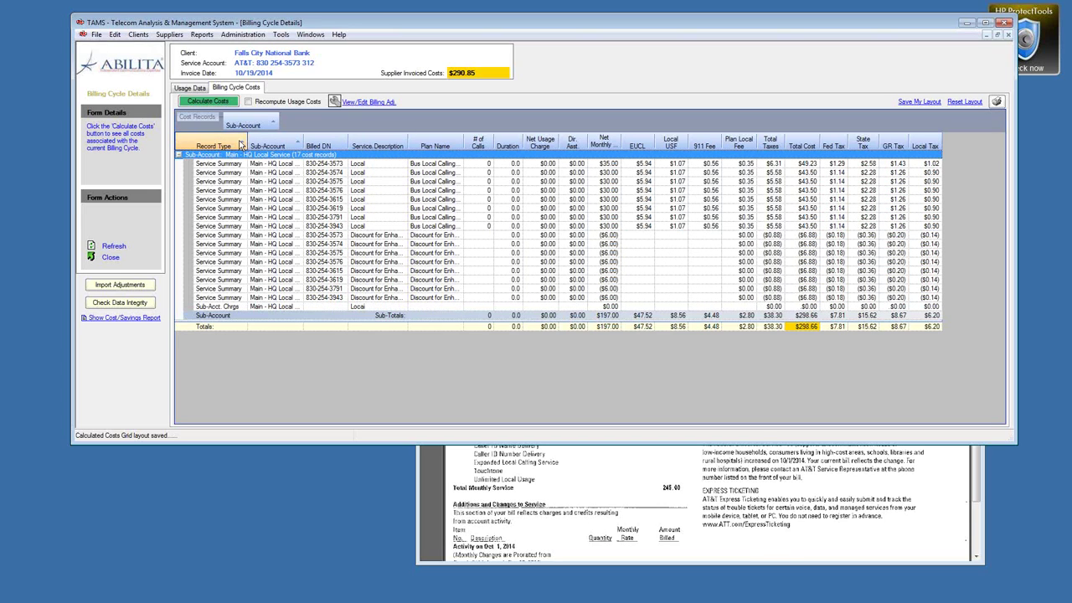
left_click_drag(248, 124, 613, 64)
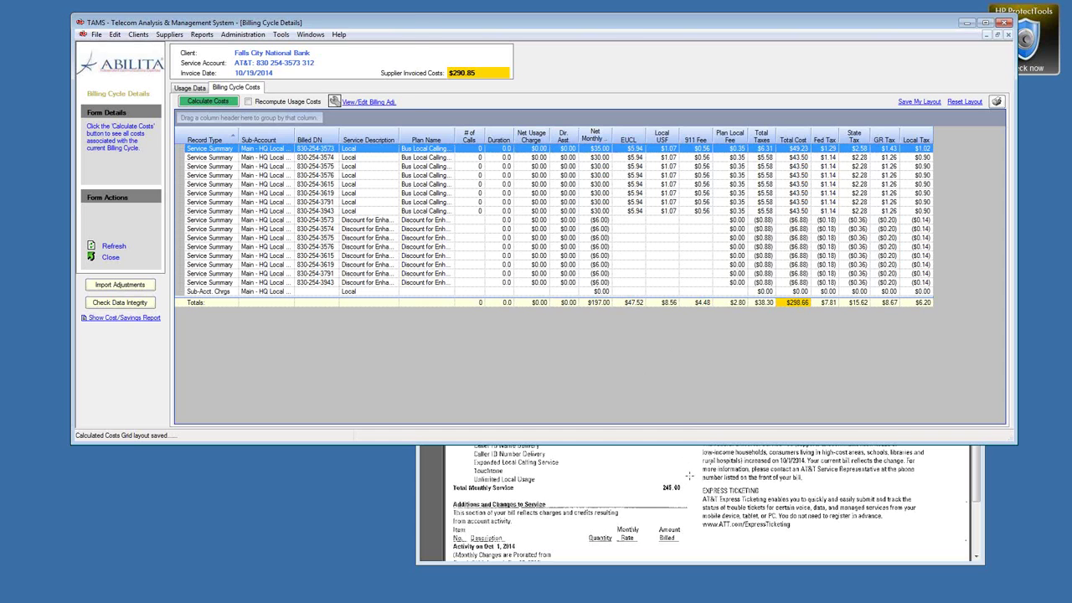
Step: Compare the discount rows against the bill and group cost records by Service Description
left_click(689, 476)
left_click_drag(978, 419, 990, 151)
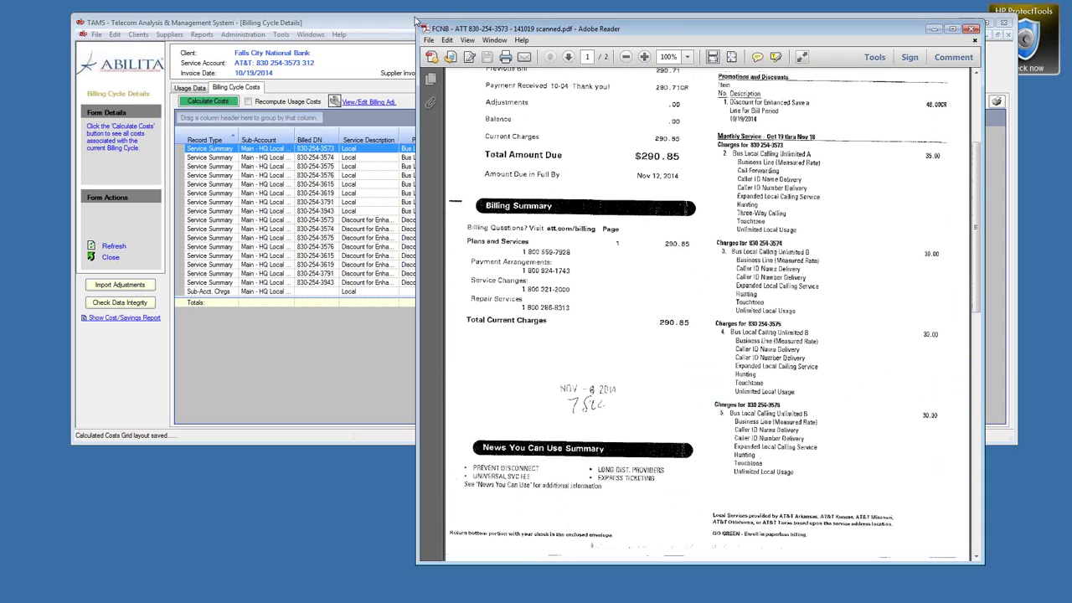
left_click(331, 23)
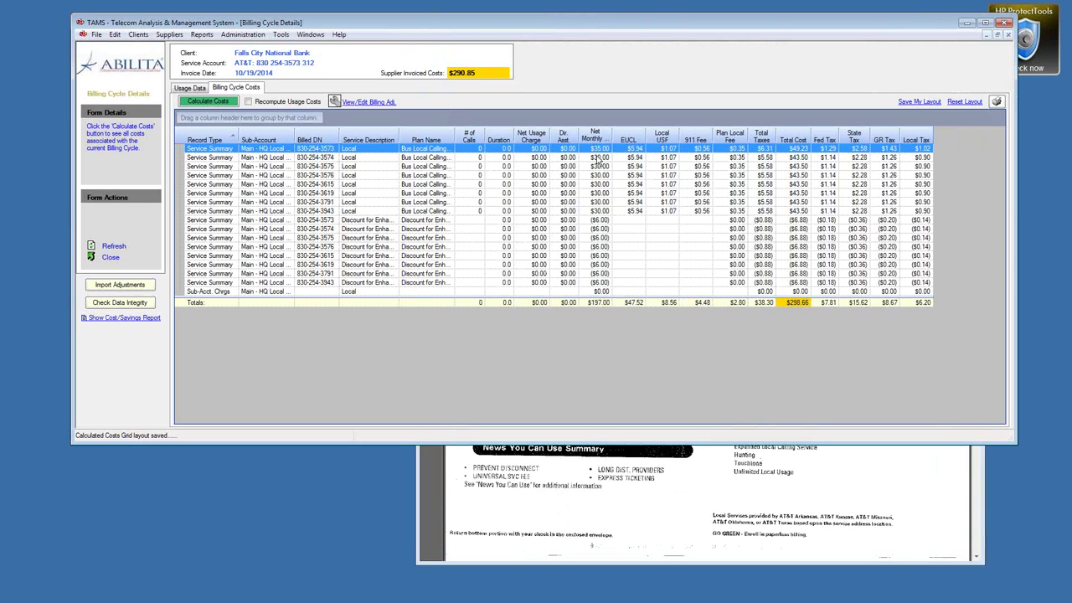
left_click(419, 222)
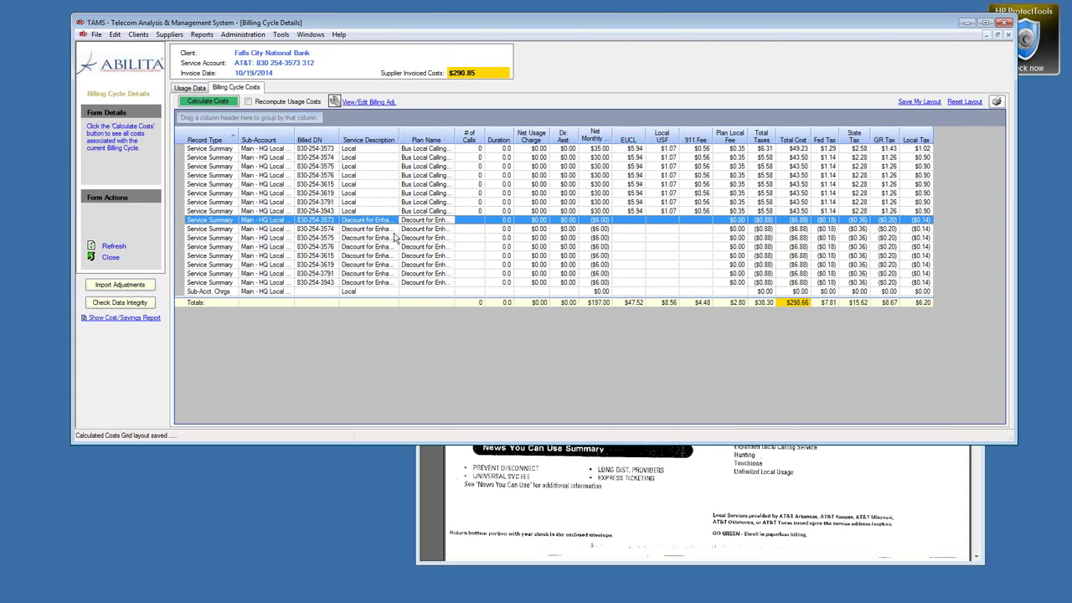
left_click(376, 284)
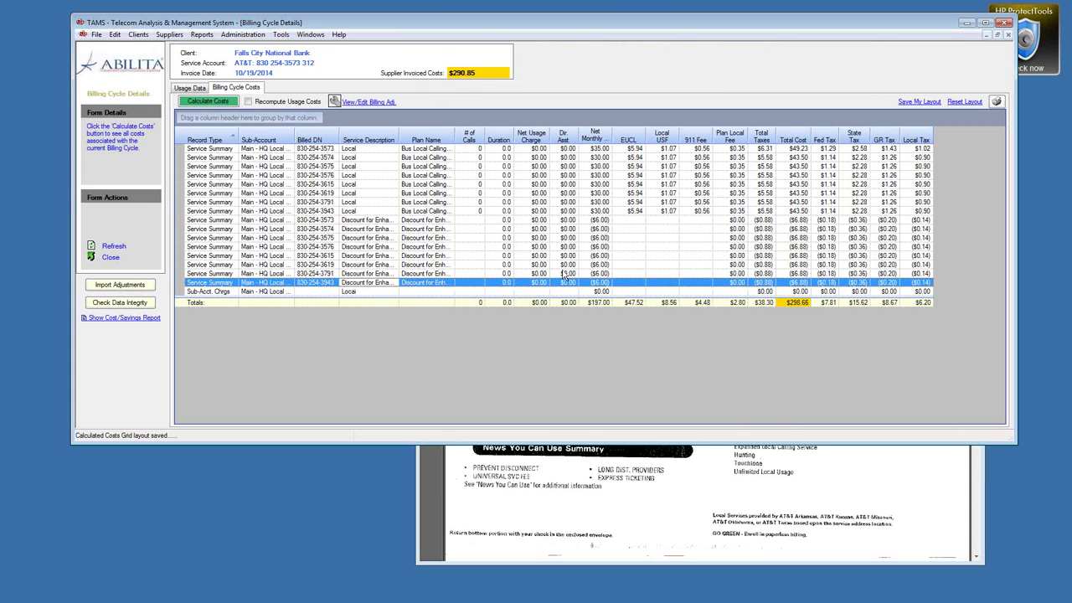
left_click_drag(371, 139, 294, 121)
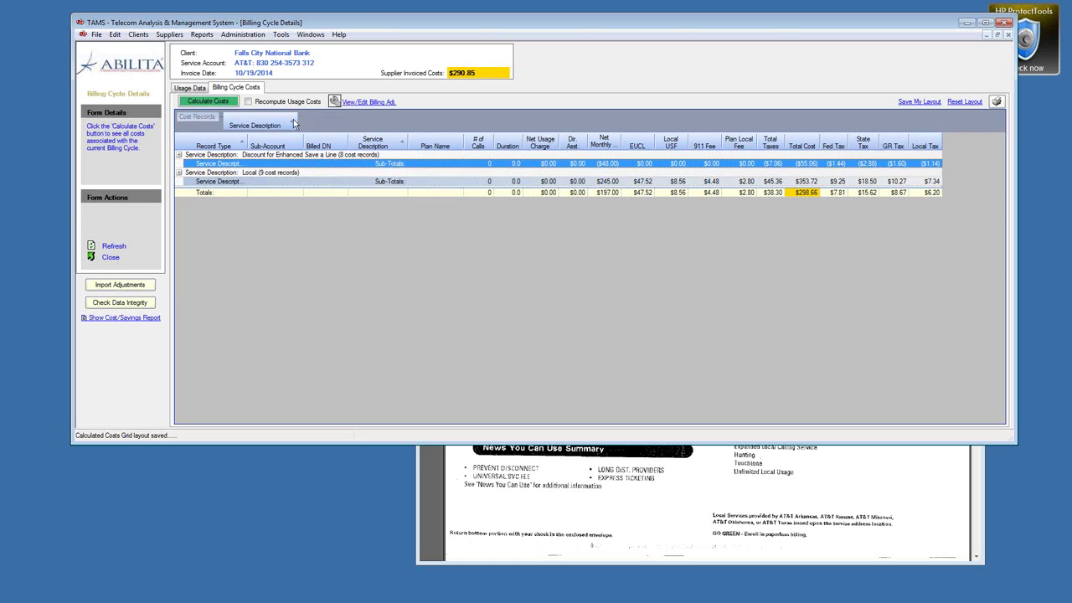
left_click(285, 126)
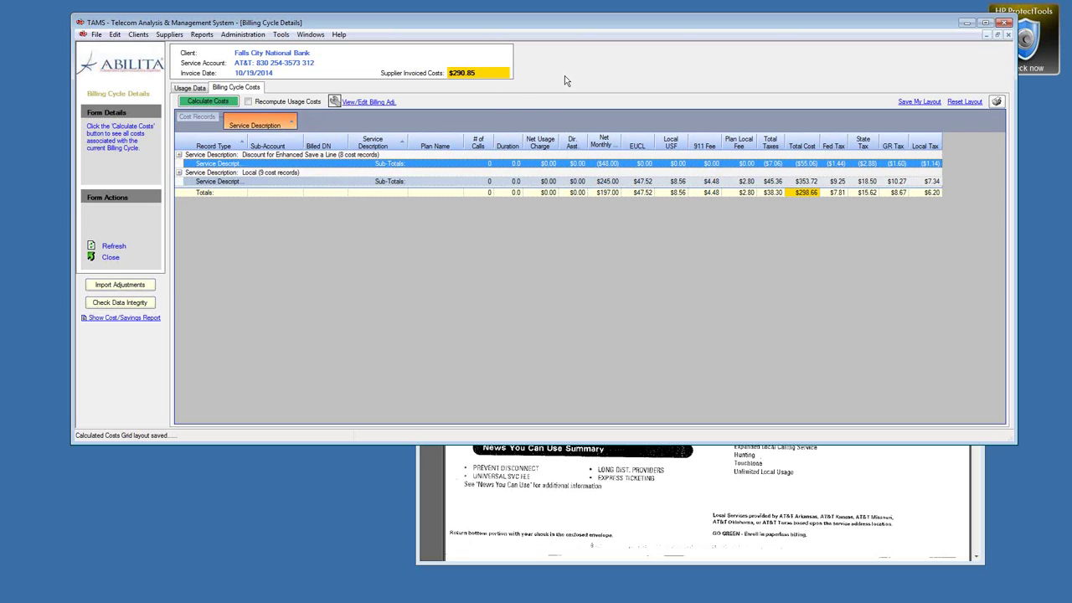
left_click(616, 182)
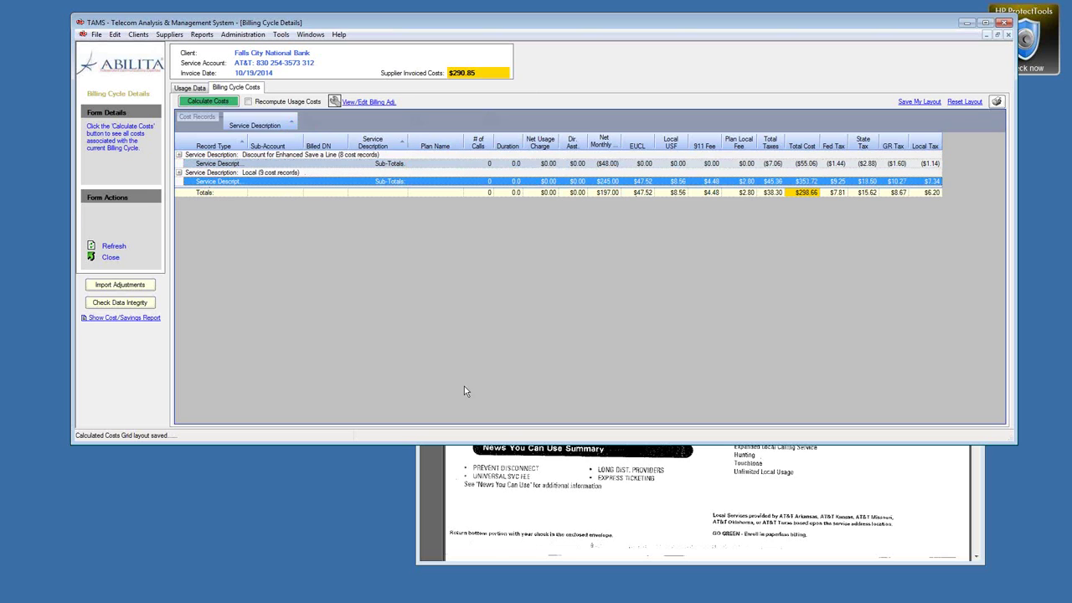
Step: Scroll the scanned bill, shrink the TAMS window, and move 911 Fee before Local USF
left_click(754, 469)
scroll(893, 317, "down", 10)
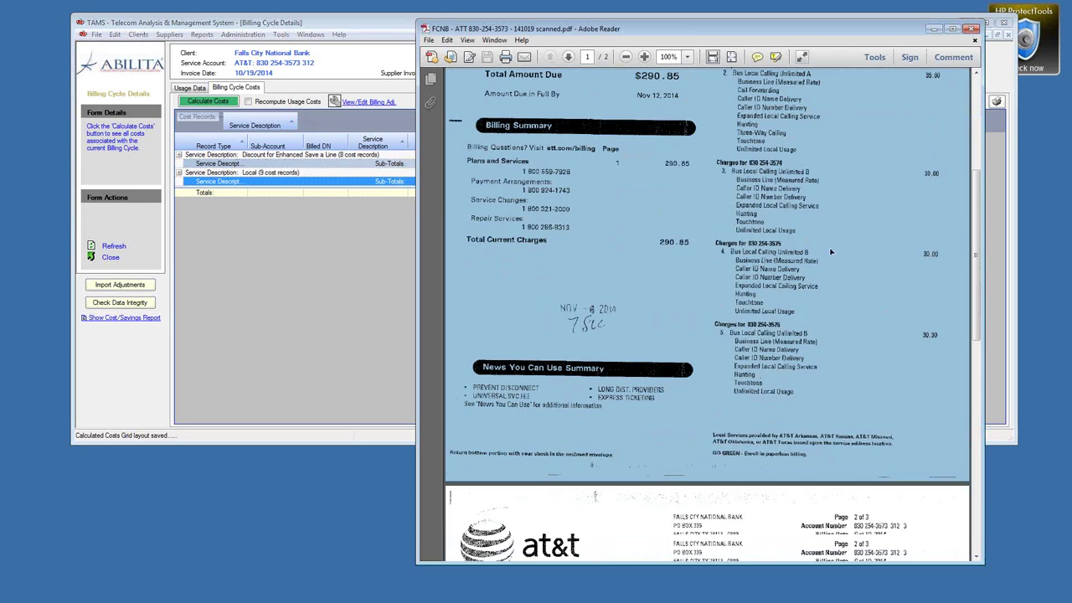
scroll(692, 533, "down", 4)
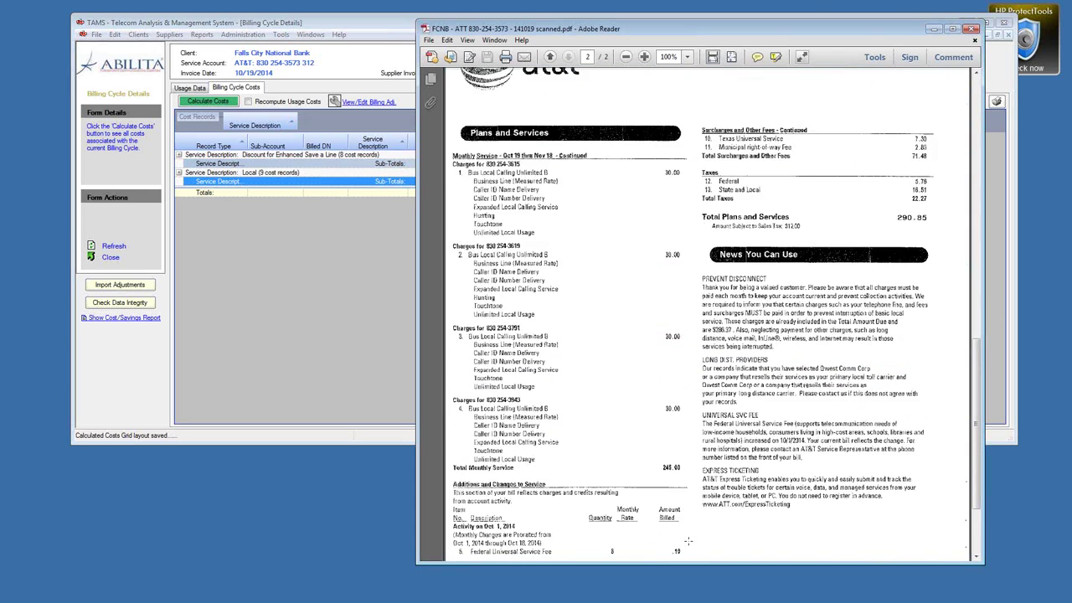
left_click_drag(650, 452, 690, 479)
scroll(586, 335, "down", 3)
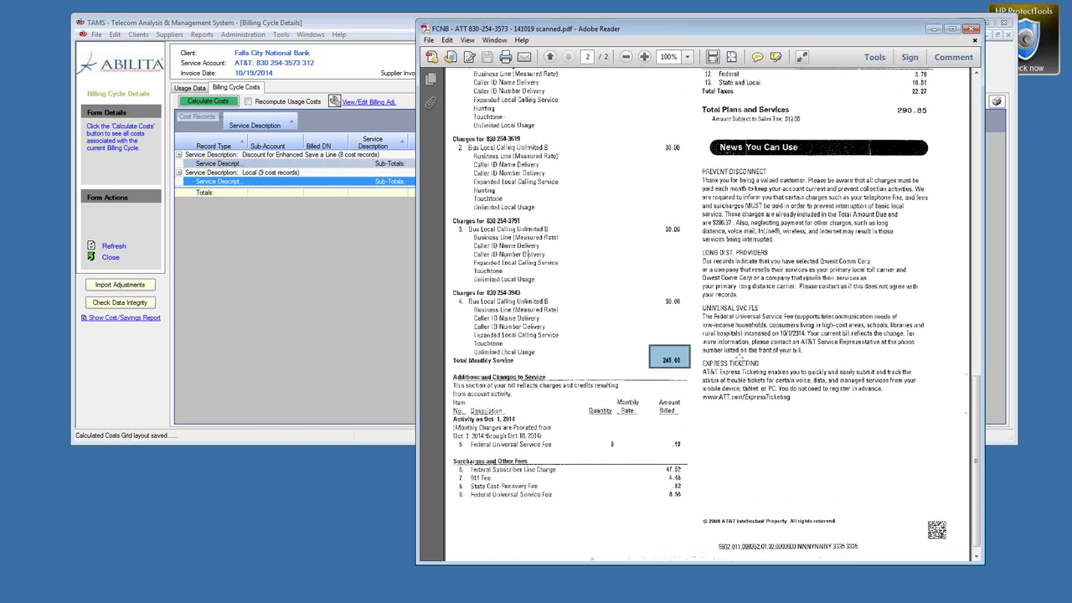
scroll(697, 402, "down", 1)
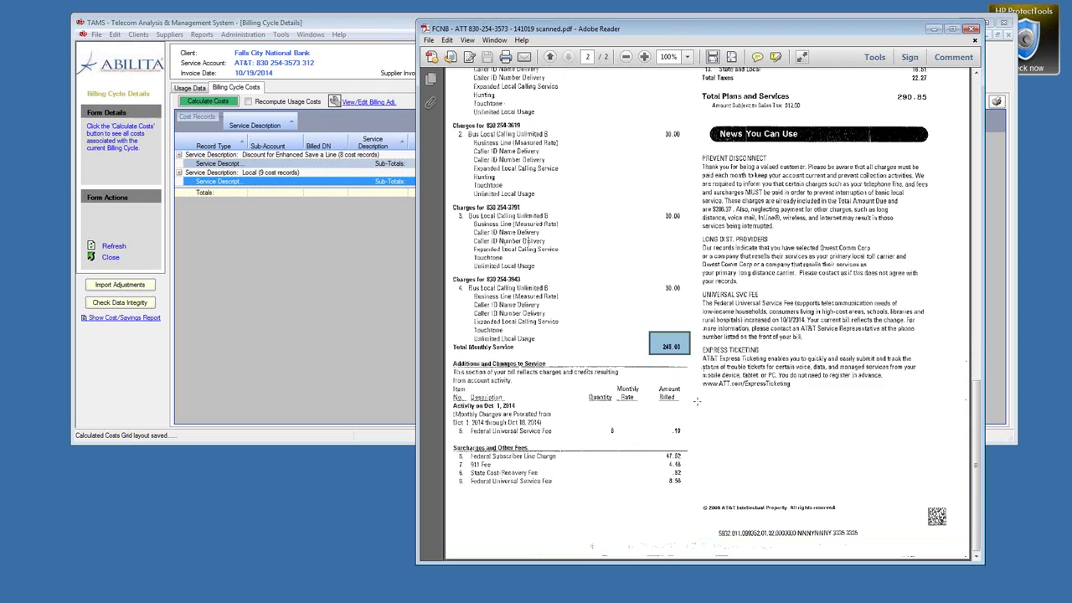
left_click(396, 32)
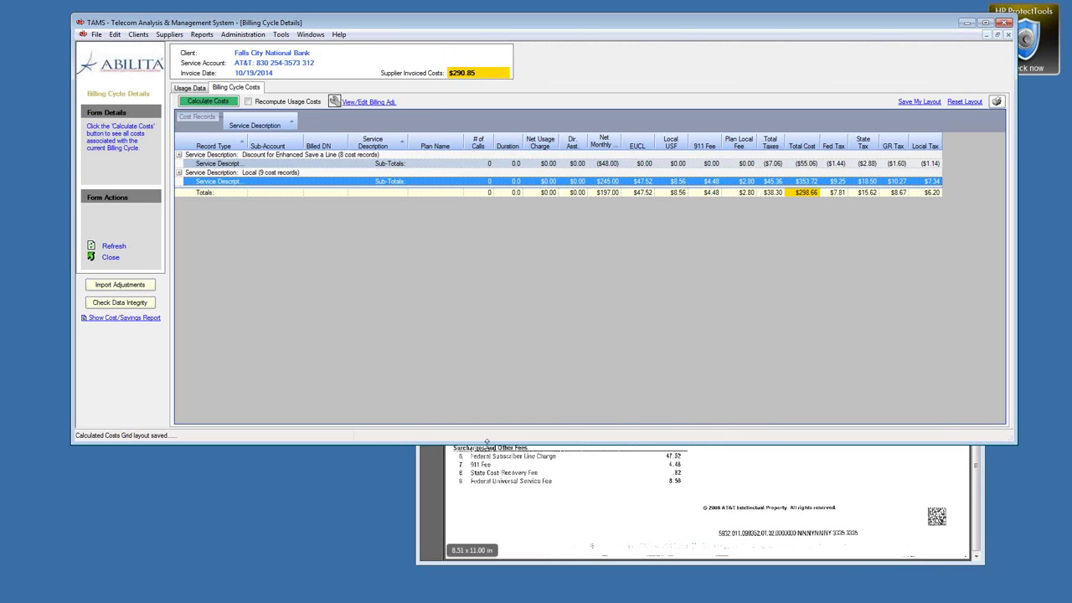
left_click_drag(487, 445, 494, 314)
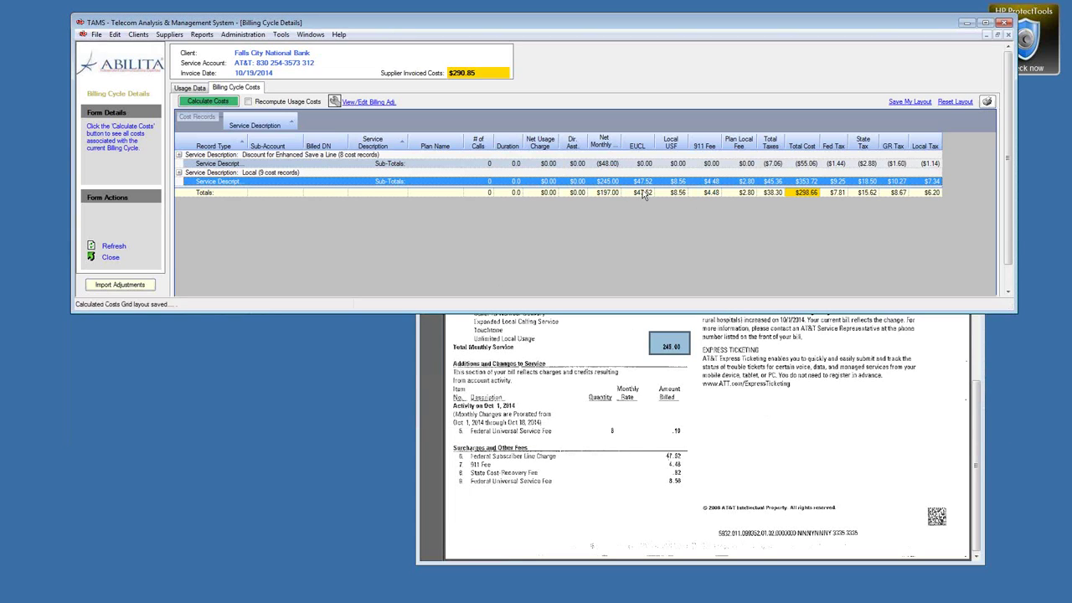
left_click_drag(710, 144, 662, 139)
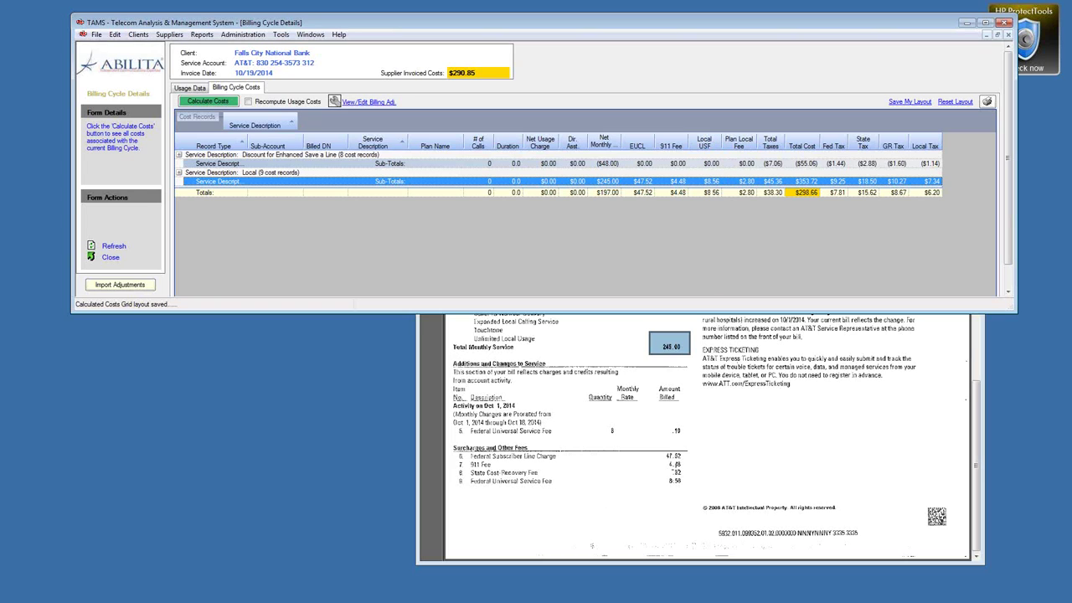
Step: Position the bill window below the cost grid and expand the Local records group
key("alt+Tab")
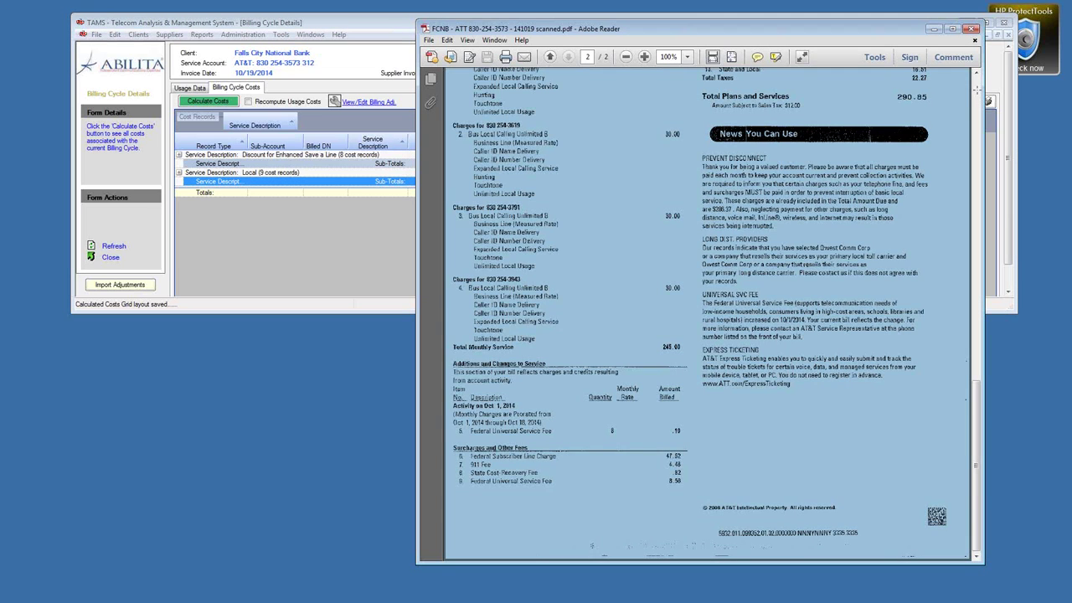
left_click(977, 75)
scroll(963, 94, "up", 1)
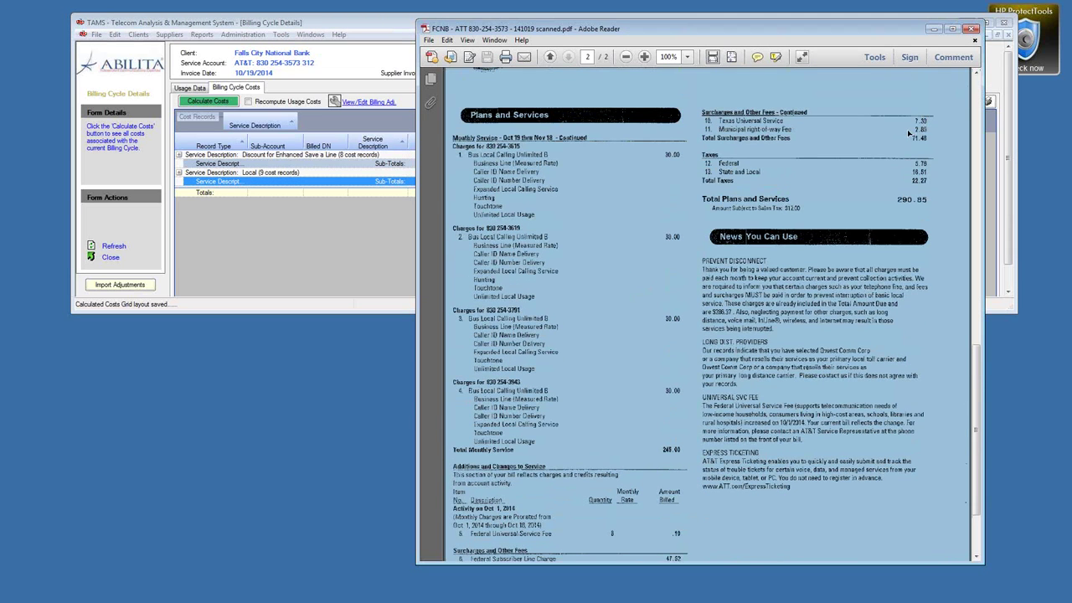
left_click(359, 24)
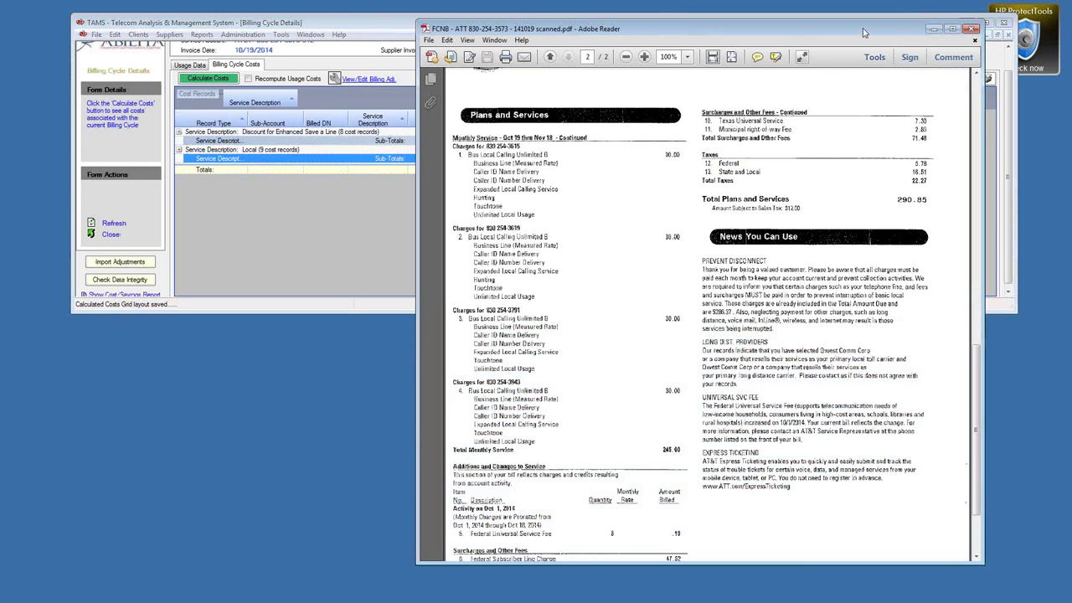
left_click_drag(856, 210, 936, 421)
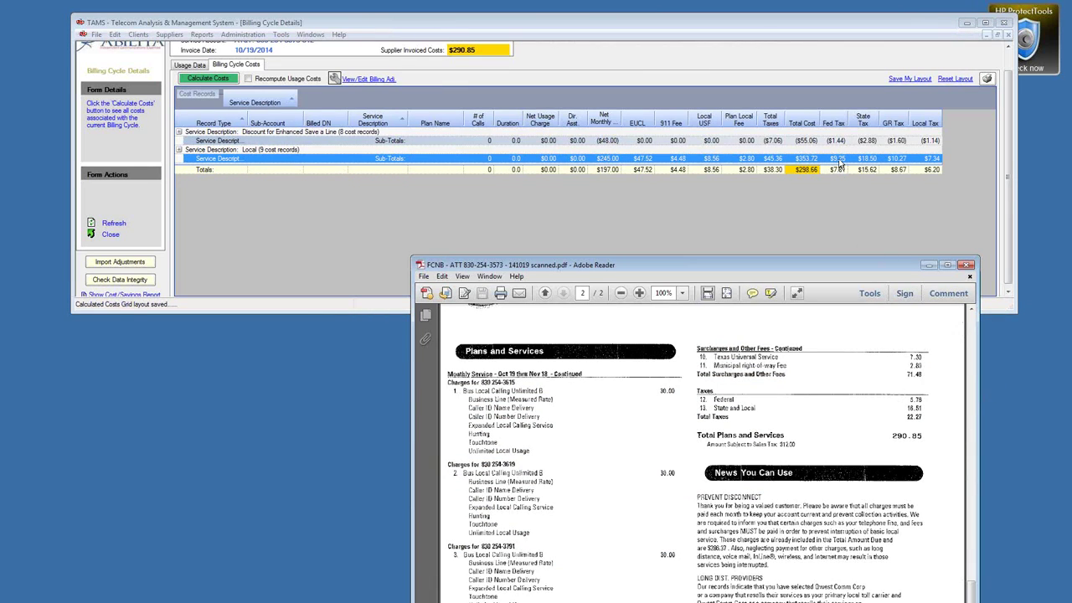
left_click(179, 149)
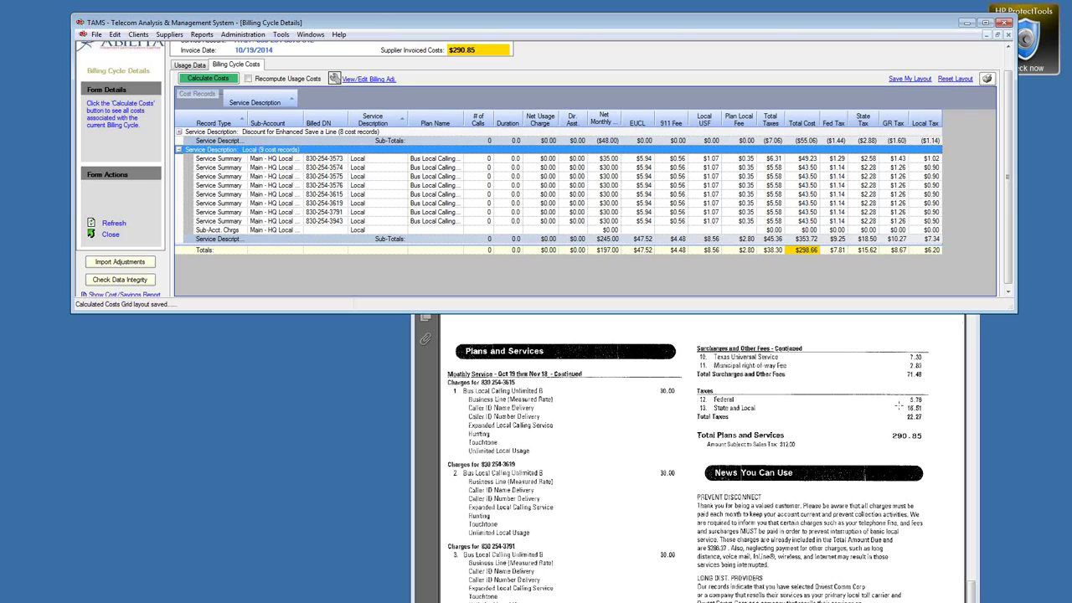
Step: Open View Plan Details for the last Local line's Bus Local Calling Unlimited B plan
right_click(850, 222)
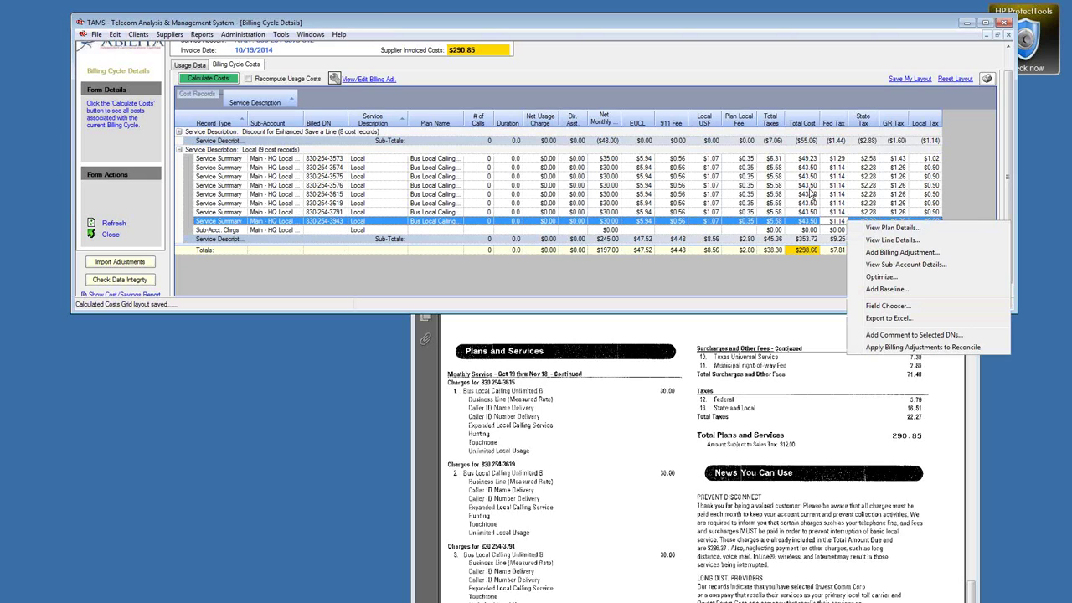
left_click(769, 30)
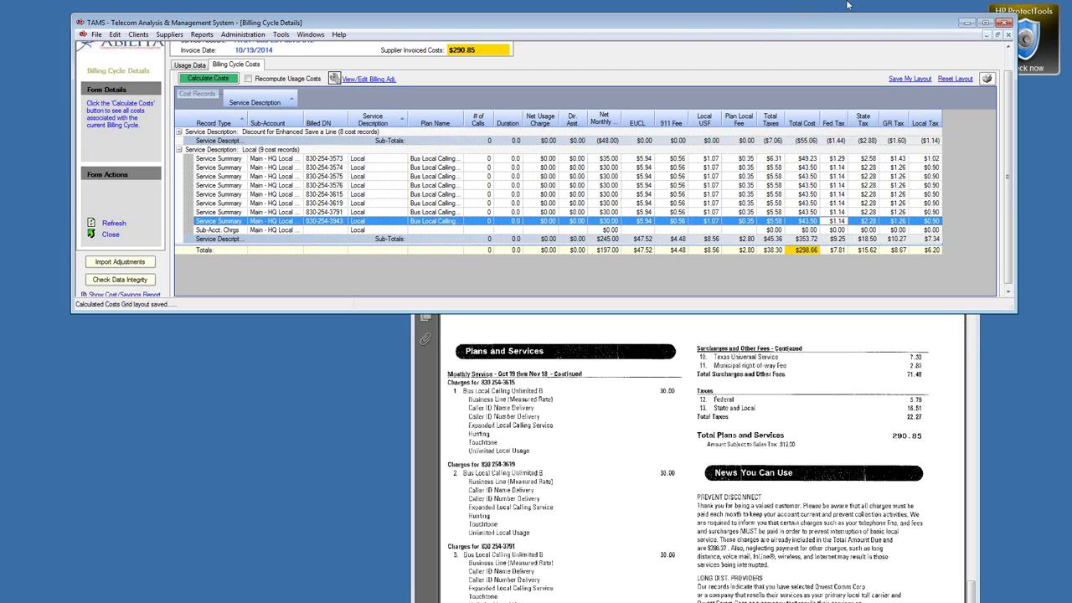
right_click(859, 225)
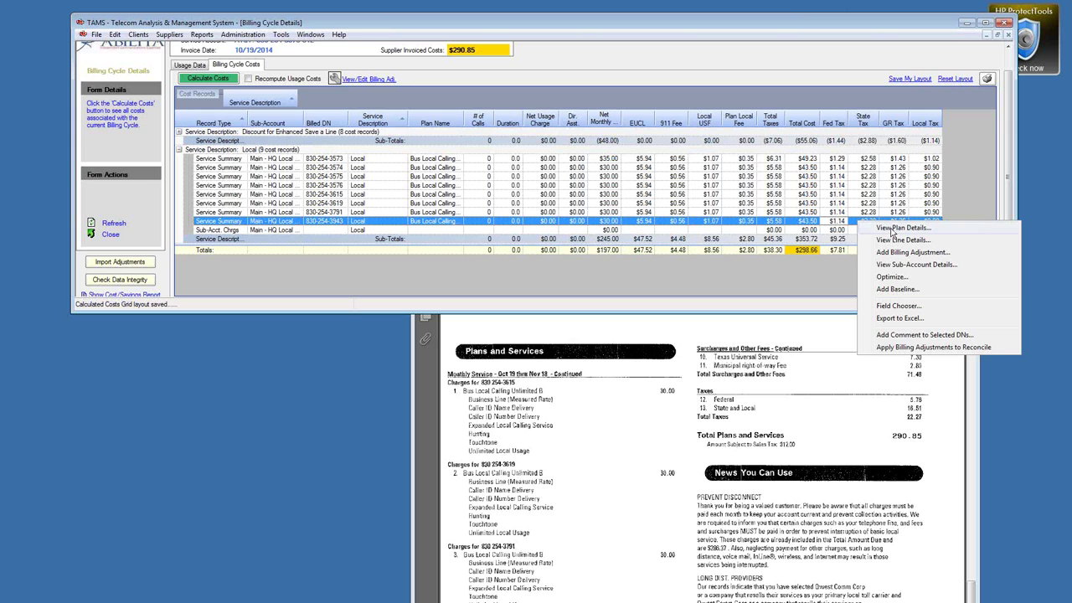
left_click(893, 234)
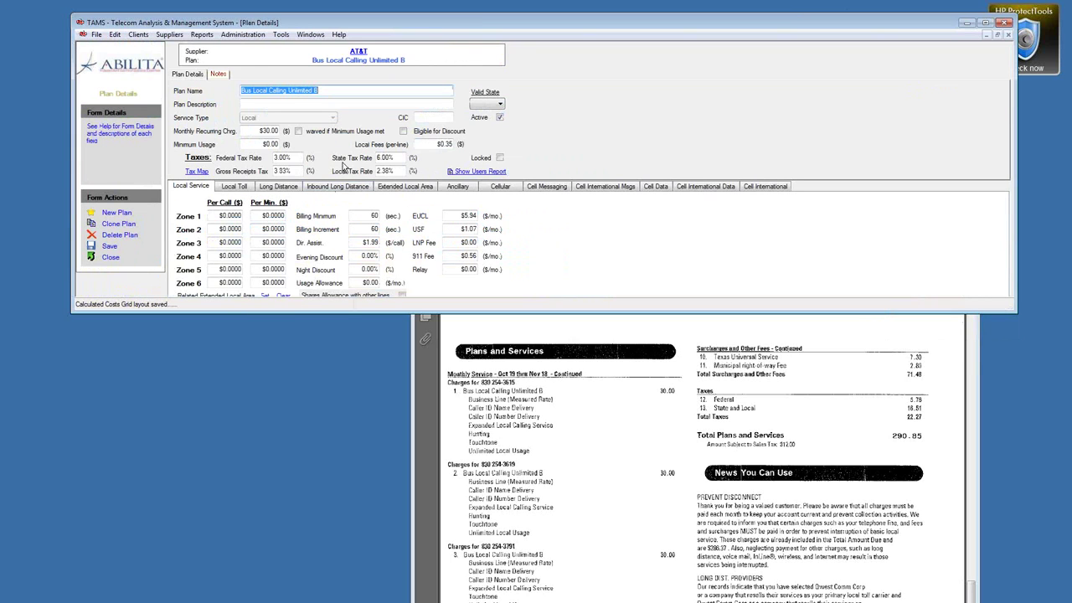
Step: Set Bus Local Calling Unlimited B to 5.70% state and 2.70% federal tax, save, and close
left_click(390, 158)
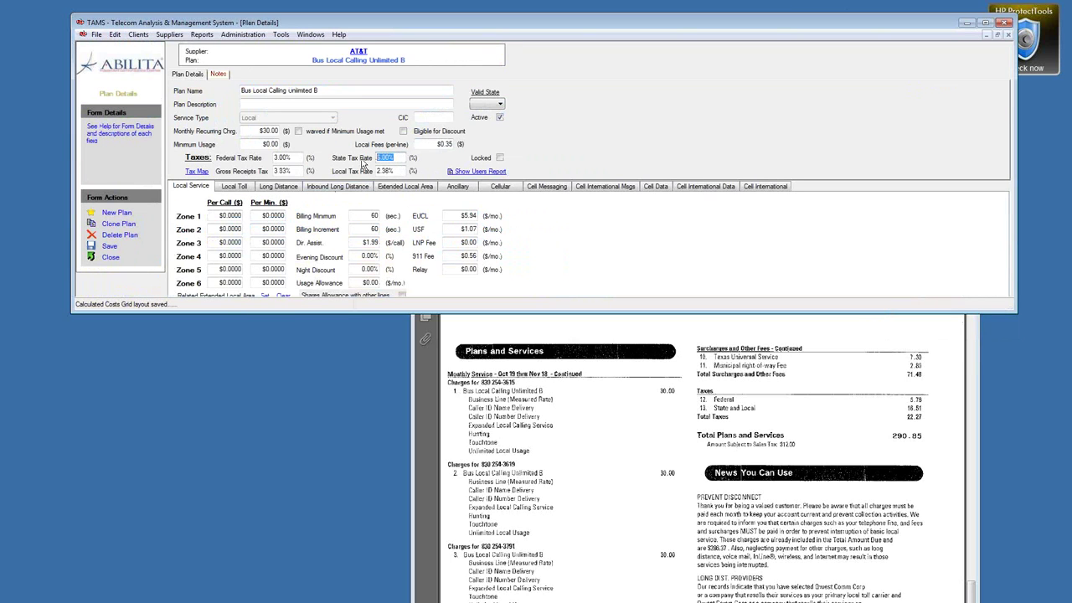
type("5")
left_click(268, 158)
type("2.7")
left_click(104, 249)
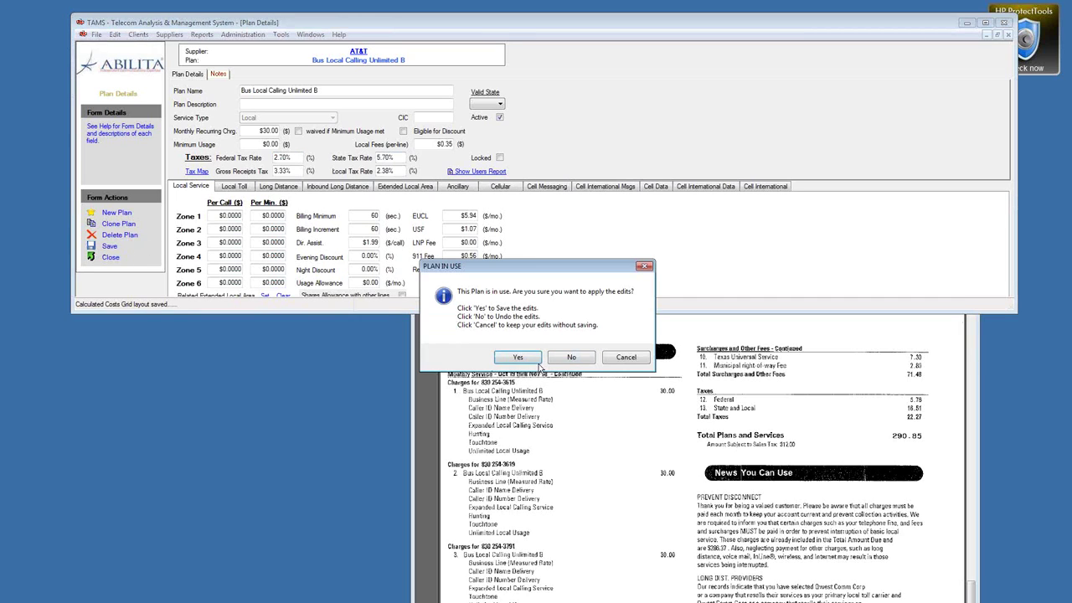
left_click(534, 360)
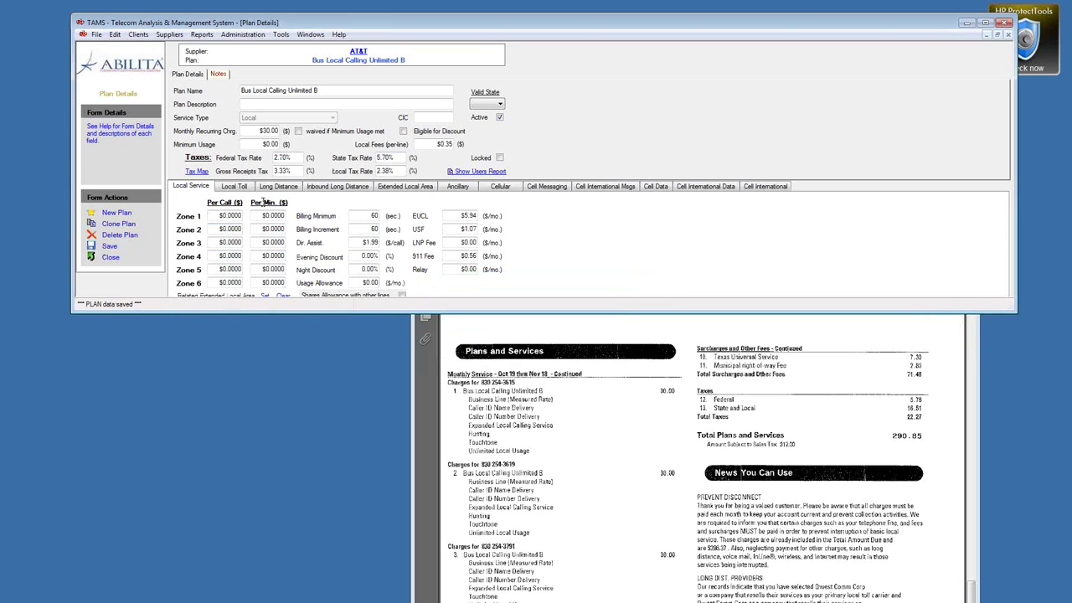
left_click(112, 258)
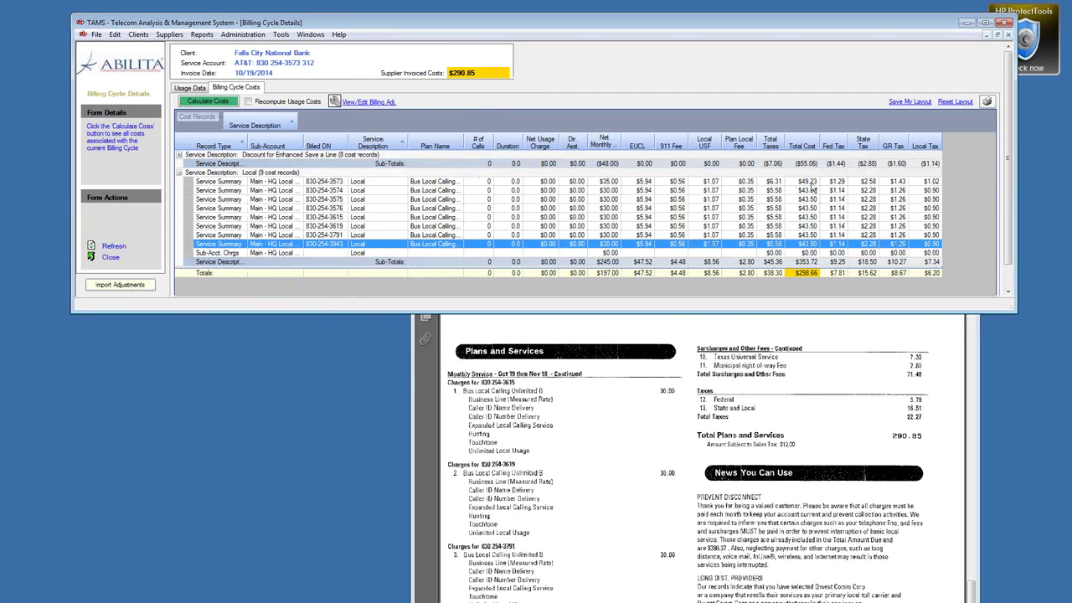
Step: Give the Bus Local Calling Unlimited A plan 2.70% federal and 5.70% state tax, and save
right_click(811, 161)
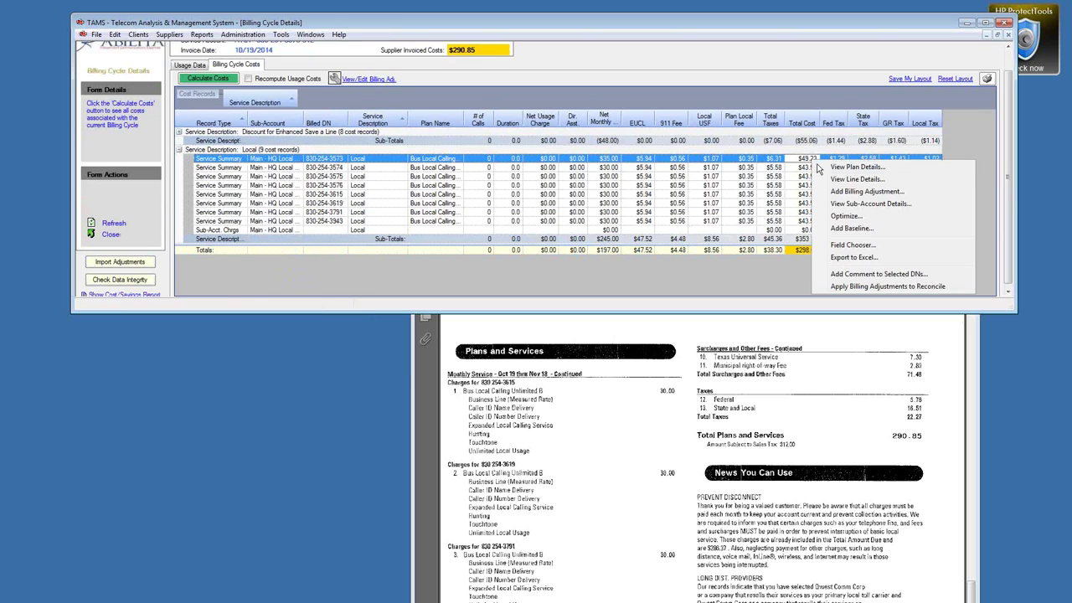
left_click(854, 167)
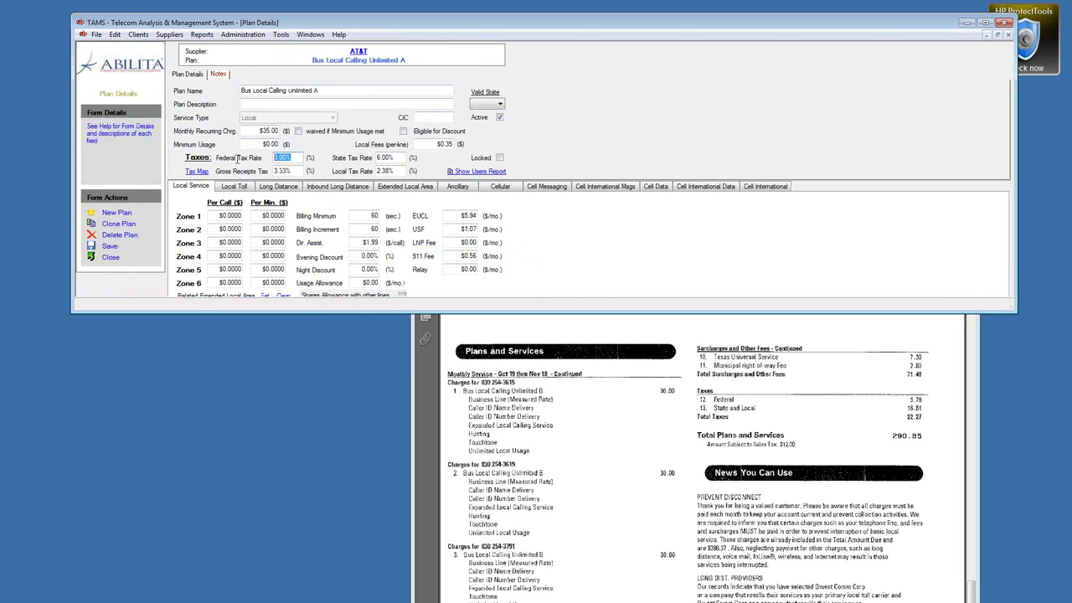
type("2")
key("Tab")
type("5.7")
left_click(108, 251)
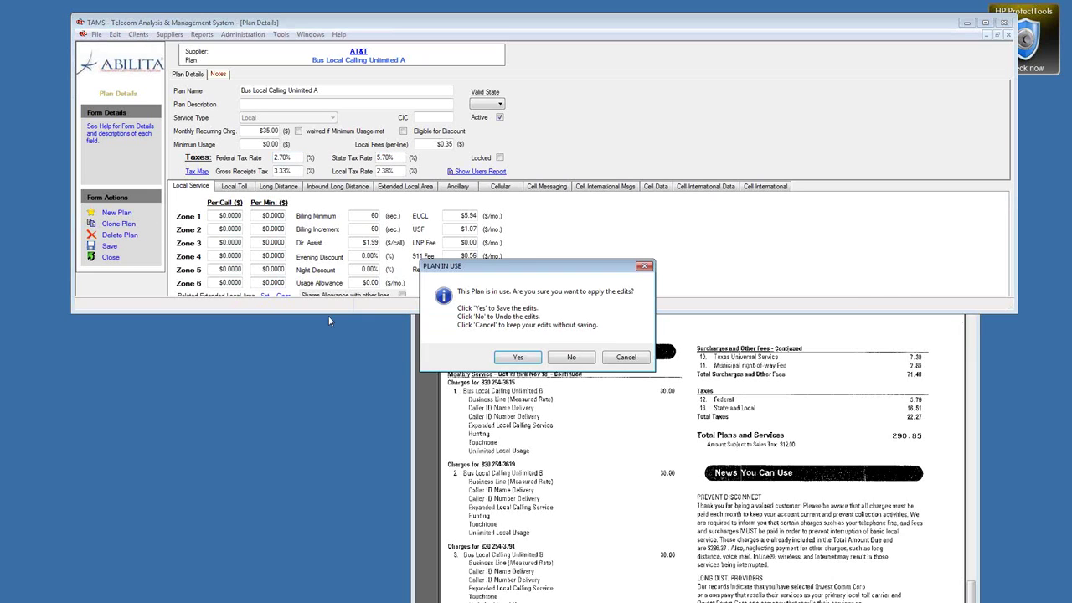
left_click(513, 357)
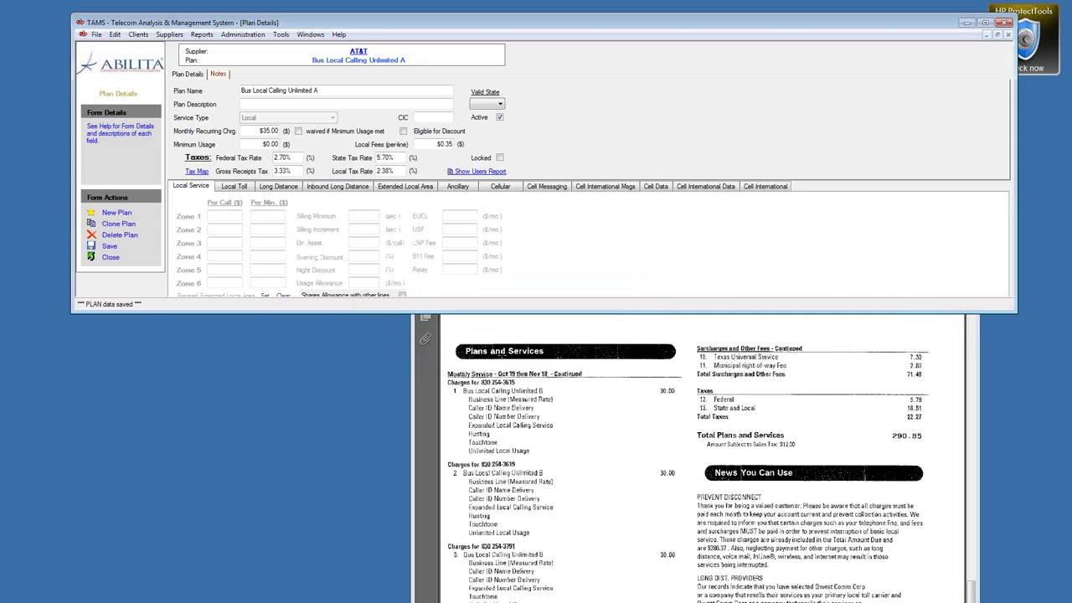
left_click(110, 258)
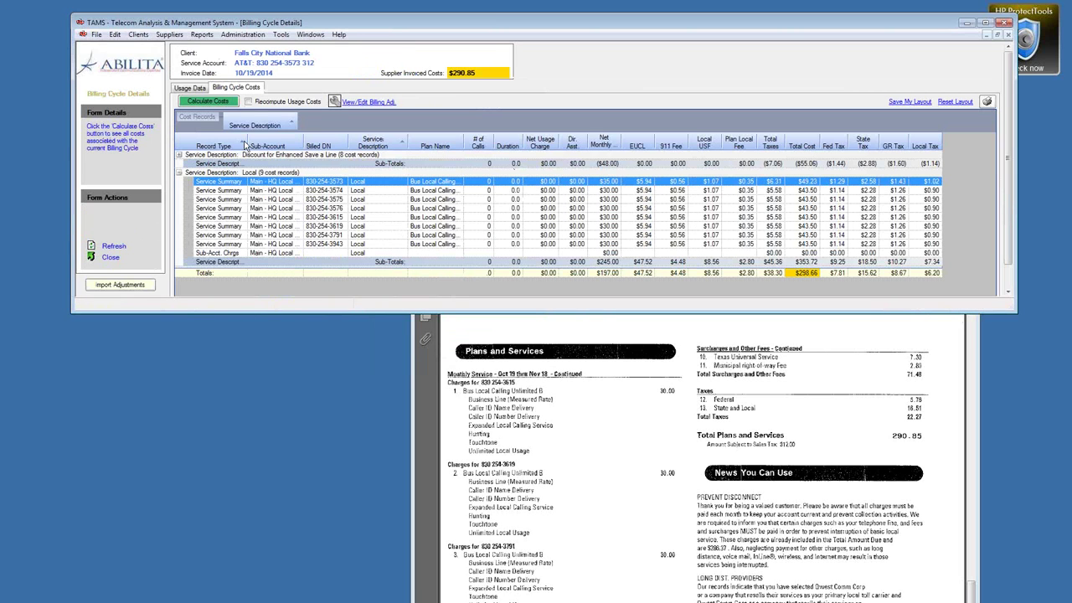
Step: Give the Discount for Enhanced Save a Line plan 2.70% federal and 5.70% state tax, and save
left_click(178, 155)
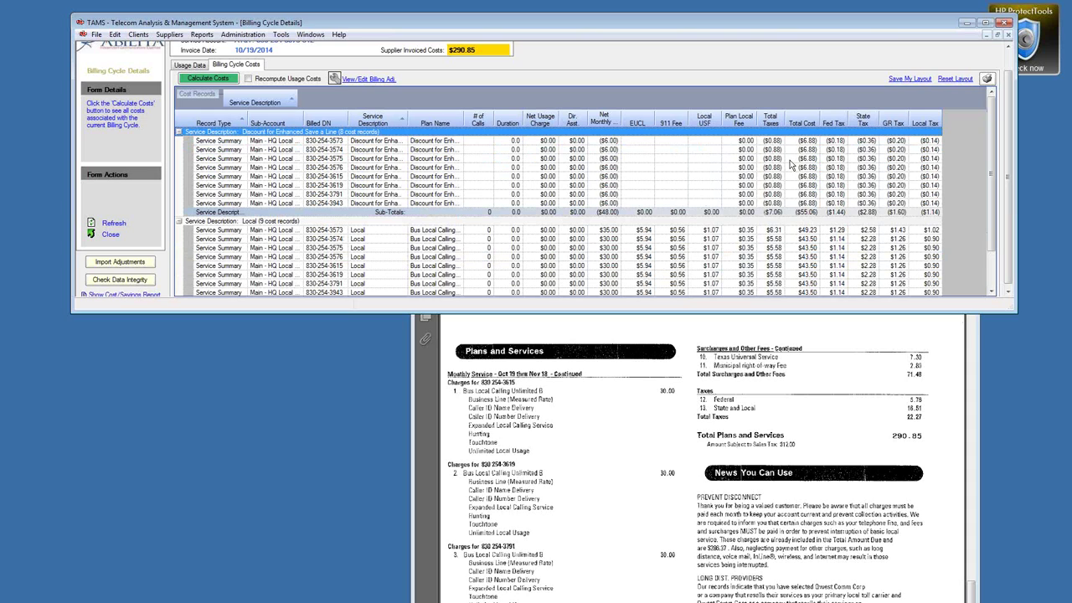
right_click(790, 160)
left_click(809, 174)
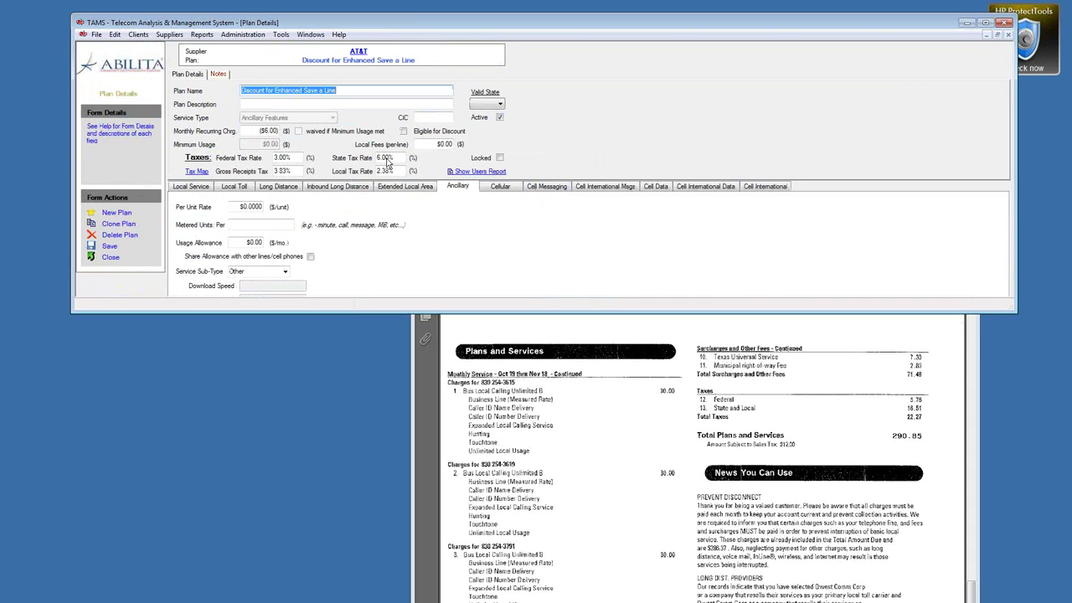
left_click(285, 159)
type("2")
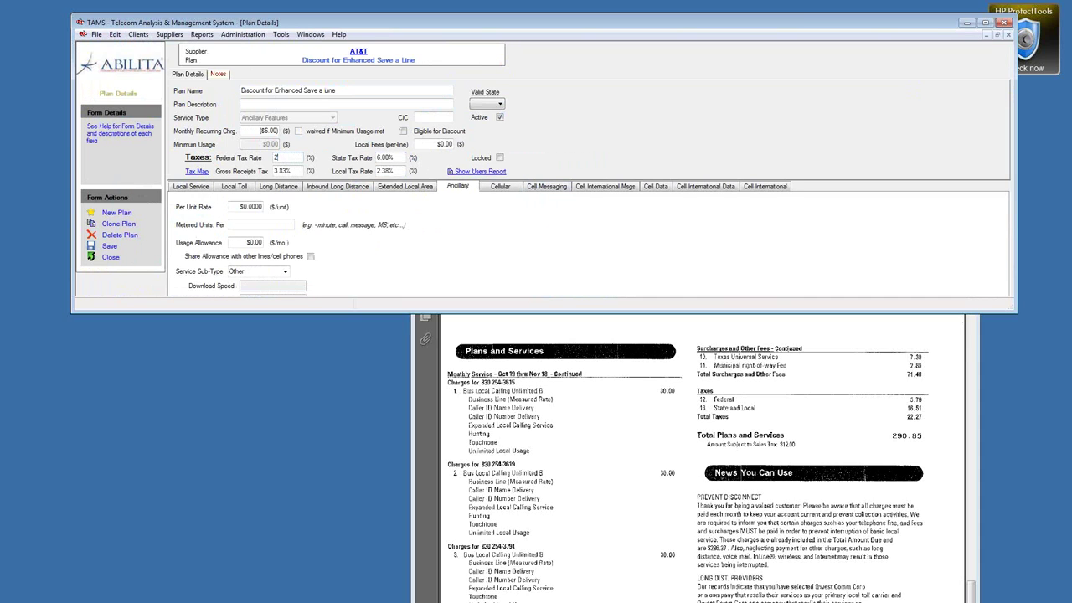
type(".7")
key("Tab")
type("5.7")
left_click(110, 250)
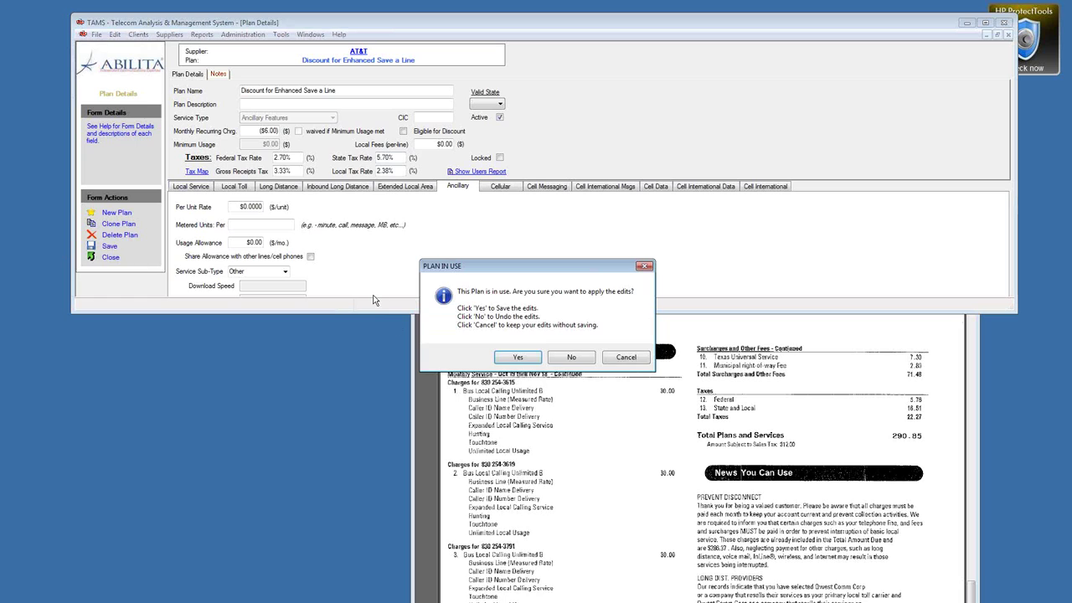
left_click(547, 361)
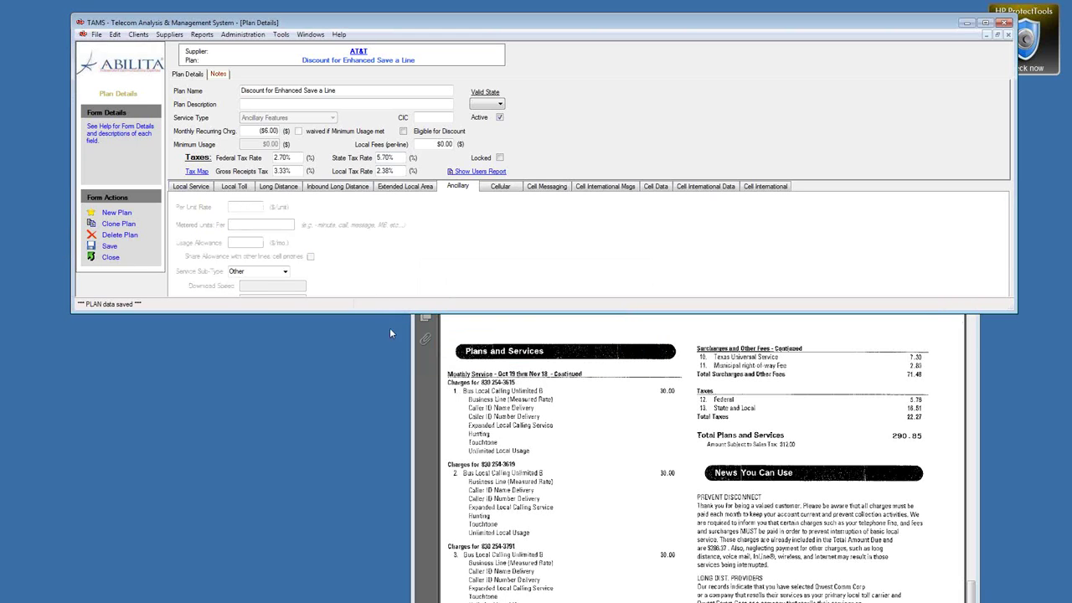
left_click(110, 257)
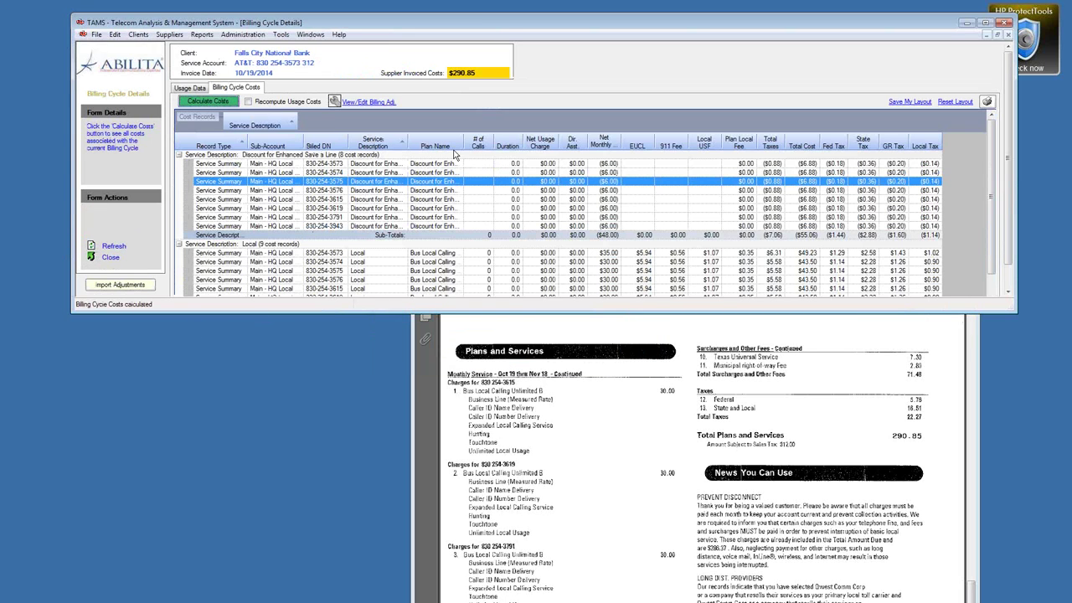
Step: Recalculate costs and check the Totals row: $297.10, Fed Tax $7.03, State Tax $14.84
left_click(208, 101)
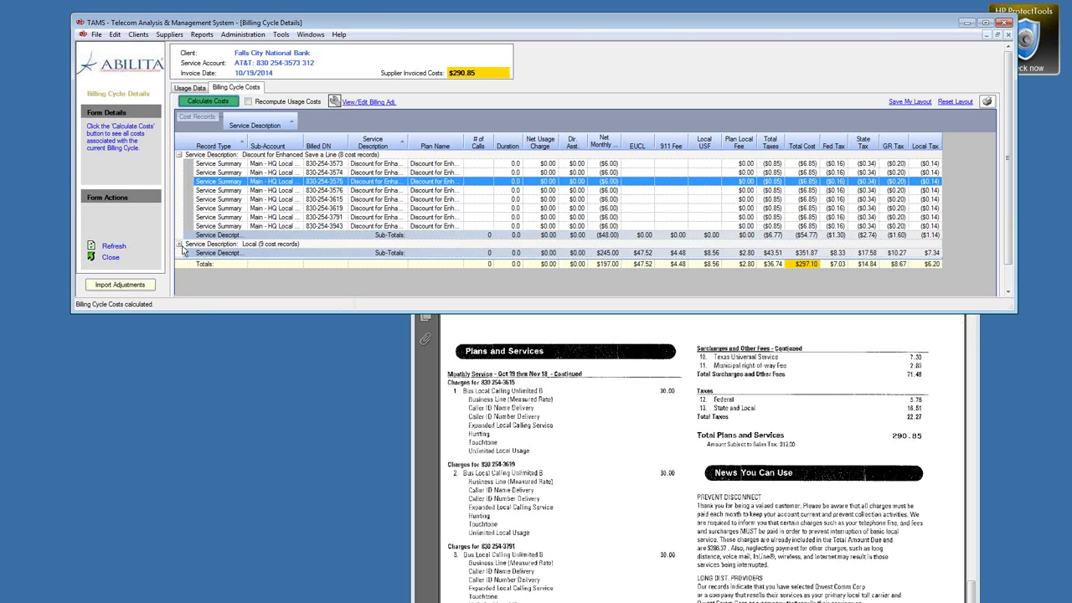
left_click(180, 245)
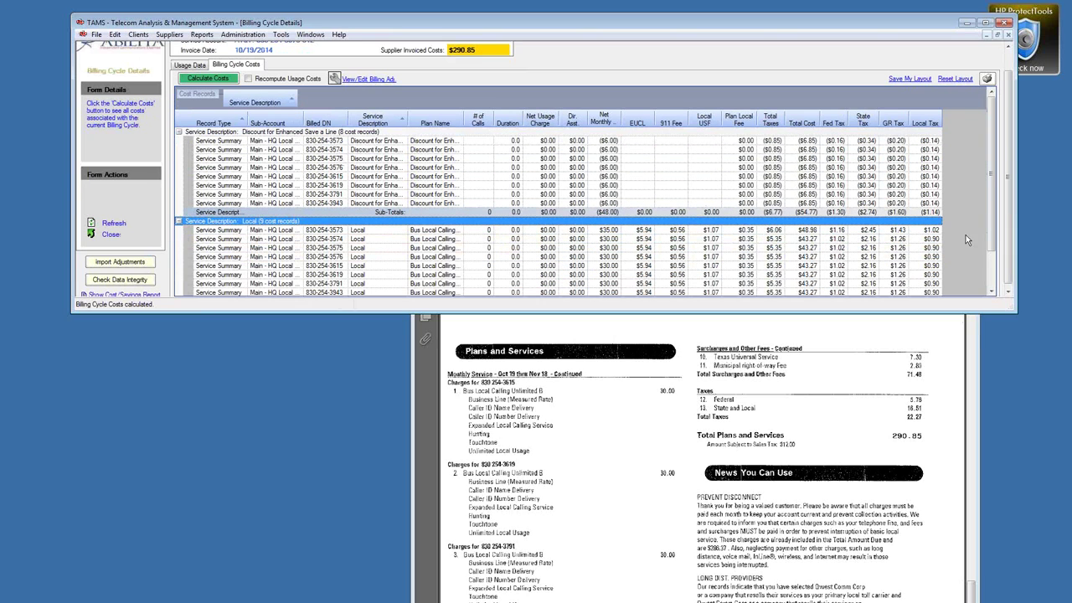
scroll(988, 258, "down", 1)
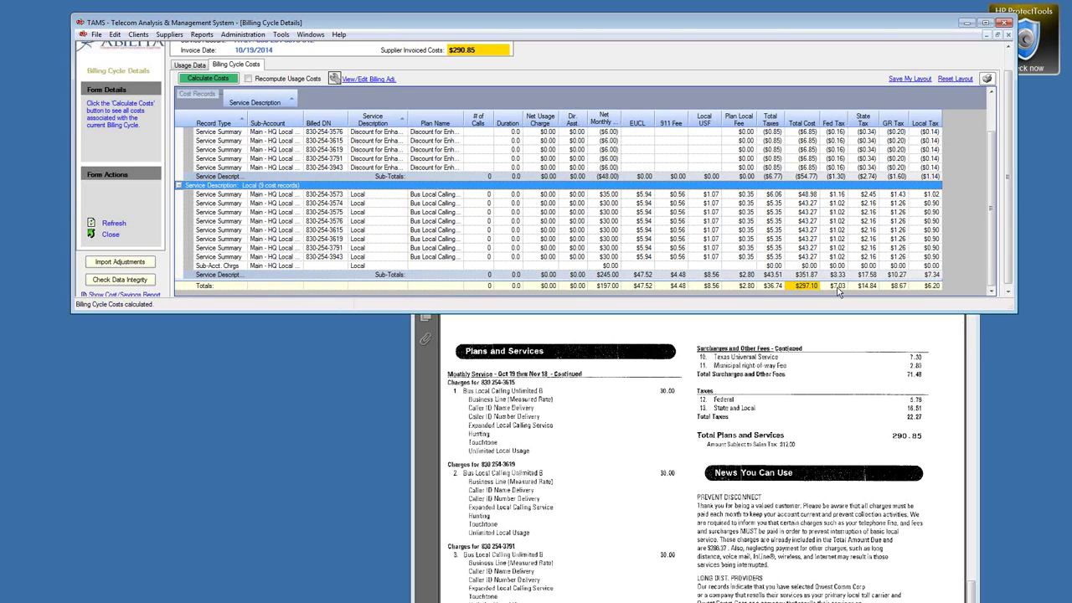
left_click(839, 286)
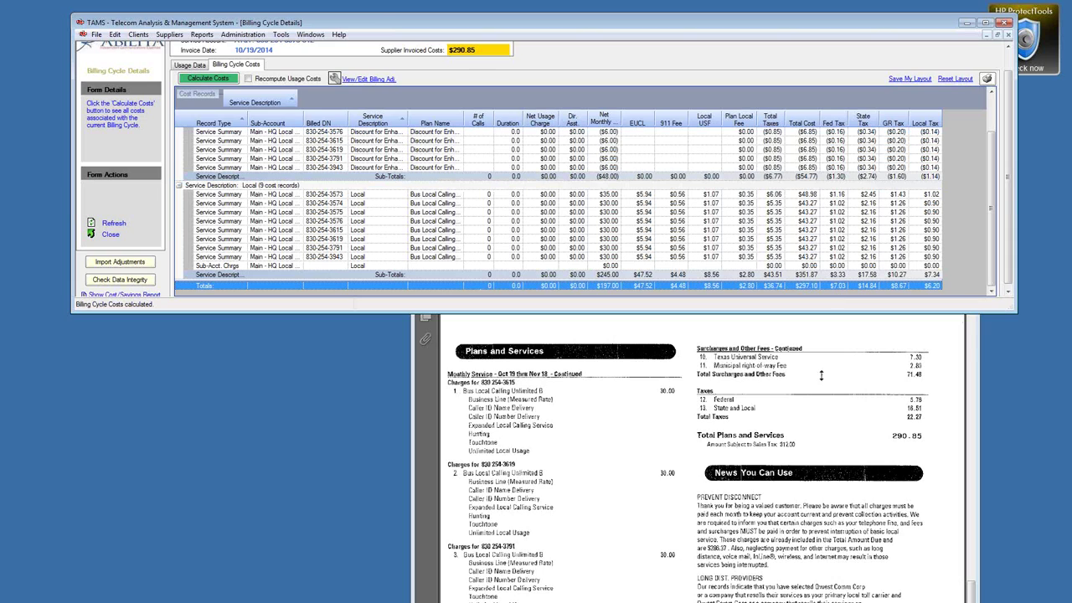
Step: Compare the bill's 5.78 federal tax with the grid's Fed Tax total
left_click_drag(904, 395, 930, 406)
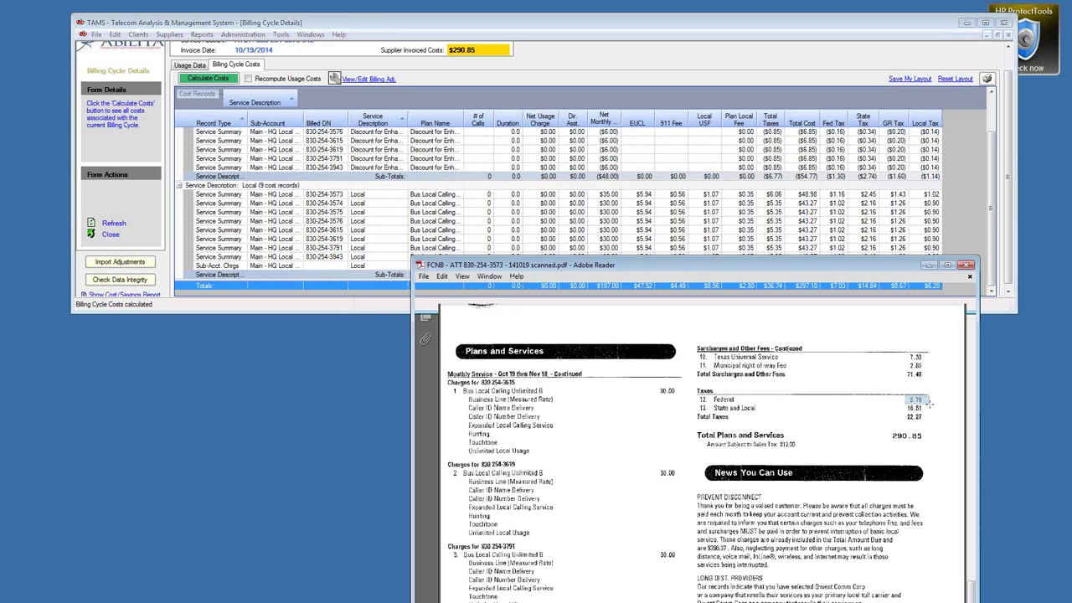
left_click_drag(929, 405, 930, 406)
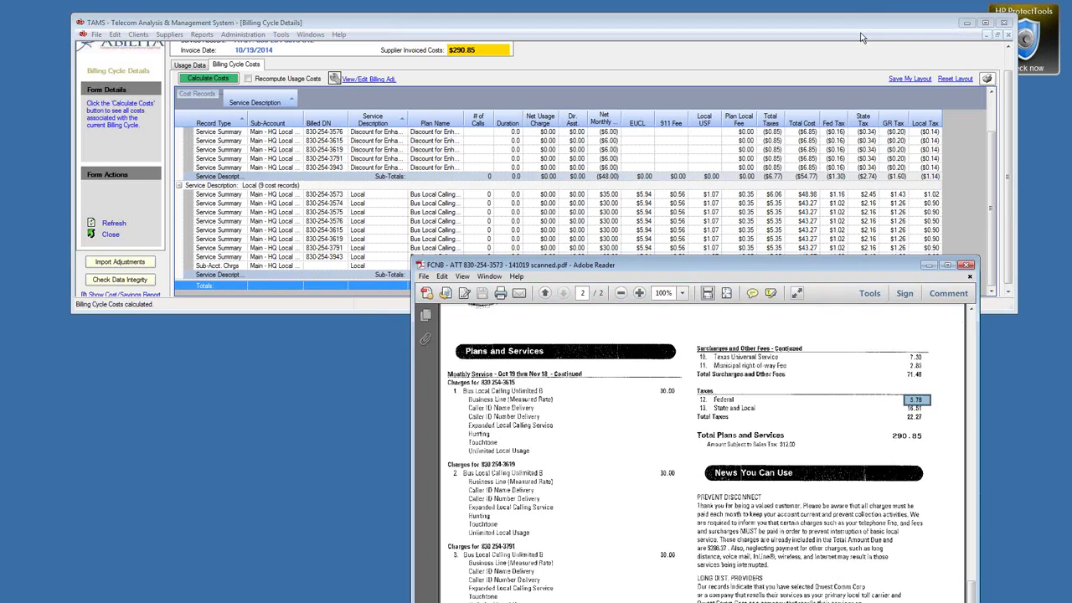
left_click(861, 124)
left_click(837, 285)
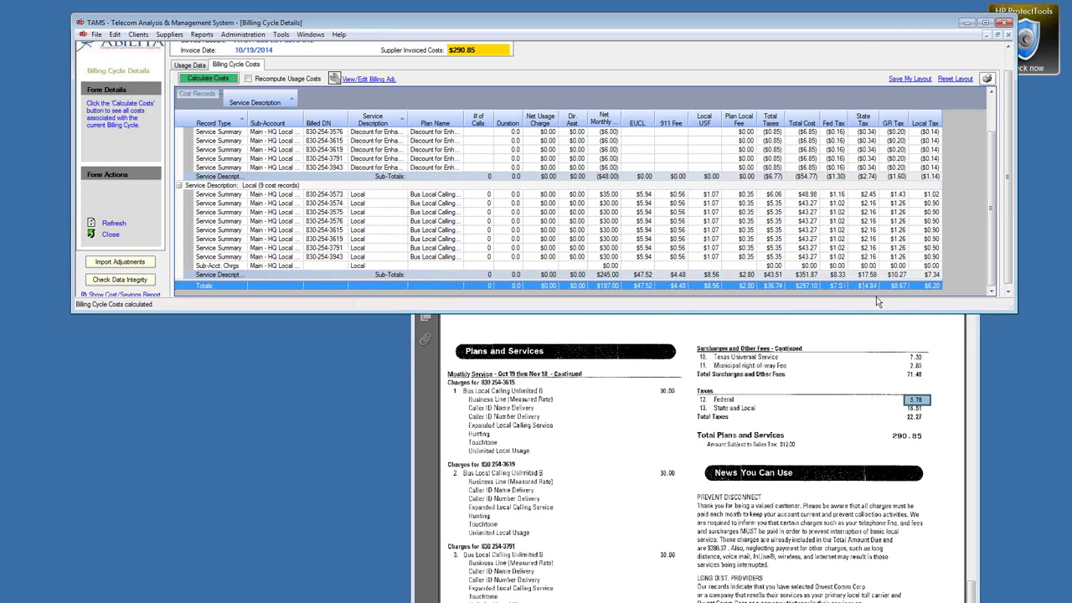
left_click(908, 407)
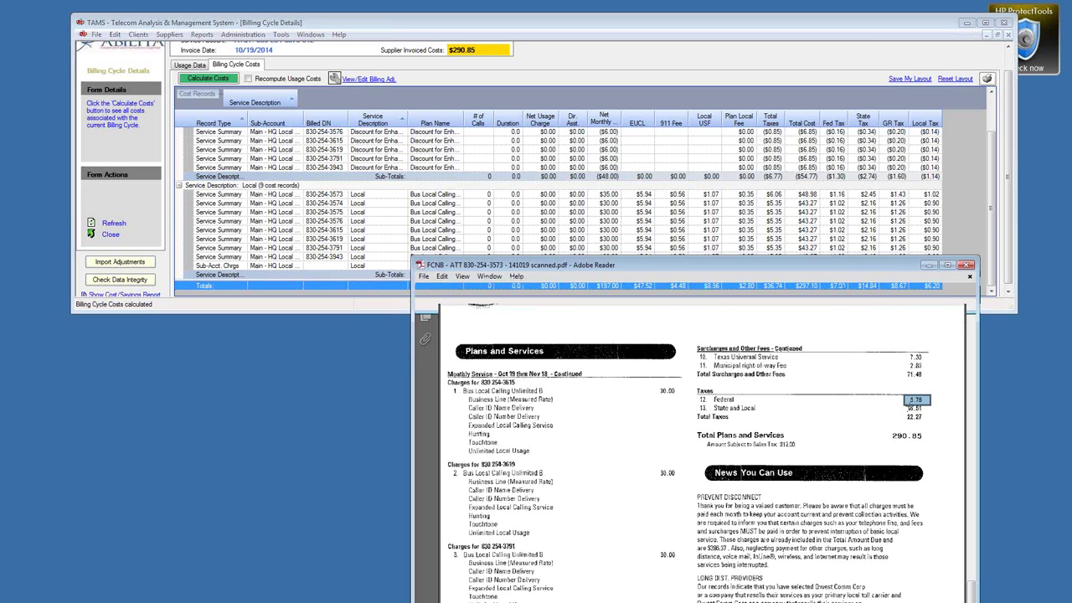
left_click(814, 117)
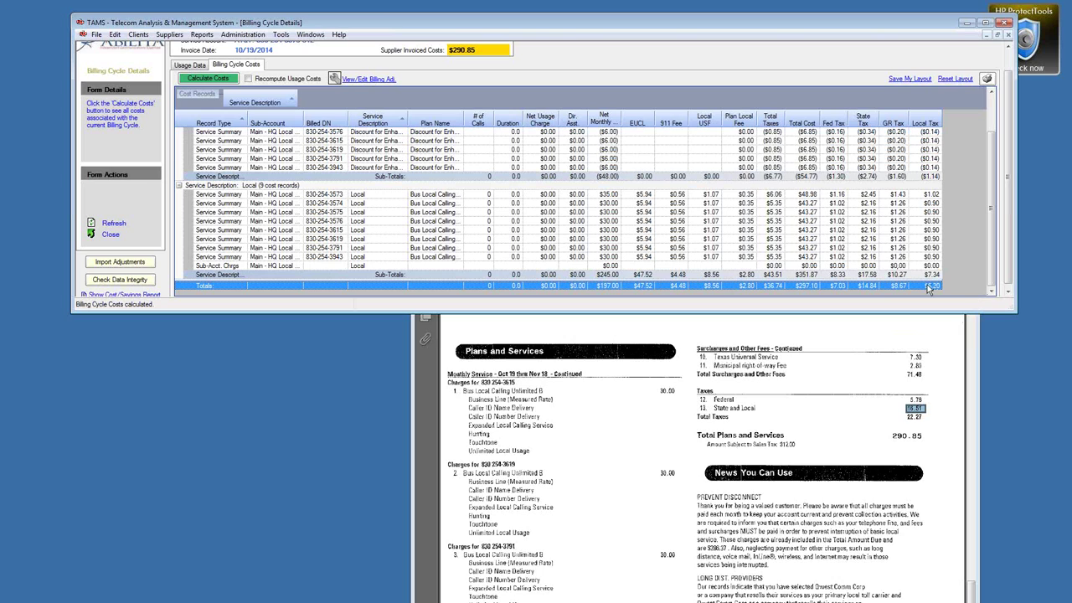
Step: Compare the bill's 16.51 state and local tax with the grid's State Tax total
left_click(709, 406)
left_click_drag(709, 405, 934, 412)
left_click(991, 251)
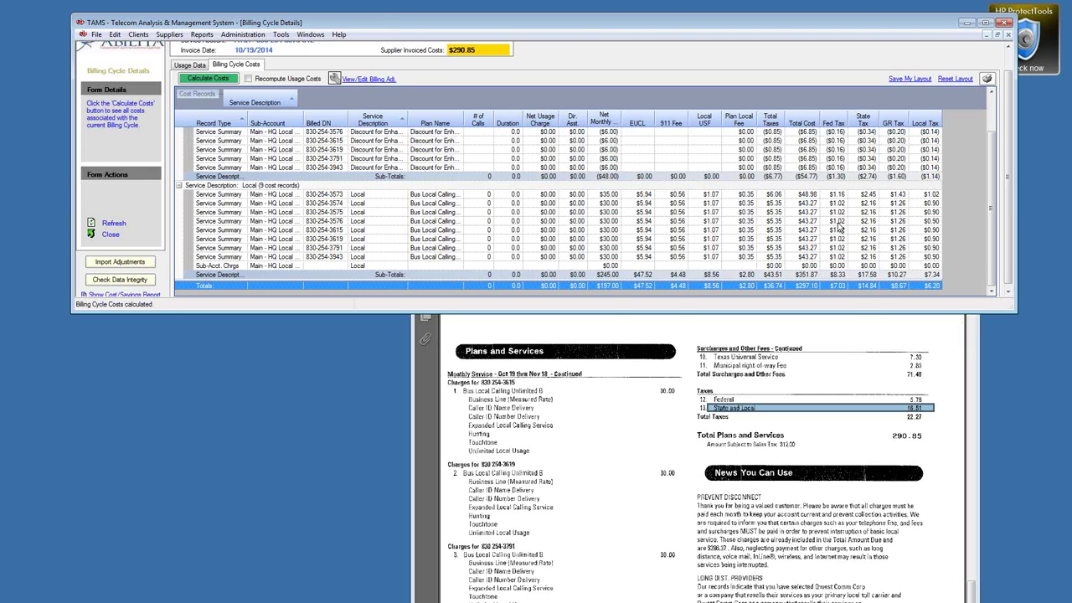
right_click(840, 221)
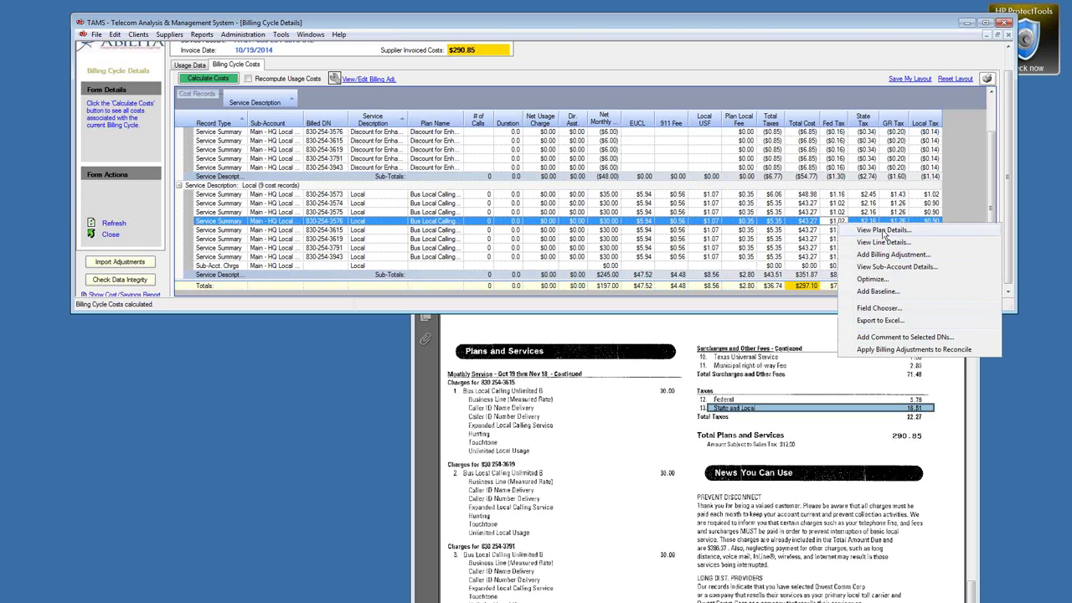
left_click(882, 232)
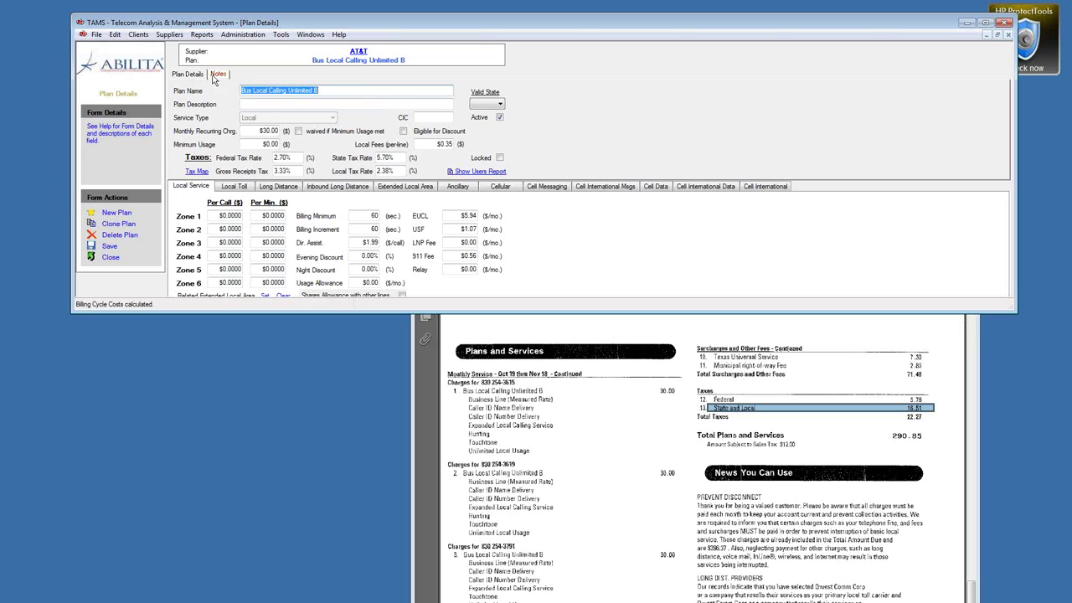
Step: Review the plan's tax notes, then set 6.00% state and 3.00% federal tax rates
left_click(214, 76)
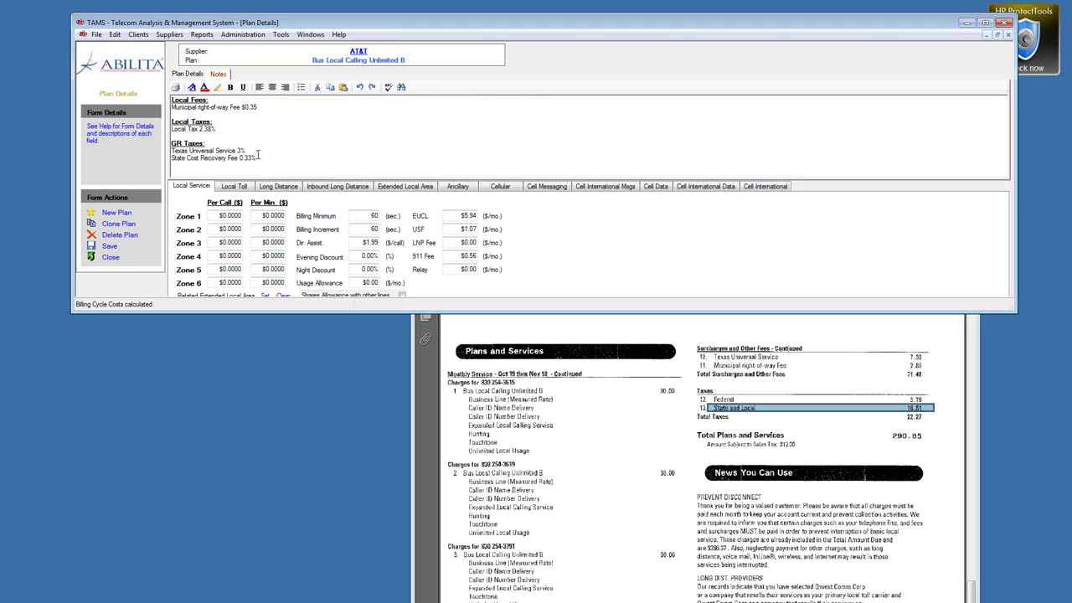
left_click_drag(222, 130, 172, 131)
left_click(190, 75)
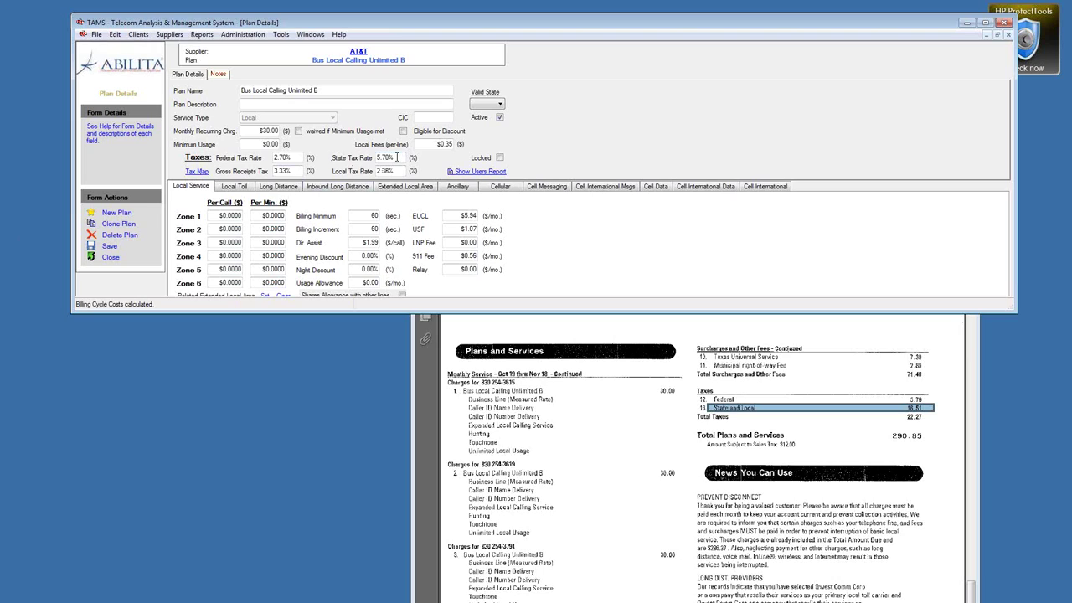
left_click_drag(397, 157, 266, 155)
type("6")
type("3")
left_click(398, 172)
Step: Untax Local Surcharges for federal, gross receipts and local tax, then save and close the plan
left_click(28, 112)
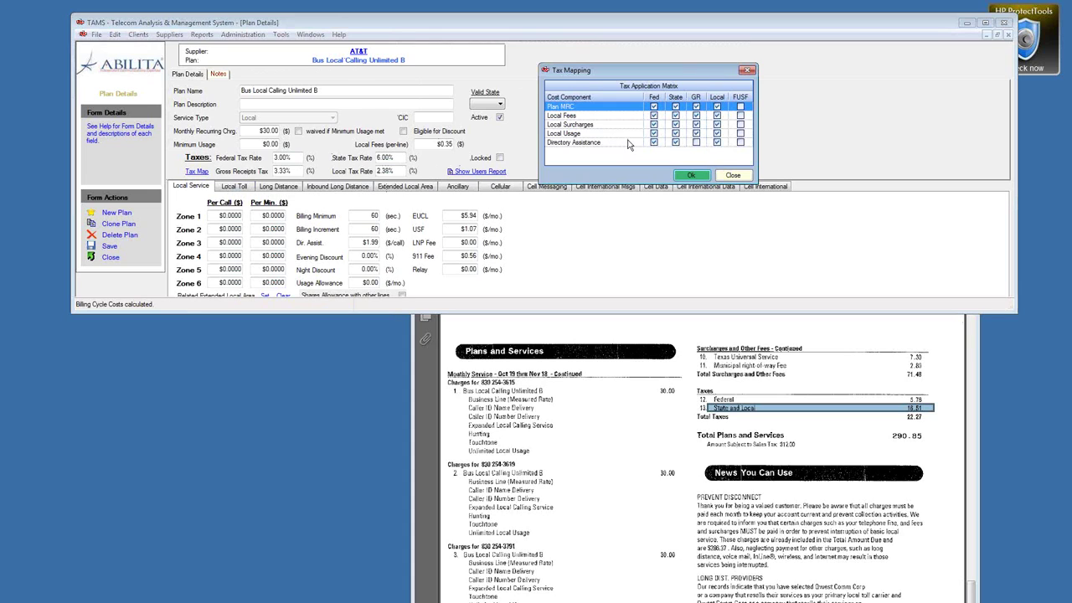
left_click(653, 124)
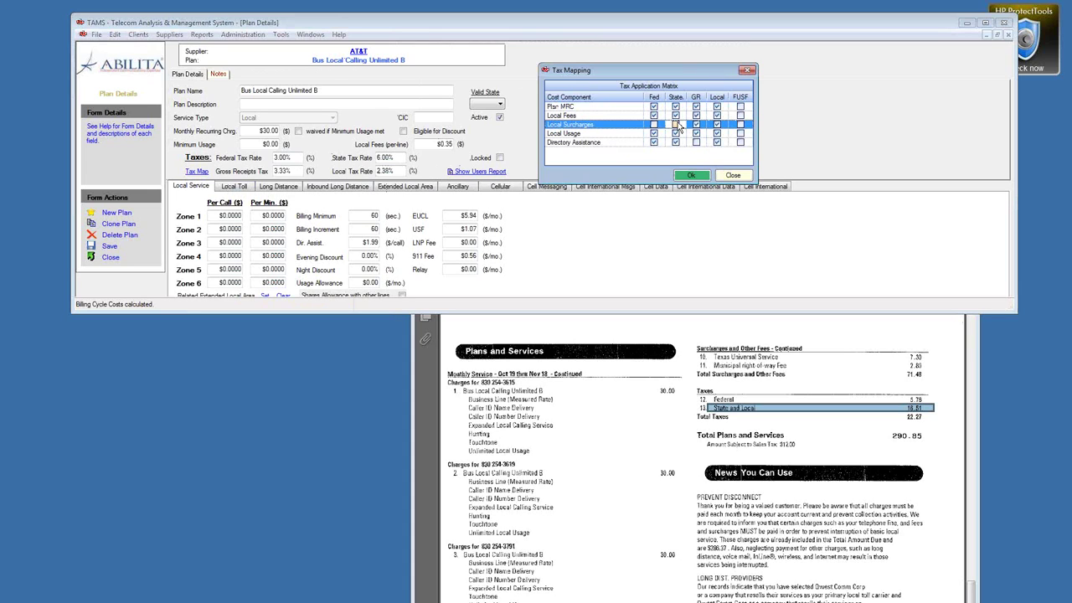
left_click(696, 124)
left_click(717, 124)
left_click(688, 176)
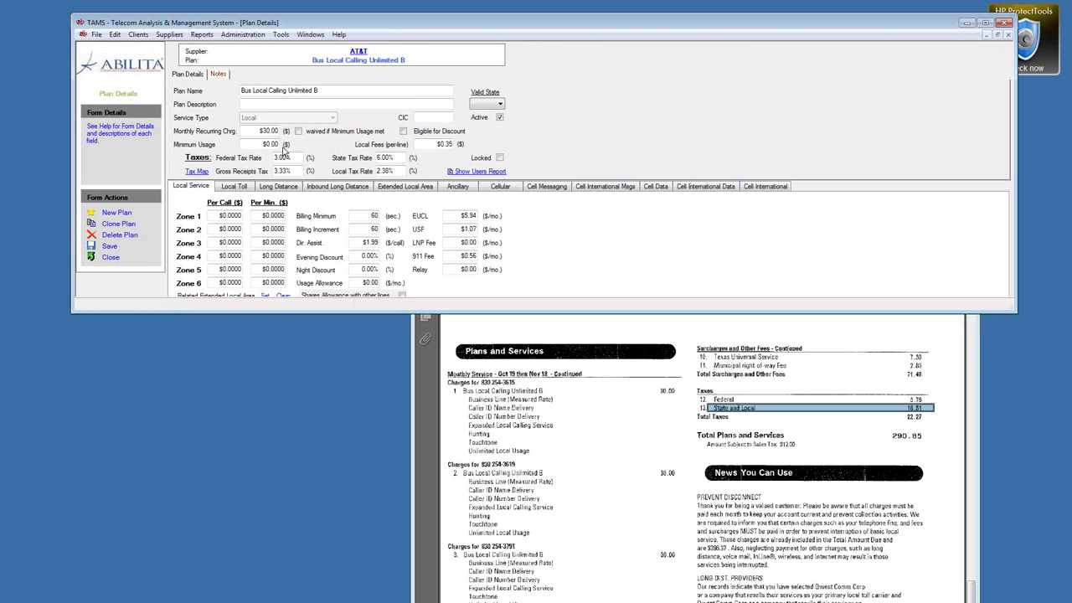
left_click(111, 257)
left_click(517, 357)
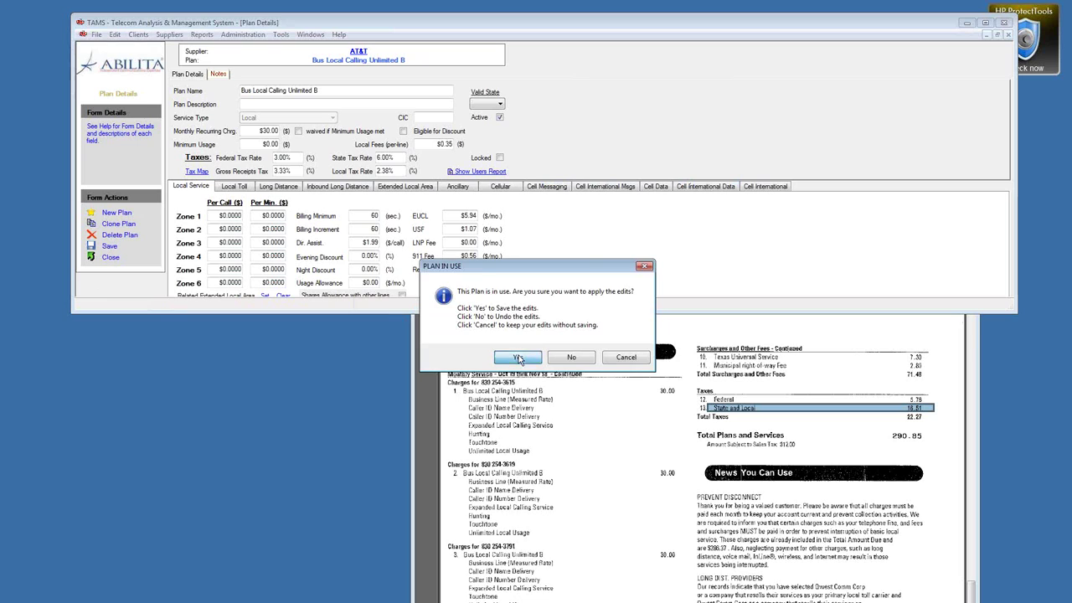
left_click(107, 258)
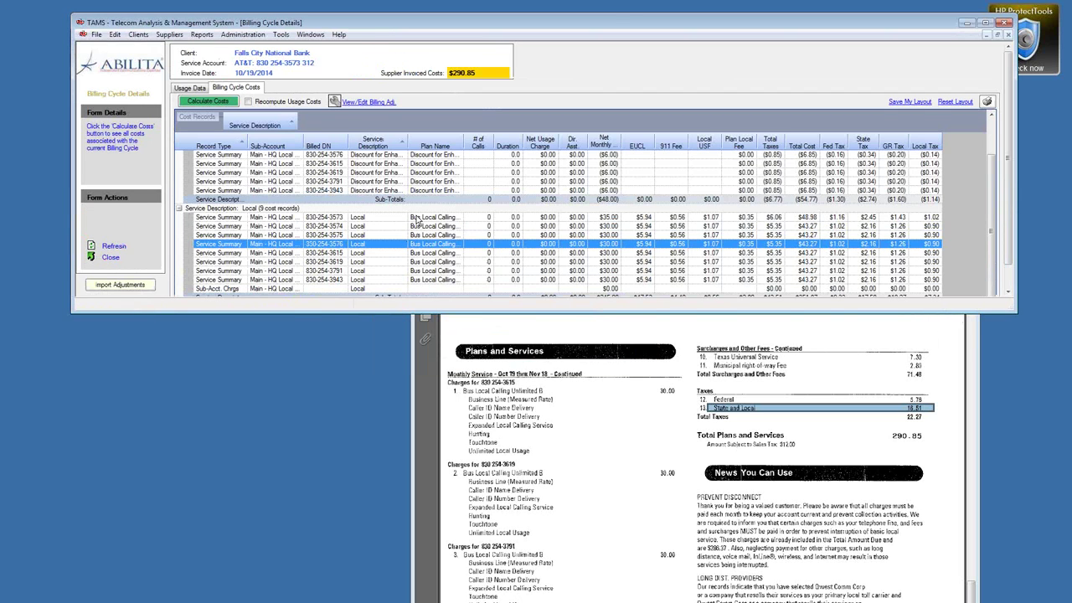
Step: In the main line's plan tax map, remove federal, state, gross receipts and local taxes from Local Fees/Surcharges
right_click(418, 217)
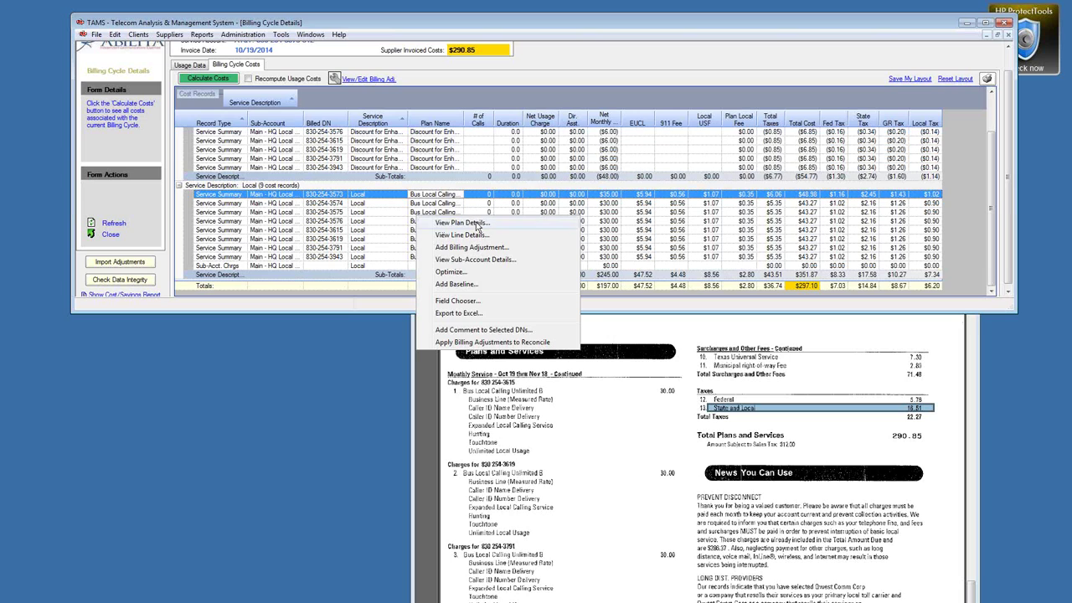
left_click(462, 222)
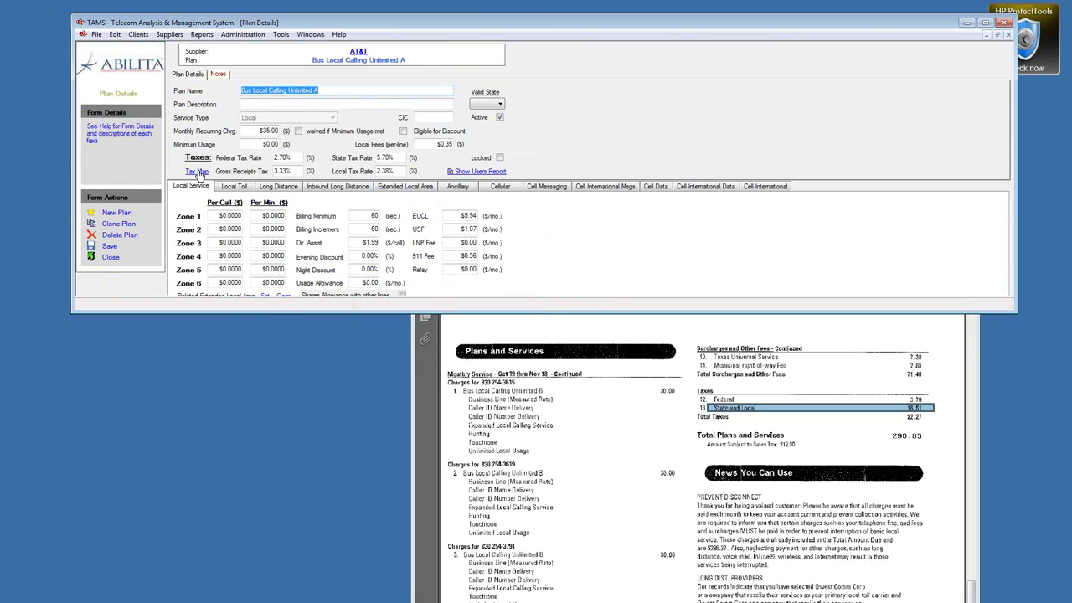
left_click(198, 171)
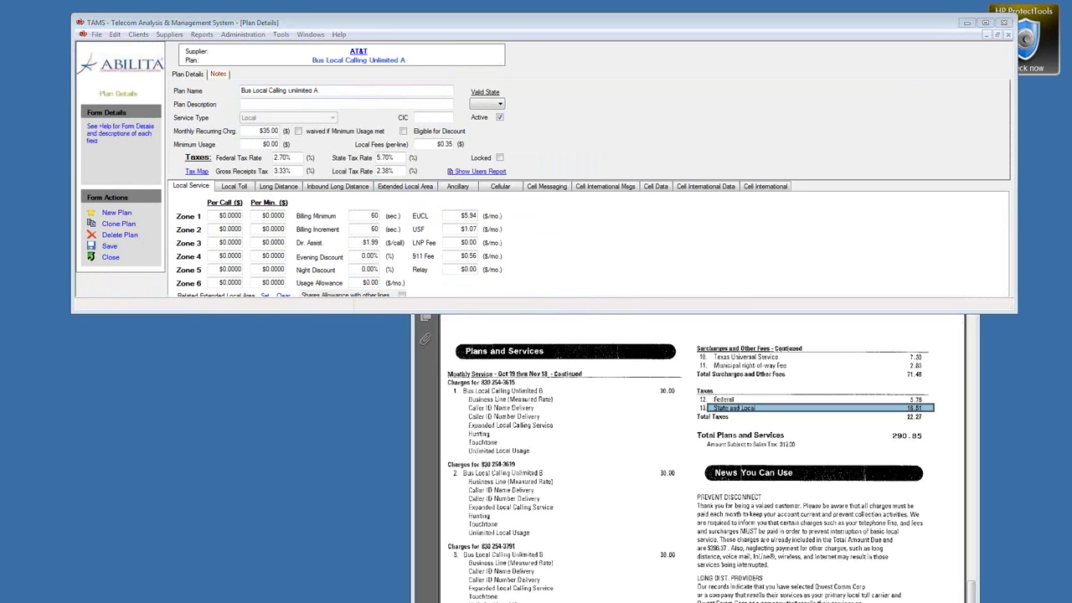
left_click(376, 203)
left_click(375, 195)
left_click(397, 194)
left_click(397, 204)
left_click(417, 204)
left_click(438, 204)
left_click(438, 195)
left_click(438, 204)
left_click(413, 255)
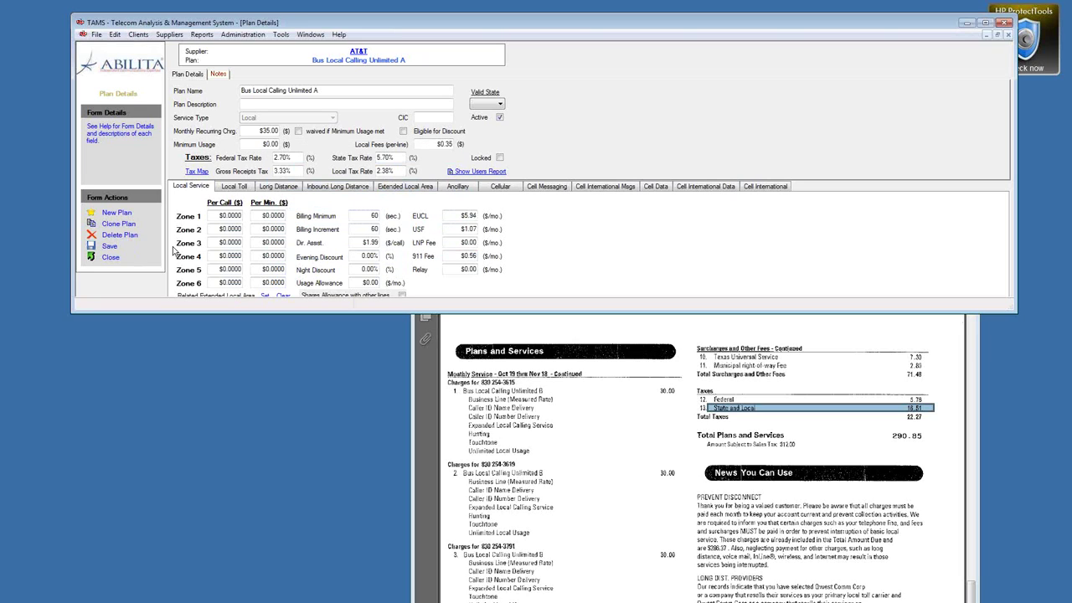
Step: Save the plan with its Federal Tax Rate changed to 3
left_click(108, 248)
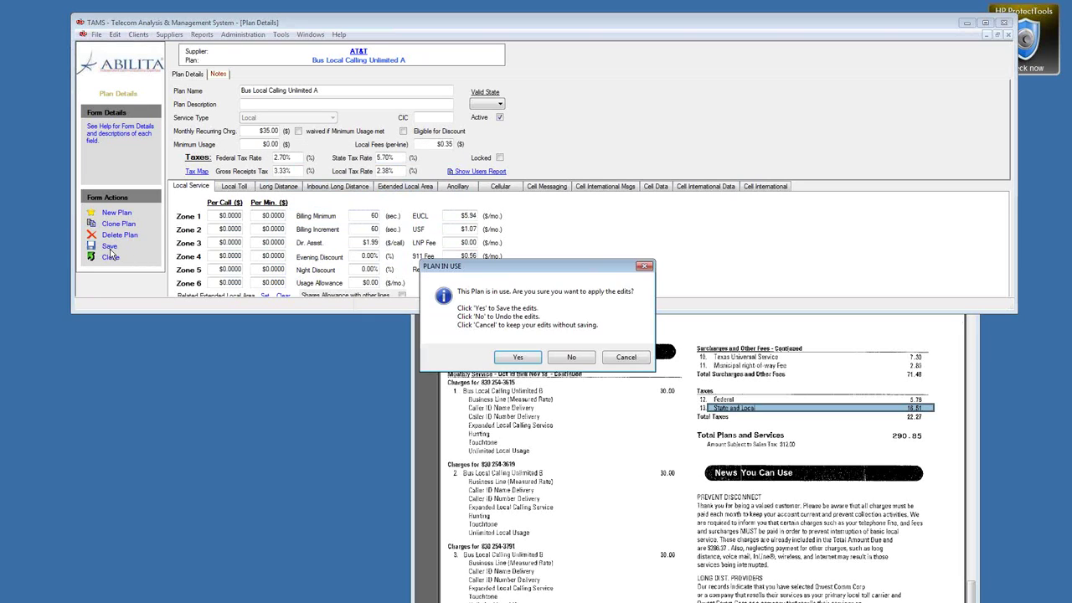
left_click(513, 358)
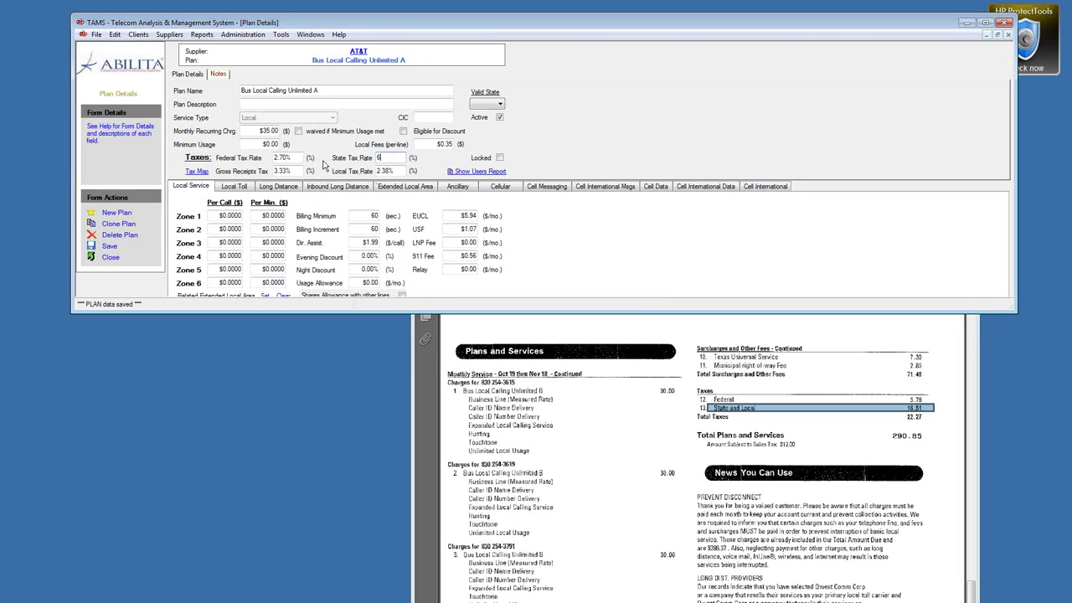
left_click(273, 157)
type("3")
left_click(109, 246)
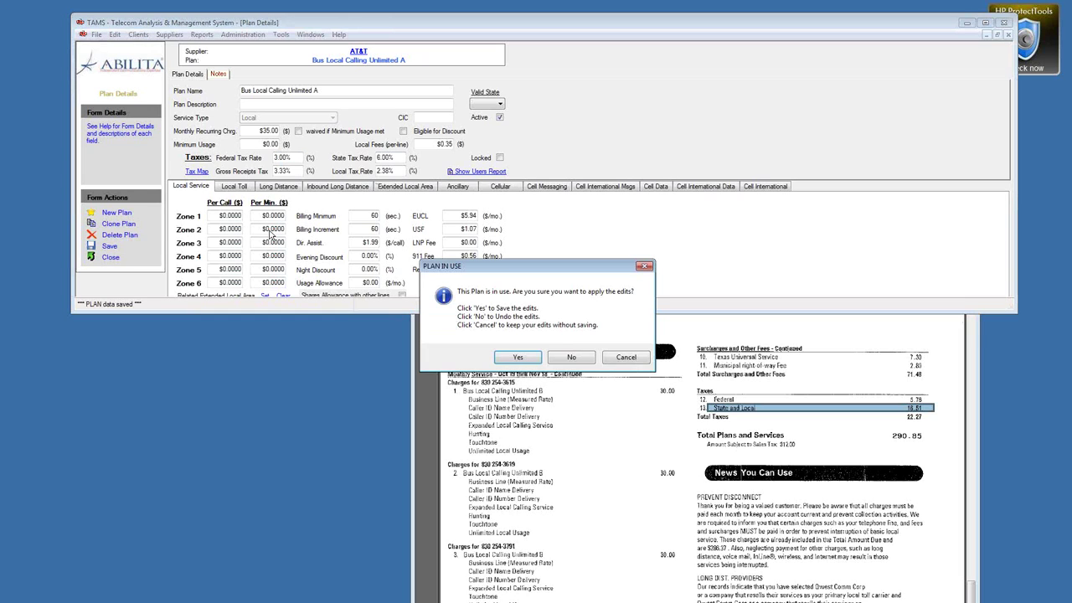
left_click(529, 360)
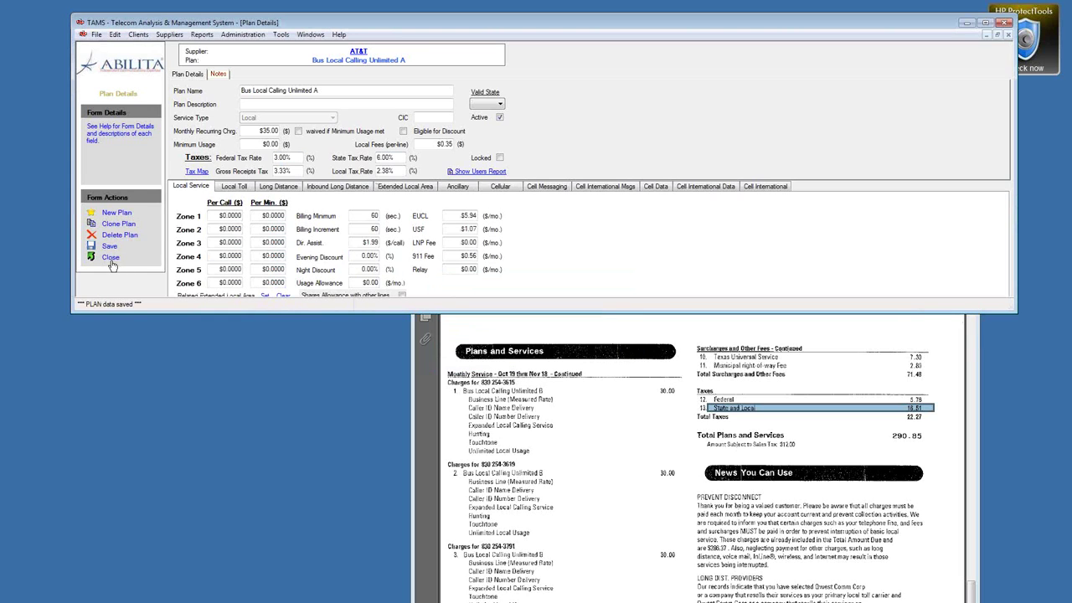
Step: Close the plan details form, confirming the save
double_click(394, 312)
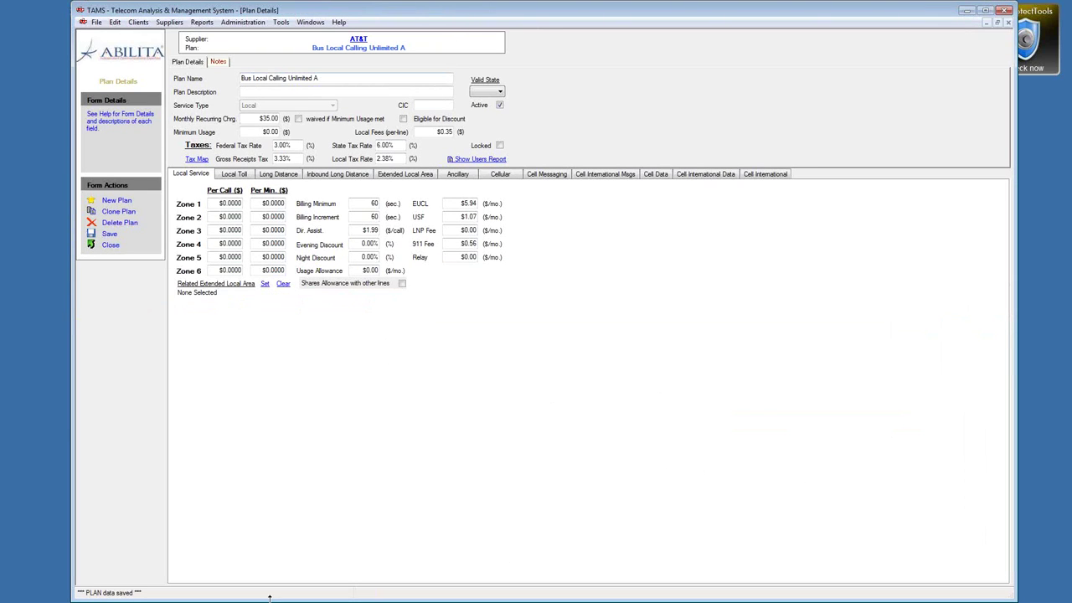
double_click(277, 568)
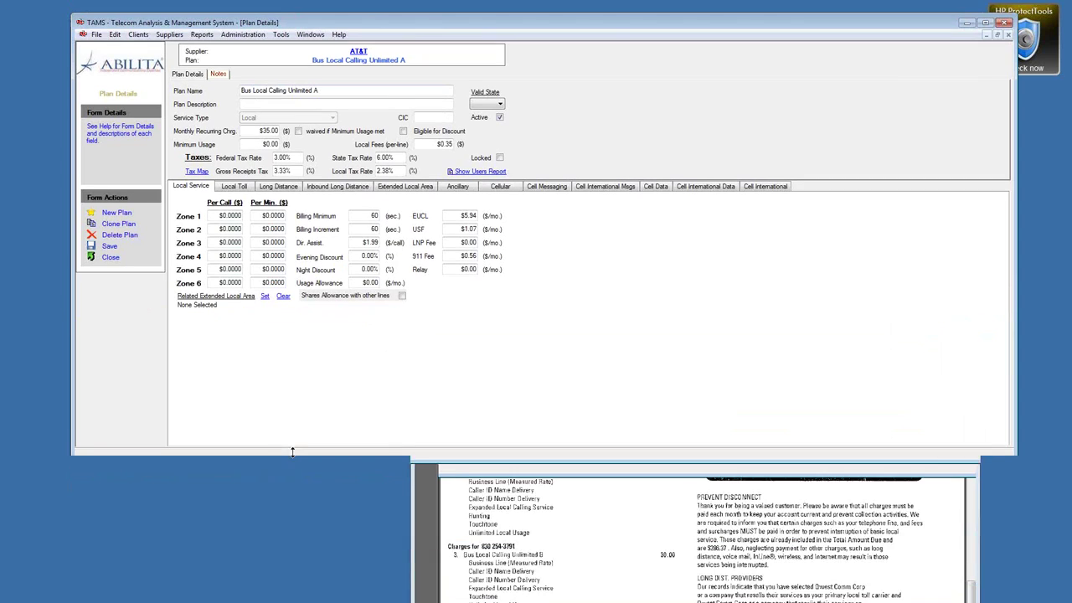
left_click(110, 258)
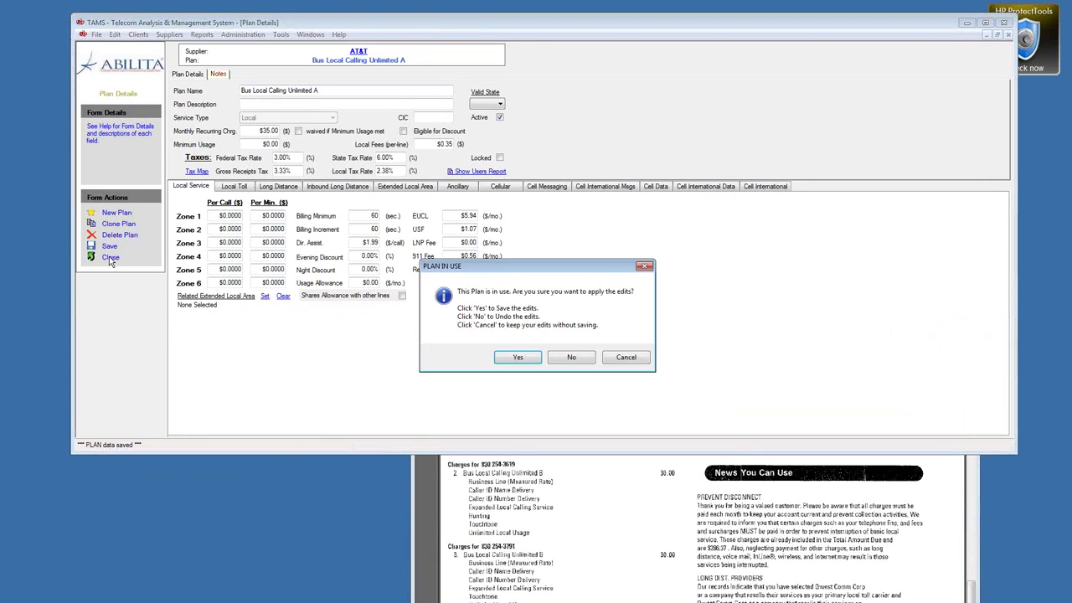
left_click(511, 356)
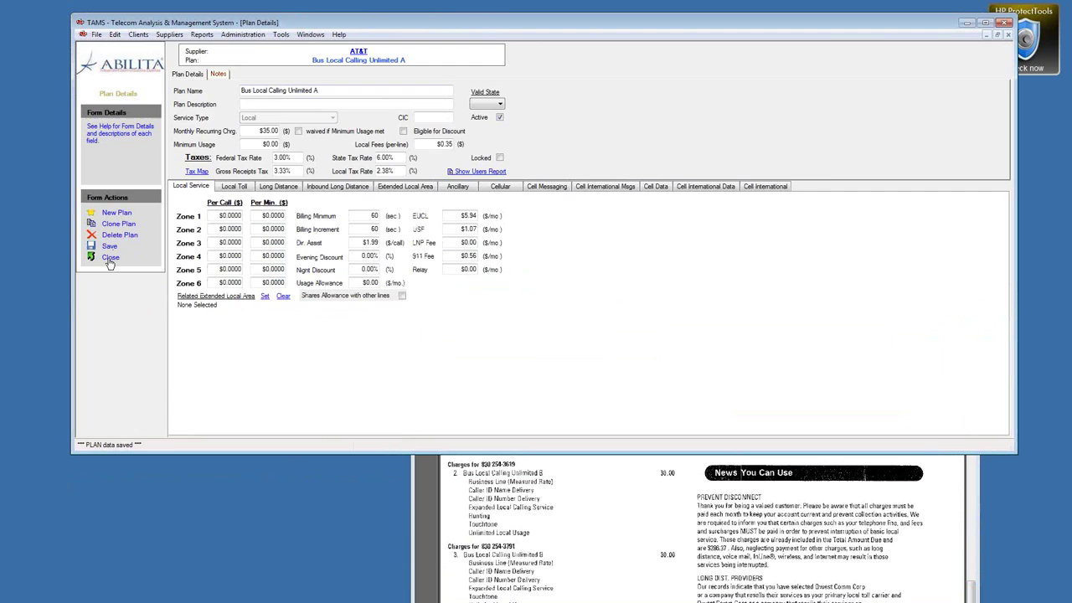
left_click(109, 258)
right_click(450, 166)
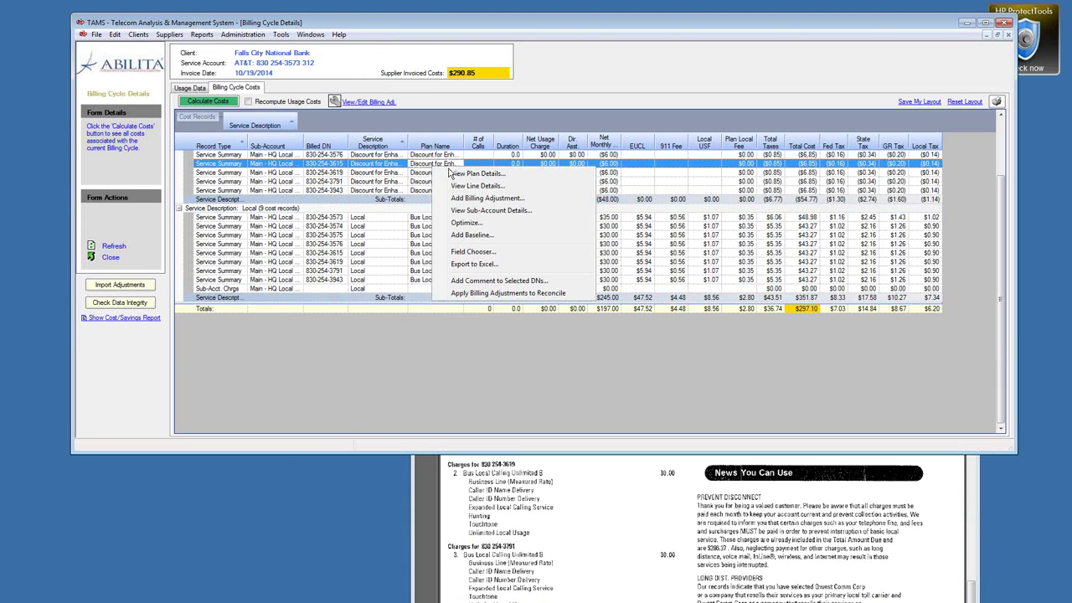
Step: Give the discount line's plan a federal tax rate of 3 and a state tax rate of 6
left_click(457, 174)
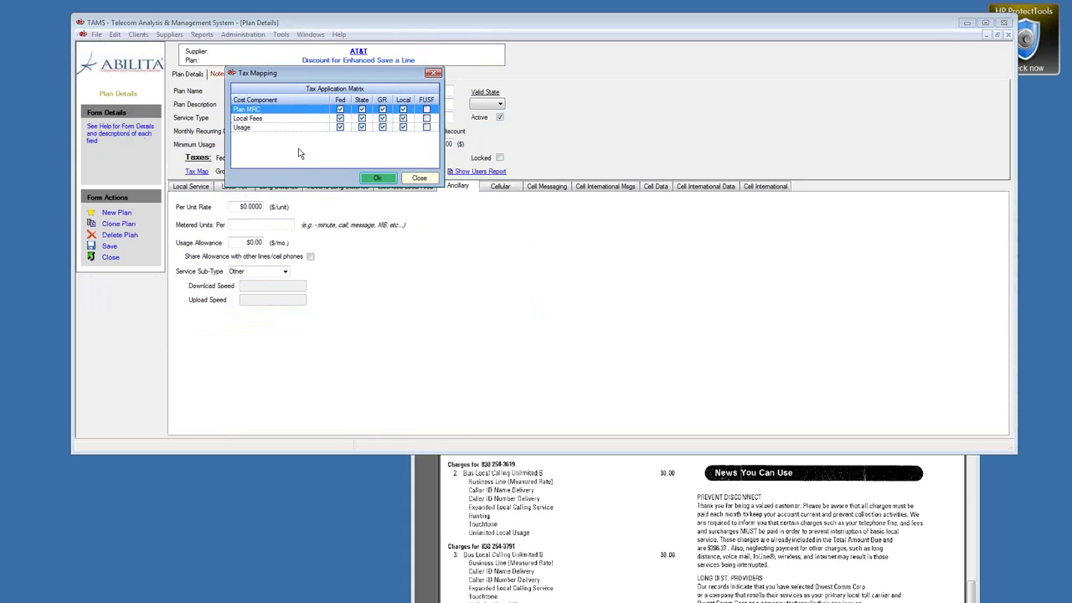
left_click(340, 119)
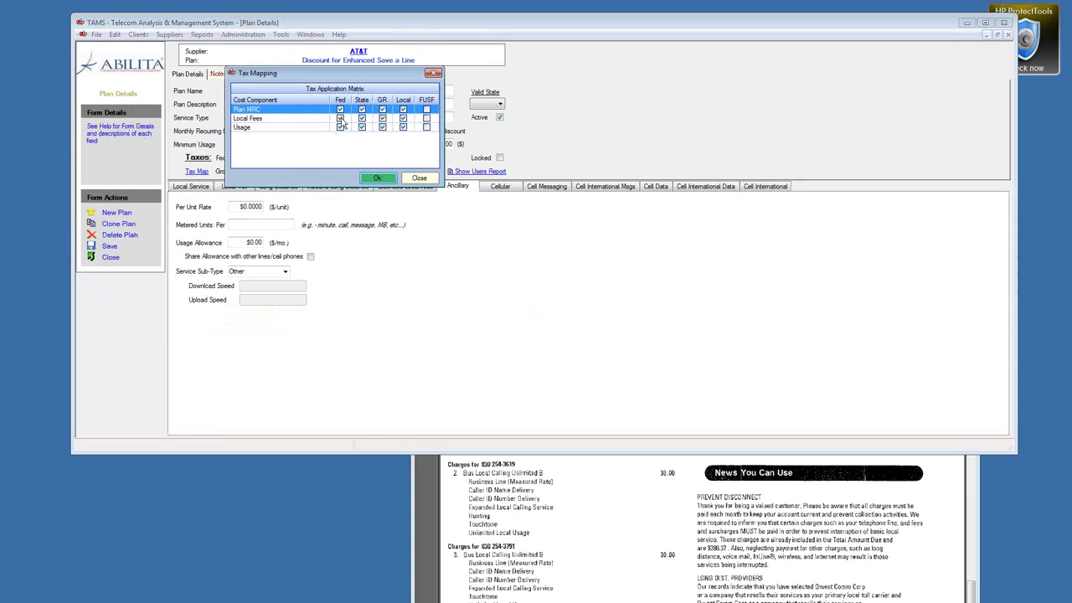
left_click(417, 179)
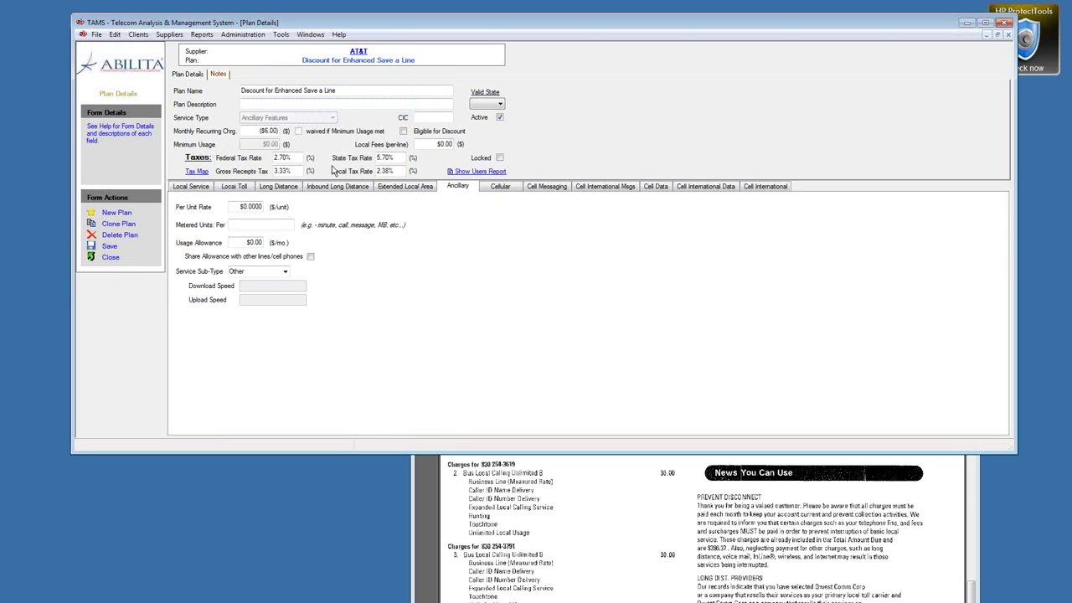
left_click_drag(293, 159, 266, 160)
type("3")
key("Tab")
type("6")
Step: Save the discount plan and recalculate the billing cycle costs, now $289.70
left_click(110, 247)
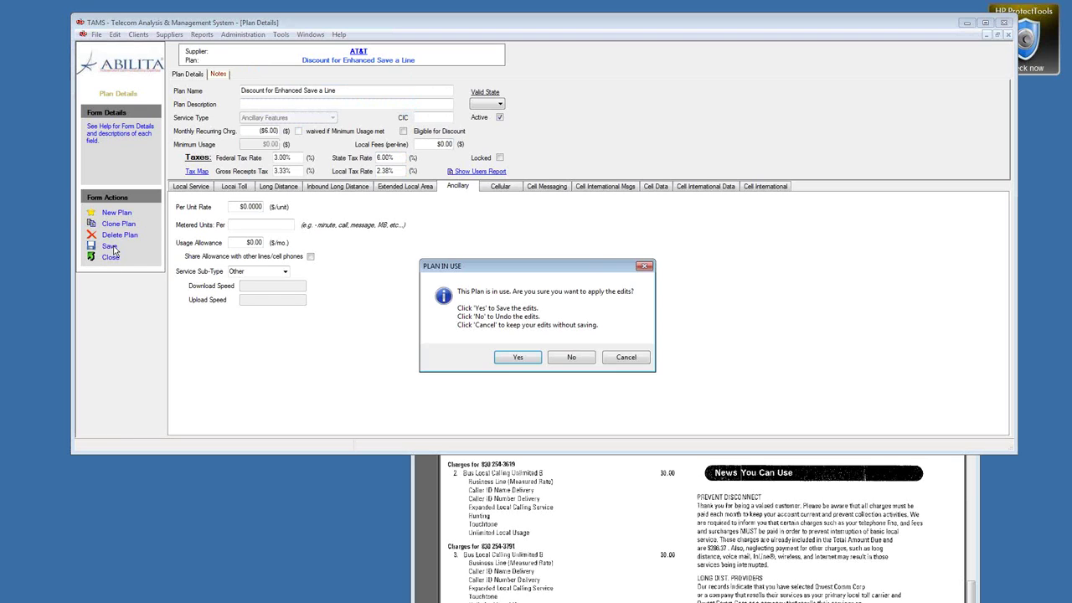
left_click(517, 357)
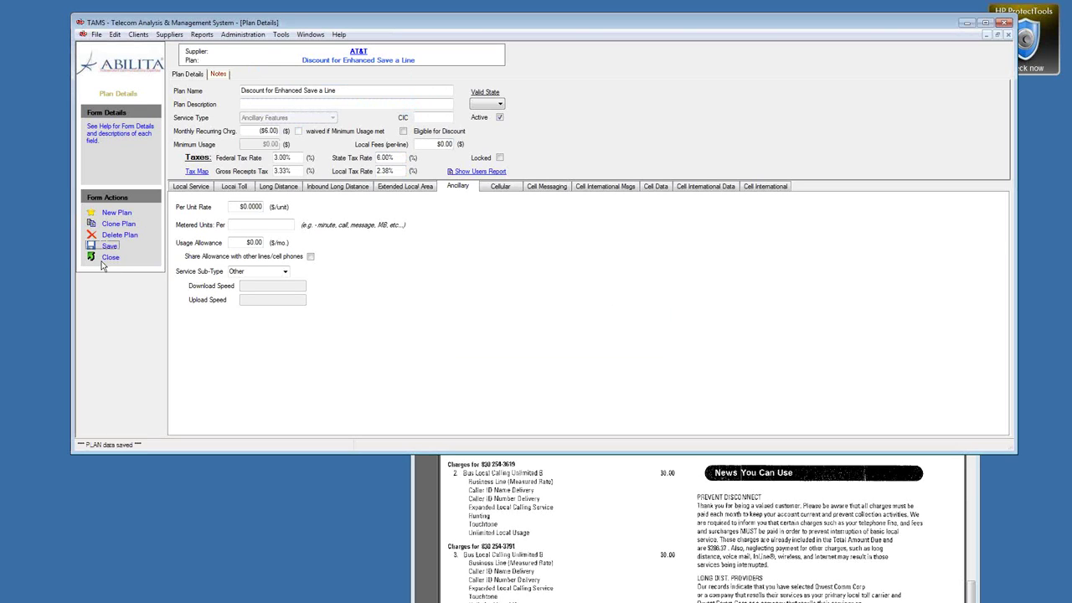
left_click(110, 257)
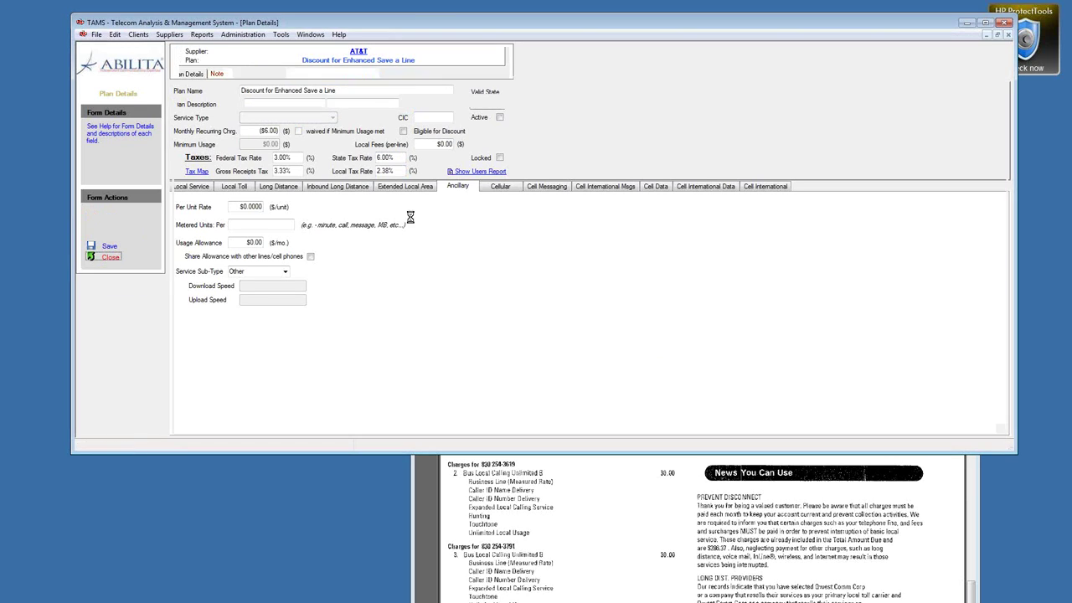
left_click(196, 100)
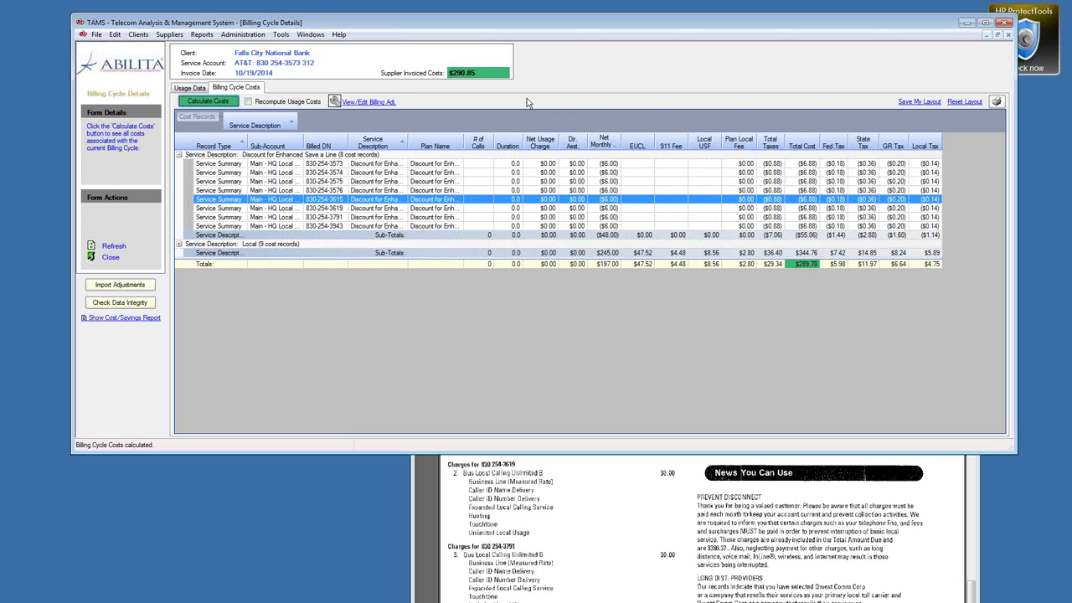
Step: Auto-apply a $1.15 reconciliation billing adjustment and recalculate the cycle costs
right_click(422, 192)
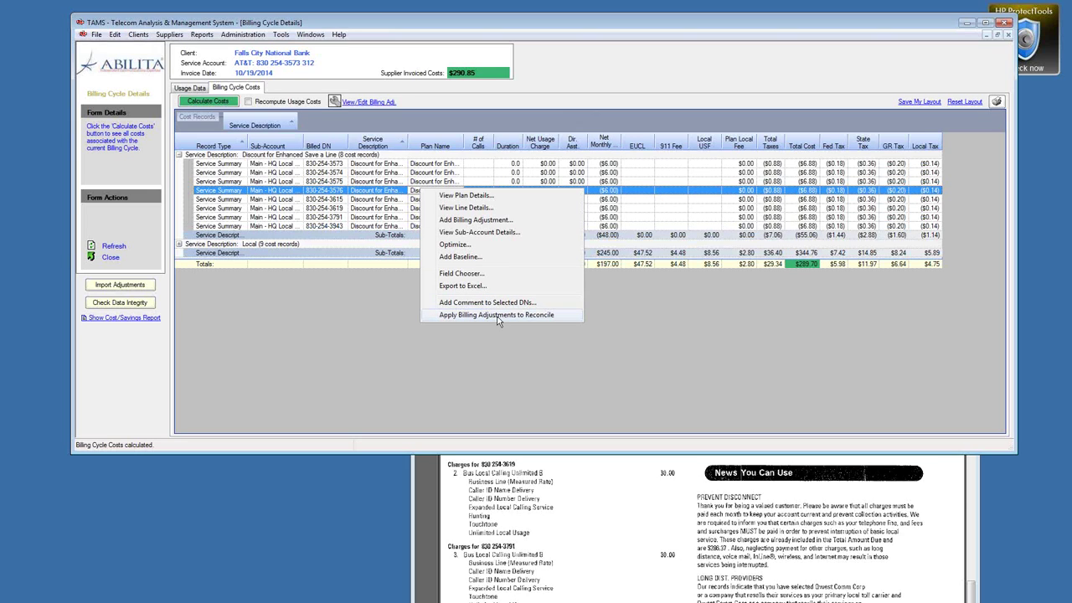
left_click(497, 316)
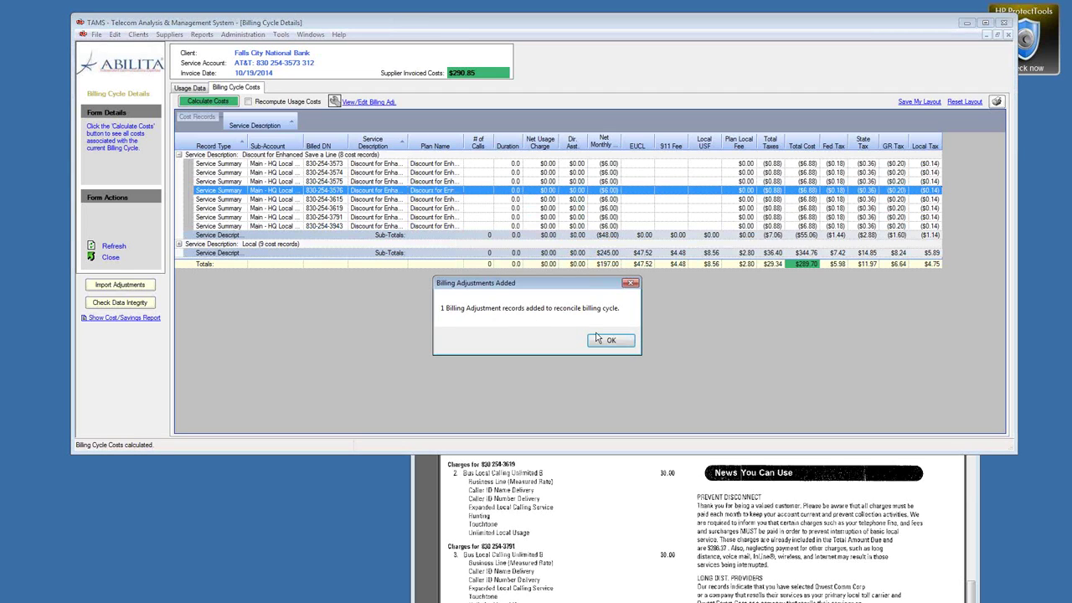
left_click(609, 341)
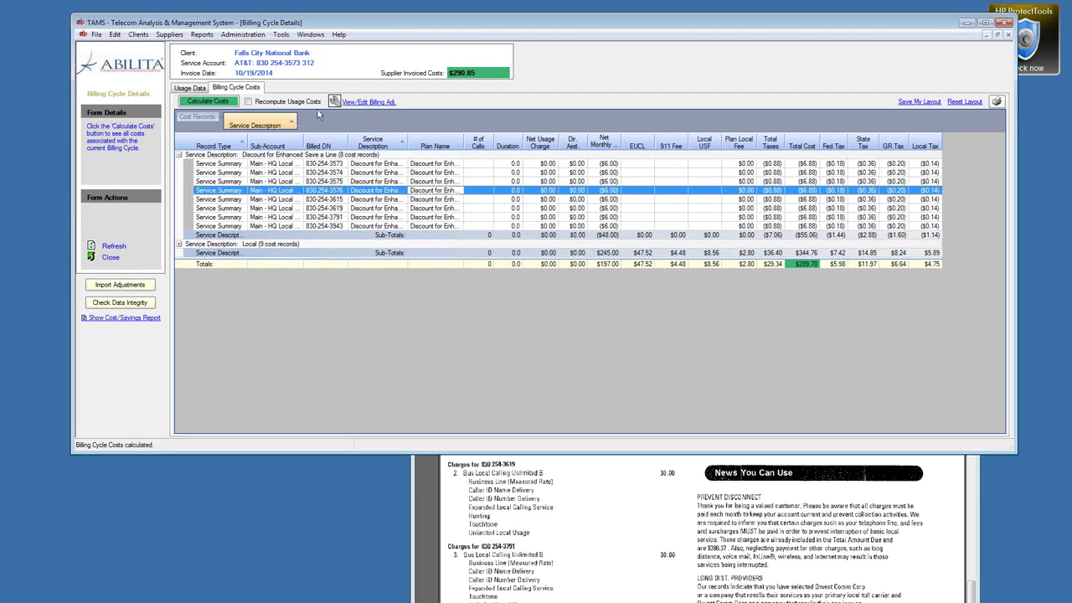
left_click(370, 103)
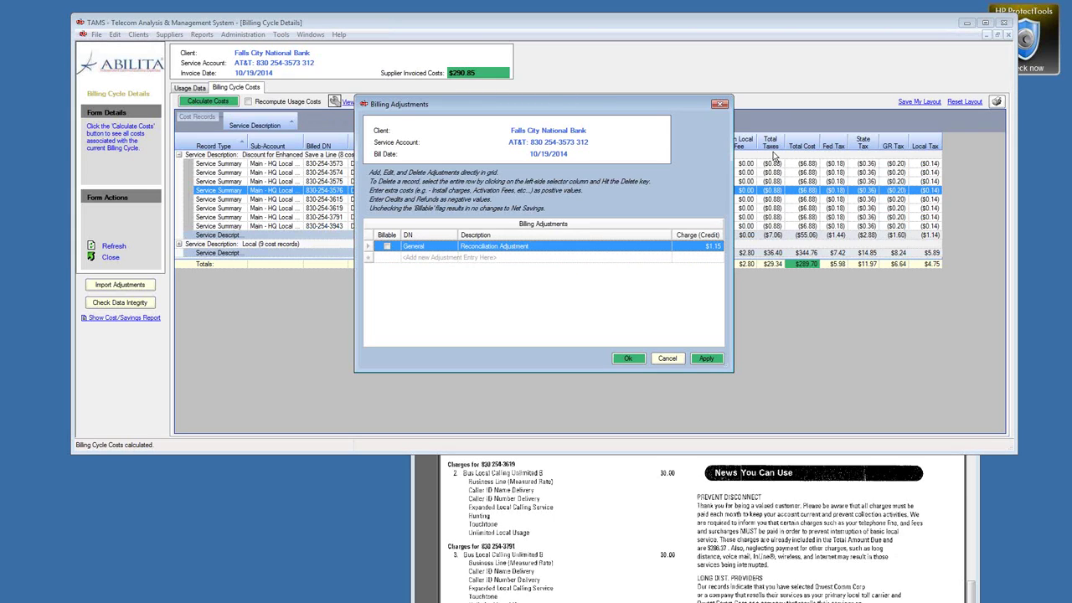
left_click(629, 358)
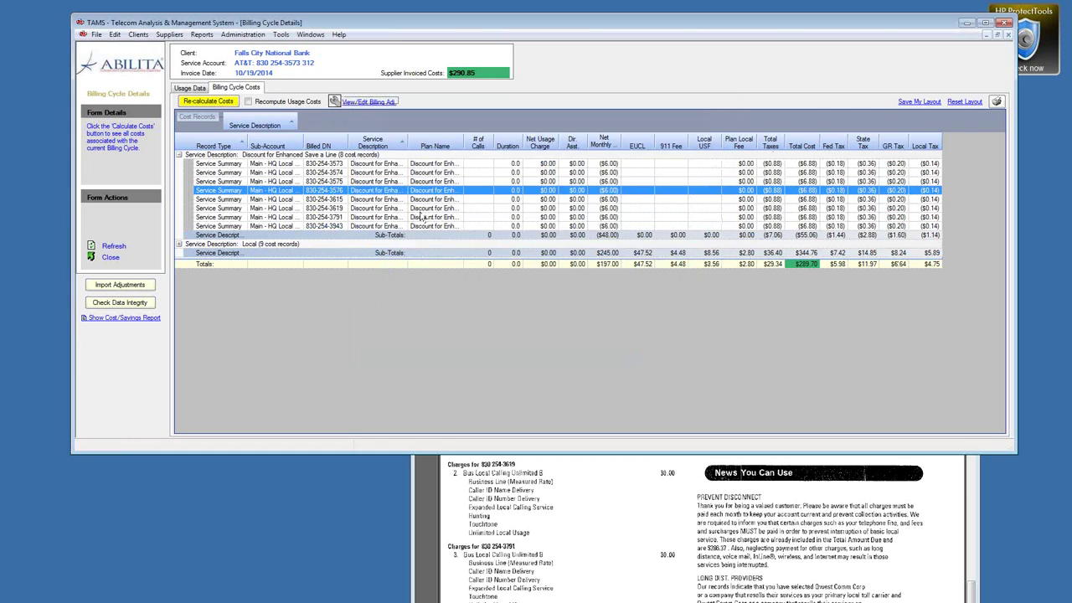
left_click(221, 101)
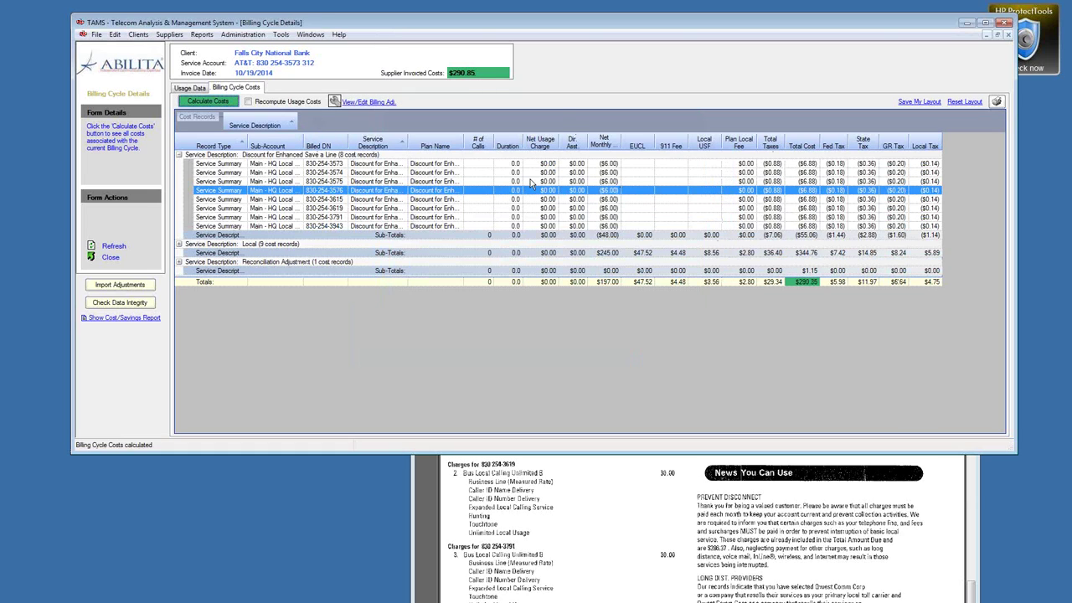
Step: Delete the Reconciliation Adjustment and move the scanned AT&T bill window to the top
left_click(376, 102)
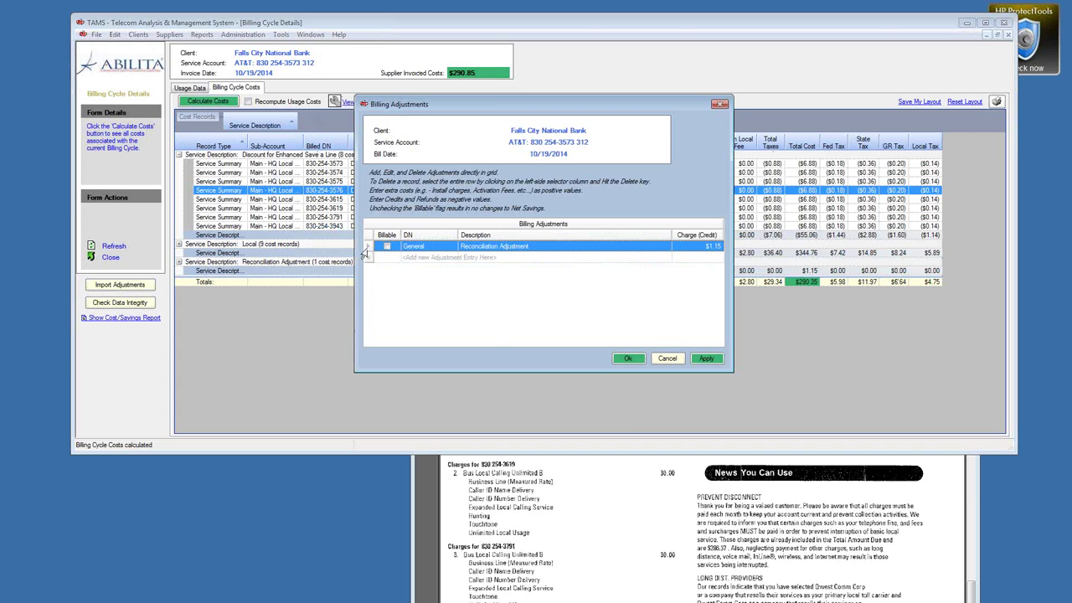
key("Delete")
left_click(512, 339)
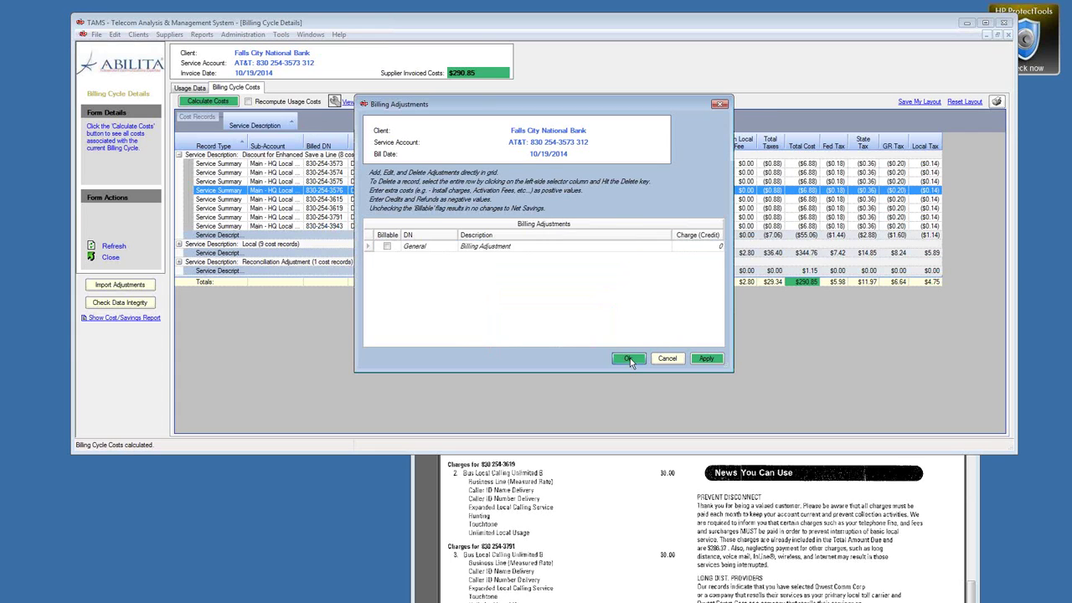
left_click(630, 357)
left_click(638, 482)
left_click_drag(771, 267, 728, 38)
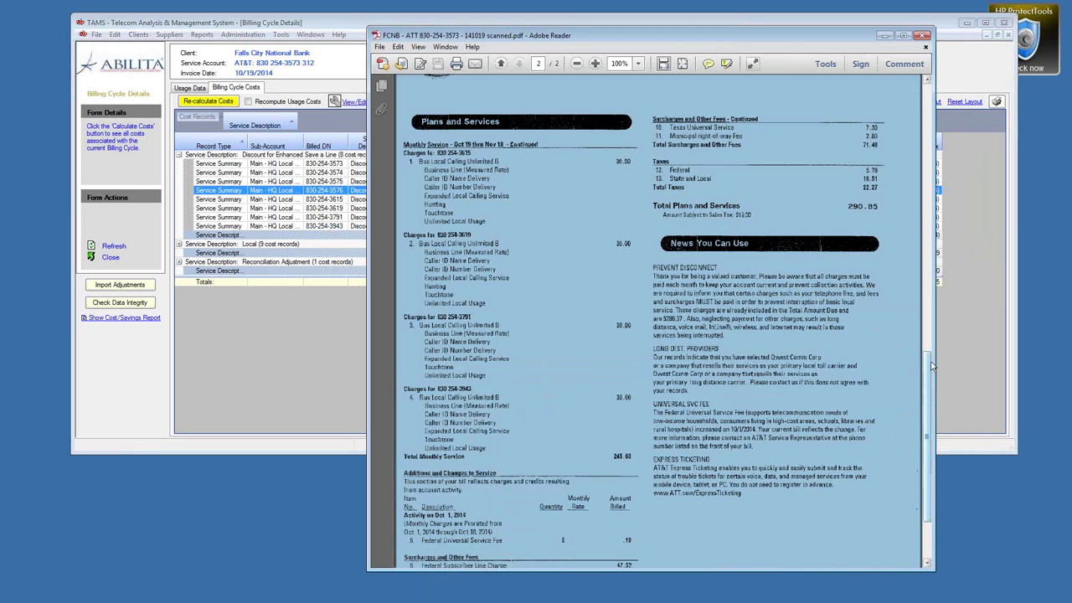
Step: Mark the bill's Additions and Changes section showing the .10 Federal Universal Service Fee
left_click_drag(928, 379, 928, 386)
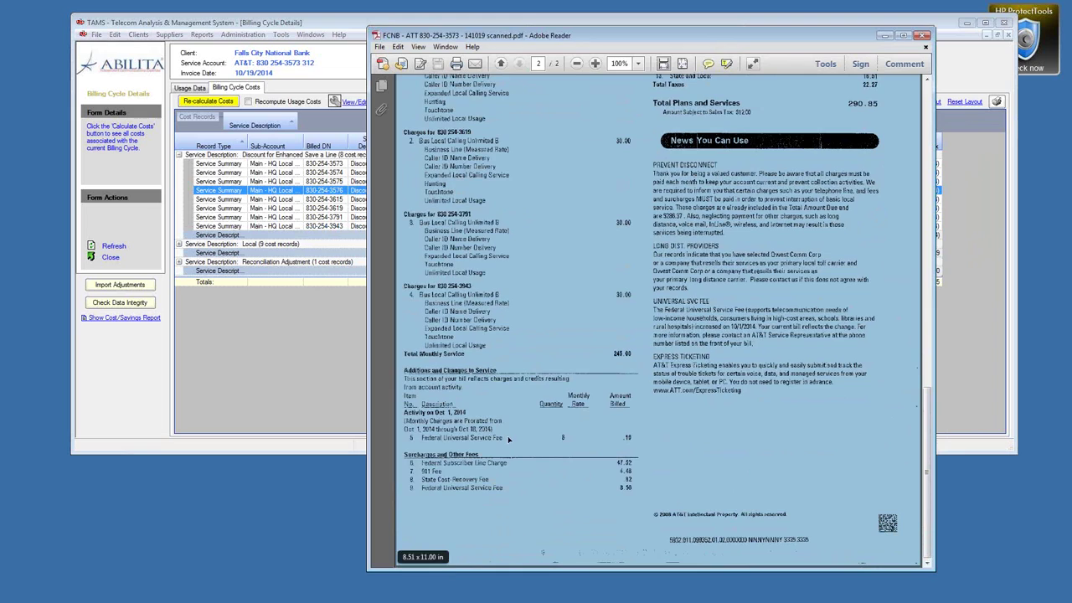
left_click(489, 433)
left_click_drag(405, 400, 627, 438)
left_click(620, 436)
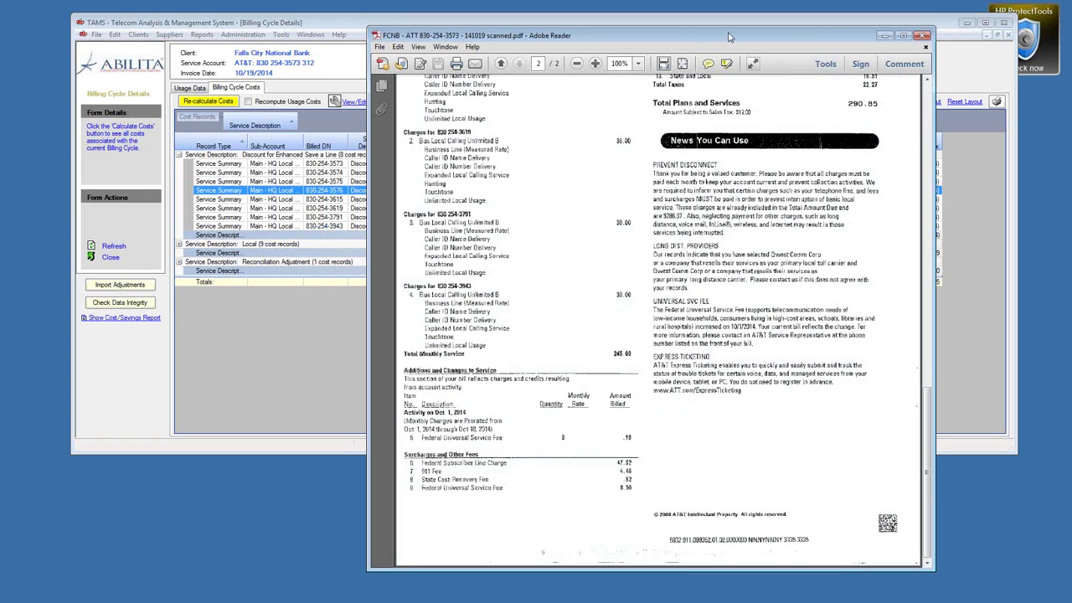
Step: Reopen the cycle's Billing Adjustments in TAMS and move the bill to the right side
left_click(260, 25)
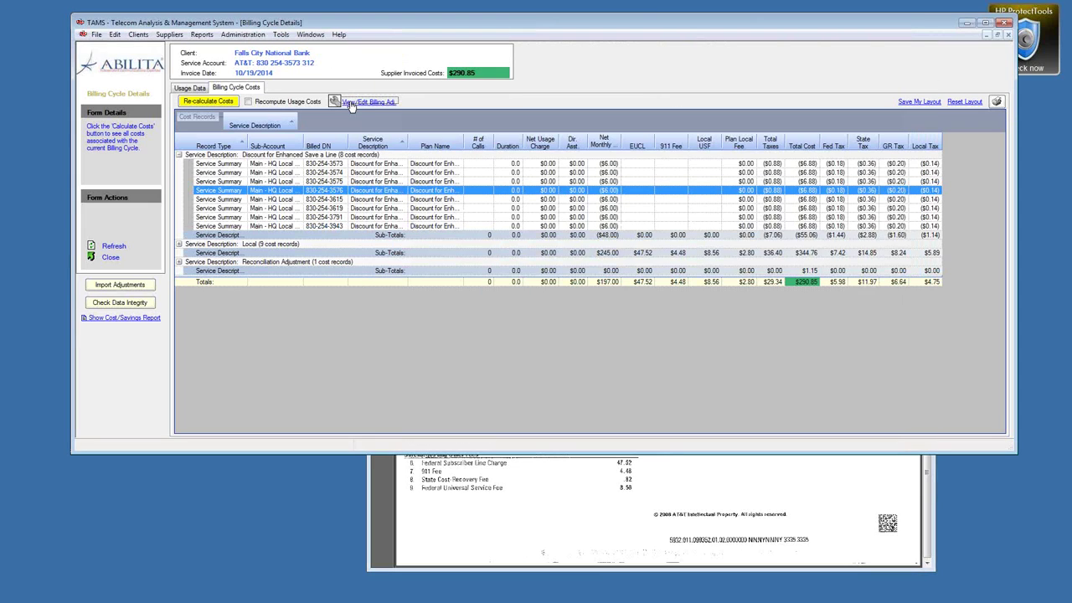
left_click(359, 102)
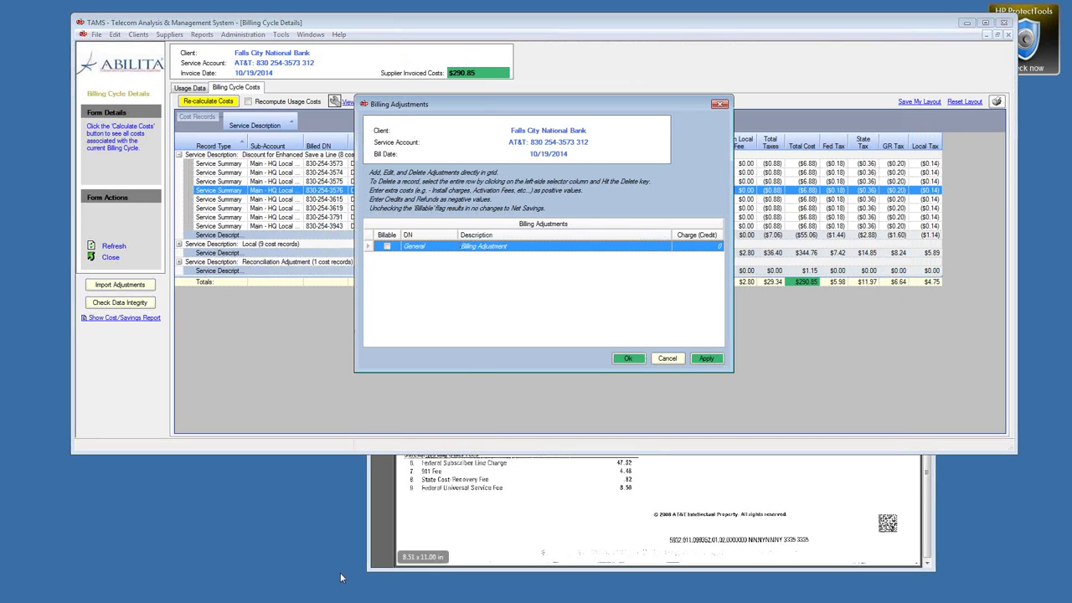
left_click(371, 541)
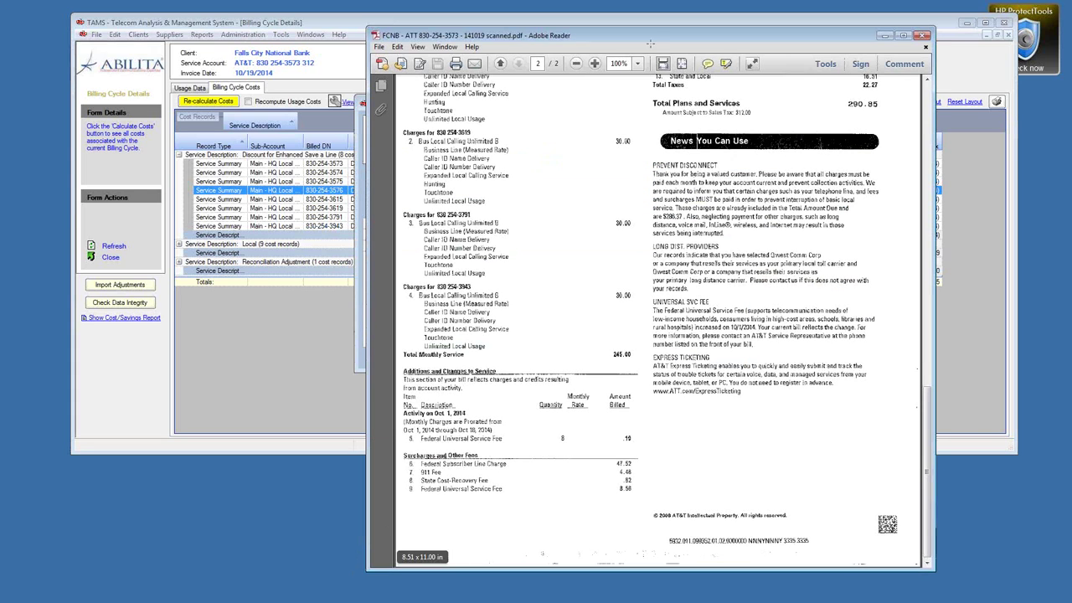
left_click_drag(650, 42, 810, 87)
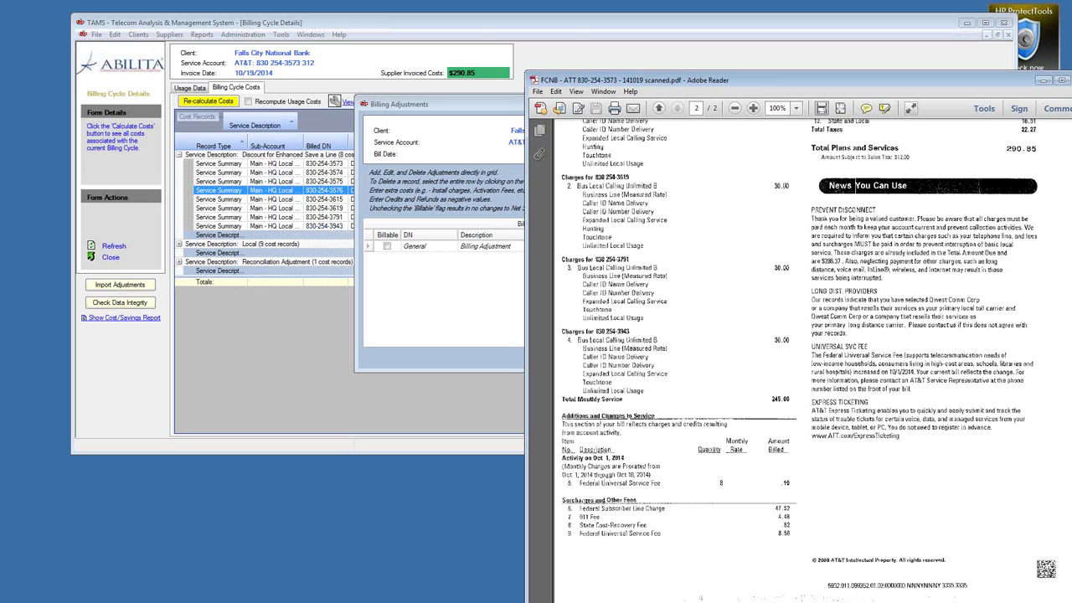
Step: Enter a billing adjustment described as 'FUSF Rate Adj' with a .10 charge and save it
left_click(477, 248)
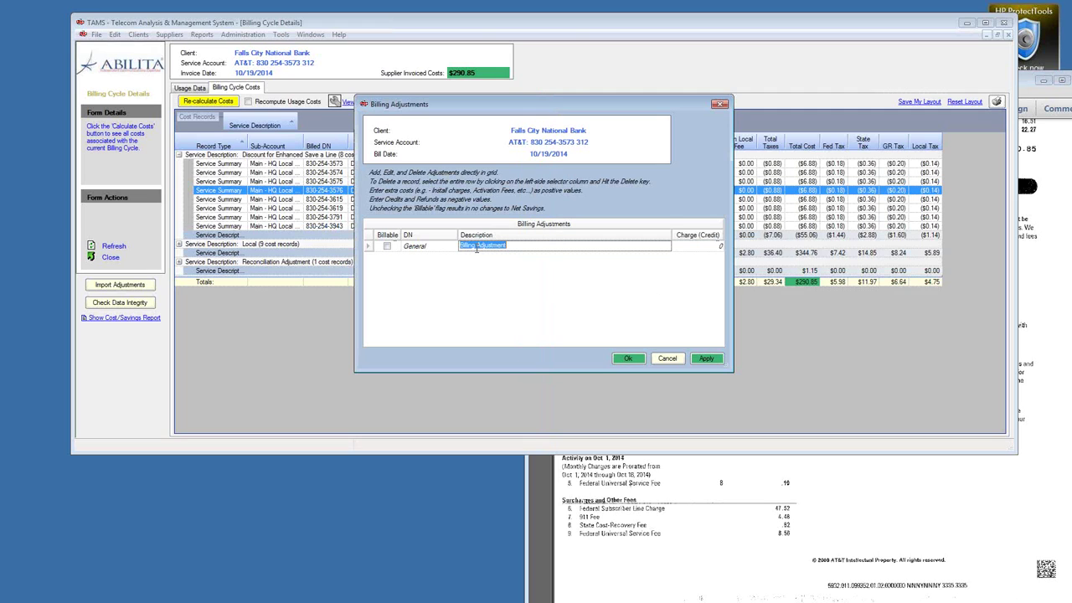
type("FUSF R")
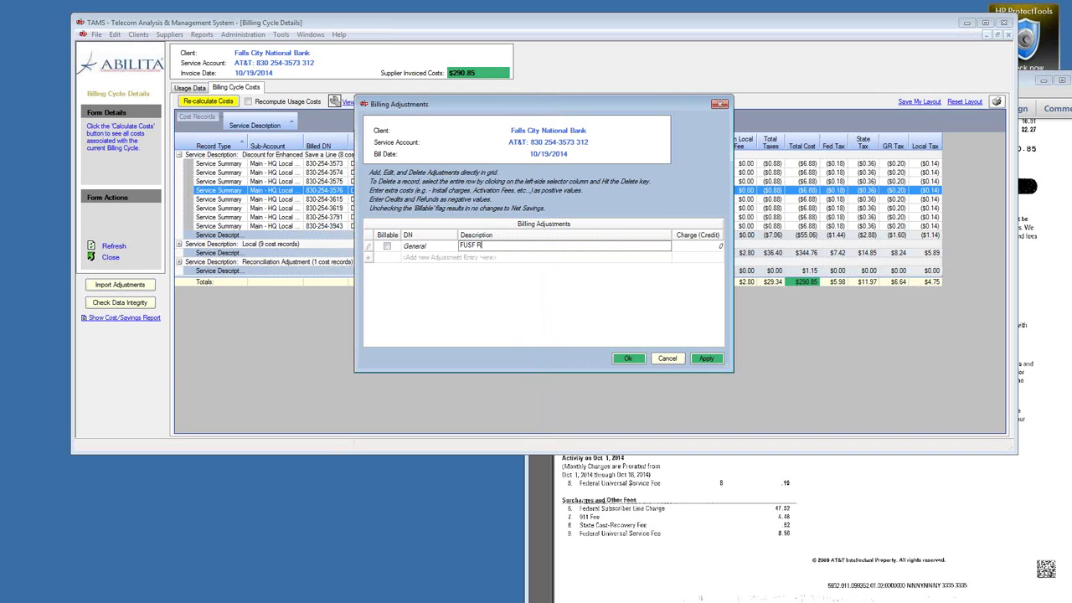
type("ate Adj")
key("Tab")
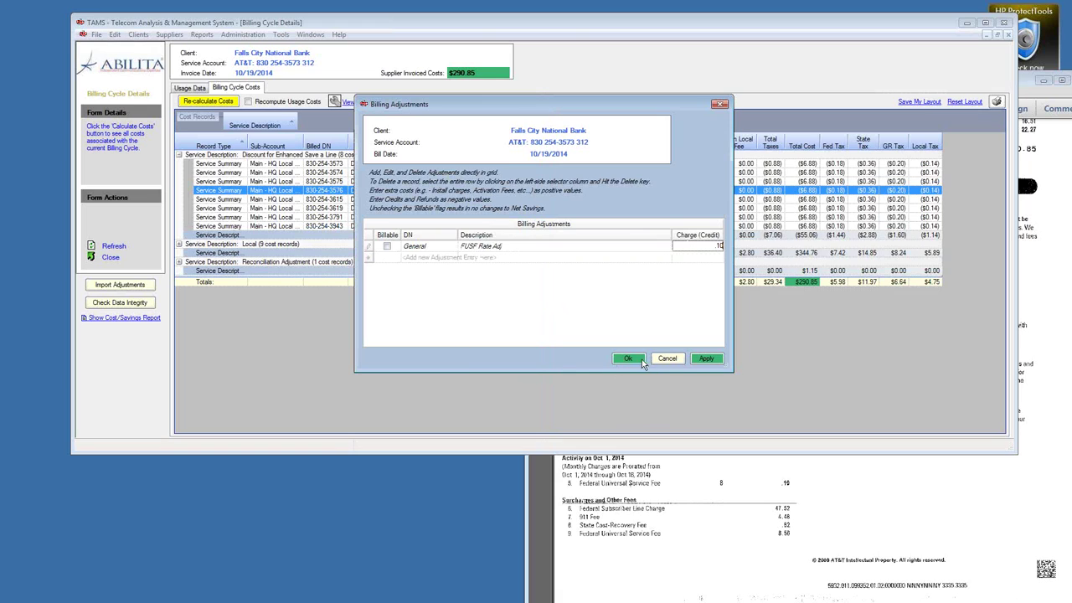
left_click(638, 360)
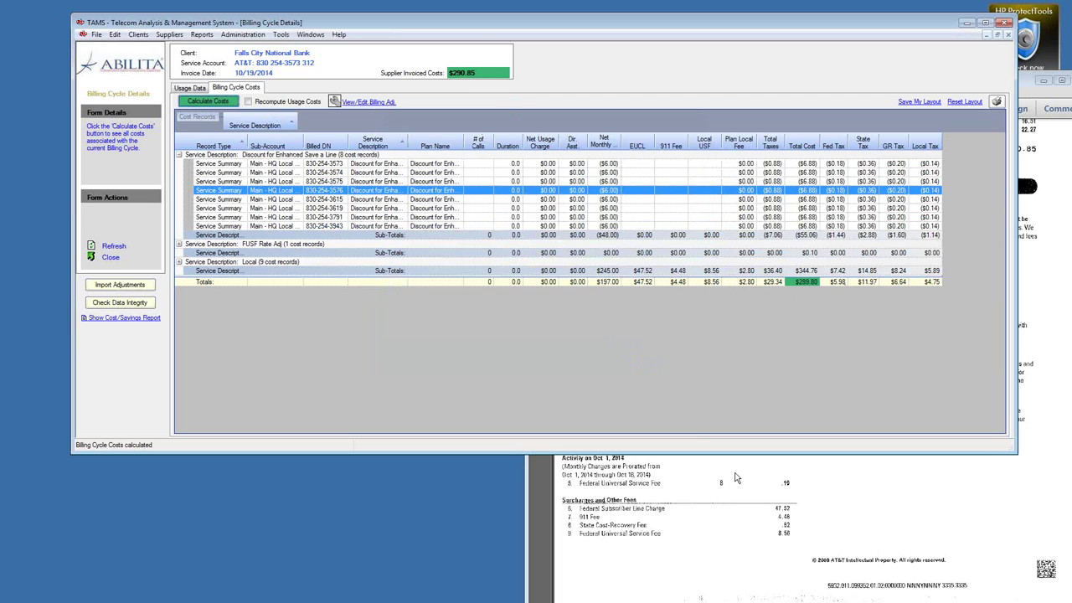
Step: Close the scanned AT&T bill and the Billing Cycle Details form
left_click(729, 480)
left_click_drag(784, 79, 603, 61)
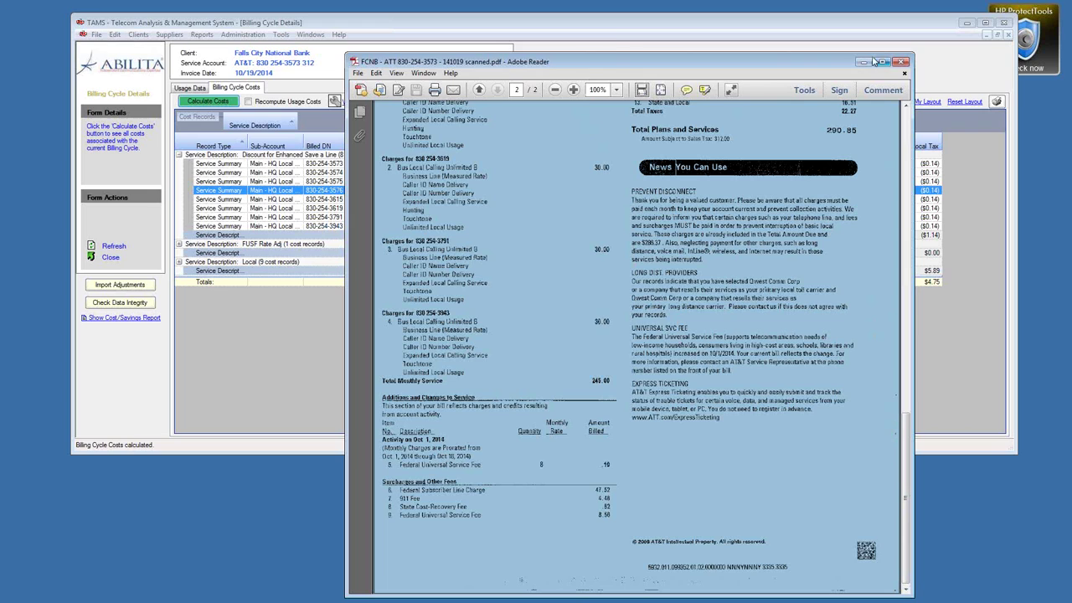
left_click(612, 30)
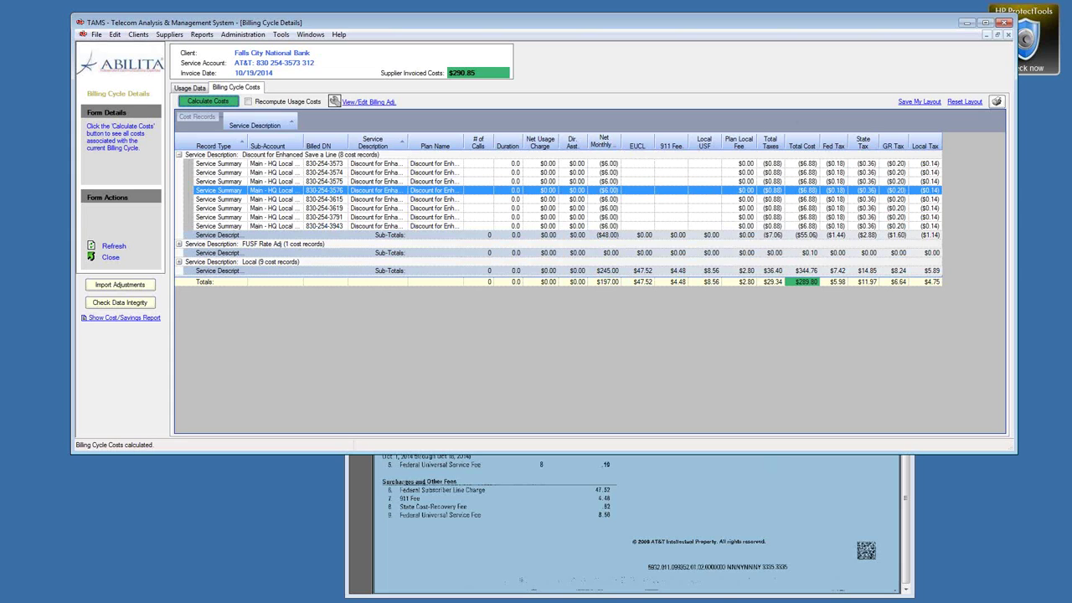
left_click(773, 534)
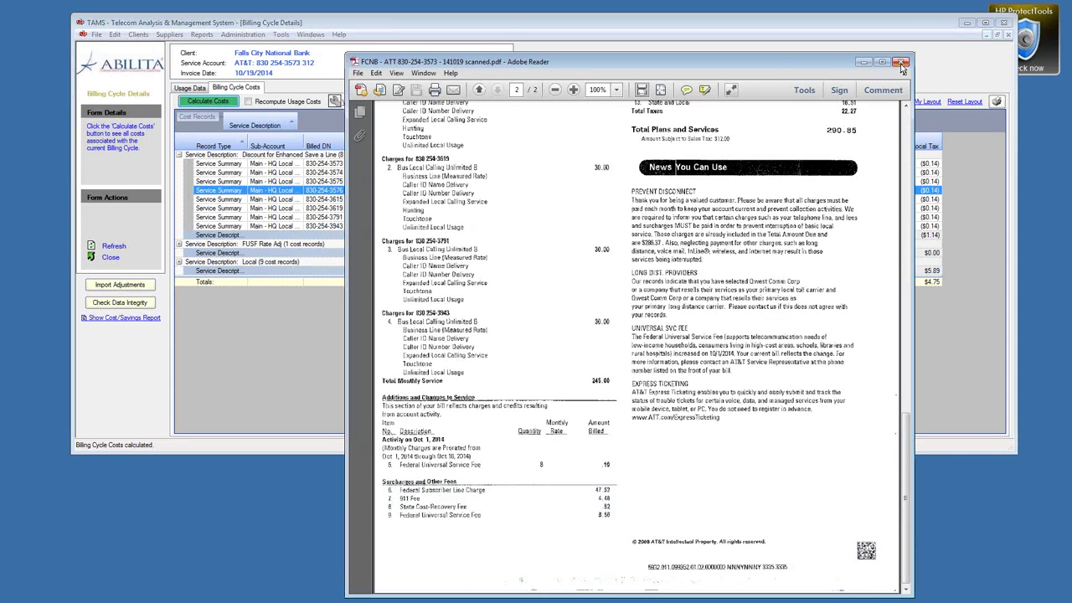
left_click(900, 63)
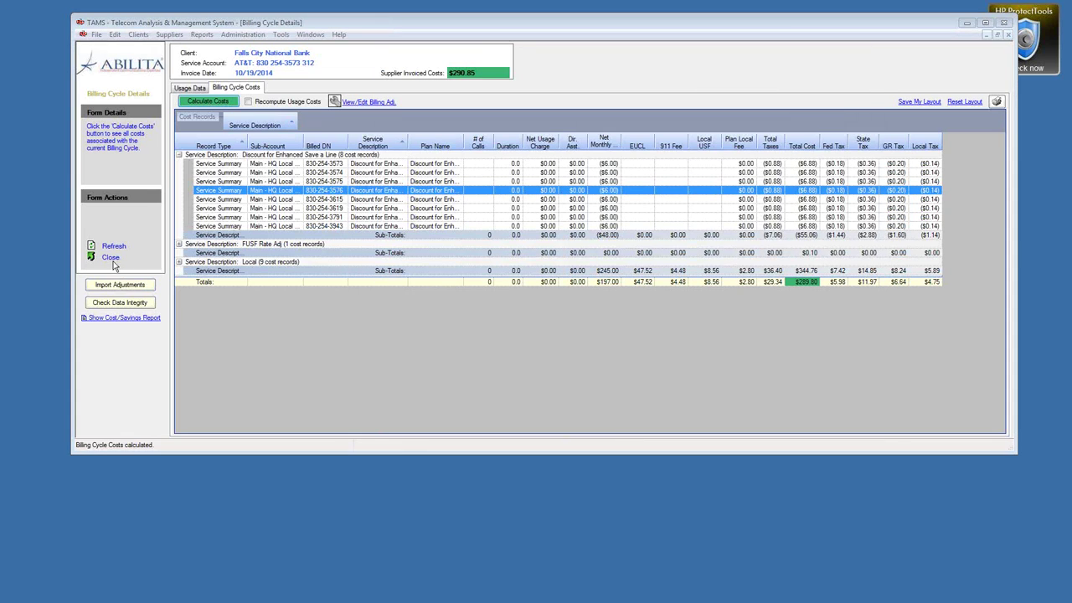
left_click(113, 259)
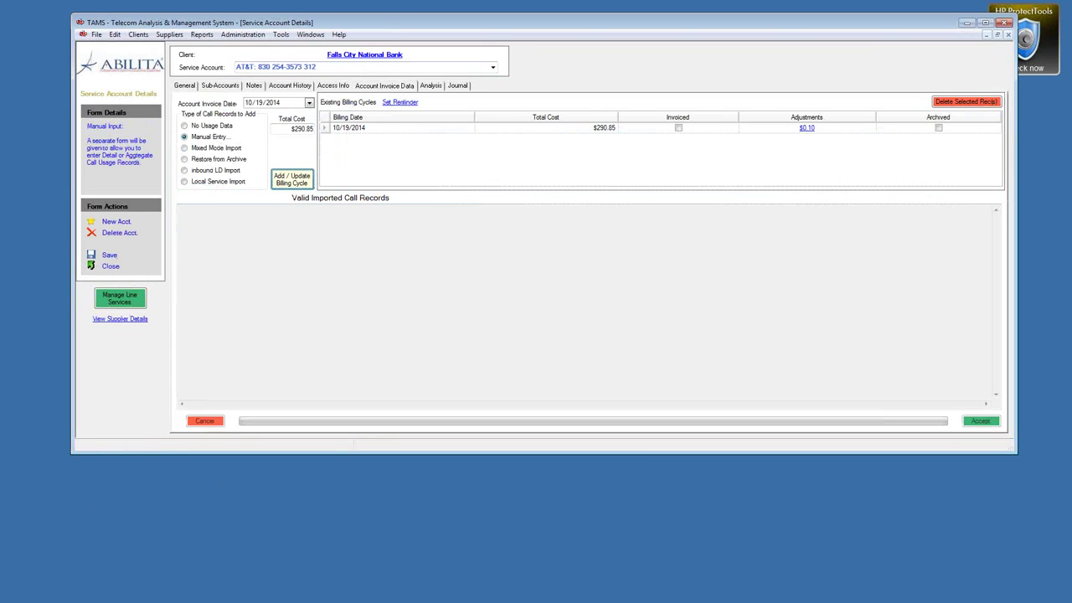
key("alt+Tab")
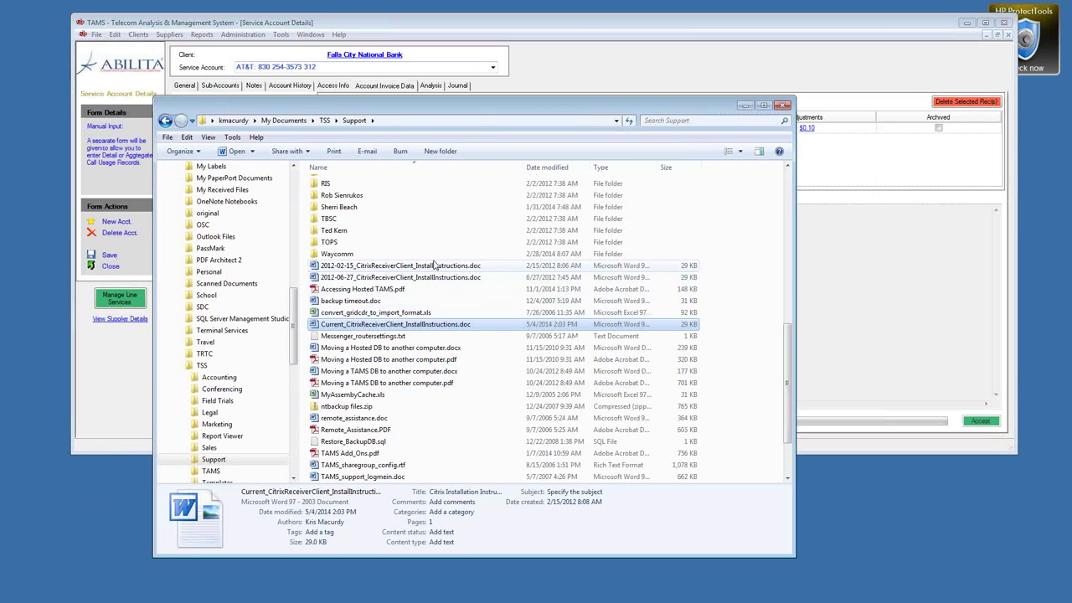
left_click(744, 105)
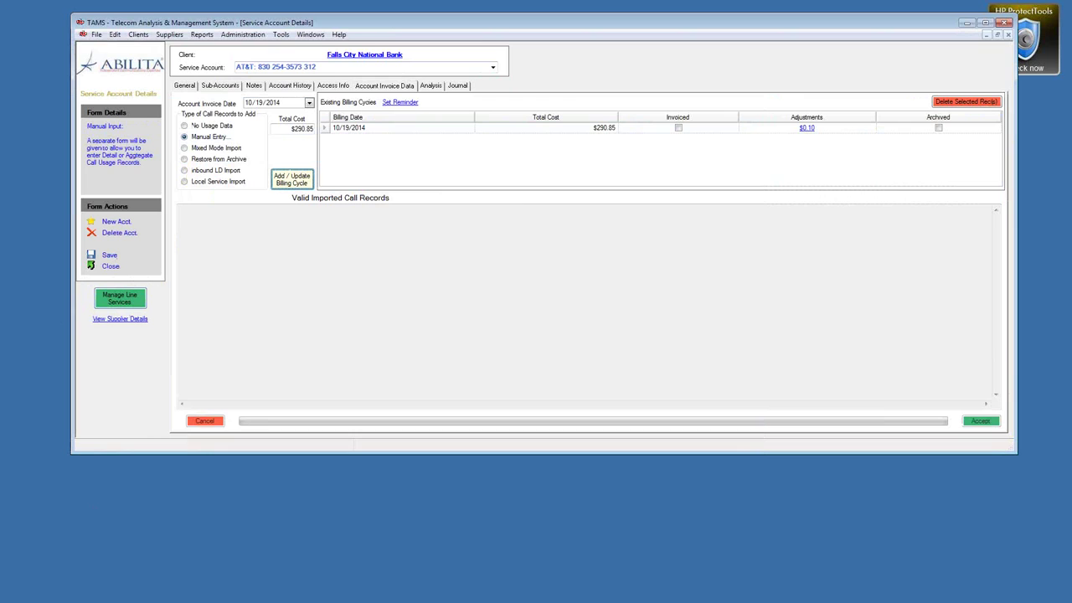
left_click_drag(575, 23, 562, 195)
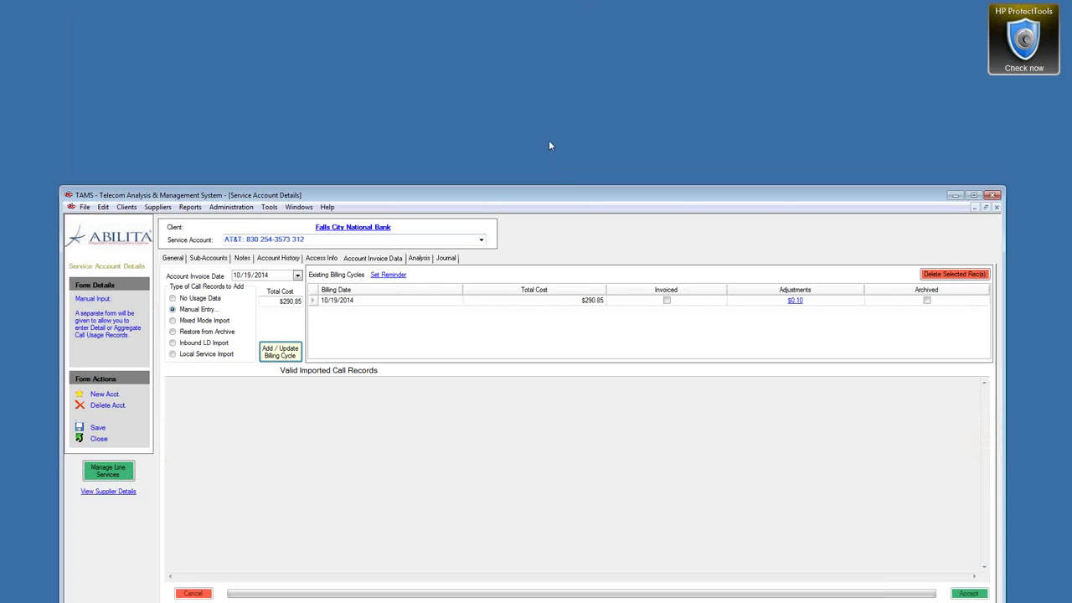
left_click_drag(481, 203, 497, 81)
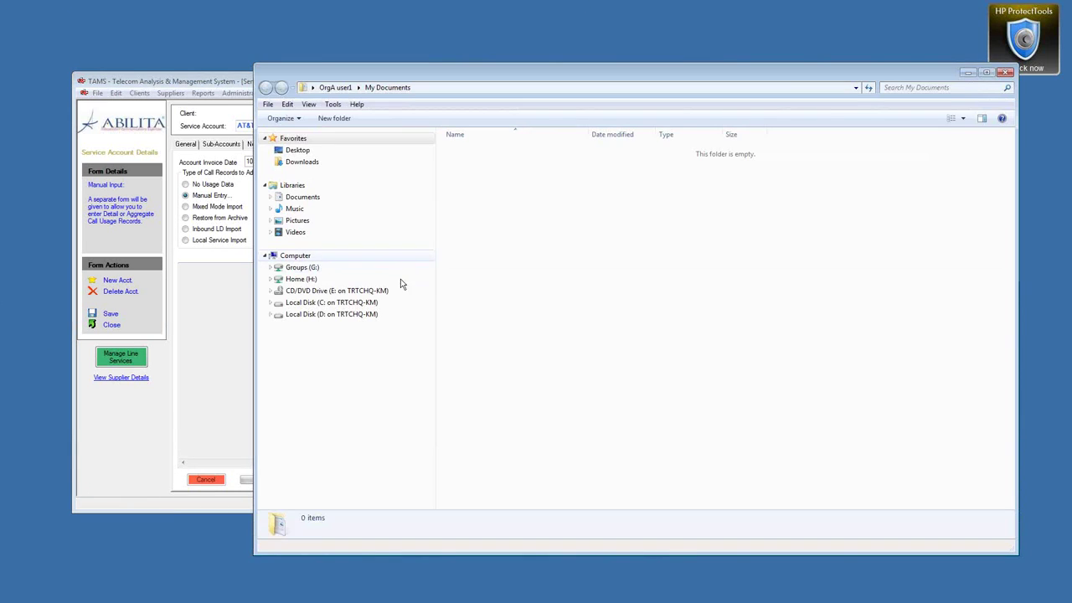
Step: Navigate Explorer through Groups (G:) to the client's Local > Invoices > AT&T line folder
left_click(269, 268)
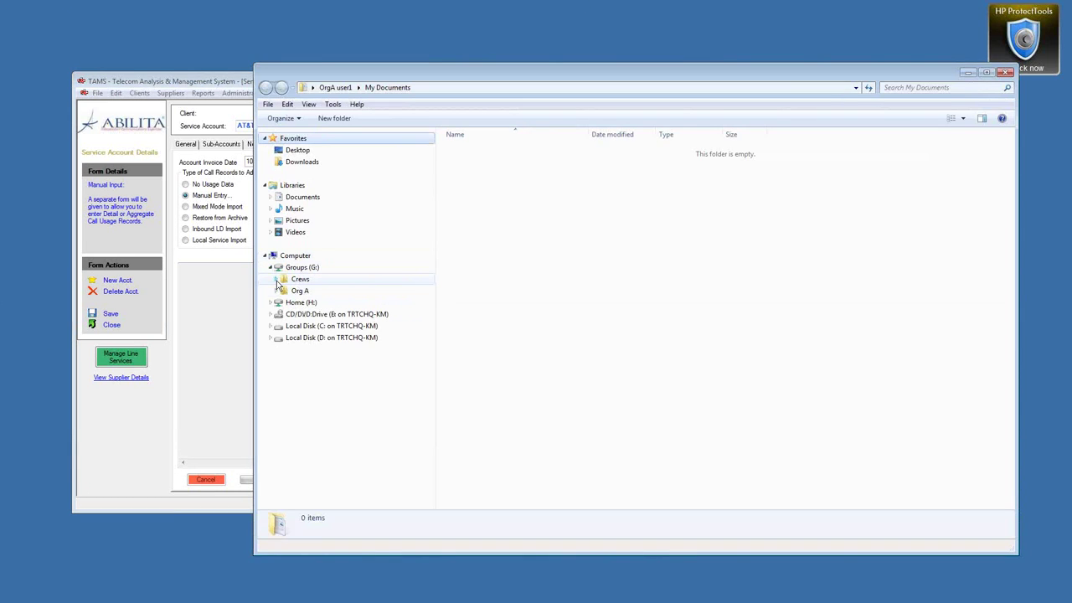
left_click(276, 279)
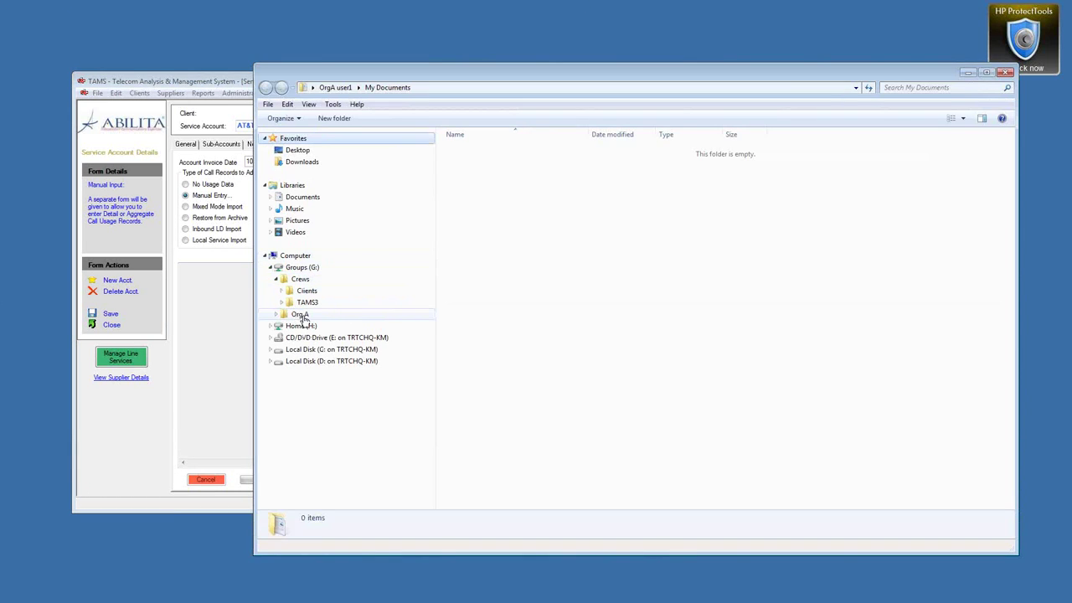
left_click(288, 293)
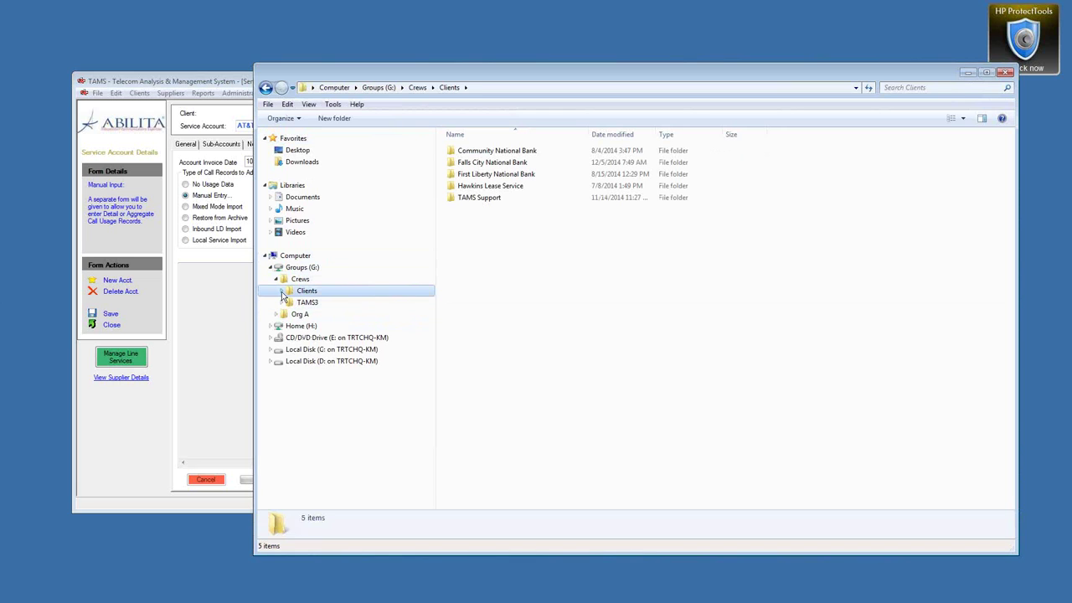
left_click(283, 291)
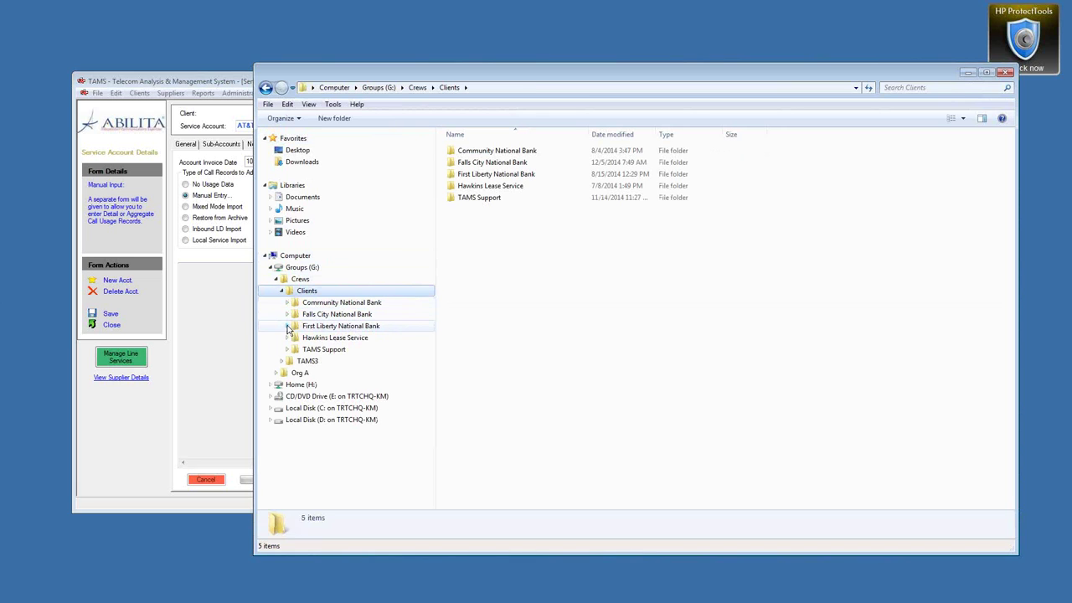
left_click(288, 314)
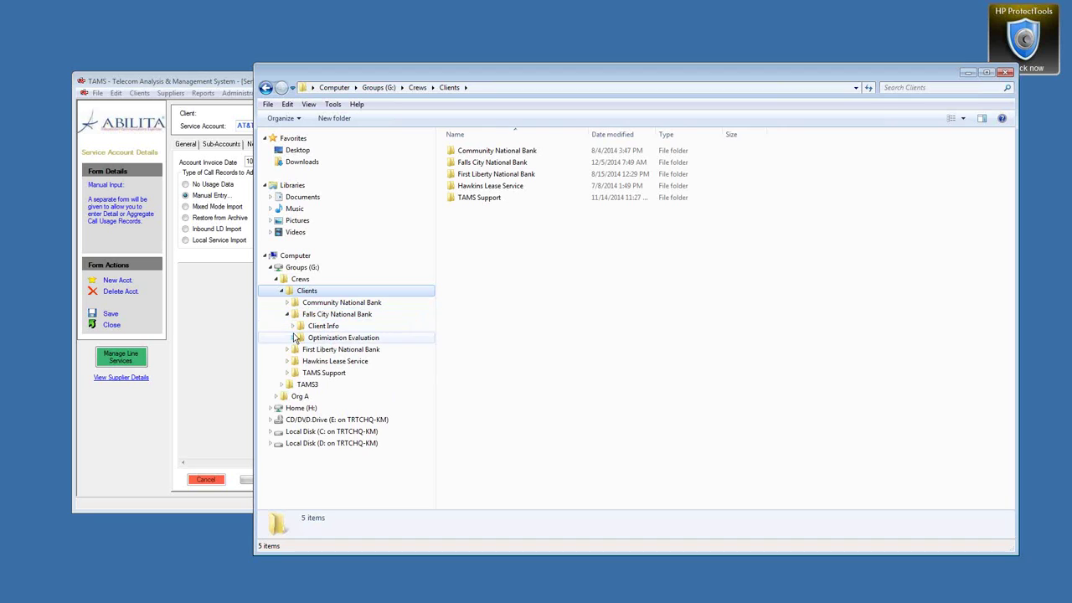
left_click(293, 338)
left_click(299, 361)
left_click(303, 396)
left_click(309, 407)
left_click(346, 420)
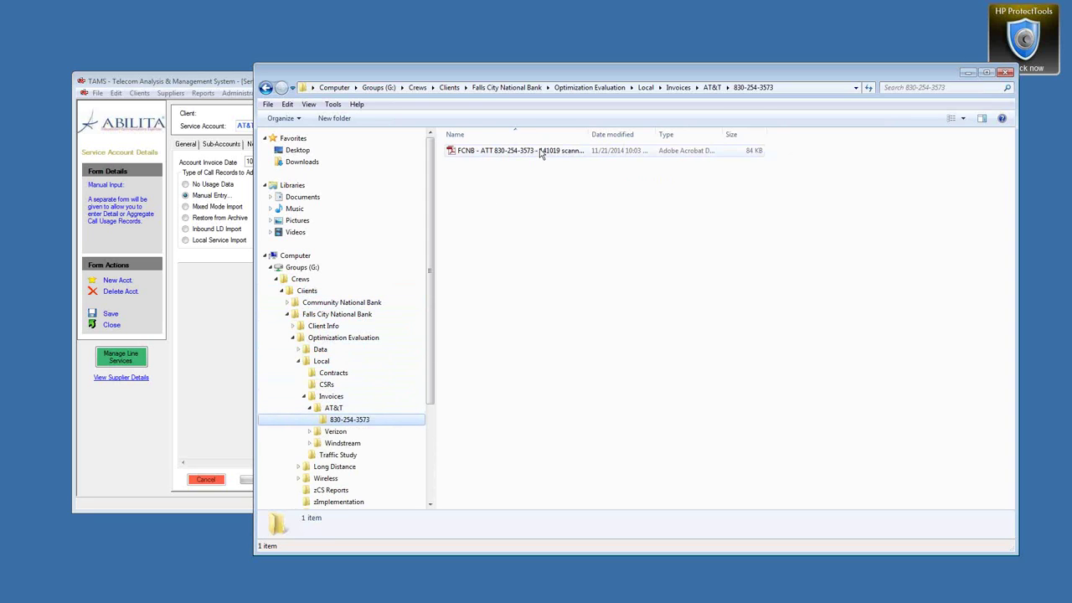
left_click(214, 84)
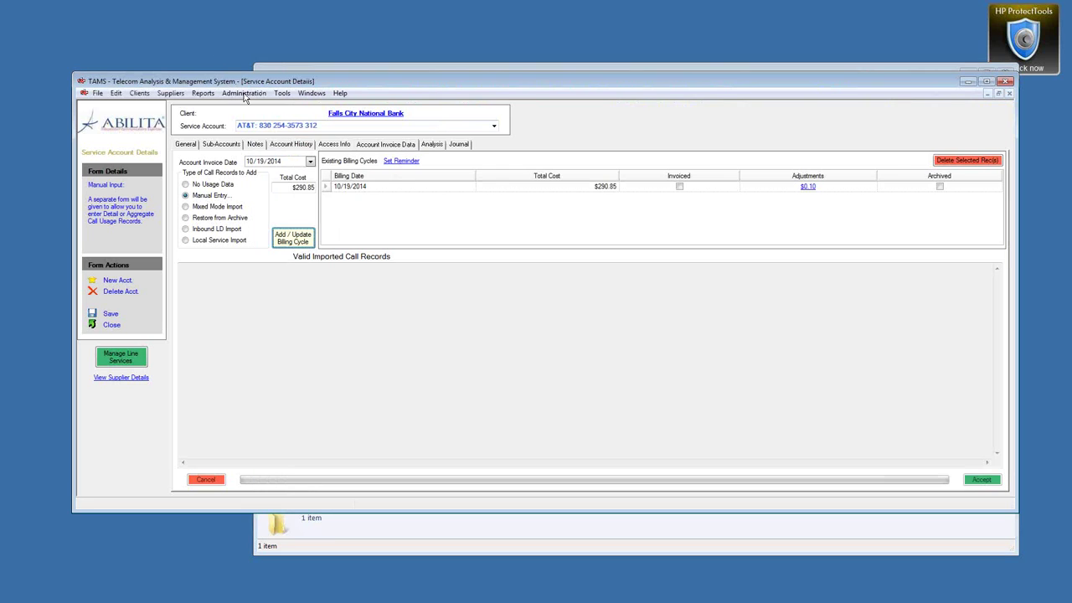
Step: Add a trial 11/19/2014 billing cycle totalling $290.75 and calculate its costs ($289.70)
left_click(249, 161)
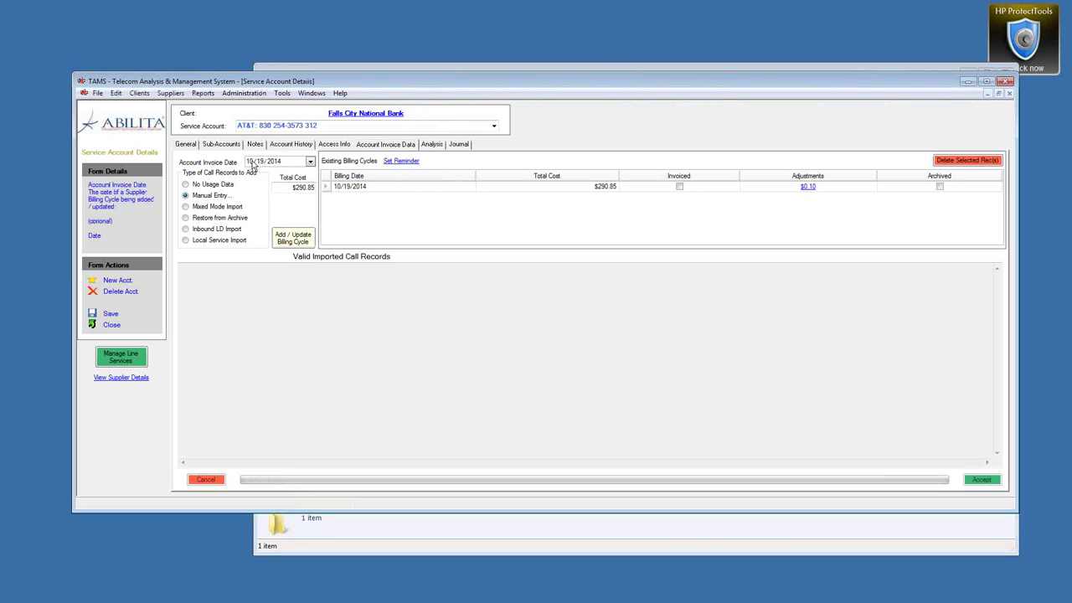
left_click(313, 188)
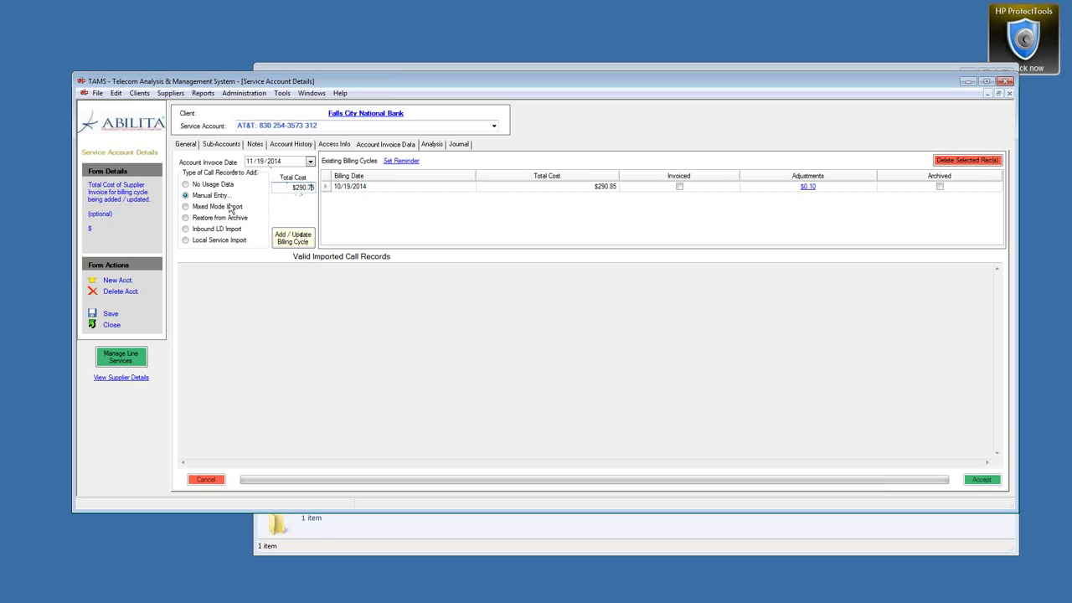
left_click(295, 243)
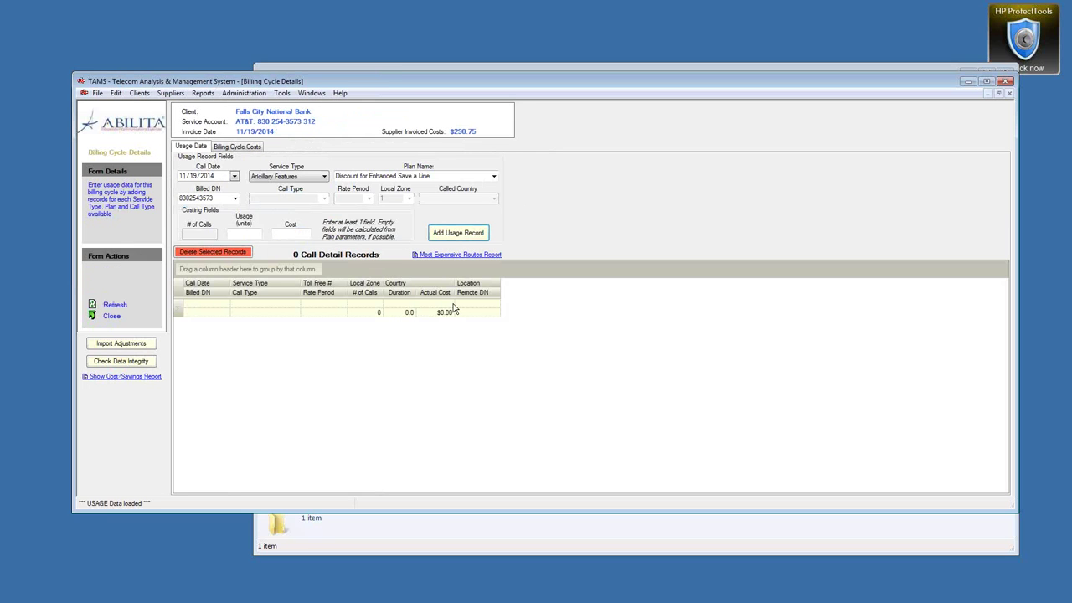
left_click(237, 148)
left_click(225, 161)
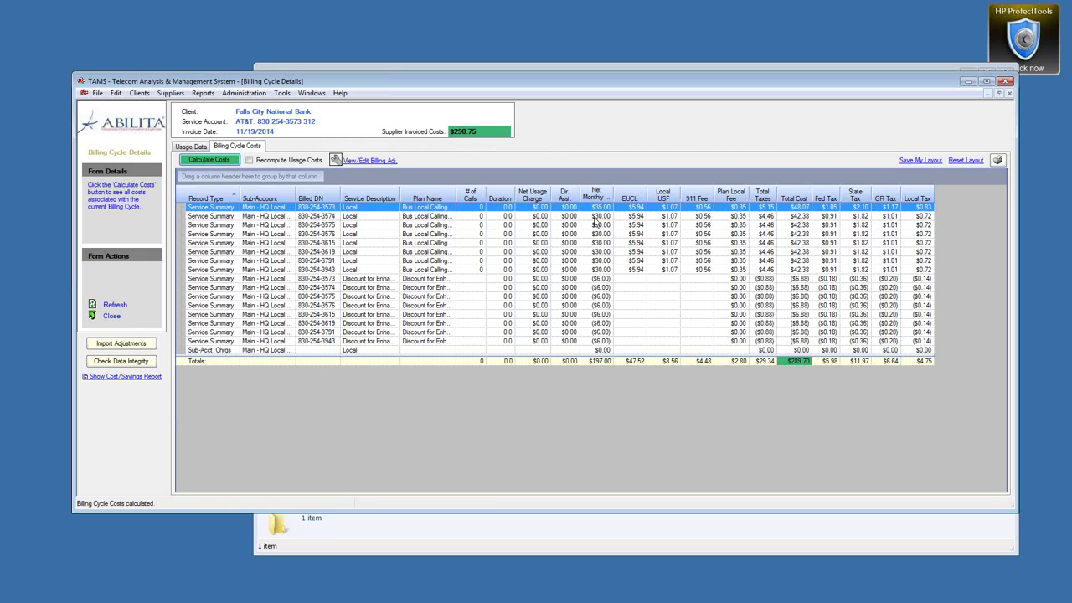
left_click(118, 323)
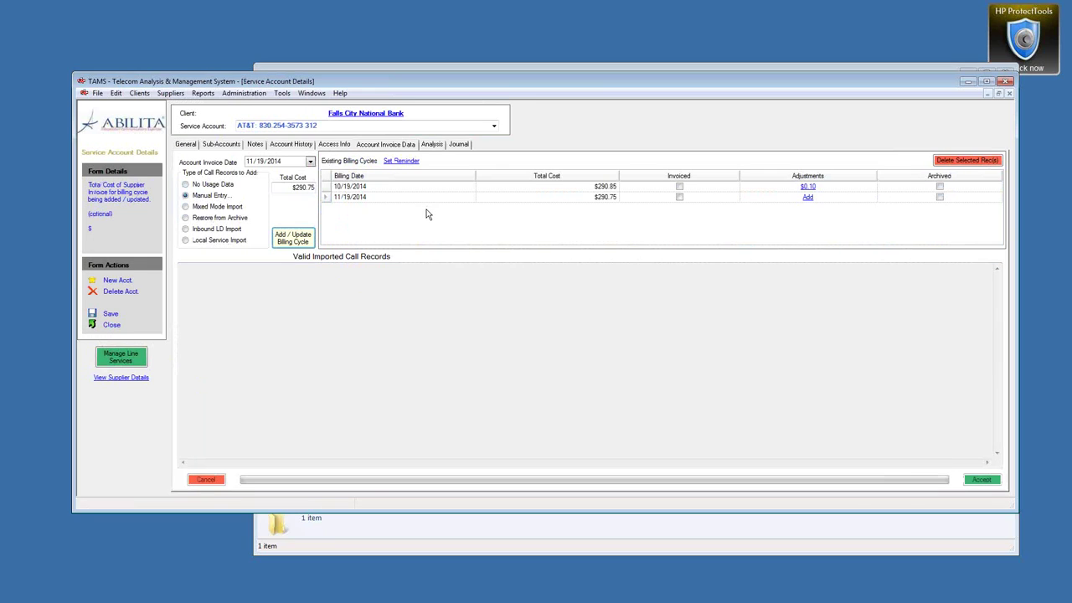
Step: Delete the 11/19/2014 billing cycle, leaving only the 10/19/2014 $290.85 cycle
left_click(327, 199)
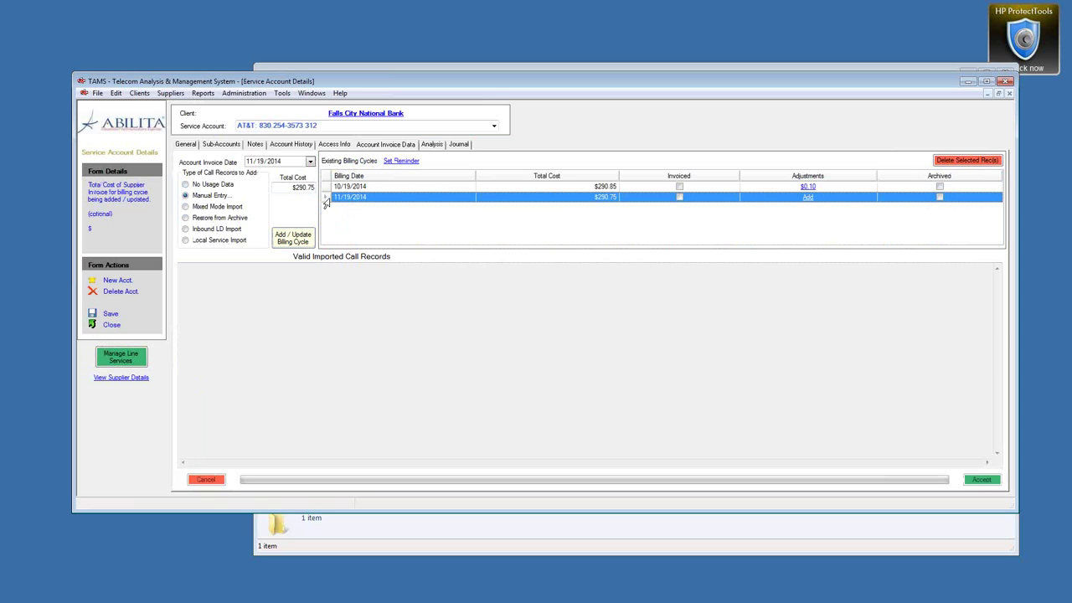
left_click(965, 161)
left_click(573, 356)
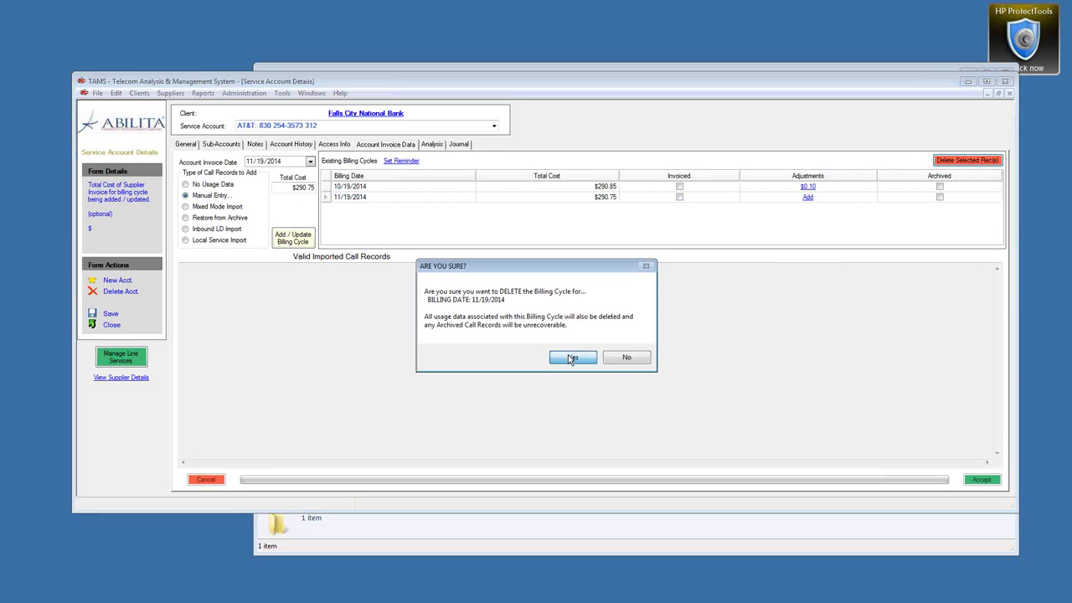
left_click(314, 94)
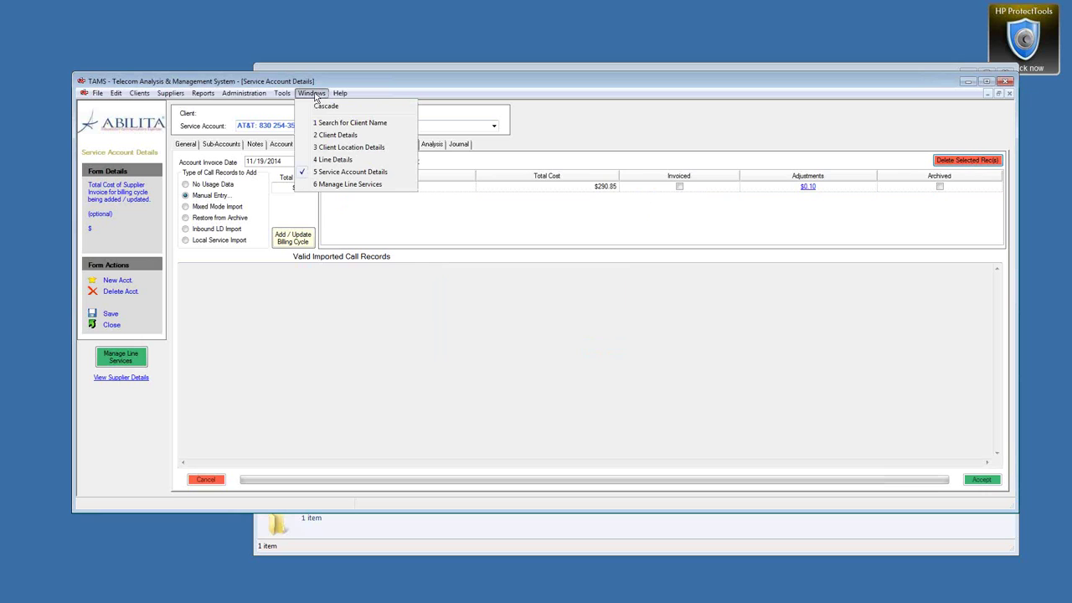
left_click(335, 159)
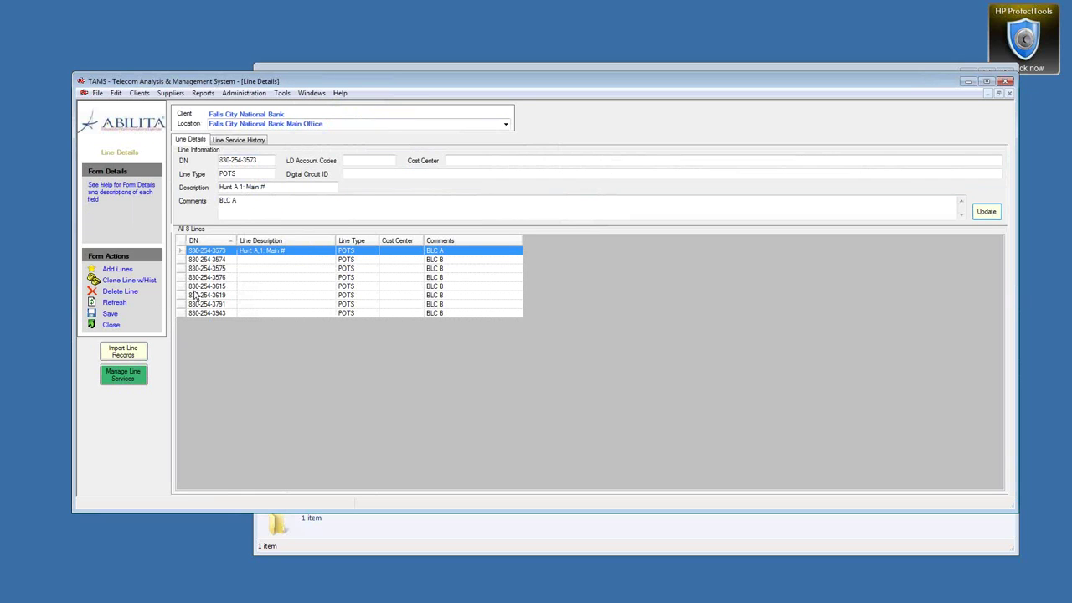
left_click(241, 141)
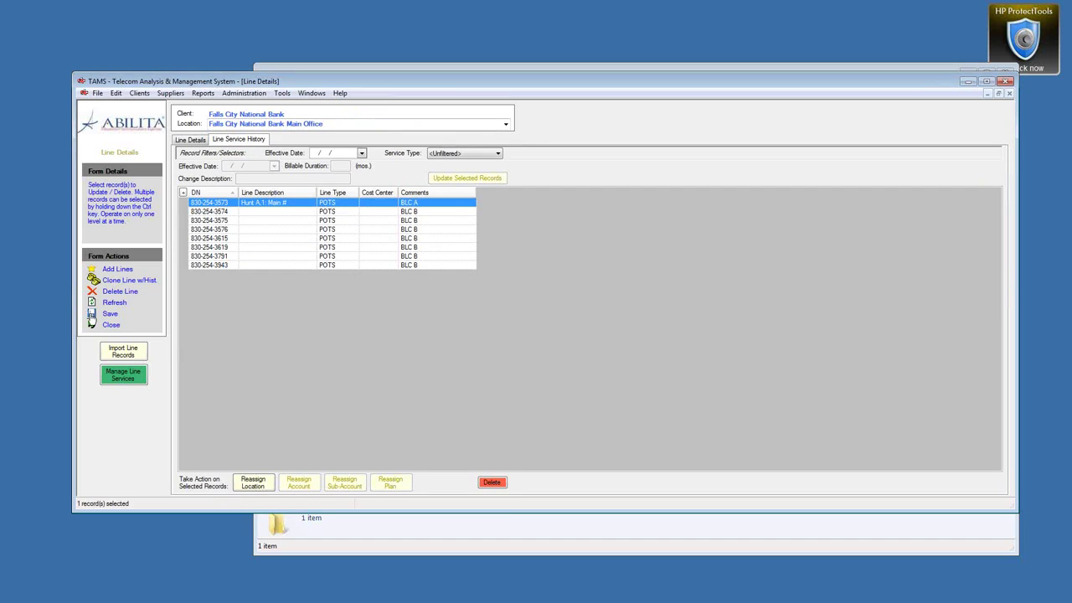
left_click(114, 304)
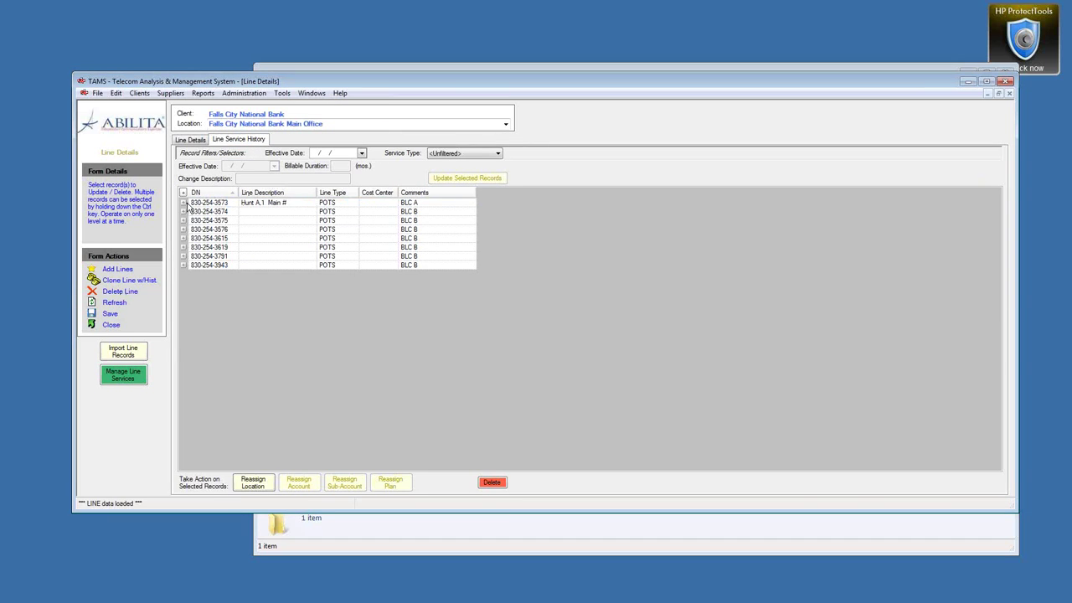
left_click(183, 203)
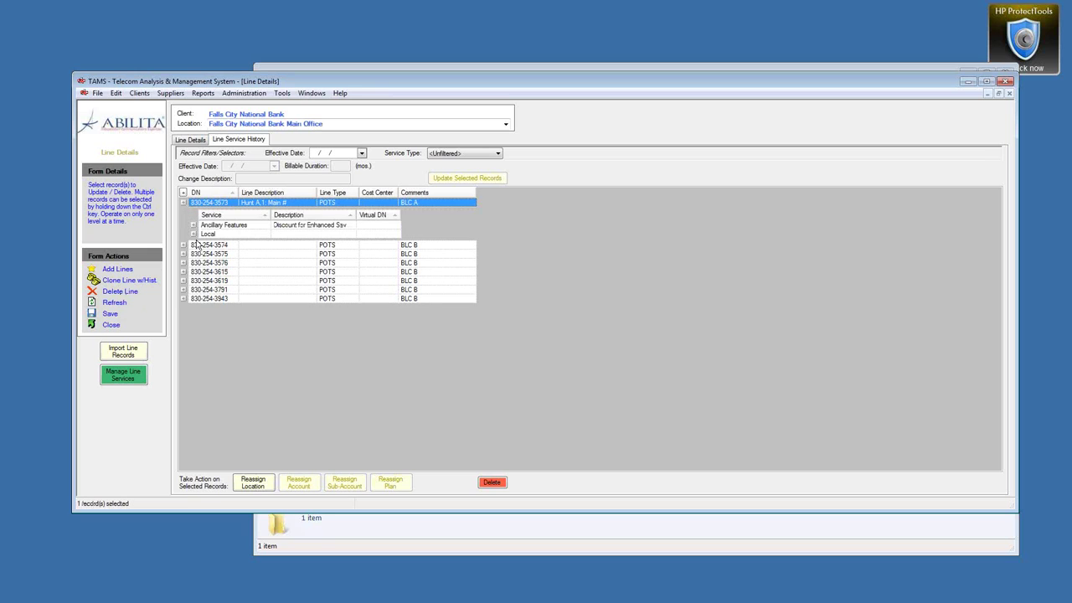
left_click(194, 234)
left_click(193, 226)
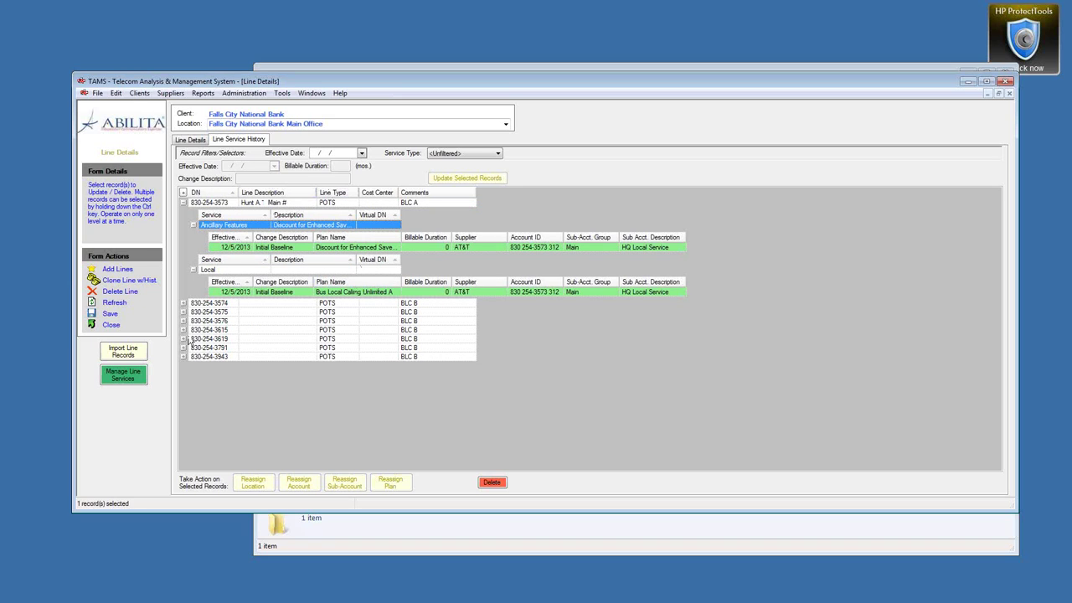
left_click(110, 327)
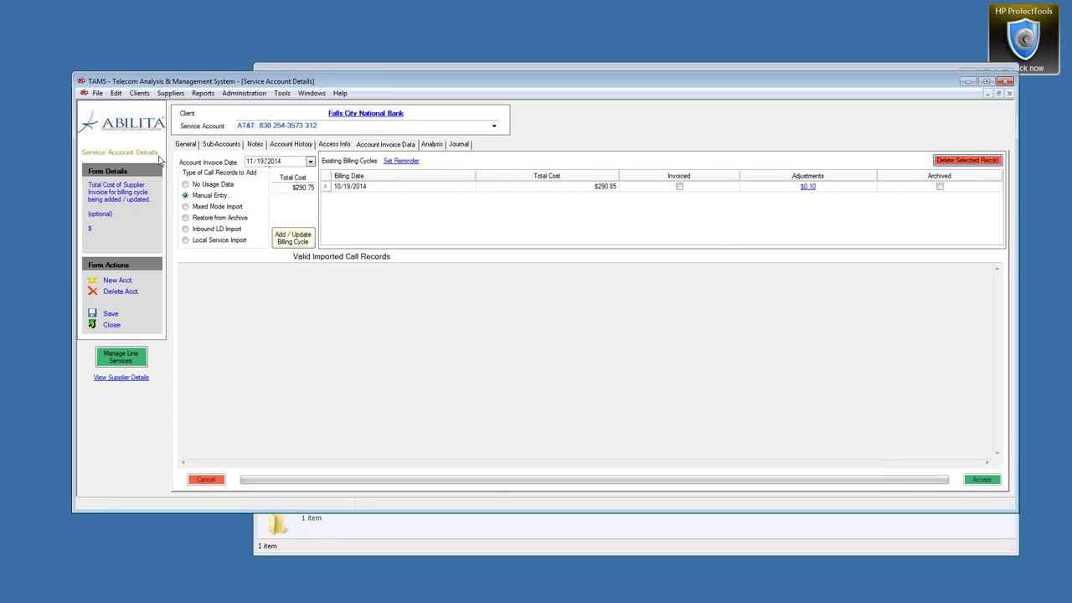
Step: Set the AT&T account status to Baselined on the General tab and save it
left_click(189, 145)
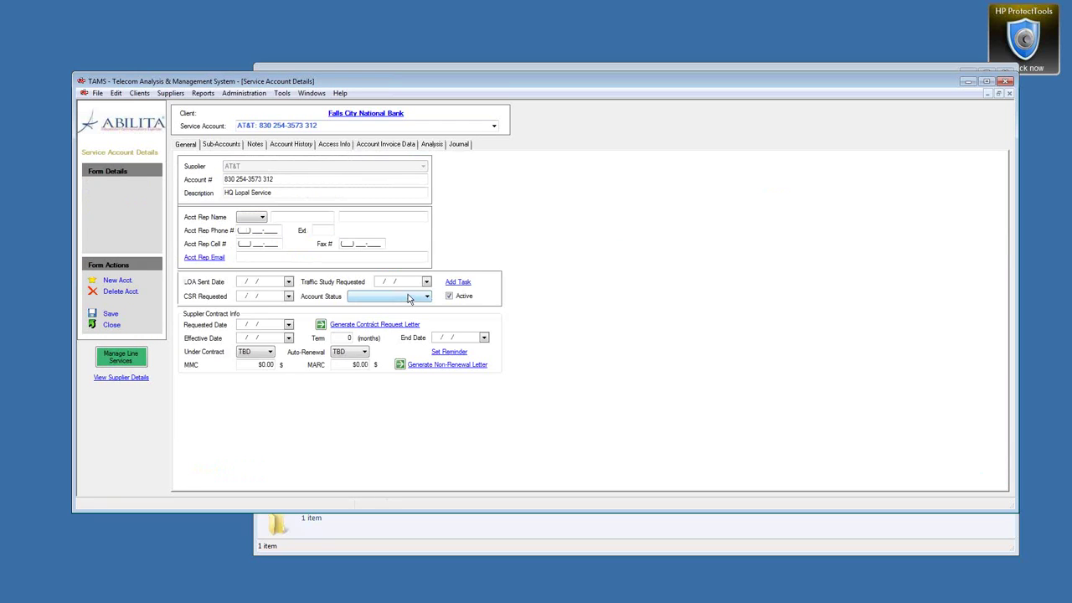
left_click(410, 297)
left_click(369, 332)
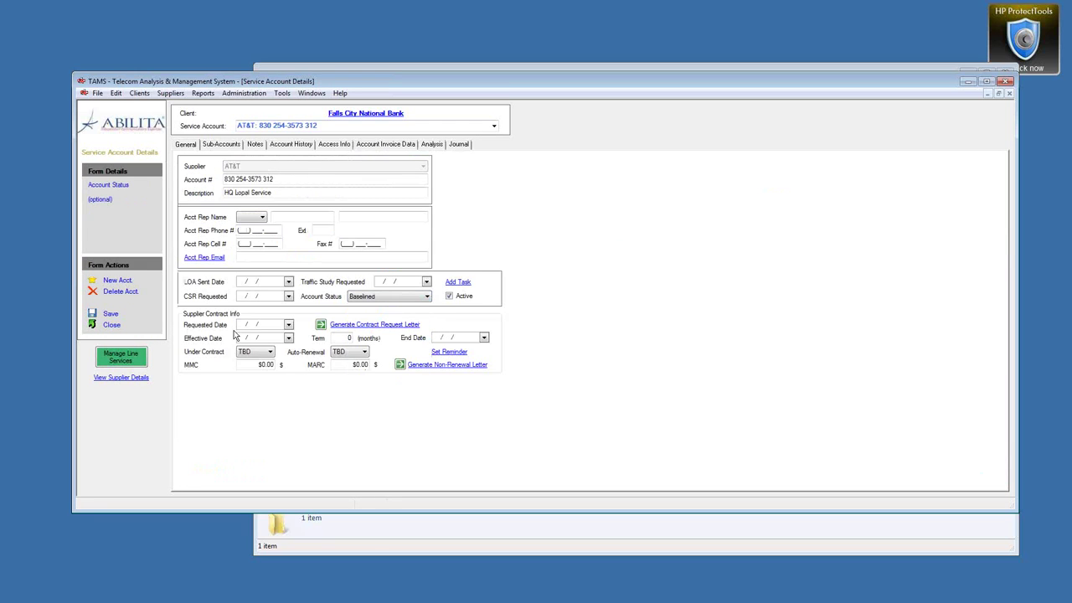
left_click(109, 315)
left_click(393, 144)
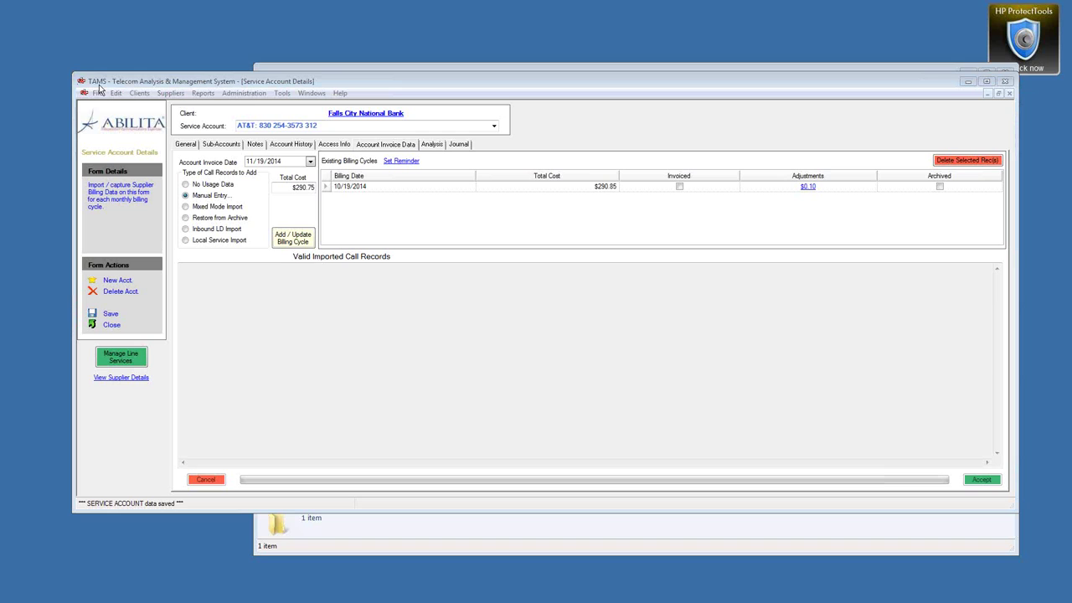
left_click(374, 548)
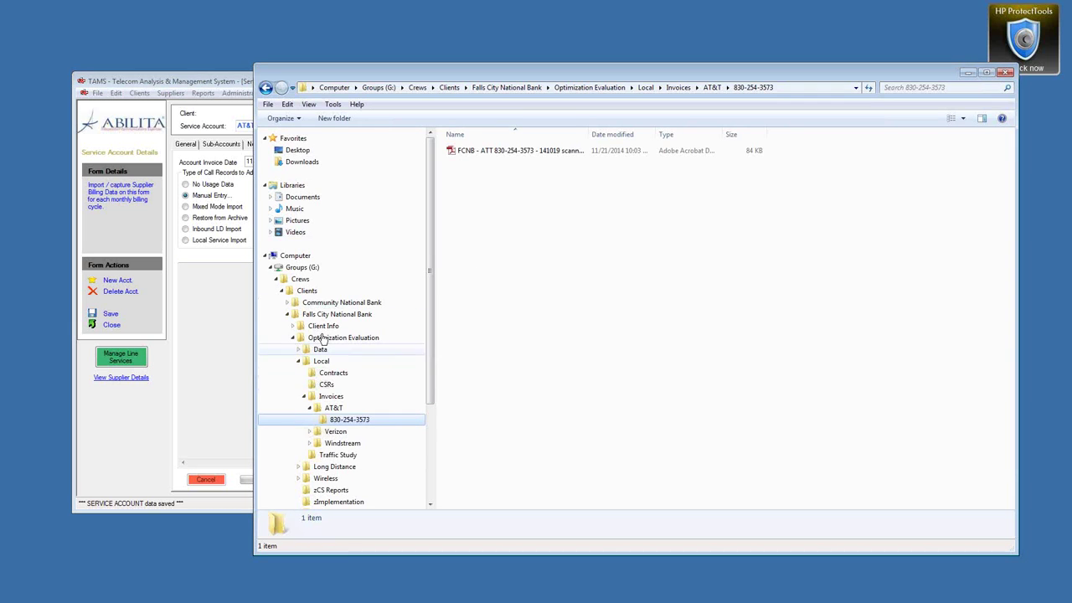